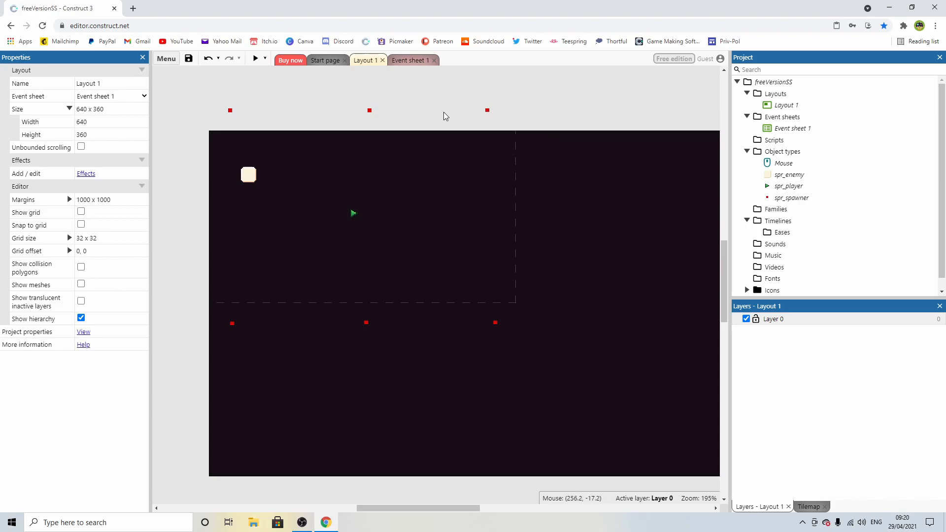
Step: Insert a new Sprite object inside the layout, to the right of the player
{"action": "double_click", "coordinate": [557, 115]}
{"action": "double_click", "coordinate": [362, 268]}
{"action": "left_click", "coordinate": [541, 129]}
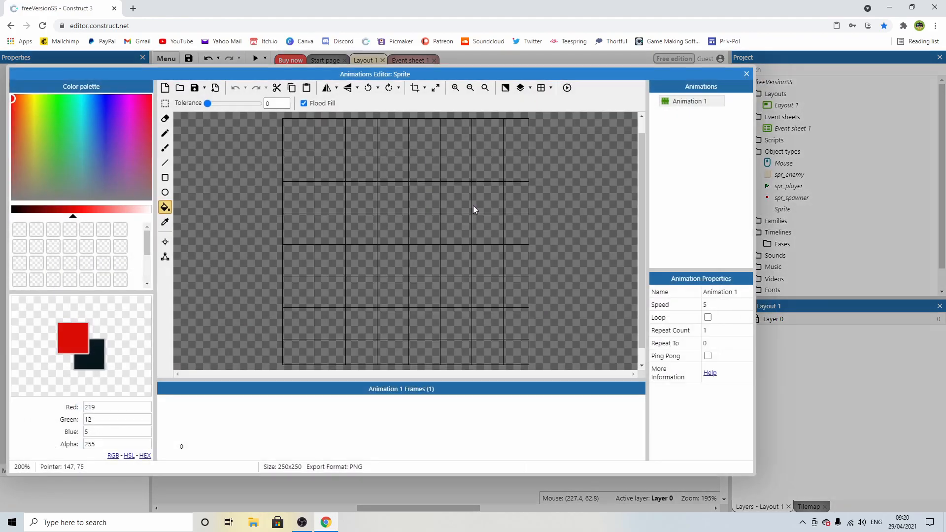
Step: Resize the new sprite's image canvas to 2 x 2 pixels
{"action": "left_click", "coordinate": [436, 87]}
{"action": "double_click", "coordinate": [476, 238]}
{"action": "type", "text": "2"}
{"action": "double_click", "coordinate": [472, 251]}
{"action": "type", "text": "2"}
{"action": "key", "text": "Return"}
Step: Fill the sprite's image with green (RGB 59, 217, 41) and close the animations editor
{"action": "scroll", "coordinate": [416, 245], "scroll_direction": "up", "scroll_amount": 5, "text": "ctrl"}
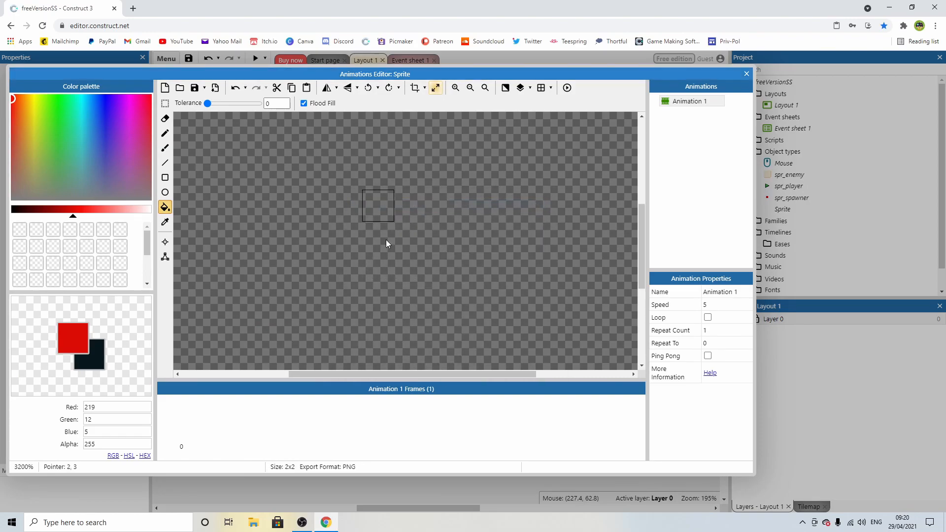
{"action": "left_click_drag", "start_coordinate": [73, 217], "coordinate": [160, 219]}
{"action": "left_click", "coordinate": [55, 125]}
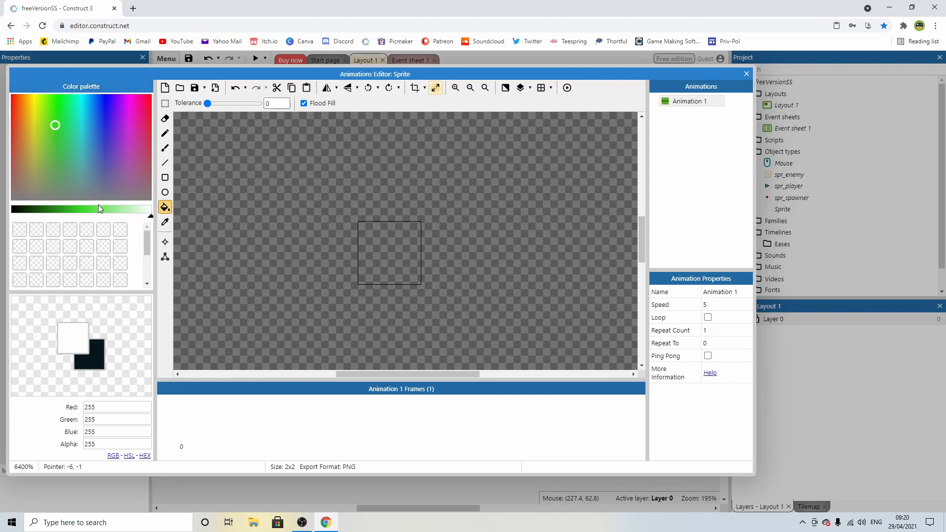
{"action": "left_click", "coordinate": [83, 210]}
{"action": "left_click", "coordinate": [395, 247]}
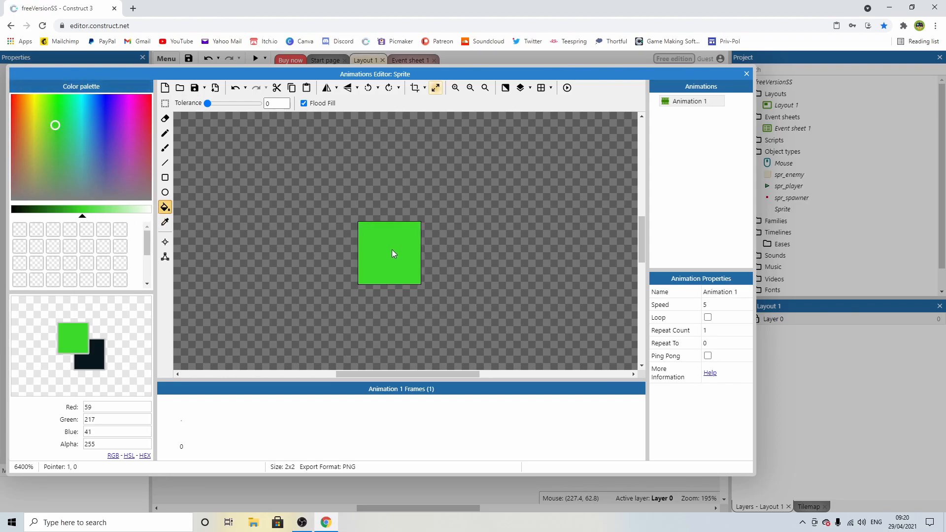
{"action": "left_click", "coordinate": [746, 74]}
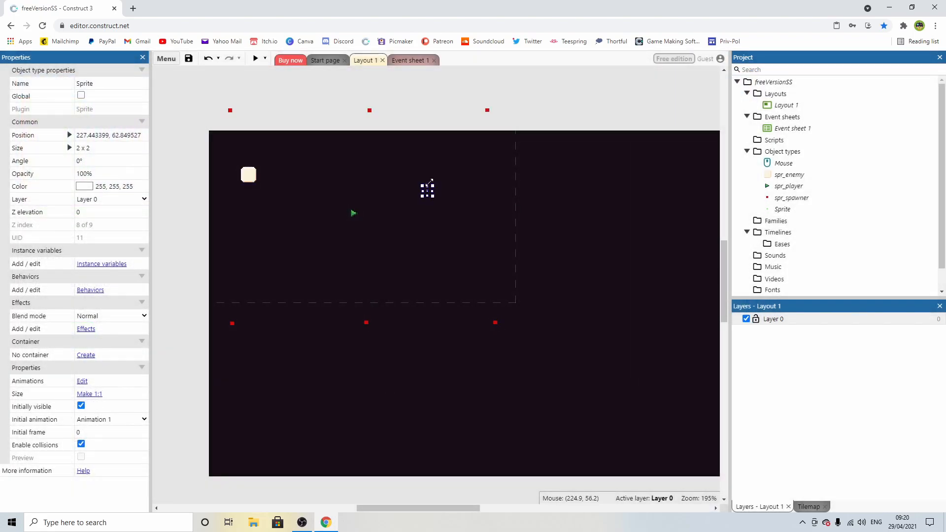
Step: Move the new sprite above the layout to about (191, -17) and rename it spr_bullet
{"action": "scroll", "coordinate": [435, 189], "scroll_direction": "up", "scroll_amount": 4, "text": "ctrl"}
{"action": "left_click_drag", "start_coordinate": [419, 192], "coordinate": [335, 147]}
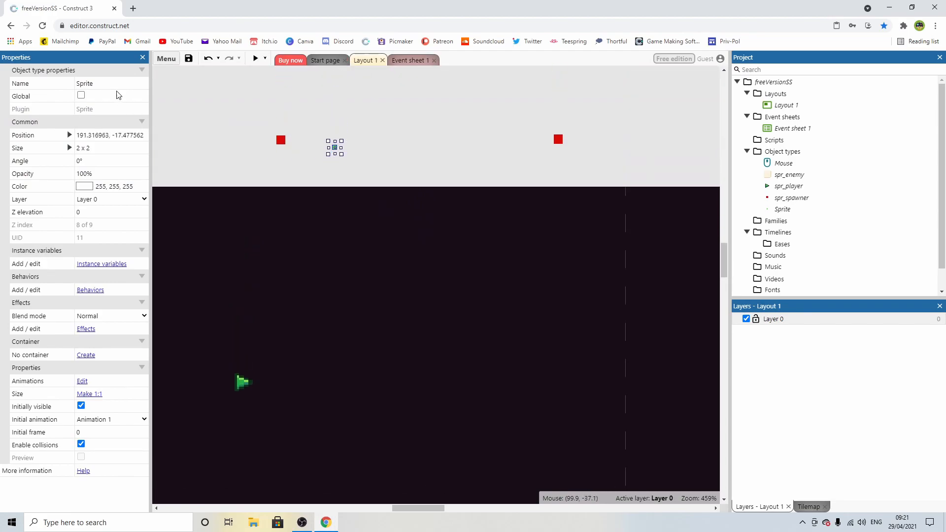
{"action": "left_click", "coordinate": [114, 86]}
{"action": "type", "text": "spr_bulle"}
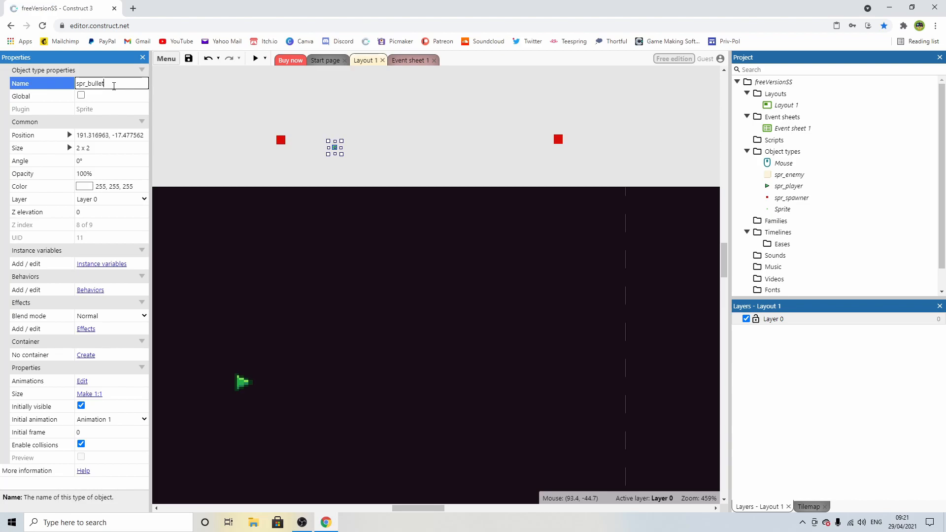
{"action": "key", "text": "Tab"}
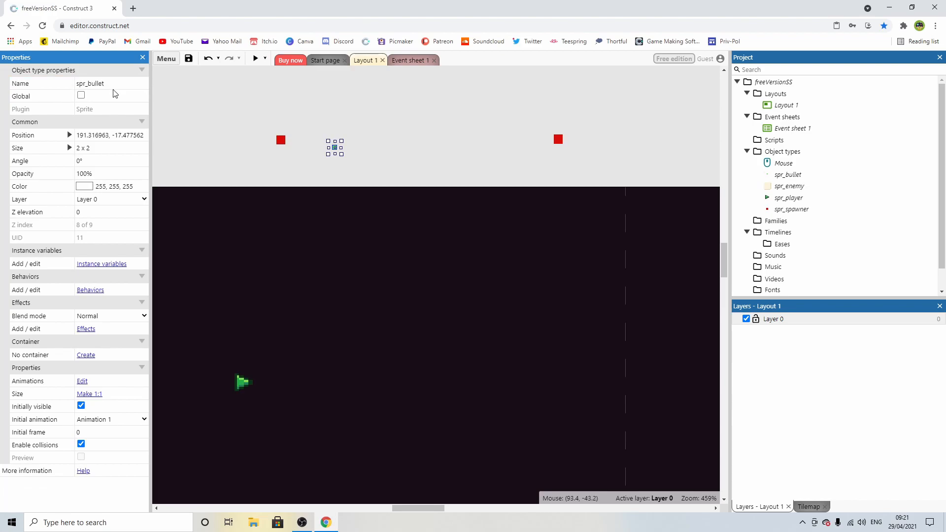
Step: Add the Bullet behavior to spr_bullet
{"action": "left_click", "coordinate": [89, 292]}
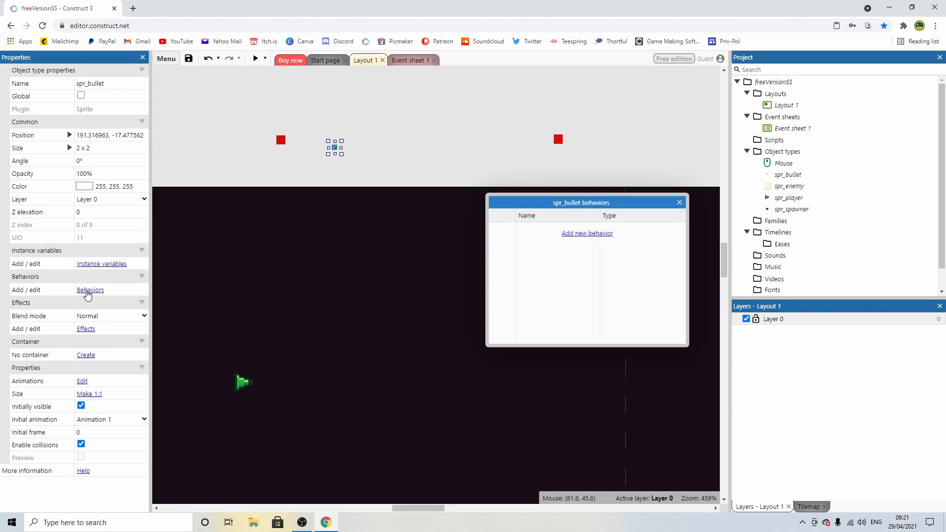
{"action": "left_click", "coordinate": [594, 237]}
{"action": "scroll", "coordinate": [567, 246], "scroll_direction": "down", "scroll_amount": 2}
{"action": "double_click", "coordinate": [499, 268]}
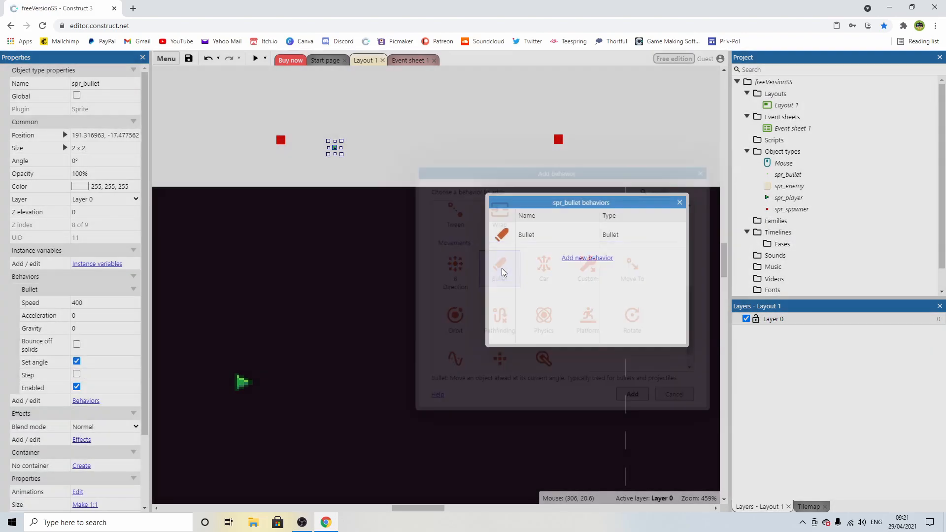
{"action": "left_click", "coordinate": [680, 203]}
Step: Move spr_bullet inside the layout to about (126, 47) and preview the game to check how the bullet travels
{"action": "middle_click_drag", "start_coordinate": [353, 159], "coordinate": [492, 143]}
{"action": "scroll", "coordinate": [426, 138], "scroll_direction": "down", "scroll_amount": 1, "text": "ctrl"}
{"action": "scroll", "coordinate": [462, 146], "scroll_direction": "down", "scroll_amount": 2, "text": "ctrl"}
{"action": "middle_click_drag", "start_coordinate": [433, 150], "coordinate": [436, 152]}
{"action": "left_click_drag", "start_coordinate": [465, 132], "coordinate": [364, 232]}
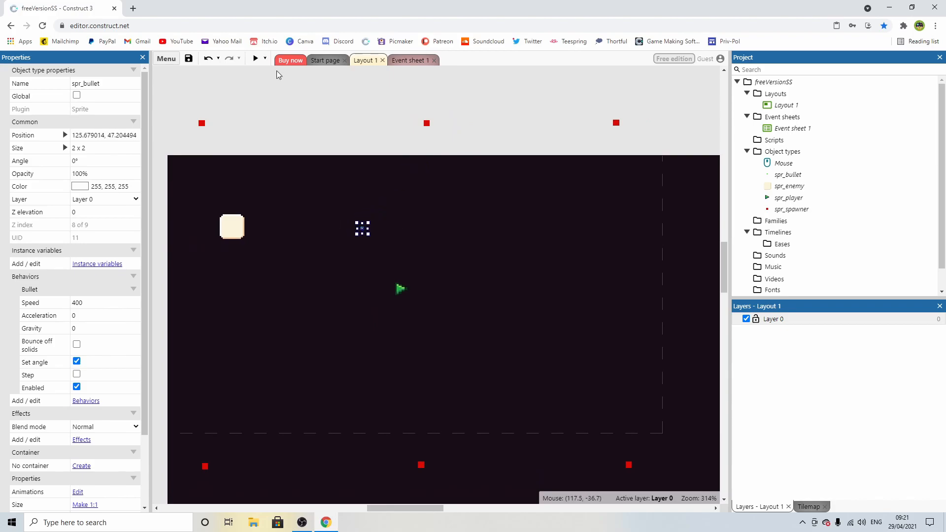
{"action": "left_click", "coordinate": [255, 59]}
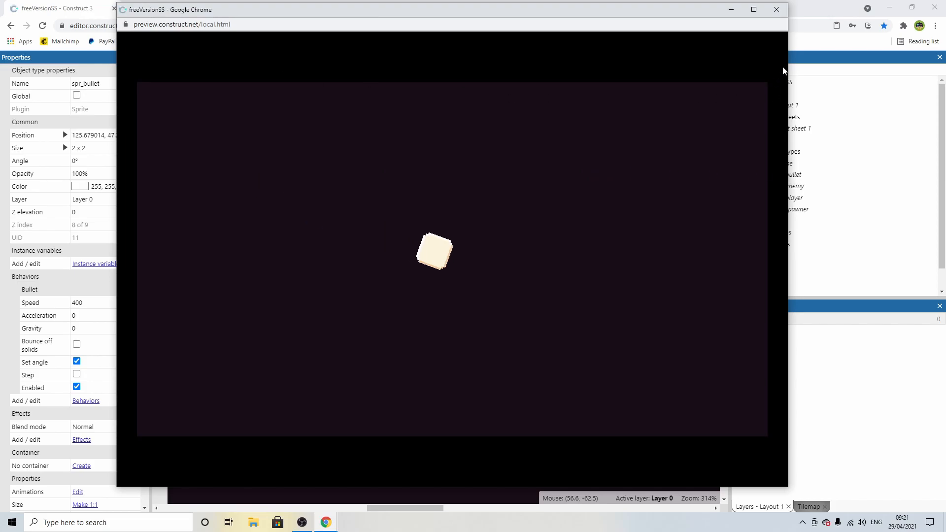
{"action": "left_click", "coordinate": [777, 9]}
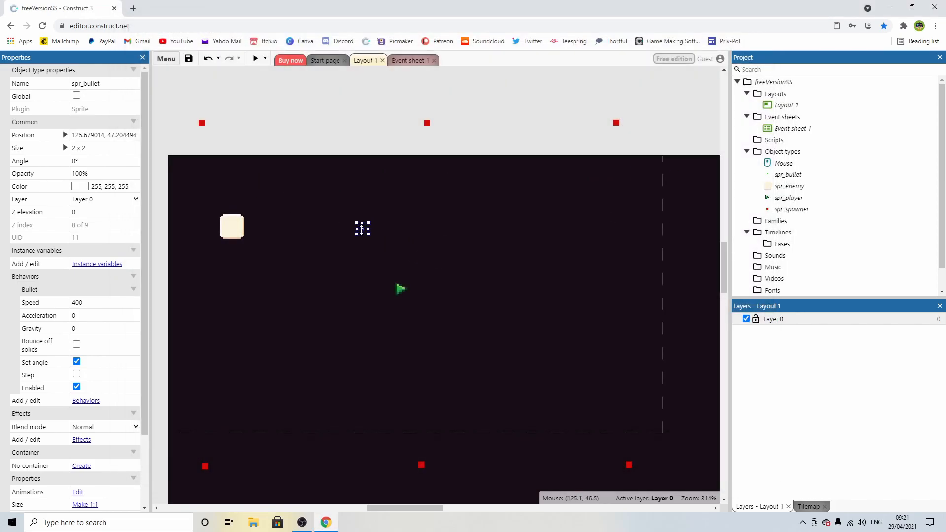
Step: Move spr_bullet to about (202, -17) and spr_enemy to about (242, -18), both outside the layout above its edge
{"action": "left_click_drag", "start_coordinate": [362, 231], "coordinate": [479, 131]}
{"action": "left_click_drag", "start_coordinate": [233, 228], "coordinate": [545, 137]}
{"action": "left_click_drag", "start_coordinate": [473, 114], "coordinate": [569, 144]}
{"action": "left_click_drag", "start_coordinate": [460, 98], "coordinate": [574, 148]}
{"action": "left_click", "coordinate": [569, 79]}
Step: Add the Destroy outside layout behavior to spr_enemy
{"action": "left_click", "coordinate": [542, 129]}
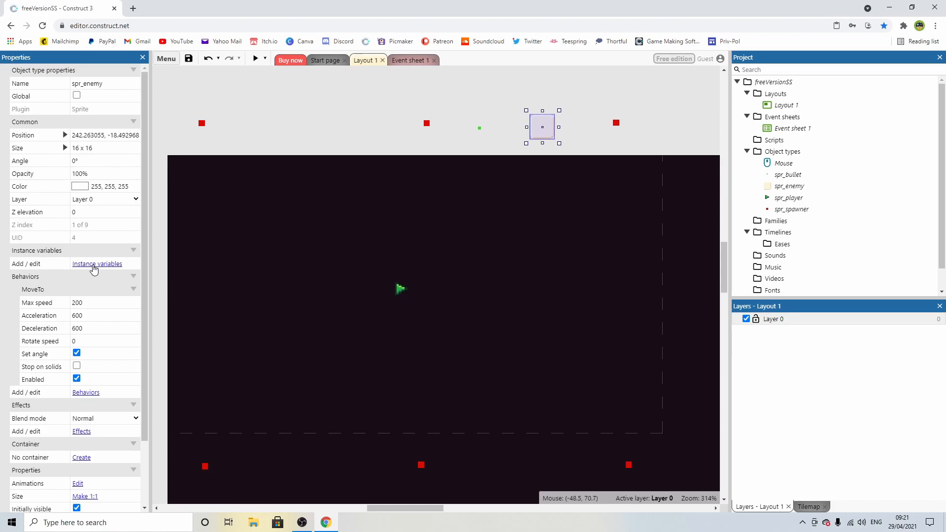
{"action": "left_click", "coordinate": [85, 393]}
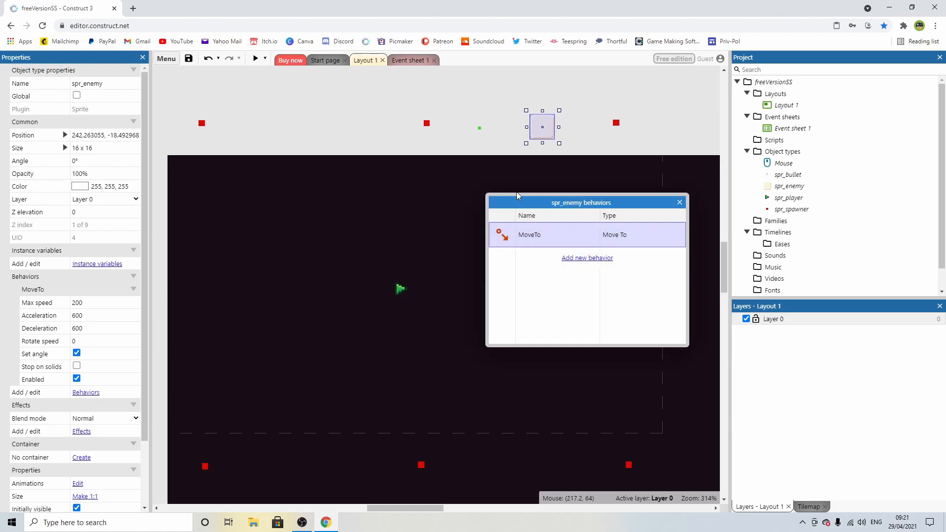
{"action": "left_click", "coordinate": [577, 258]}
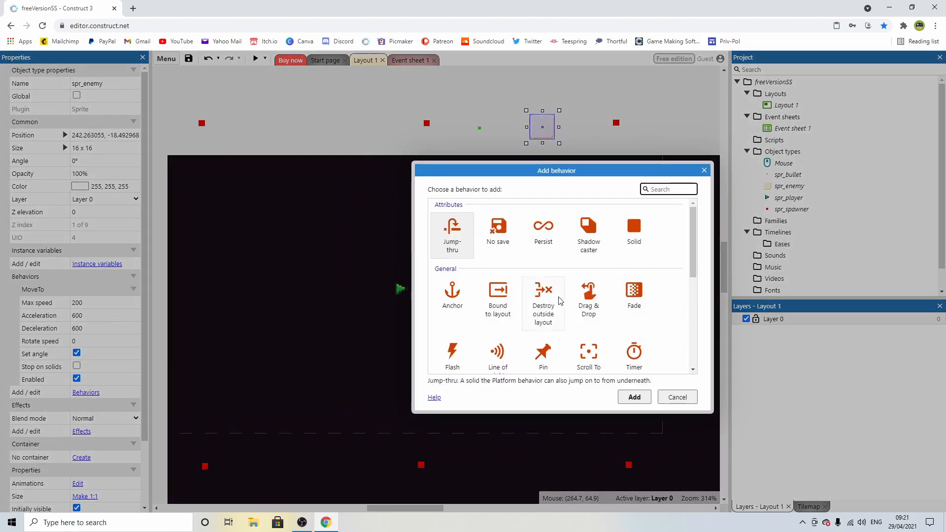
{"action": "double_click", "coordinate": [544, 296]}
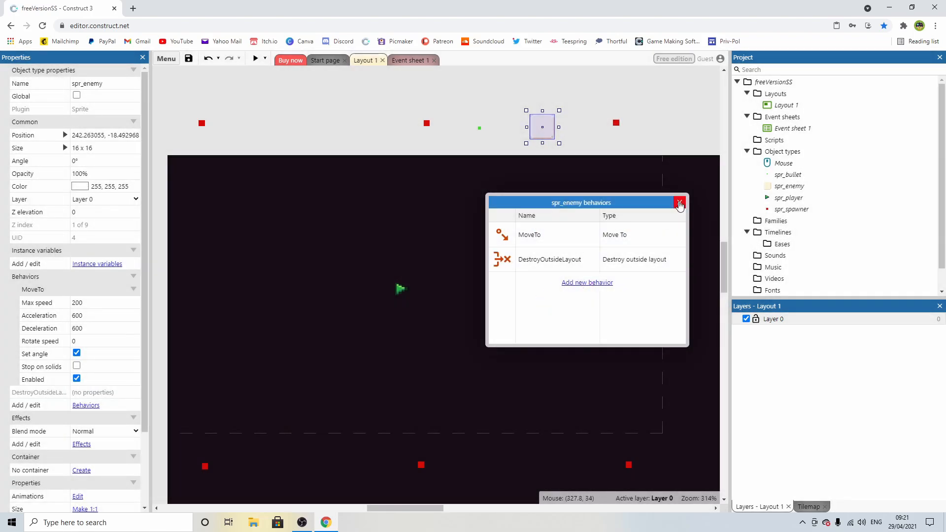
{"action": "left_click", "coordinate": [675, 201]}
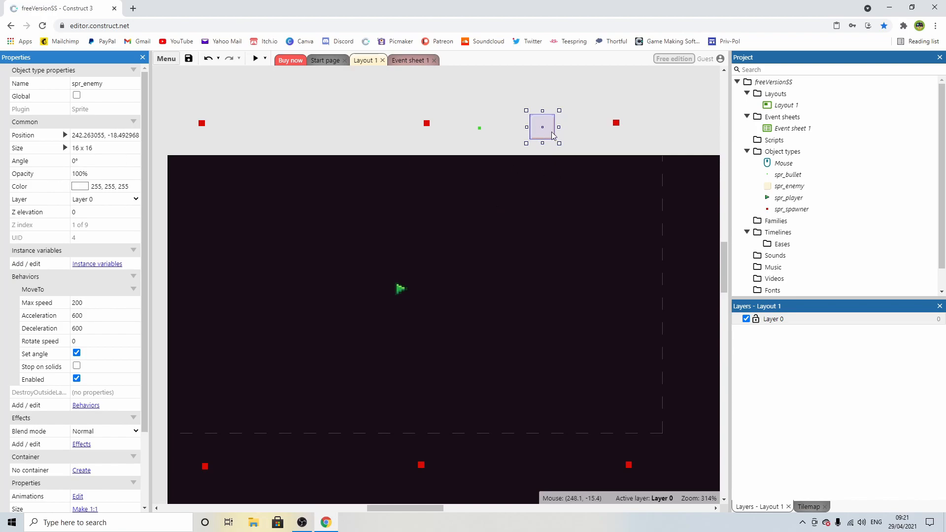
Step: Add the Destroy outside layout behavior to spr_bullet
{"action": "left_click", "coordinate": [478, 139]}
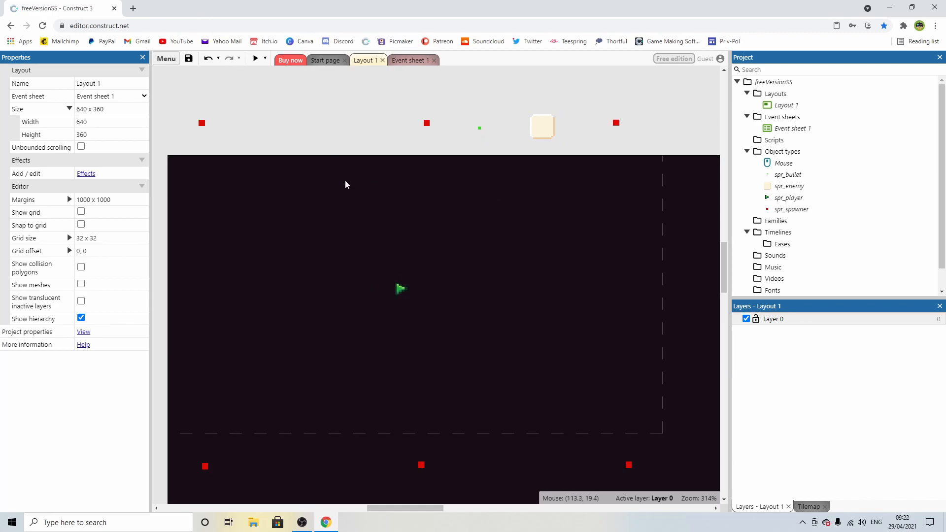
{"action": "left_click_drag", "start_coordinate": [463, 117], "coordinate": [490, 150]}
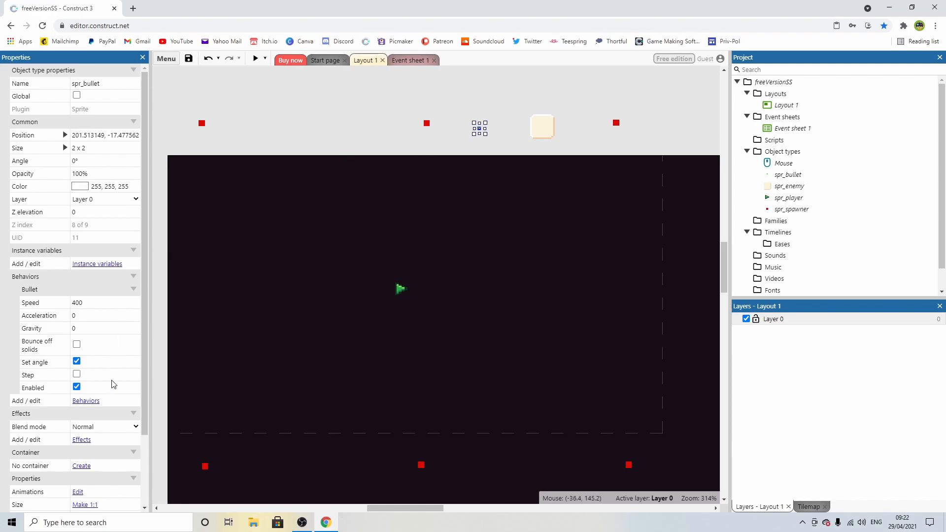
{"action": "left_click", "coordinate": [82, 402]}
{"action": "left_click", "coordinate": [574, 261]}
{"action": "double_click", "coordinate": [543, 303]}
{"action": "left_click", "coordinate": [679, 204]}
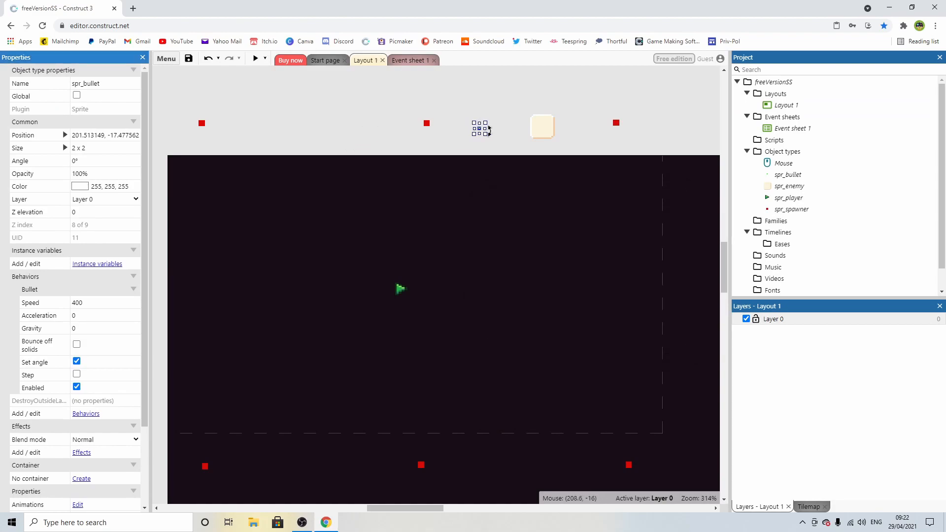
{"action": "left_click", "coordinate": [501, 120]}
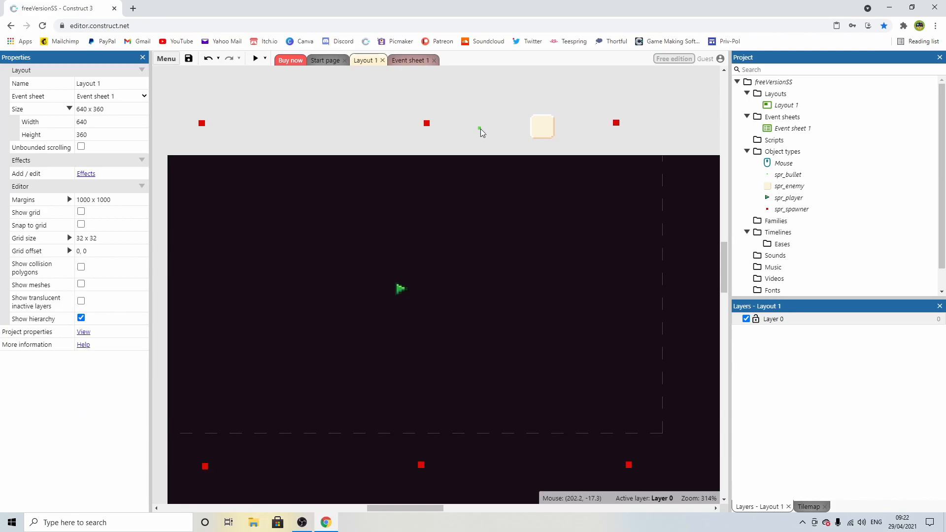
Step: Add an event to Event sheet 1 with the Mouse On click condition, set to mouse button Left and click type Clicked
{"action": "left_click", "coordinate": [480, 129]}
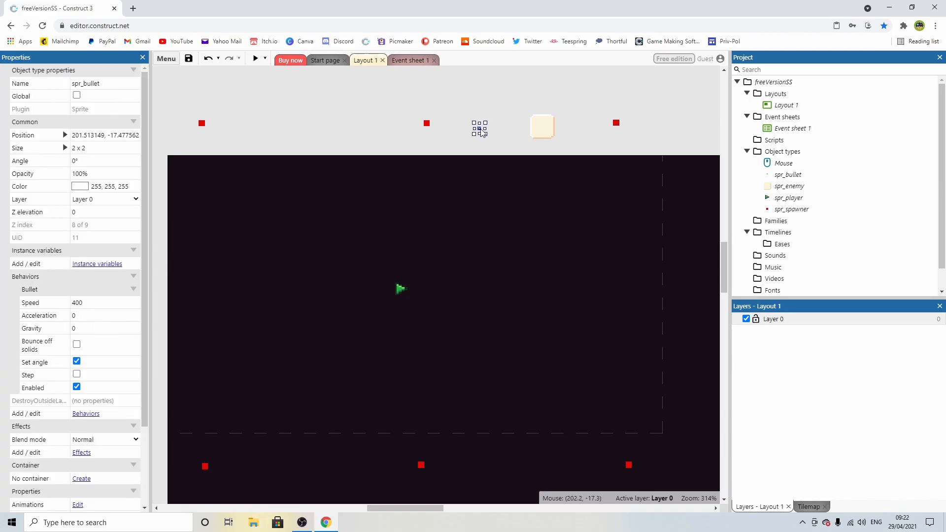
{"action": "left_click", "coordinate": [417, 61]}
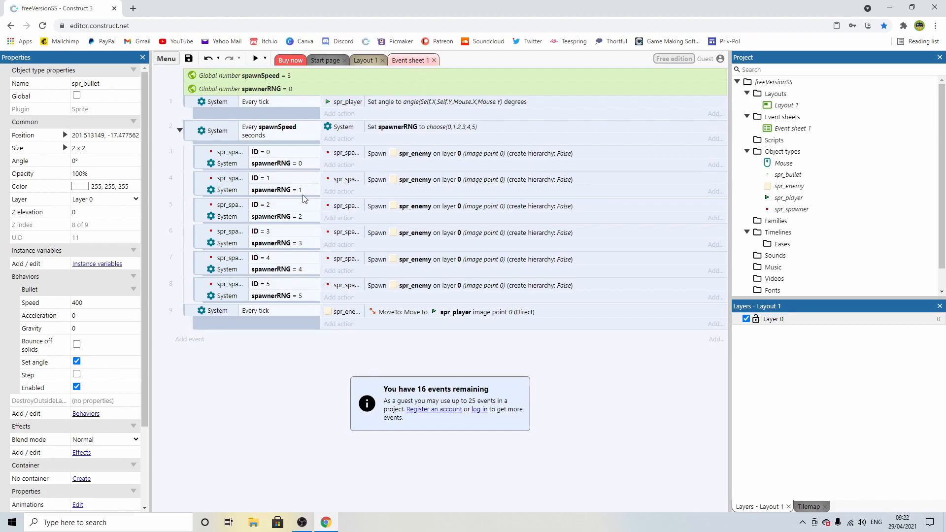
{"action": "left_click", "coordinate": [191, 341]}
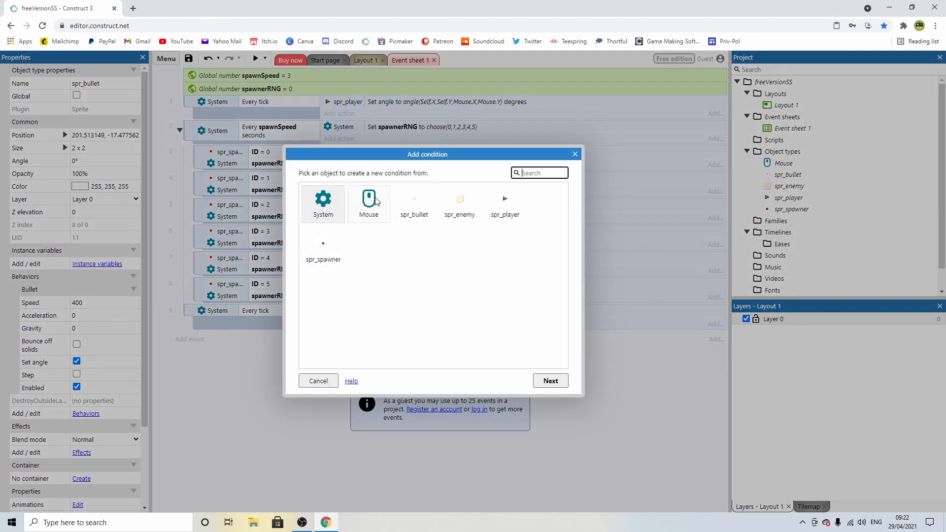
{"action": "double_click", "coordinate": [375, 200]}
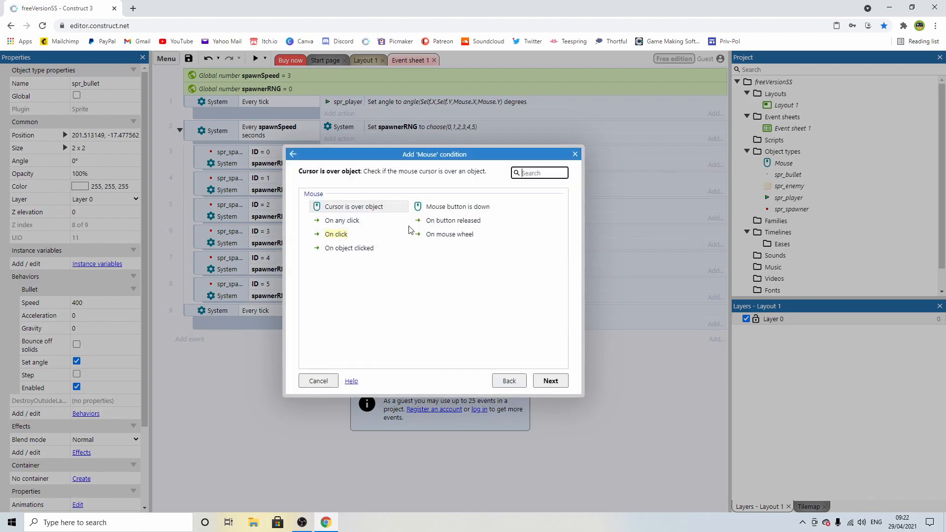
{"action": "double_click", "coordinate": [340, 236]}
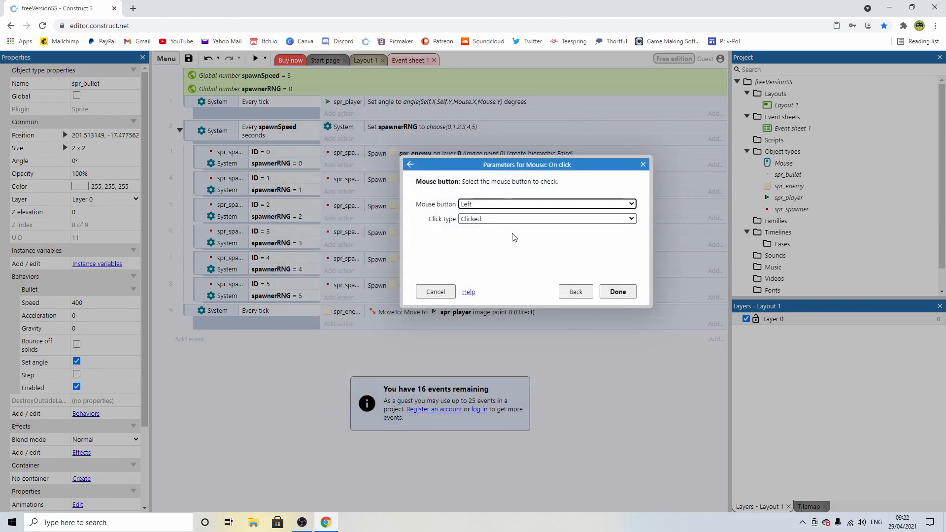
{"action": "left_click", "coordinate": [481, 205]}
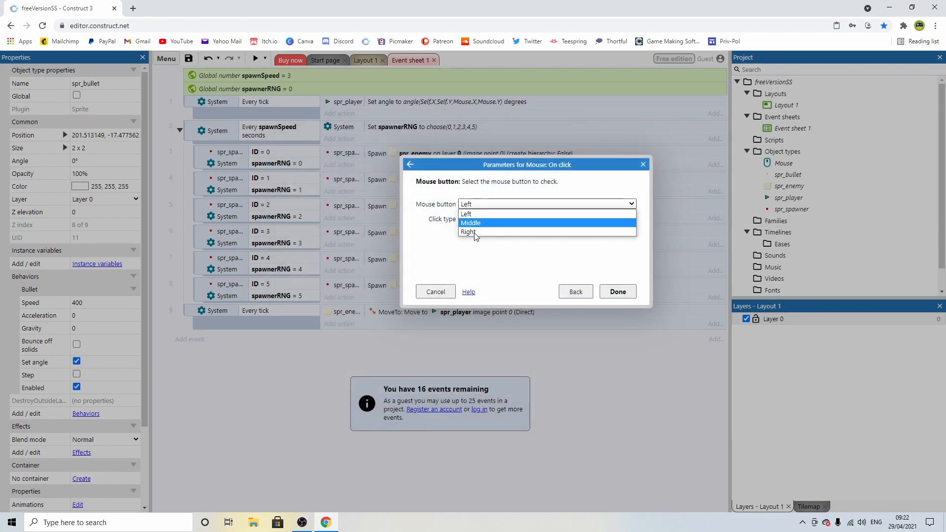
{"action": "left_click", "coordinate": [479, 202]}
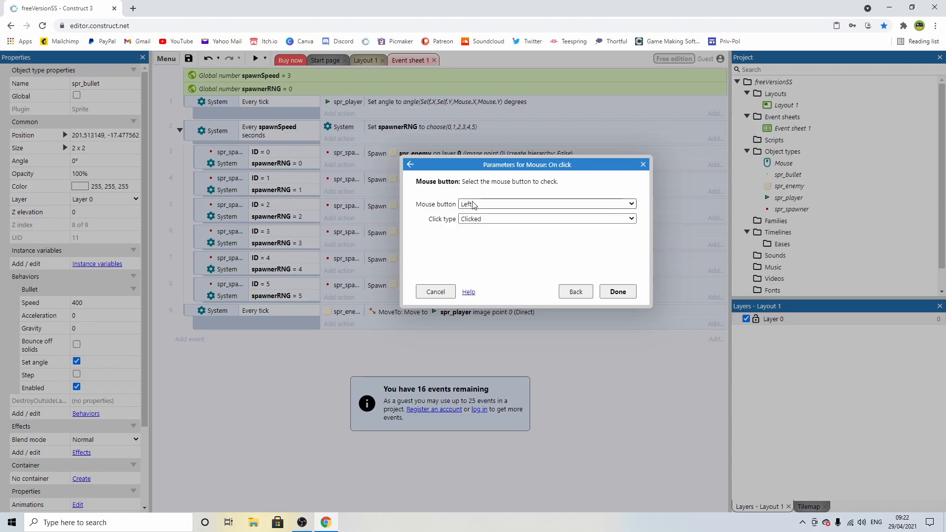
{"action": "left_click", "coordinate": [482, 206]}
{"action": "left_click", "coordinate": [481, 207]}
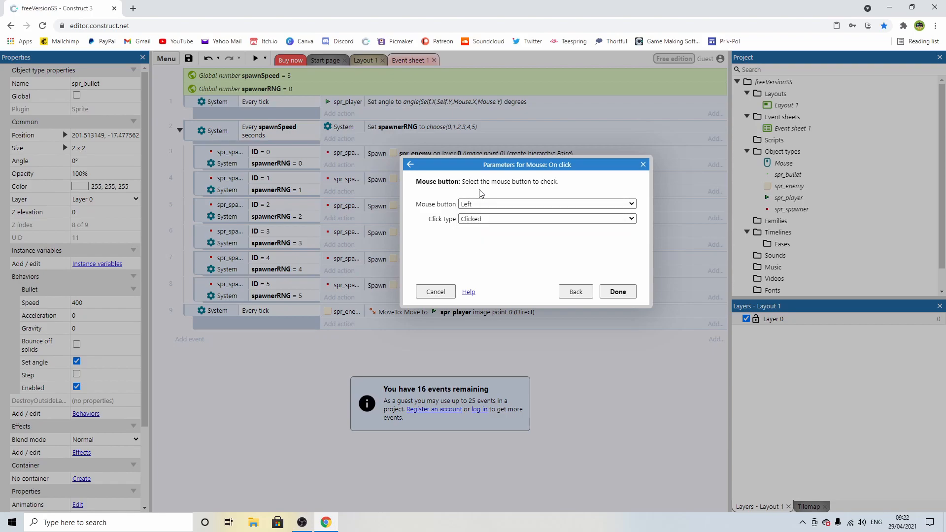
{"action": "left_click", "coordinate": [482, 220]}
{"action": "left_click", "coordinate": [567, 246]}
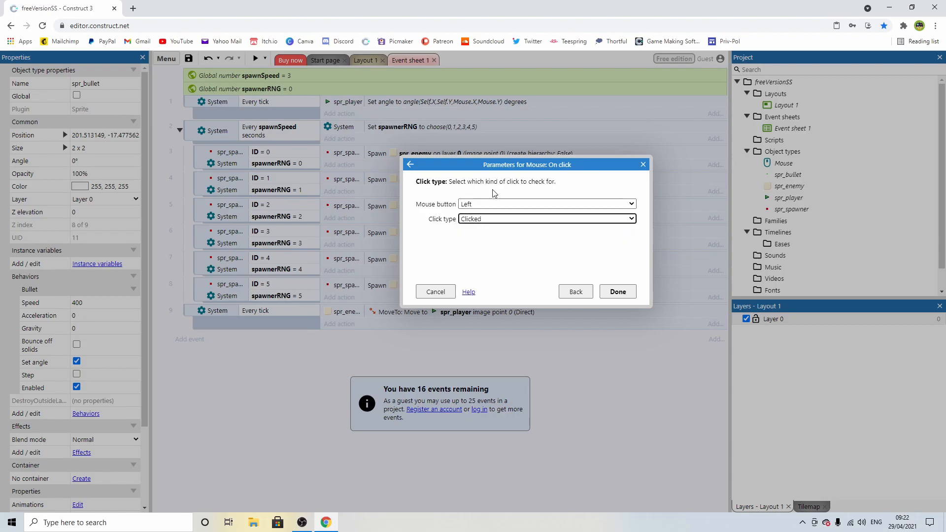
{"action": "left_click", "coordinate": [622, 290]}
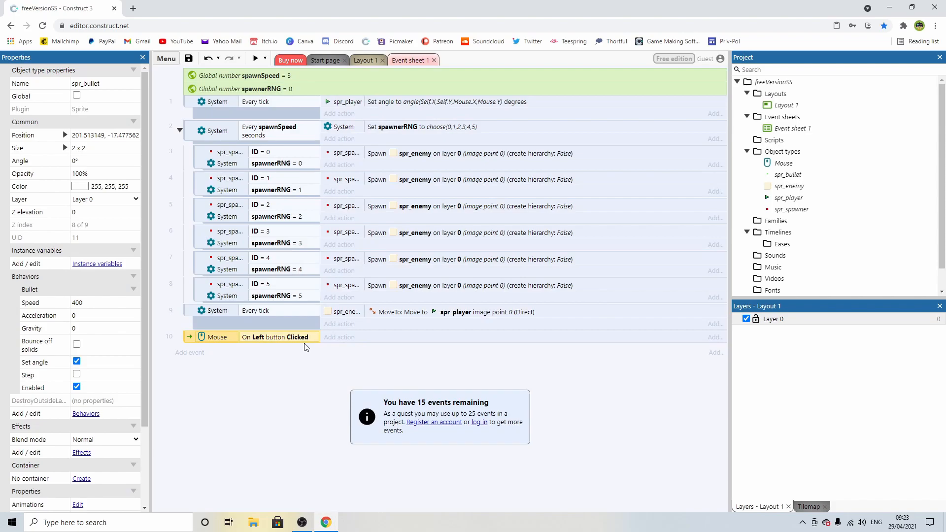
Step: Give the left mouse click event an spr_player action that spawns spr_bullet on layer 0 at image point 0
{"action": "left_click", "coordinate": [339, 337]}
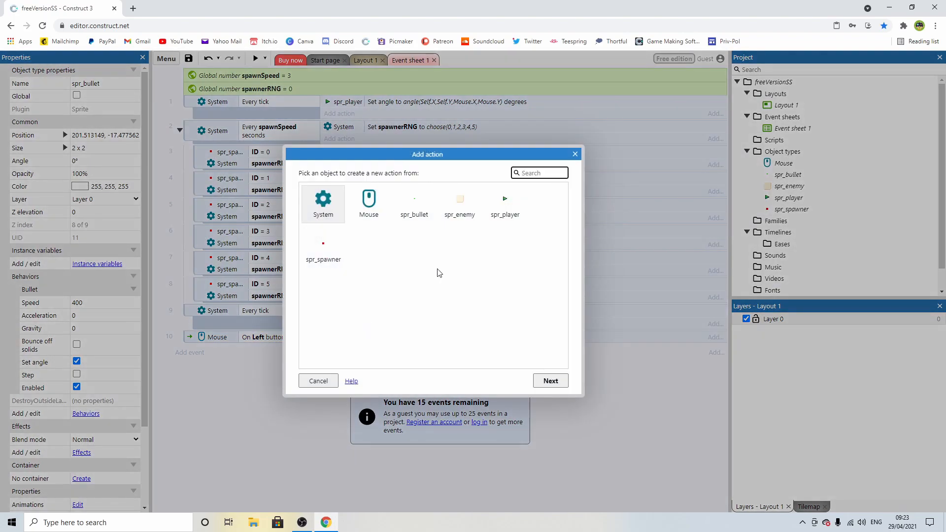
{"action": "left_click", "coordinate": [506, 207]}
{"action": "double_click", "coordinate": [507, 207]}
{"action": "type", "text": "spaw"}
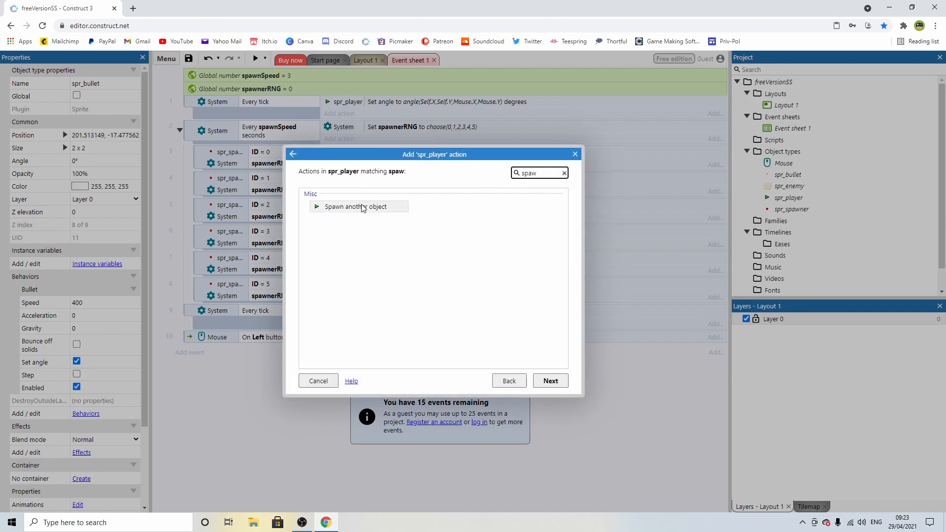
{"action": "double_click", "coordinate": [362, 207]}
{"action": "left_click", "coordinate": [542, 206]}
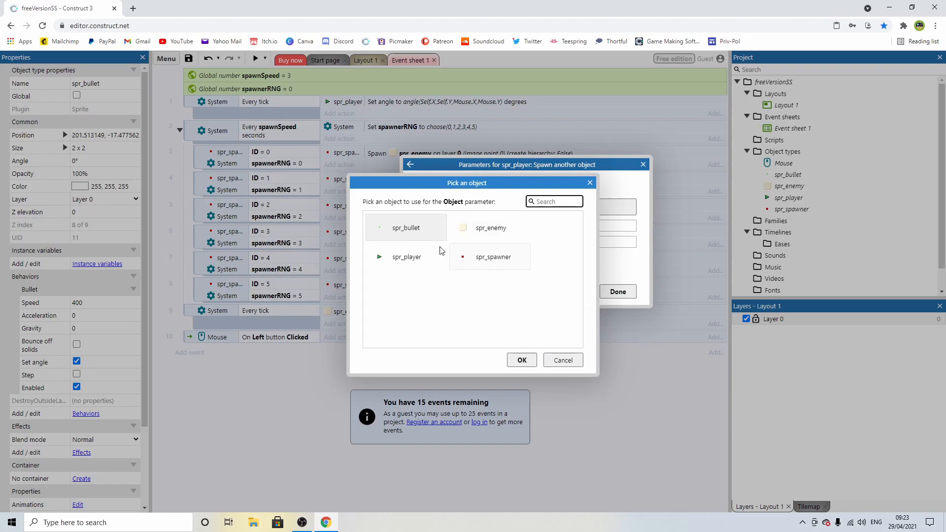
{"action": "double_click", "coordinate": [424, 228]}
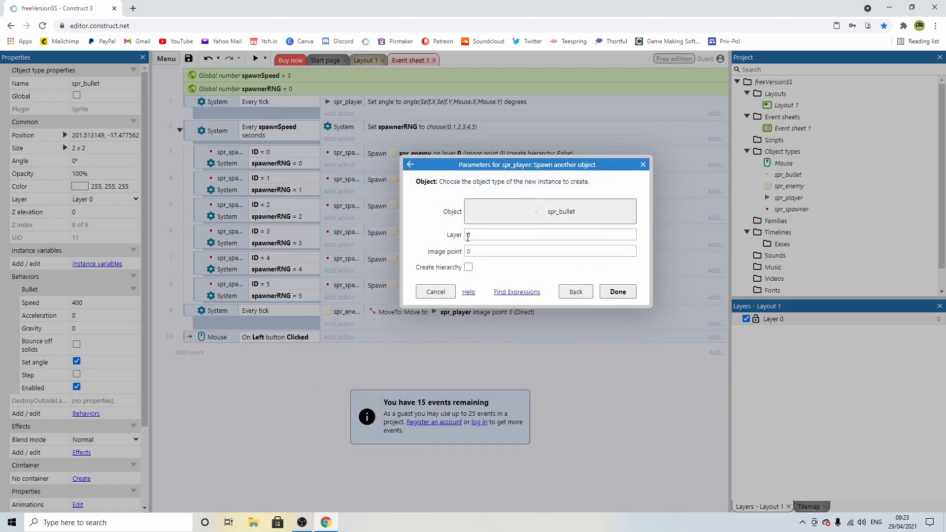
{"action": "left_click", "coordinate": [618, 292]}
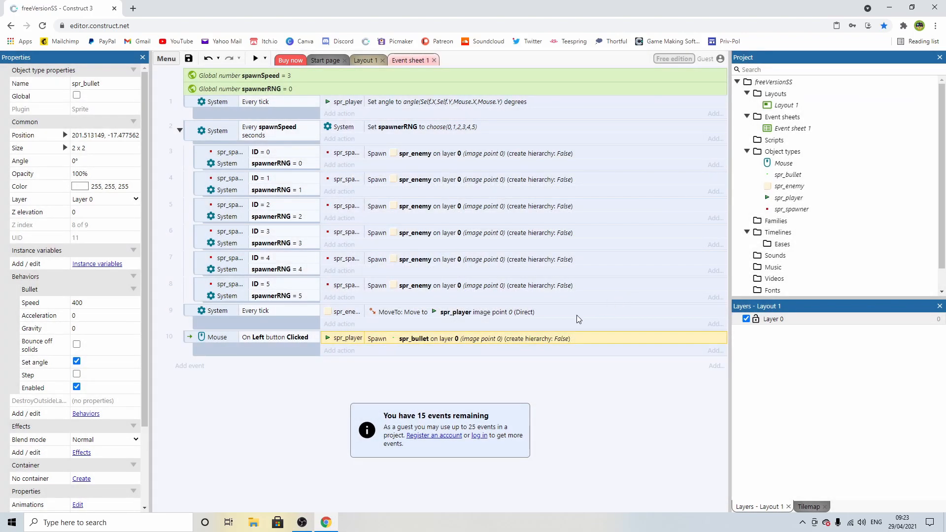
Step: Preview the game, and examine where the spawners and spr_enemy sit in Layout 1 and the enemy events in Event sheet 1
{"action": "left_click", "coordinate": [255, 59]}
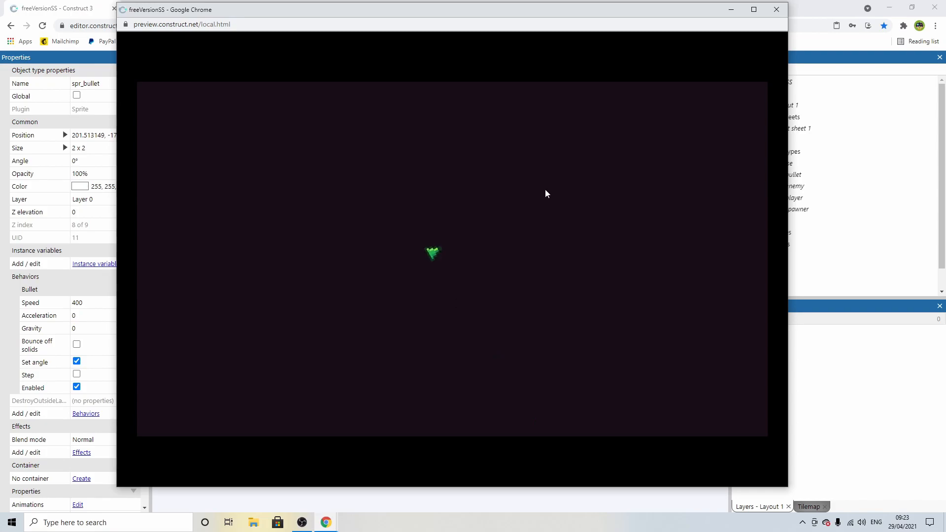
{"action": "left_click", "coordinate": [775, 12]}
{"action": "left_click", "coordinate": [378, 60]}
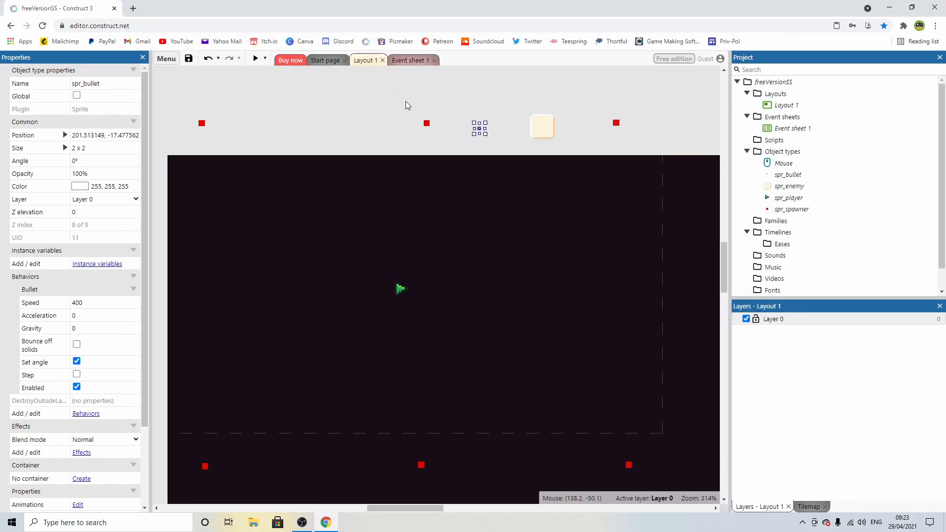
{"action": "left_click_drag", "start_coordinate": [601, 103], "coordinate": [624, 131]}
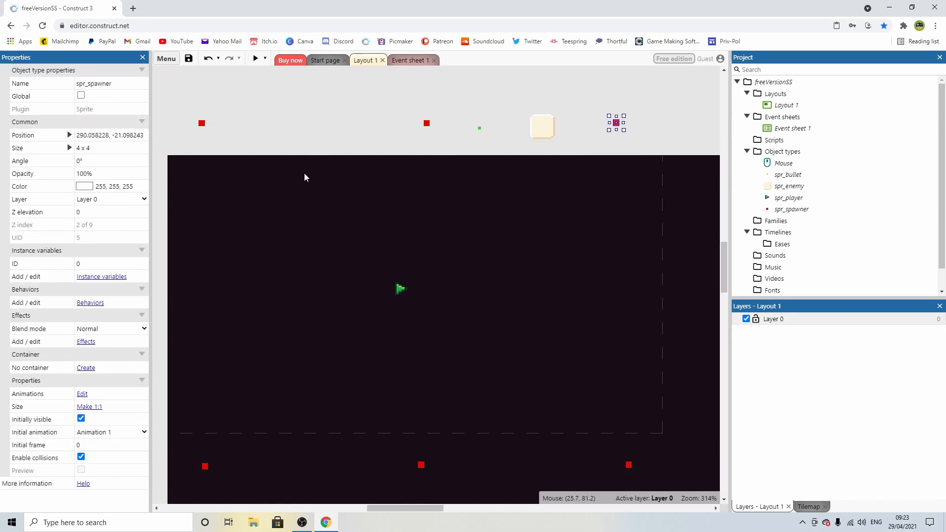
{"action": "left_click", "coordinate": [563, 108]}
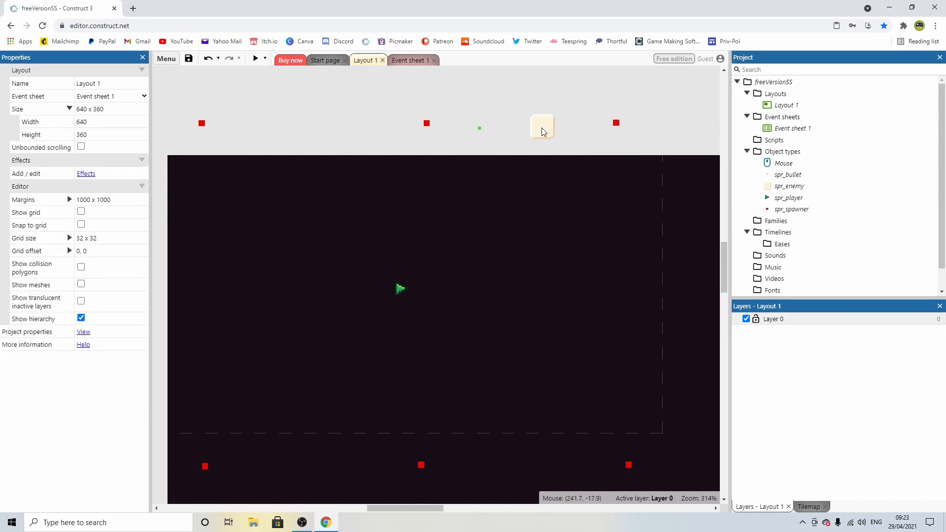
{"action": "left_click", "coordinate": [410, 59]}
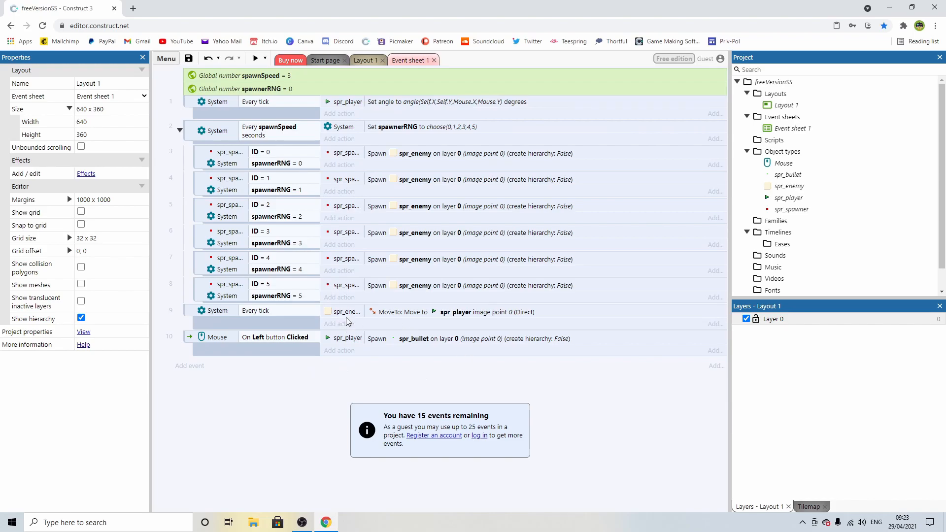
Step: Try spr_enemy on the lower-right spawner of Layout 1, at about (298, 200), and preview the game
{"action": "left_click", "coordinate": [365, 60]}
{"action": "left_click_drag", "start_coordinate": [552, 122], "coordinate": [503, 464]}
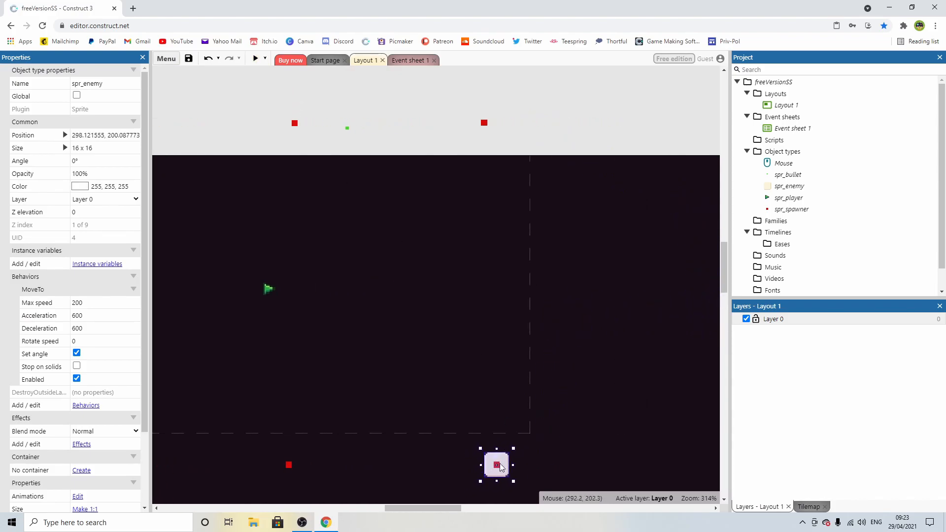
{"action": "left_click", "coordinate": [255, 58]}
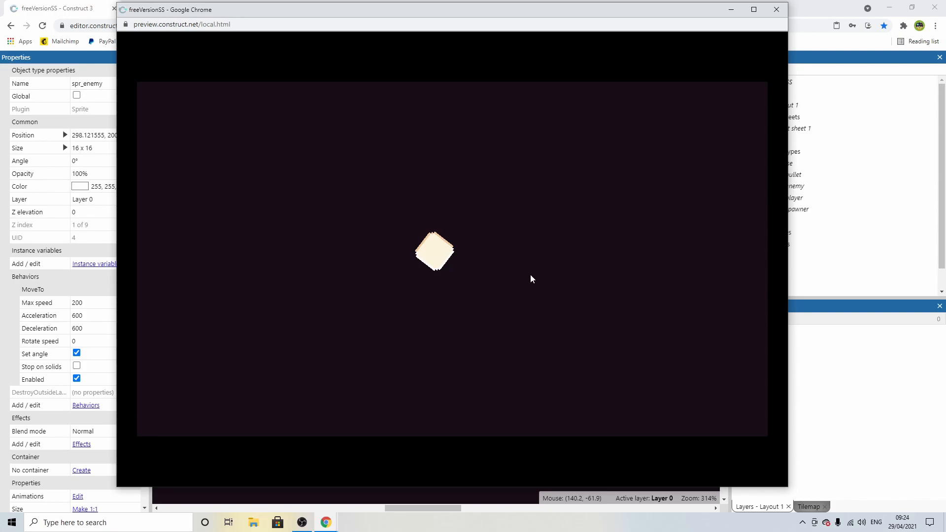
{"action": "left_click", "coordinate": [776, 11]}
Step: Move spr_enemy beyond the right edge of the dashed viewport, to about (349, 110)
{"action": "scroll", "coordinate": [482, 340], "scroll_direction": "down", "scroll_amount": 2}
{"action": "left_click_drag", "start_coordinate": [517, 363], "coordinate": [596, 224]}
{"action": "scroll", "coordinate": [537, 274], "scroll_direction": "up", "scroll_amount": 1}
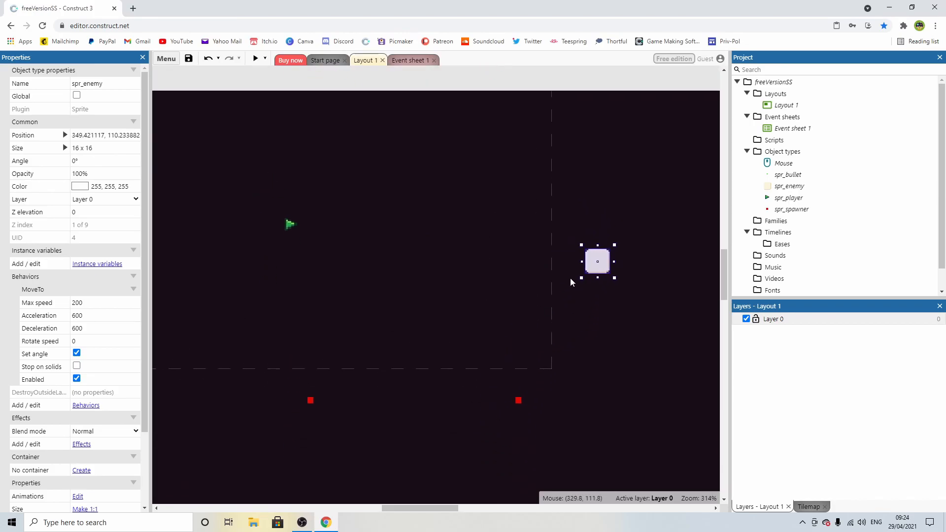
Step: Add a layout named objects to the project without an event sheet
{"action": "right_click", "coordinate": [777, 96]}
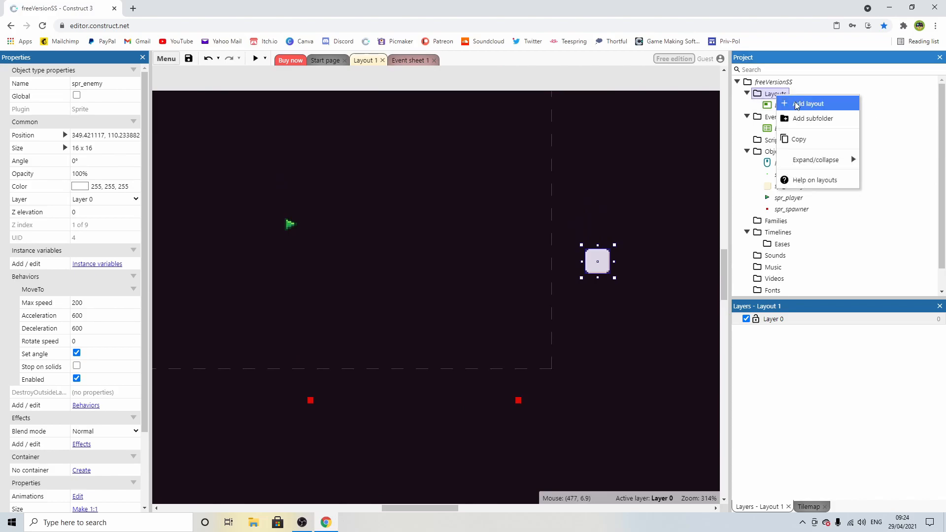
{"action": "left_click", "coordinate": [797, 105]}
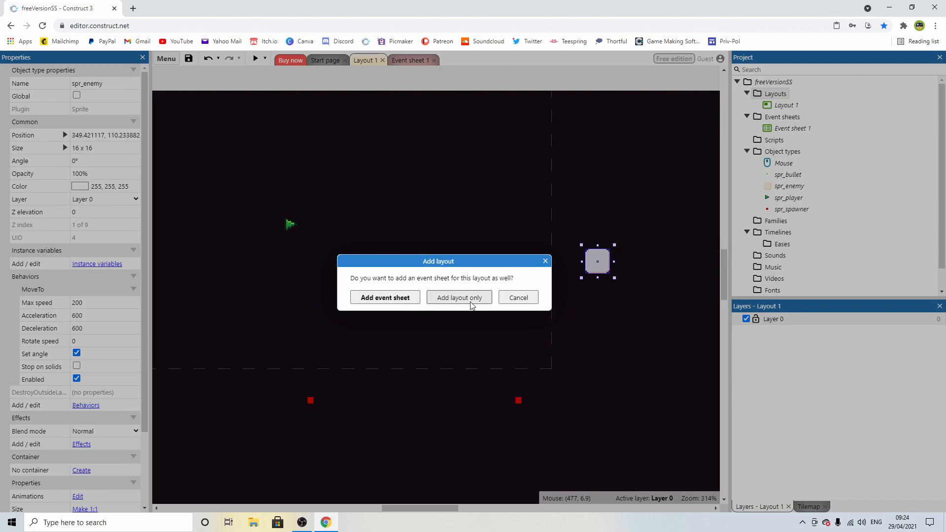
{"action": "left_click", "coordinate": [458, 298]}
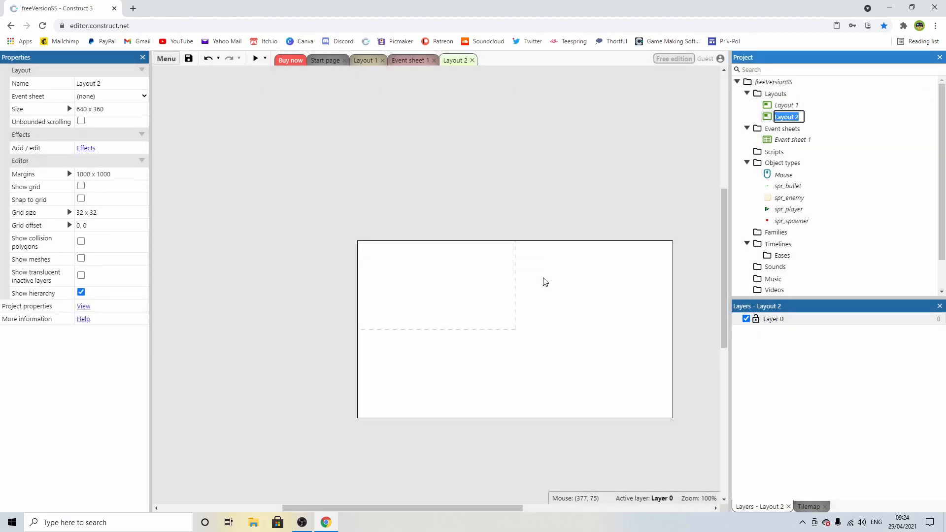
{"action": "type", "text": "objects"}
{"action": "key", "text": "Return"}
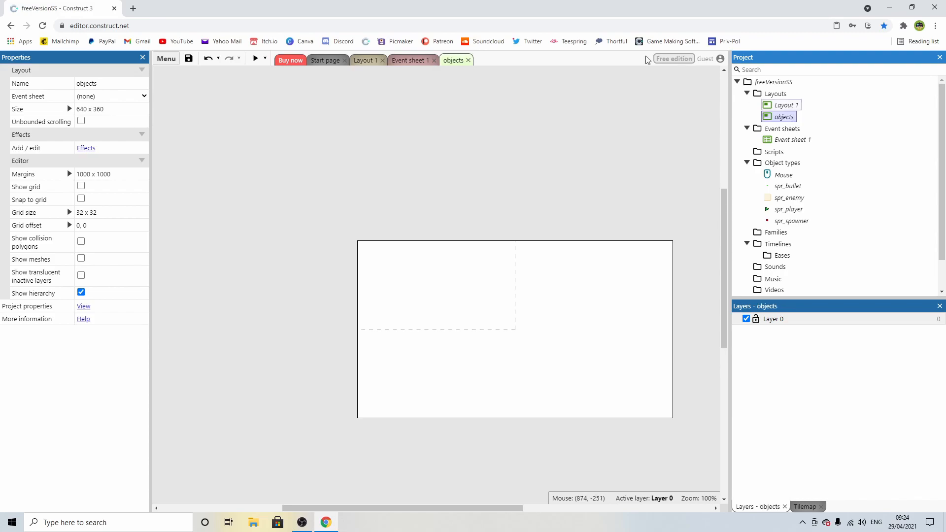
Step: Transfer the spr_enemy instance from Layout 1 to the objects layout, placing it near the layout's upper-left corner
{"action": "left_click", "coordinate": [365, 61]}
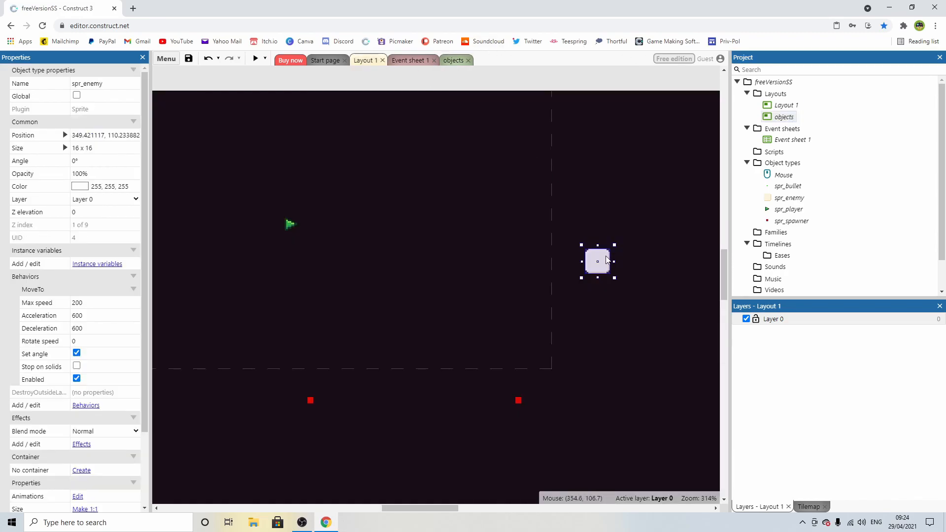
{"action": "key", "text": "Delete"}
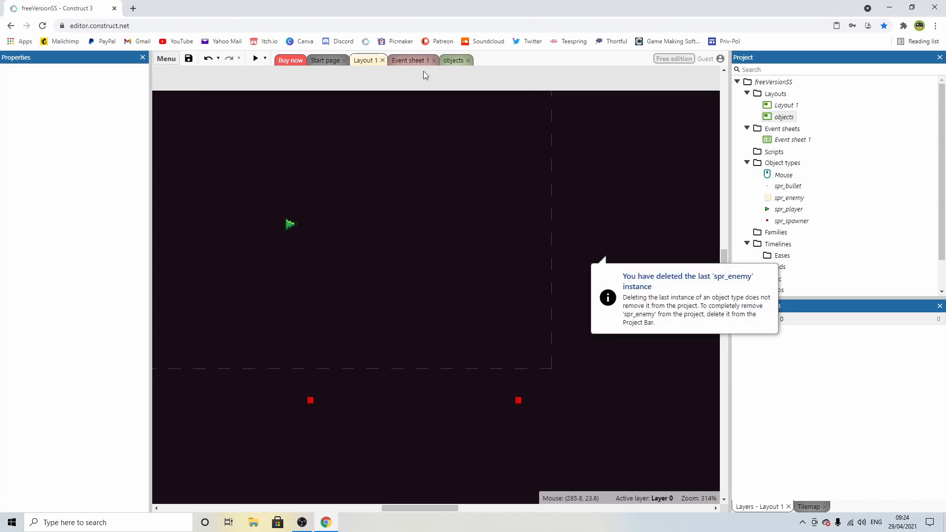
{"action": "left_click", "coordinate": [453, 60]}
{"action": "key", "text": "ctrl+v"}
{"action": "left_click_drag", "start_coordinate": [440, 260], "coordinate": [372, 254]}
{"action": "left_click", "coordinate": [434, 201]}
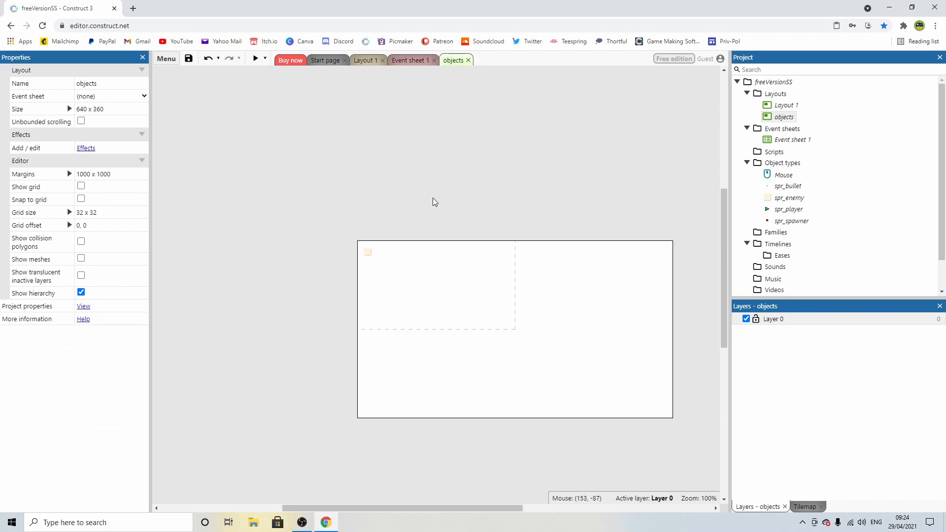
Step: Preview the game from Layout 1 to check how the enemies spawn
{"action": "left_click", "coordinate": [362, 61]}
{"action": "left_click", "coordinate": [256, 59]}
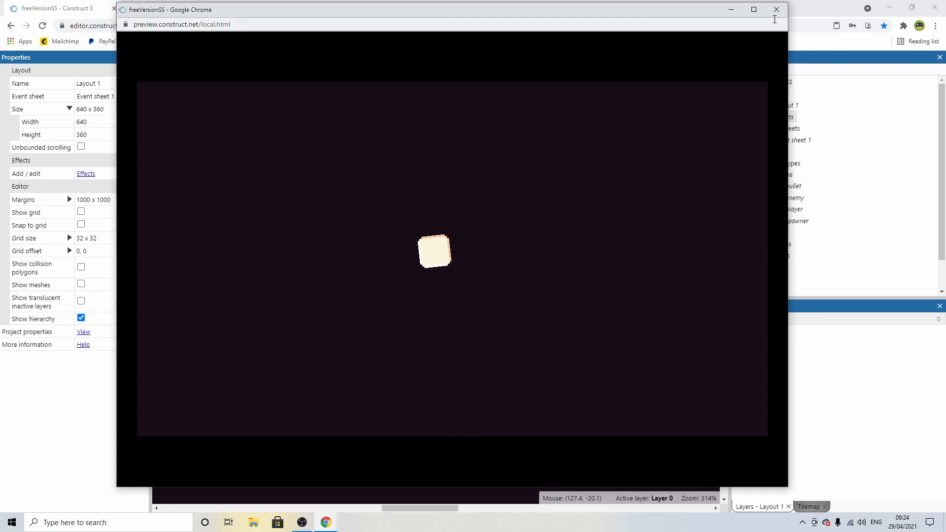
{"action": "left_click", "coordinate": [776, 11]}
{"action": "middle_click_drag", "start_coordinate": [347, 141], "coordinate": [503, 120]}
{"action": "middle_click_drag", "start_coordinate": [456, 173], "coordinate": [426, 192]}
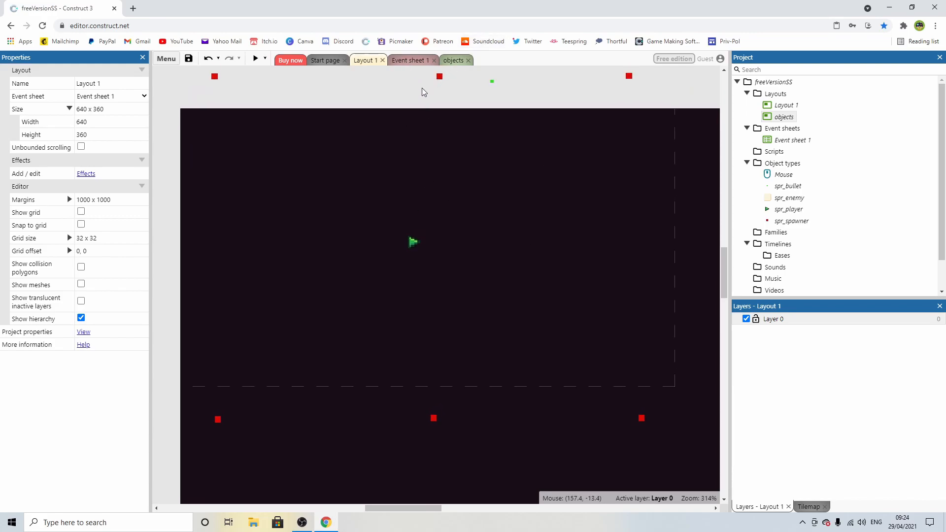
Step: Add an event to Event sheet 1 with the spr_bullet condition On collision with another object, set to spr_enemy
{"action": "left_click", "coordinate": [414, 60]}
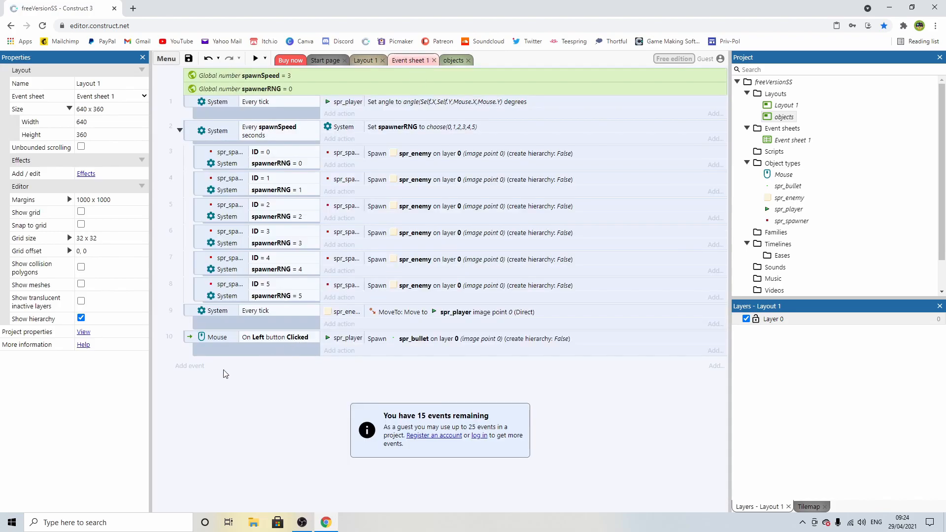
{"action": "left_click", "coordinate": [197, 368]}
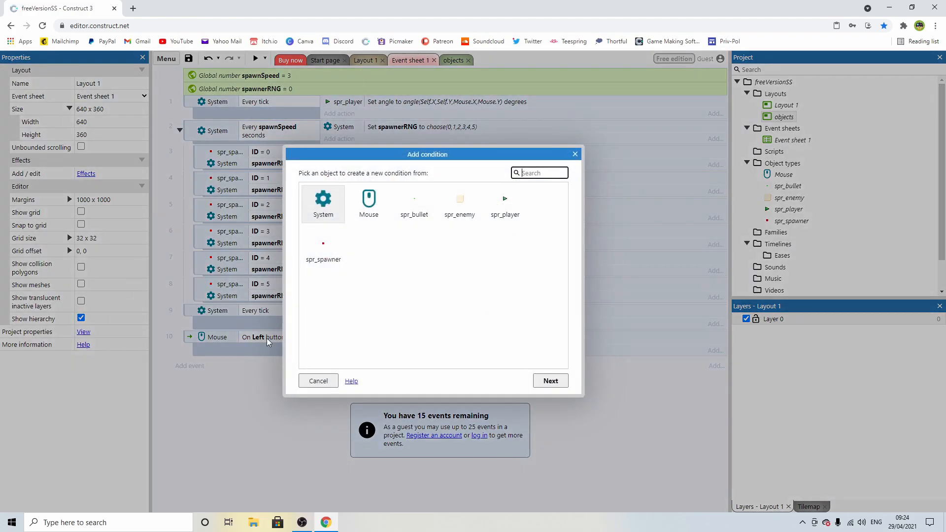
{"action": "double_click", "coordinate": [414, 213]}
{"action": "scroll", "coordinate": [466, 278], "scroll_direction": "down", "scroll_amount": 6}
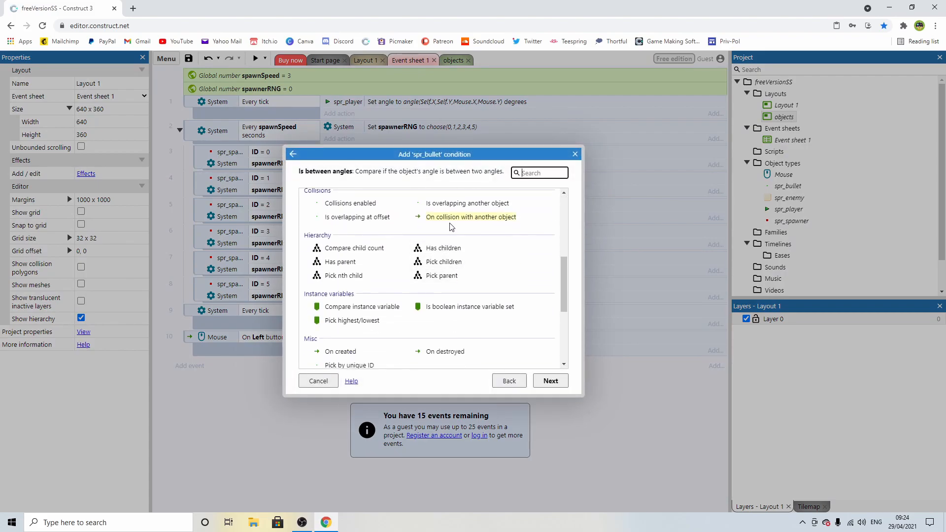
{"action": "double_click", "coordinate": [487, 216]}
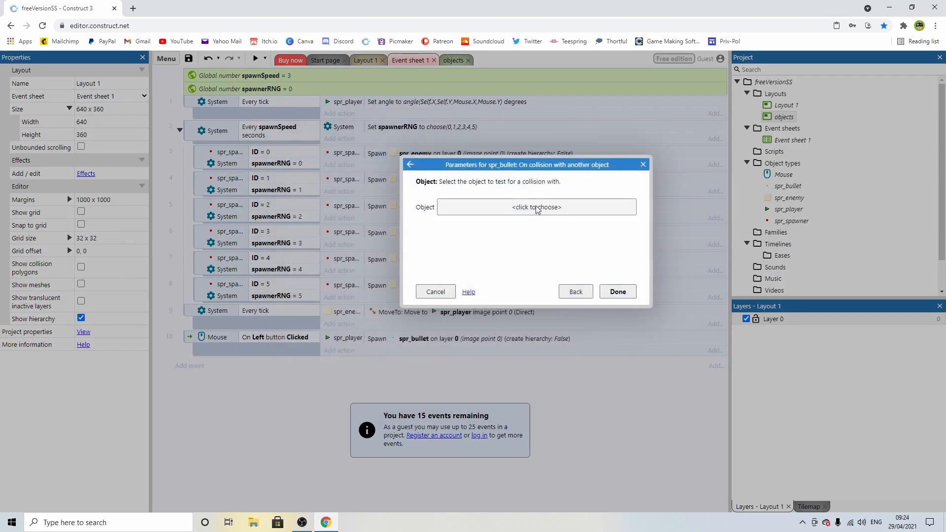
{"action": "left_click", "coordinate": [498, 207]}
{"action": "double_click", "coordinate": [471, 230]}
{"action": "left_click", "coordinate": [618, 292]}
Step: Add the spr_enemy Destroy action to the bullet collision event
{"action": "left_click", "coordinate": [351, 365]}
{"action": "double_click", "coordinate": [460, 203]}
{"action": "type", "text": "des"}
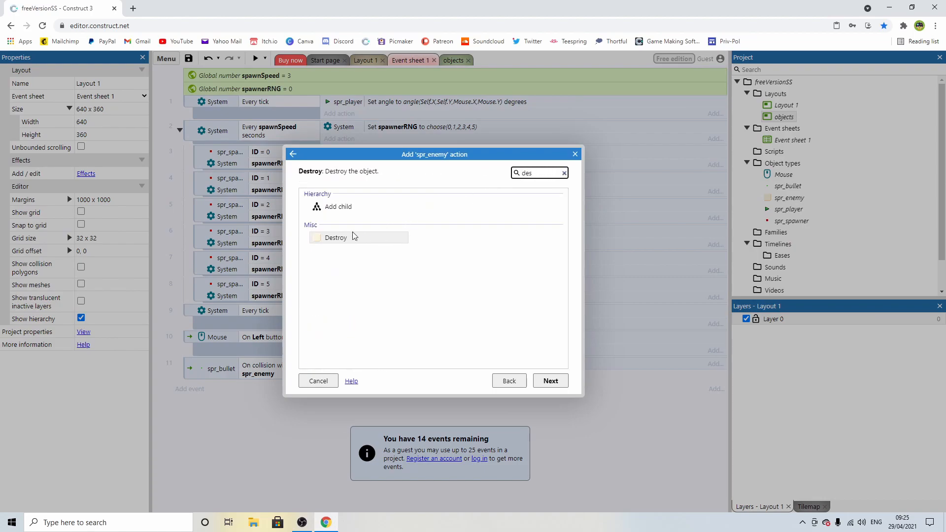
{"action": "double_click", "coordinate": [339, 238]}
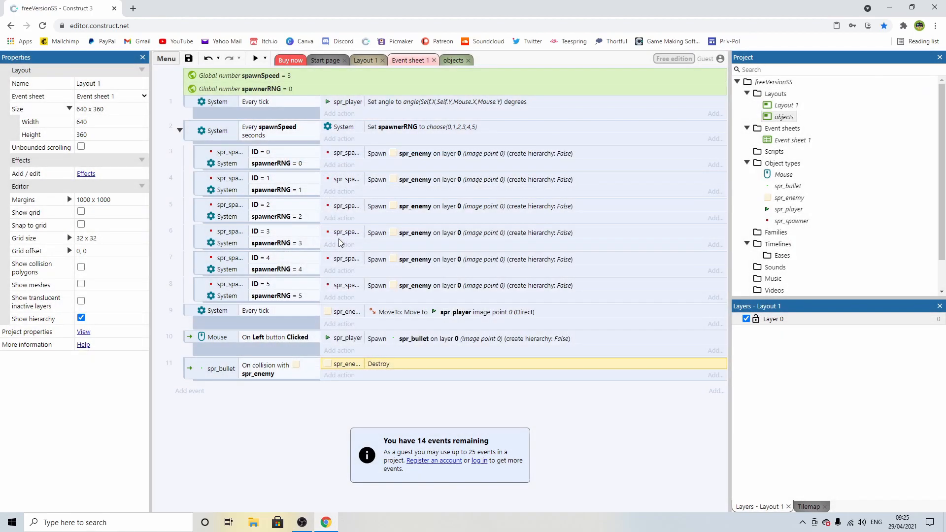
Step: Preview the game and fire bullets at the enemies to test the collision event
{"action": "left_click", "coordinate": [256, 59]}
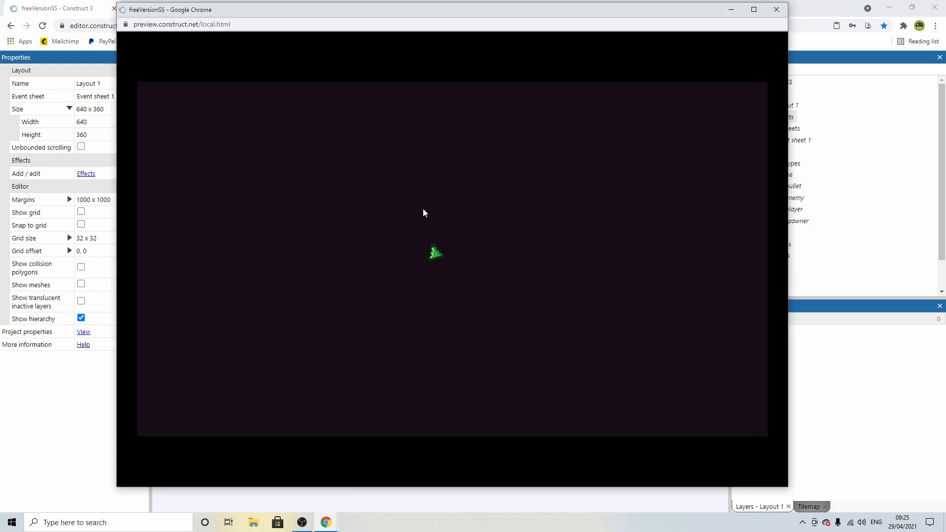
{"action": "left_click", "coordinate": [449, 304]}
{"action": "left_click", "coordinate": [384, 300]}
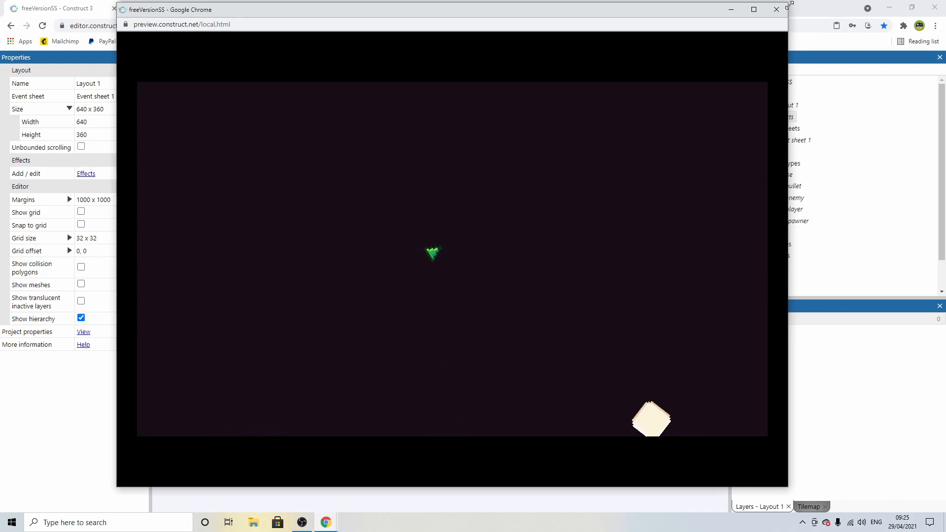
{"action": "left_click", "coordinate": [778, 9]}
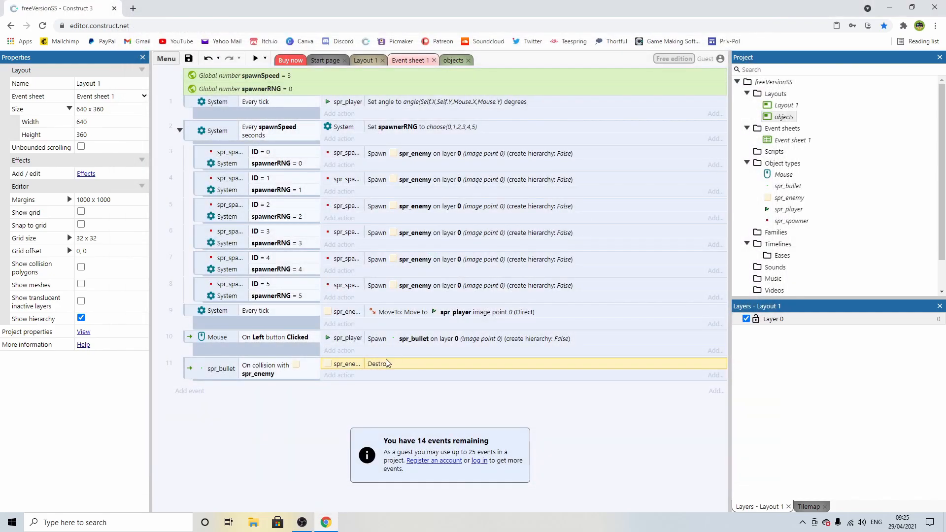
Step: Add the spr_bullet Destroy action to the bullet collision event
{"action": "left_click", "coordinate": [335, 376]}
{"action": "left_click", "coordinate": [415, 205]}
{"action": "left_click", "coordinate": [416, 205]}
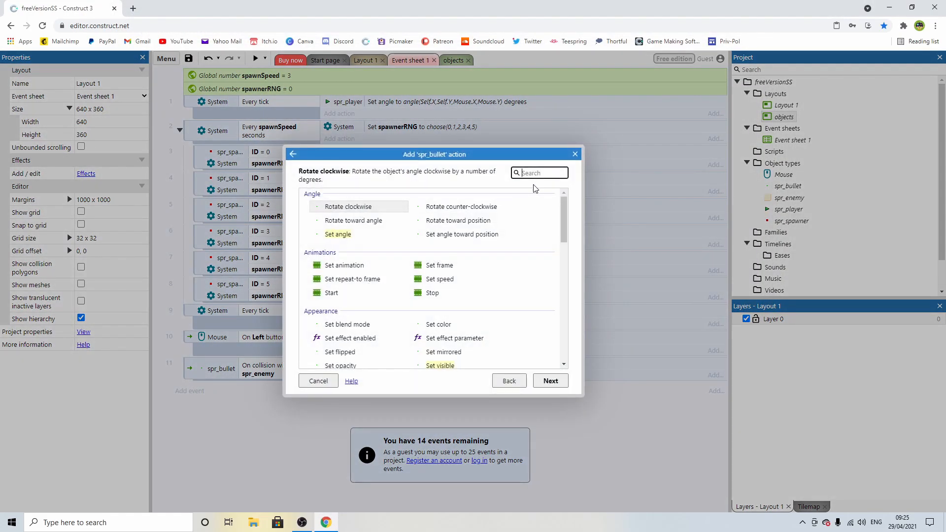
{"action": "type", "text": "des"}
{"action": "double_click", "coordinate": [368, 242]}
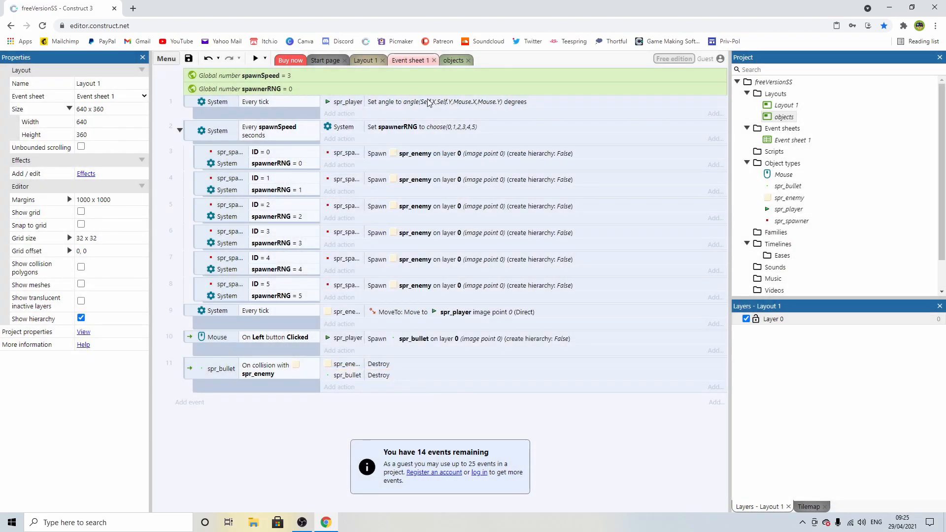
{"action": "left_click", "coordinate": [368, 61]}
{"action": "scroll", "coordinate": [479, 186], "scroll_direction": "up", "scroll_amount": 3, "text": "ctrl"}
{"action": "middle_click_drag", "start_coordinate": [536, 183], "coordinate": [512, 196]}
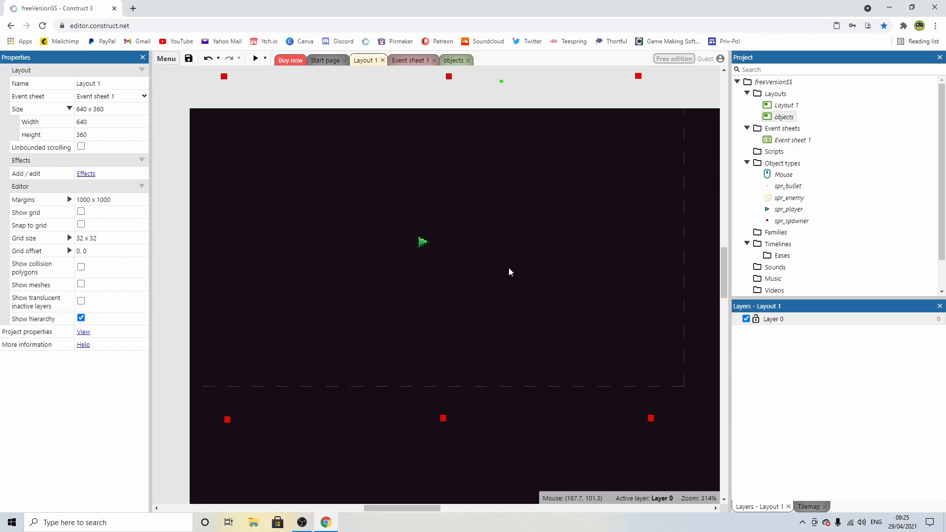
{"action": "scroll", "coordinate": [454, 252], "scroll_direction": "down", "scroll_amount": 1, "text": "ctrl"}
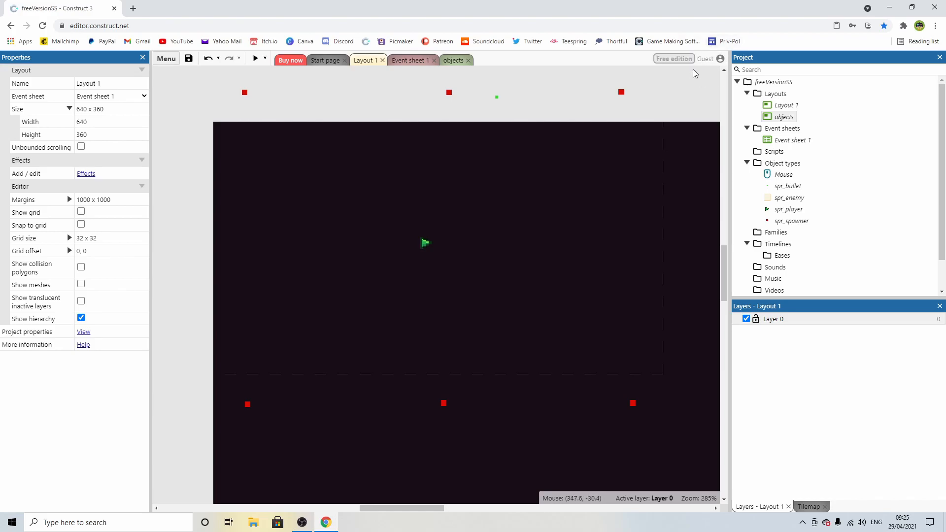
Step: Set the size of Layout 1 to 320 x 180
{"action": "left_click", "coordinate": [412, 61]}
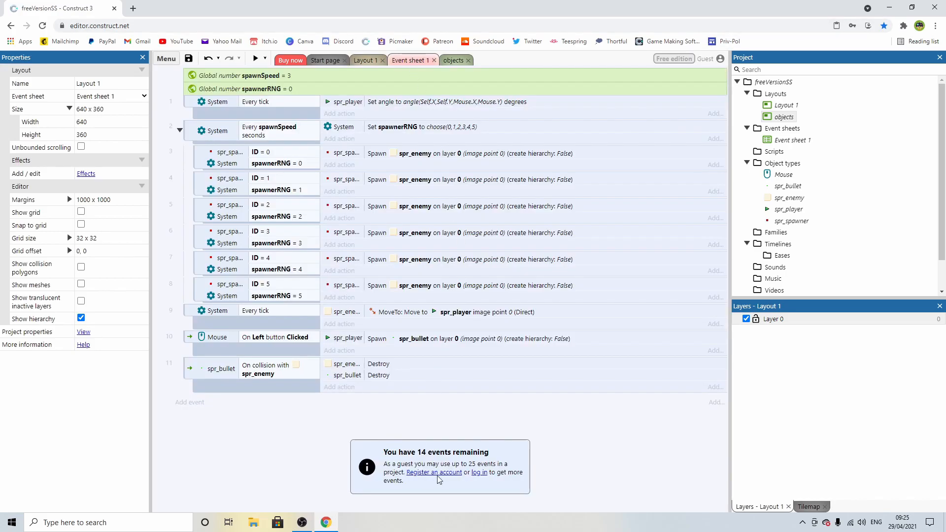
{"action": "left_click", "coordinate": [371, 62]}
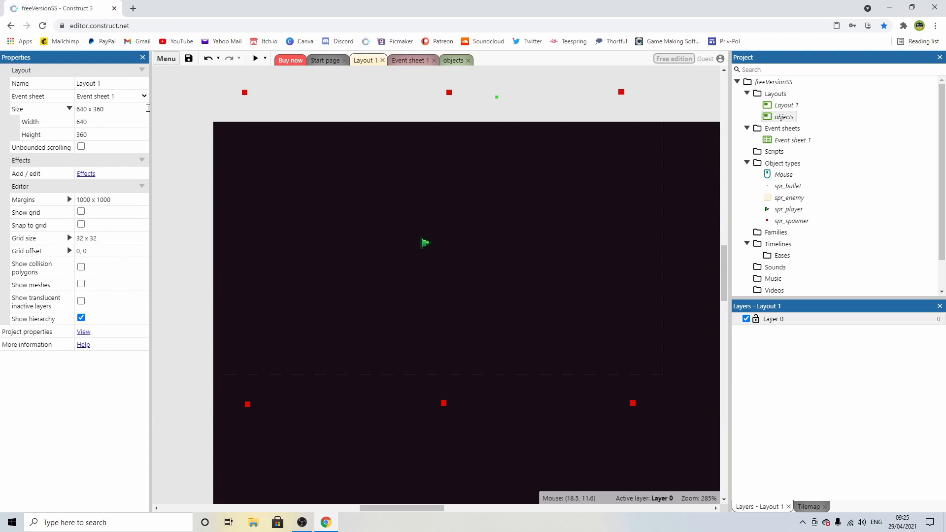
{"action": "left_click", "coordinate": [109, 109]}
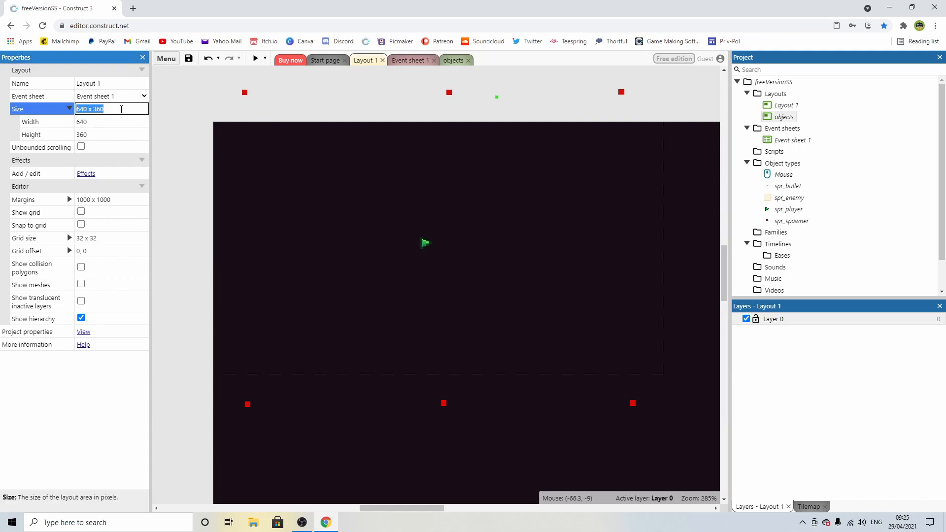
{"action": "type", "text": "320,"}
{"action": "key", "text": "Tab"}
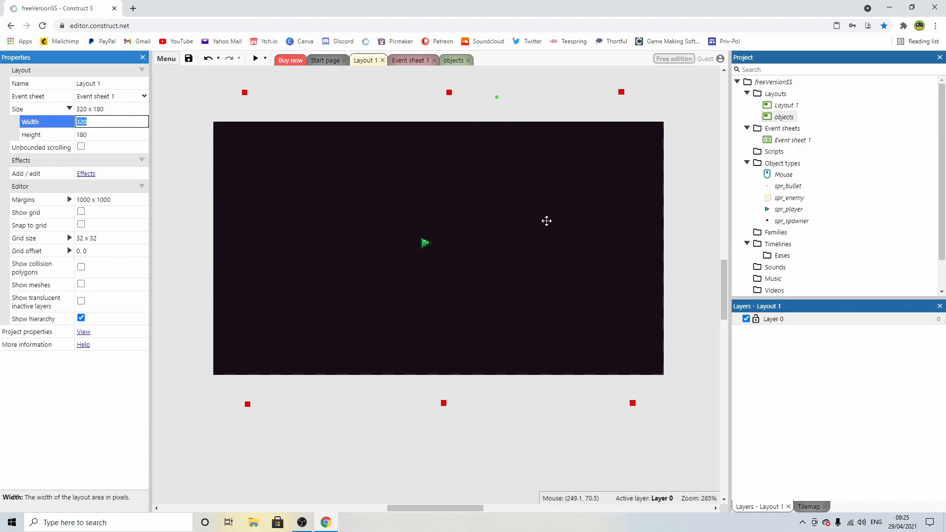
{"action": "scroll", "coordinate": [554, 221], "scroll_direction": "down", "scroll_amount": 5, "text": "ctrl"}
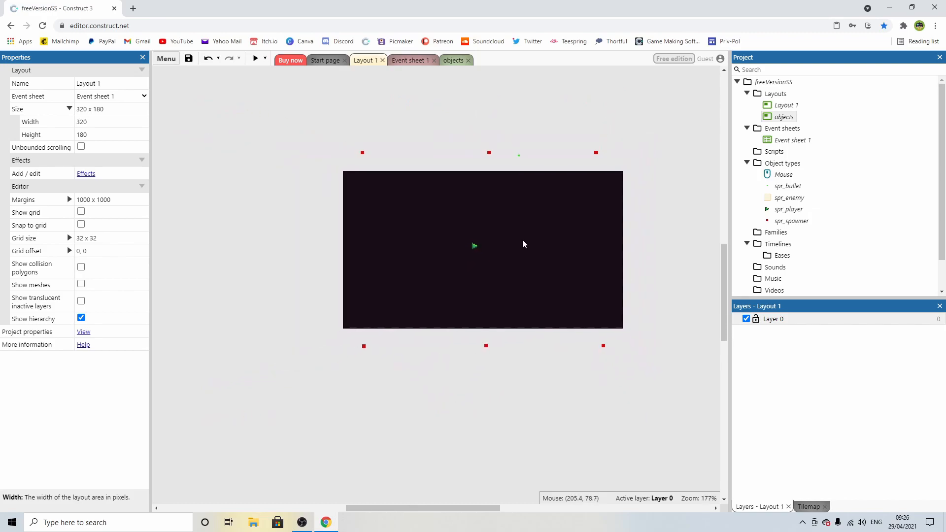
{"action": "scroll", "coordinate": [522, 239], "scroll_direction": "up", "scroll_amount": 7, "text": "ctrl"}
{"action": "scroll", "coordinate": [478, 194], "scroll_direction": "down", "scroll_amount": 3, "text": "ctrl"}
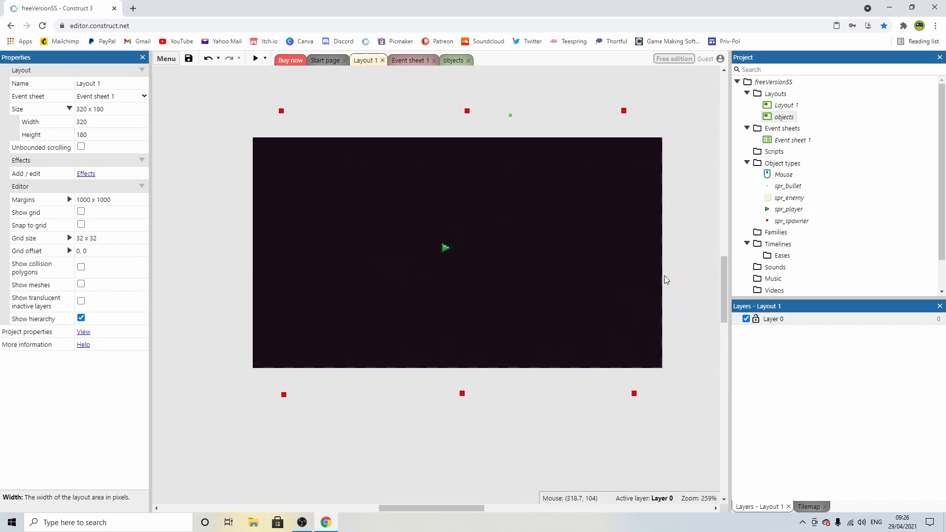
Step: Add a layer above Layer 0 in Layout 1 and name it HUD
{"action": "right_click", "coordinate": [777, 321]}
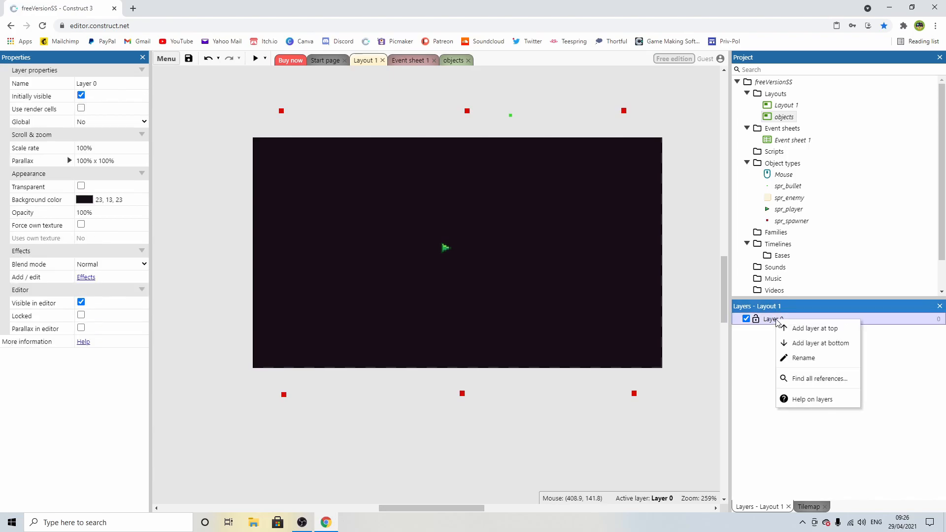
{"action": "left_click", "coordinate": [794, 329]}
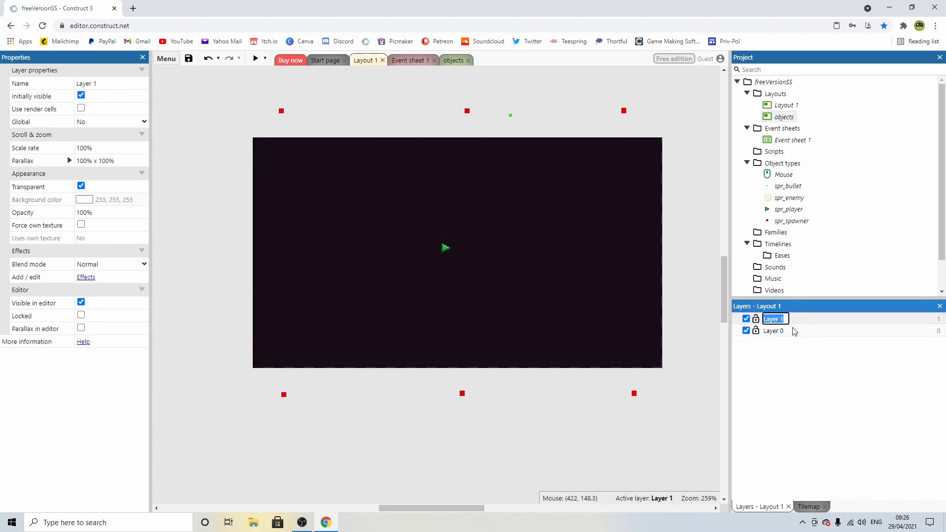
{"action": "type", "text": "HUD"}
{"action": "key", "text": "Return"}
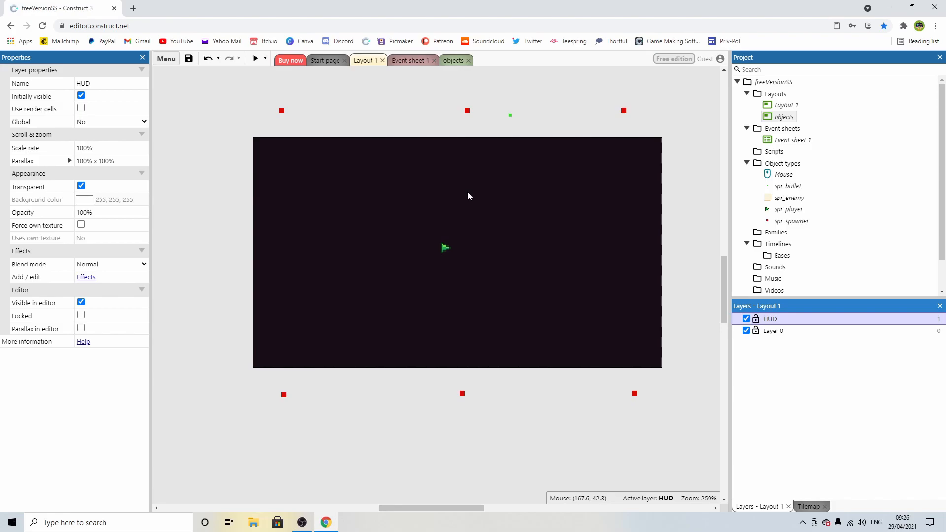
Step: Insert a Tiled Background object into Layout 1 on the HUD layer
{"action": "double_click", "coordinate": [235, 247]}
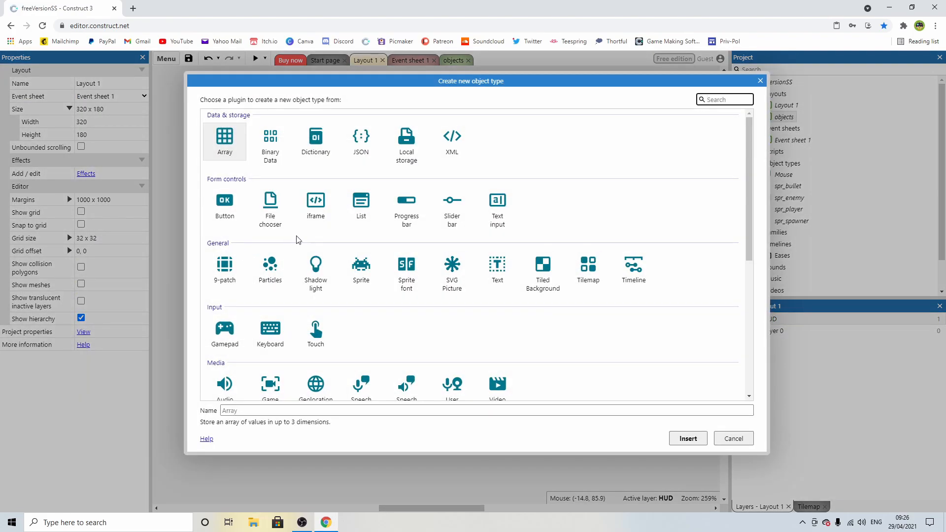
{"action": "scroll", "coordinate": [315, 236], "scroll_direction": "down", "scroll_amount": 2}
{"action": "scroll", "coordinate": [315, 236], "scroll_direction": "down", "scroll_amount": 1}
{"action": "scroll", "coordinate": [394, 231], "scroll_direction": "up", "scroll_amount": 2}
{"action": "left_click", "coordinate": [546, 215]}
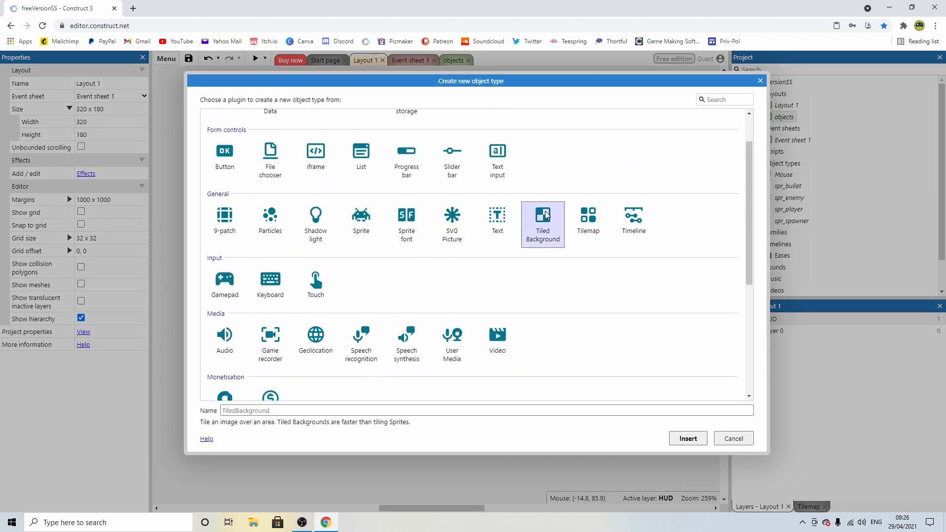
{"action": "double_click", "coordinate": [546, 215]}
{"action": "left_click", "coordinate": [444, 231]}
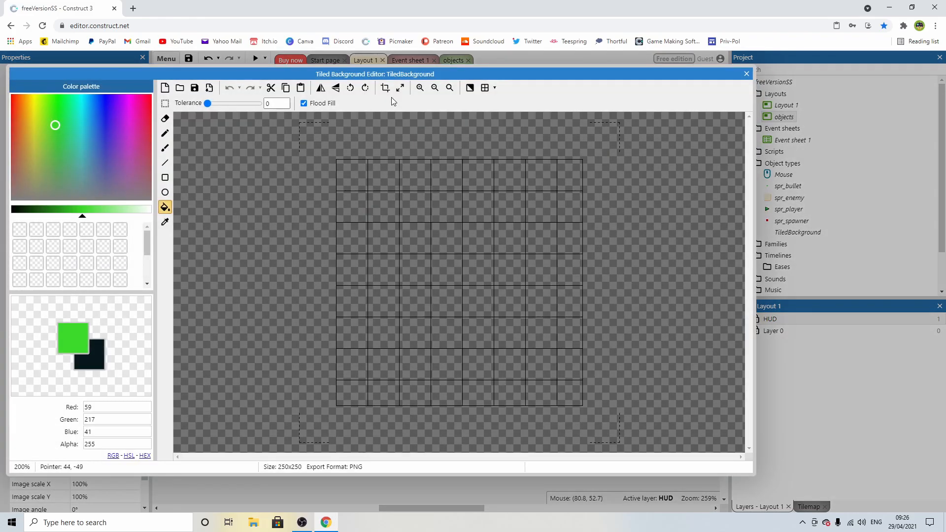
Step: Resize the tiled background's image canvas to 16 x 16
{"action": "left_click", "coordinate": [400, 87]}
{"action": "type", "text": "16"}
{"action": "double_click", "coordinate": [465, 250]}
{"action": "type", "text": "16"}
{"action": "key", "text": "Return"}
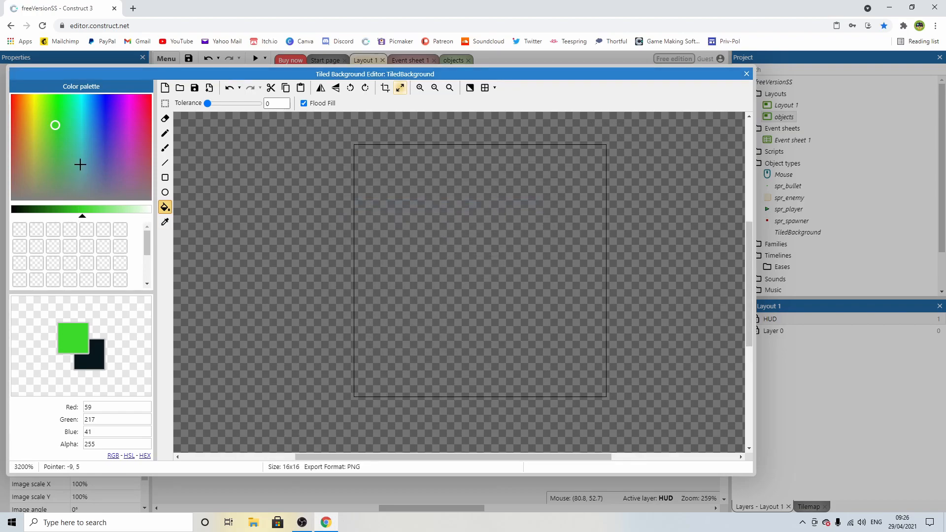
Step: Draw a one-pixel outer border in near-black (16, 13, 16) and an inner border in dark purple (45, 36, 45) with the Line tool
{"action": "left_click", "coordinate": [127, 188]}
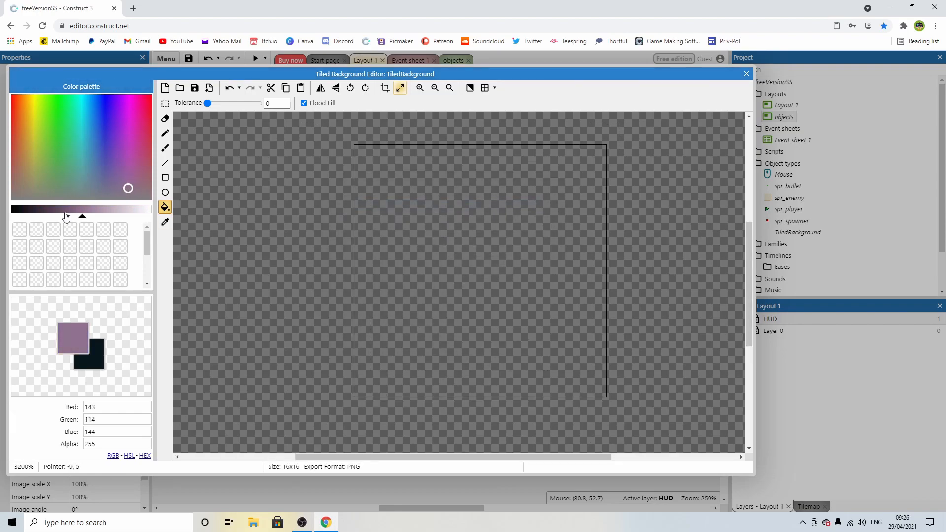
{"action": "left_click_drag", "start_coordinate": [129, 186], "coordinate": [129, 189]}
{"action": "left_click", "coordinate": [19, 210]}
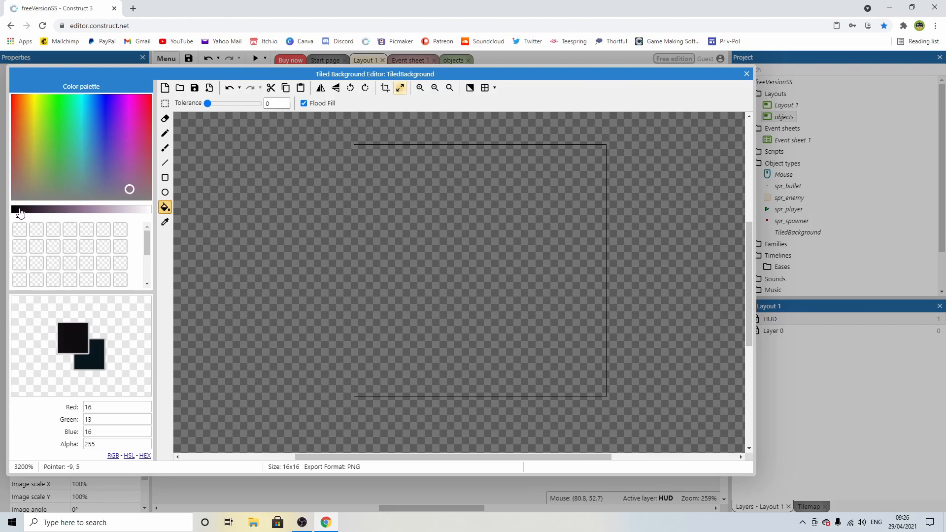
{"action": "left_click", "coordinate": [165, 163]}
{"action": "mouse_move", "coordinate": [356, 152]}
{"action": "left_mouse_down"}
{"action": "mouse_move", "coordinate": [360, 390]}
{"action": "mouse_move", "coordinate": [601, 386]}
{"action": "mouse_move", "coordinate": [599, 152]}
{"action": "mouse_move", "coordinate": [379, 153]}
{"action": "left_mouse_up"}
{"action": "left_click_drag", "start_coordinate": [29, 215], "coordinate": [34, 213]}
{"action": "mouse_move", "coordinate": [371, 167]}
{"action": "left_mouse_down"}
{"action": "mouse_move", "coordinate": [382, 371]}
{"action": "mouse_move", "coordinate": [576, 370]}
{"action": "mouse_move", "coordinate": [580, 193]}
{"action": "mouse_move", "coordinate": [444, 170]}
{"action": "mouse_move", "coordinate": [392, 173]}
{"action": "left_mouse_up"}
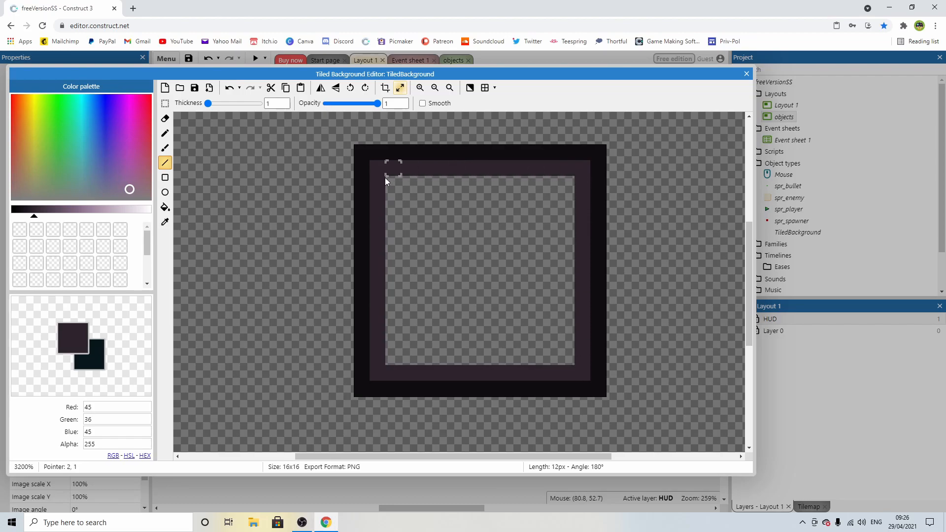
Step: Fill the tile's empty centre with the outer border's near-black color and close the image editor
{"action": "left_click", "coordinate": [165, 222]}
{"action": "left_click", "coordinate": [367, 150]}
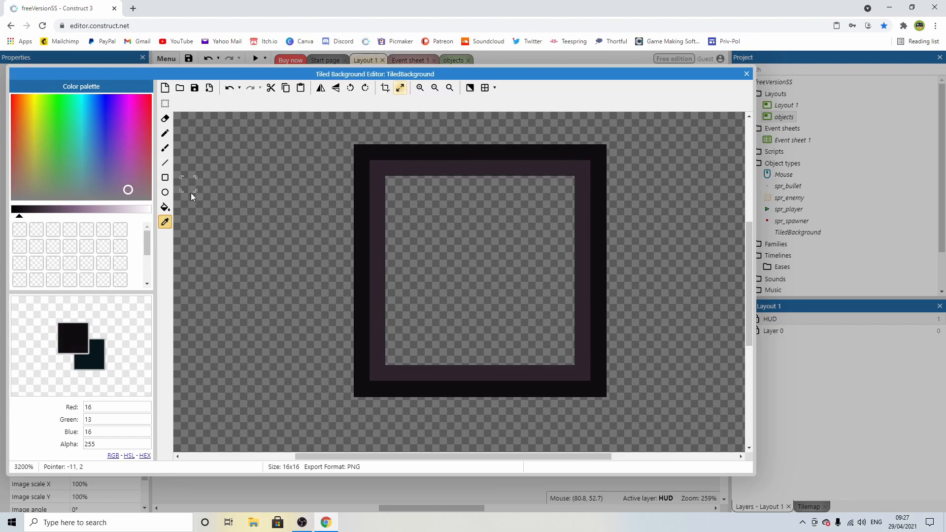
{"action": "left_click", "coordinate": [165, 207]}
{"action": "left_click", "coordinate": [431, 242]}
{"action": "left_click", "coordinate": [746, 74]}
Step: Move the tiled background freehand into the upper part of the layout, to about 39, 10
{"action": "left_click_drag", "start_coordinate": [460, 296], "coordinate": [345, 213]}
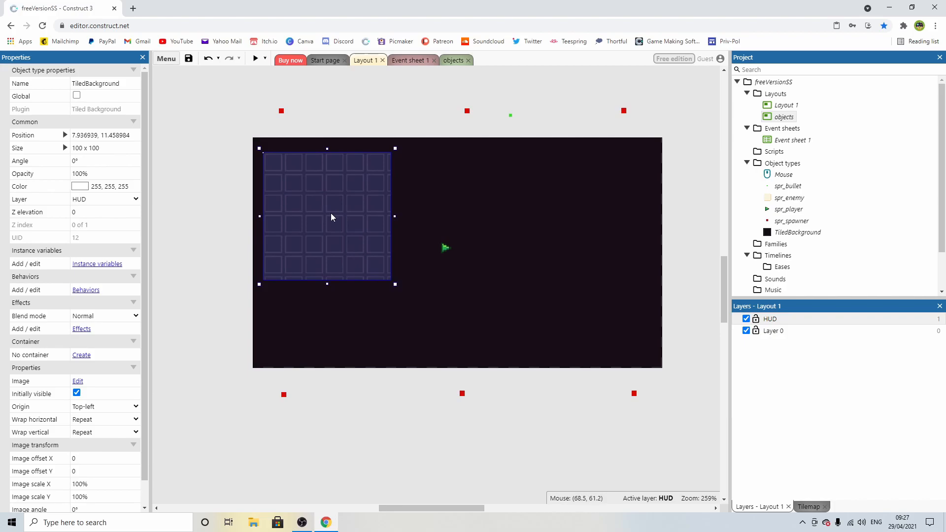
{"action": "left_click", "coordinate": [190, 258]}
{"action": "left_click", "coordinate": [297, 218]}
{"action": "left_click_drag", "start_coordinate": [328, 249], "coordinate": [370, 250]}
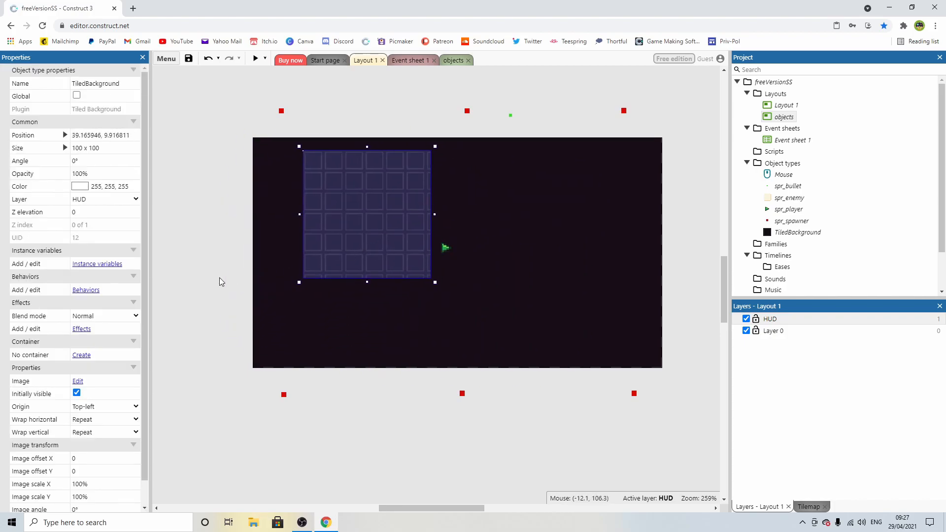
Step: Turn on Show grid and Snap to grid for Layout 1 and set the grid size to 4 x 4
{"action": "left_click", "coordinate": [221, 279]}
{"action": "left_click", "coordinate": [81, 212]}
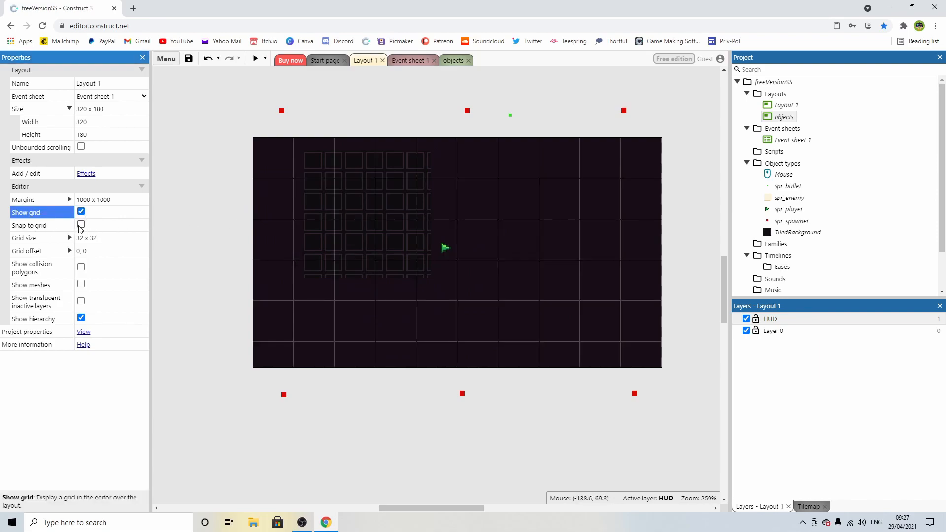
{"action": "left_click", "coordinate": [81, 225]}
{"action": "left_click", "coordinate": [108, 237]}
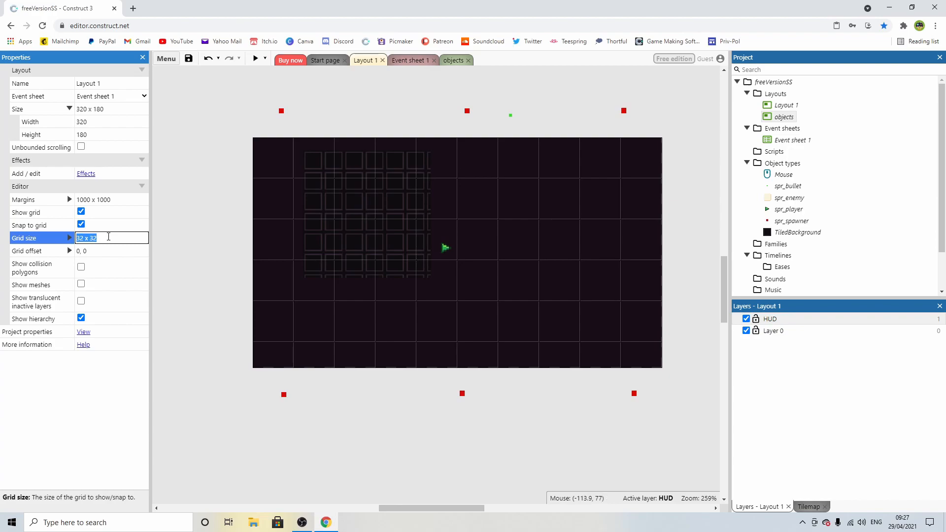
{"action": "type", "text": "4 x 4"}
{"action": "key", "text": "Tab"}
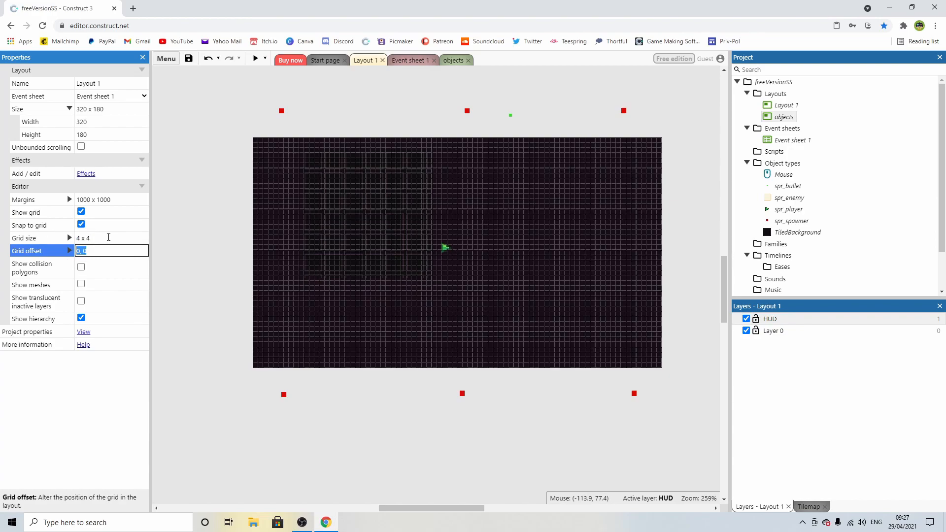
Step: Snap the tiled background to 0, 0 at a size of 320 x 24, and hide the layout grid
{"action": "left_click_drag", "start_coordinate": [362, 202], "coordinate": [324, 202]}
{"action": "left_click_drag", "start_coordinate": [317, 270], "coordinate": [330, 171]}
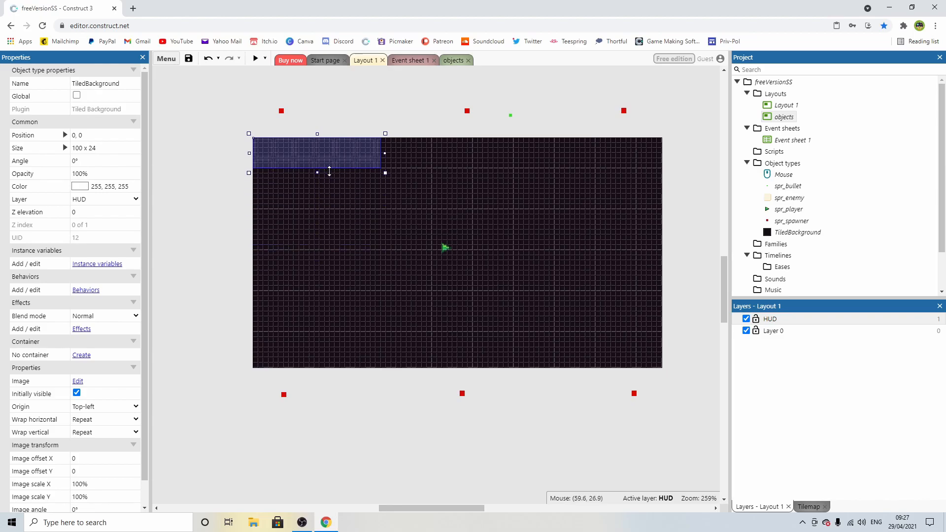
{"action": "left_click_drag", "start_coordinate": [385, 153], "coordinate": [663, 153]}
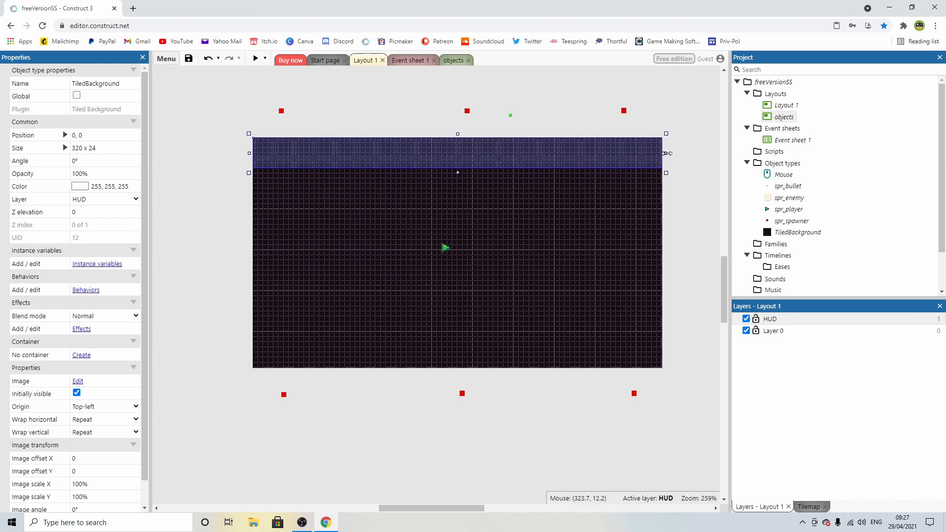
{"action": "left_click", "coordinate": [679, 204]}
{"action": "left_click", "coordinate": [81, 212]}
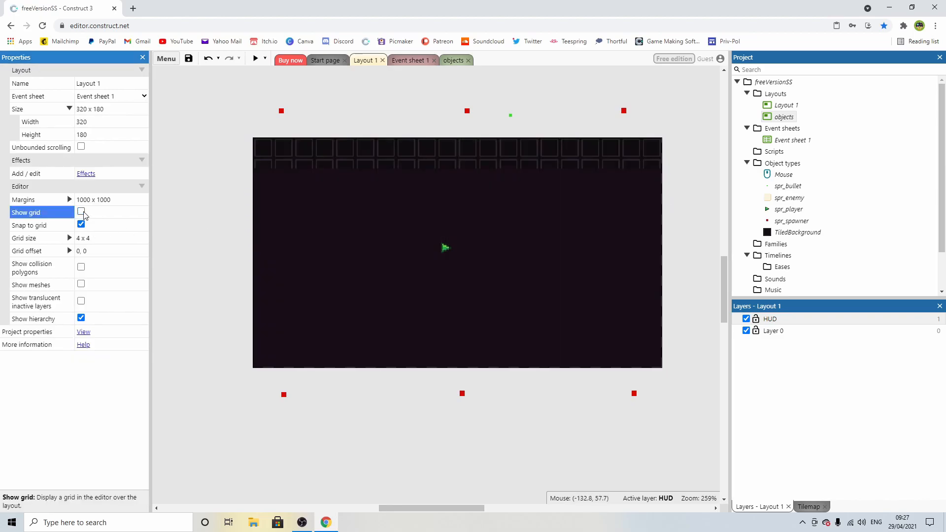
Step: Stretch the tiled background's height to 32 so it shows two full rows of tiles
{"action": "left_click", "coordinate": [458, 163]}
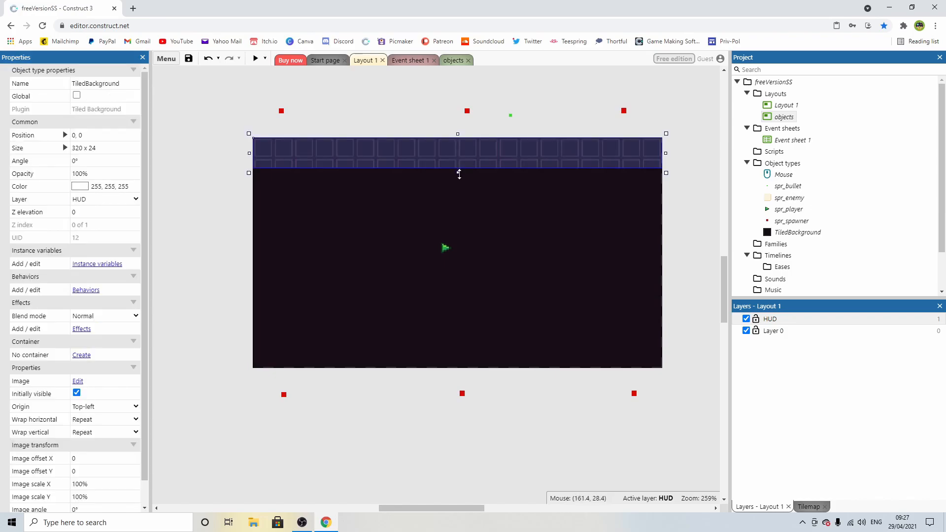
{"action": "left_click_drag", "start_coordinate": [459, 174], "coordinate": [460, 182]}
{"action": "left_click", "coordinate": [207, 198]}
{"action": "scroll", "coordinate": [385, 175], "scroll_direction": "up", "scroll_amount": 3, "text": "ctrl"}
{"action": "left_click", "coordinate": [432, 196]}
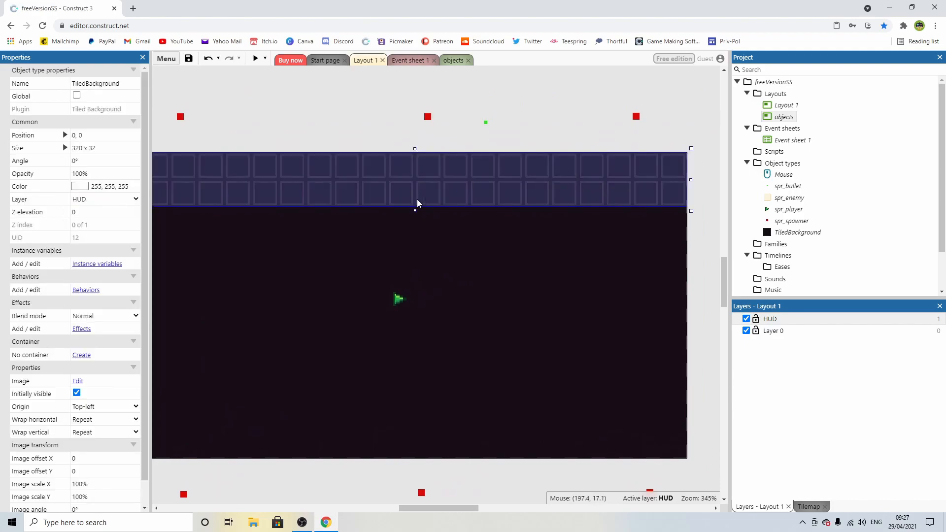
{"action": "scroll", "coordinate": [432, 199], "scroll_direction": "left", "scroll_amount": 2}
{"action": "left_click", "coordinate": [187, 259]}
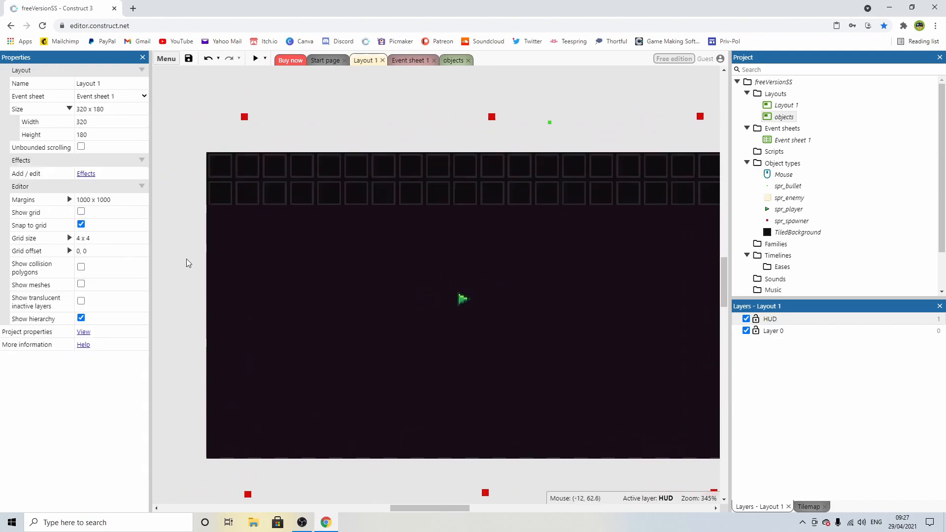
Step: Reduce the tiled background's height to 16 so it forms a single row of tiles
{"action": "left_click", "coordinate": [499, 199]}
{"action": "left_click_drag", "start_coordinate": [480, 207], "coordinate": [479, 182]}
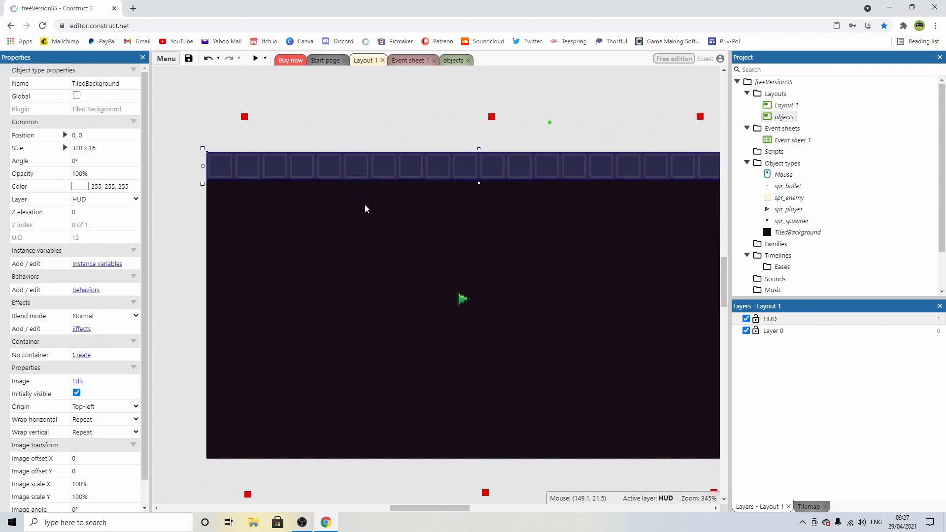
{"action": "left_click", "coordinate": [189, 232]}
{"action": "scroll", "coordinate": [465, 203], "scroll_direction": "down", "scroll_amount": 4, "text": "ctrl"}
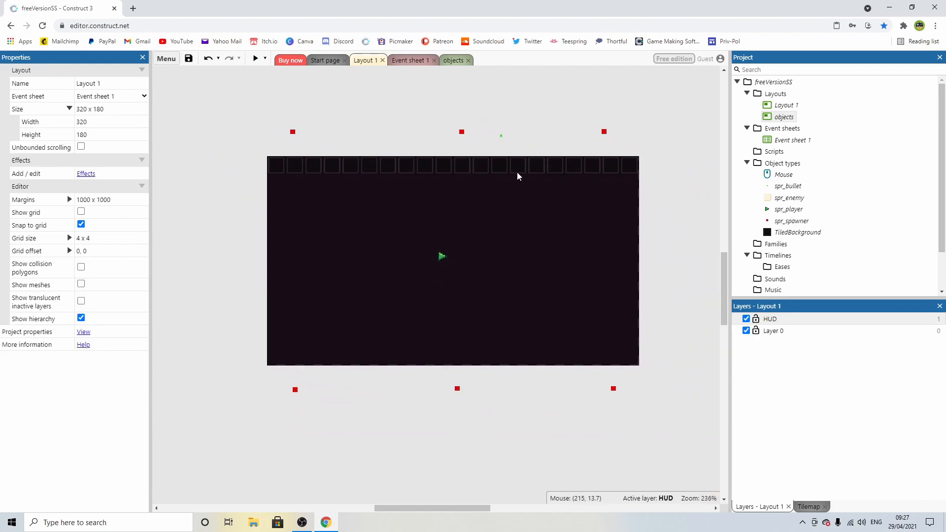
Step: Preview the game to check the HUD bar, and close the preview
{"action": "left_click", "coordinate": [255, 59]}
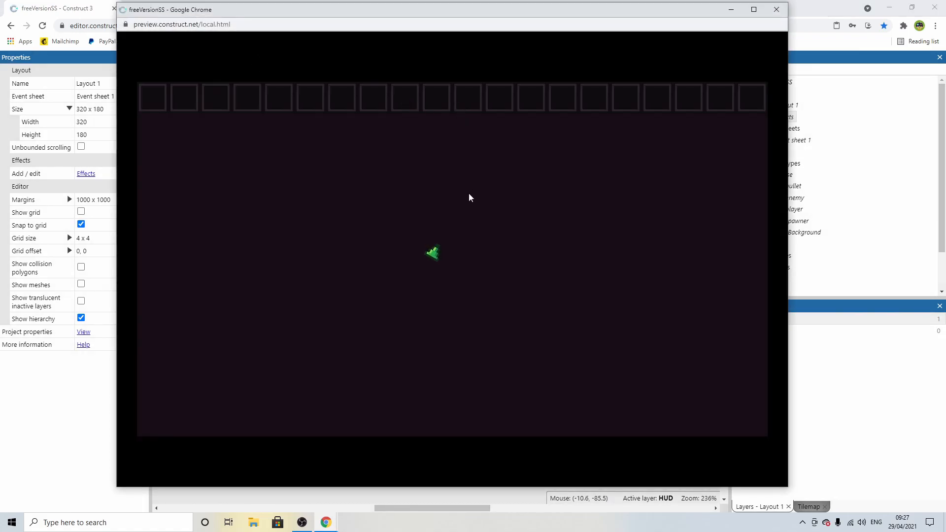
{"action": "left_click", "coordinate": [778, 13]}
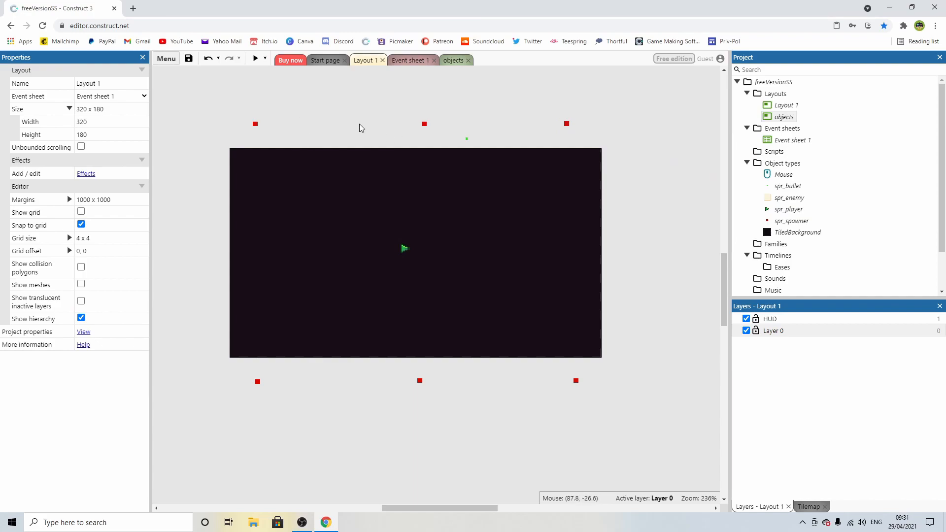
Step: Remove the DestroyOutsideLayout behavior from spr_enemy in the objects layout, and preview the game to test the change
{"action": "left_click", "coordinate": [567, 126]}
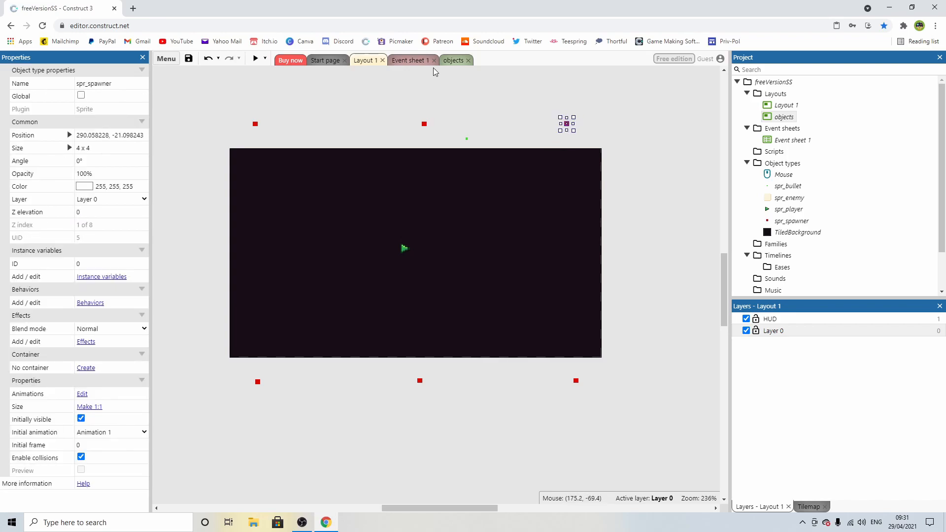
{"action": "left_click", "coordinate": [456, 59]}
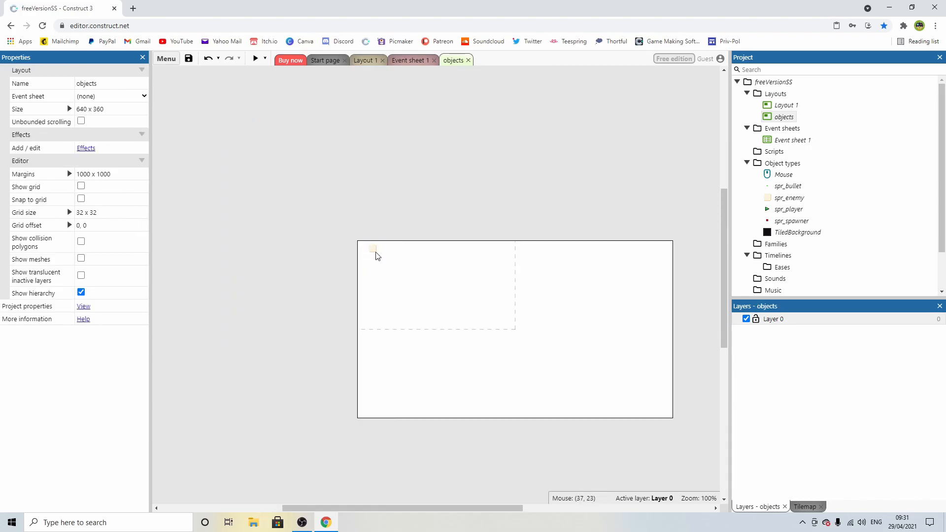
{"action": "left_click", "coordinate": [374, 251]}
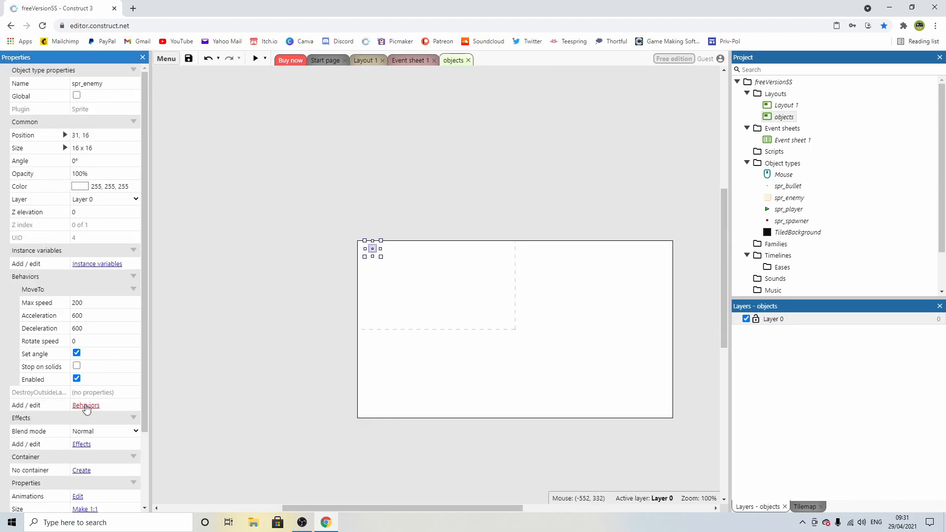
{"action": "left_click", "coordinate": [85, 405]}
{"action": "key", "text": "Delete"}
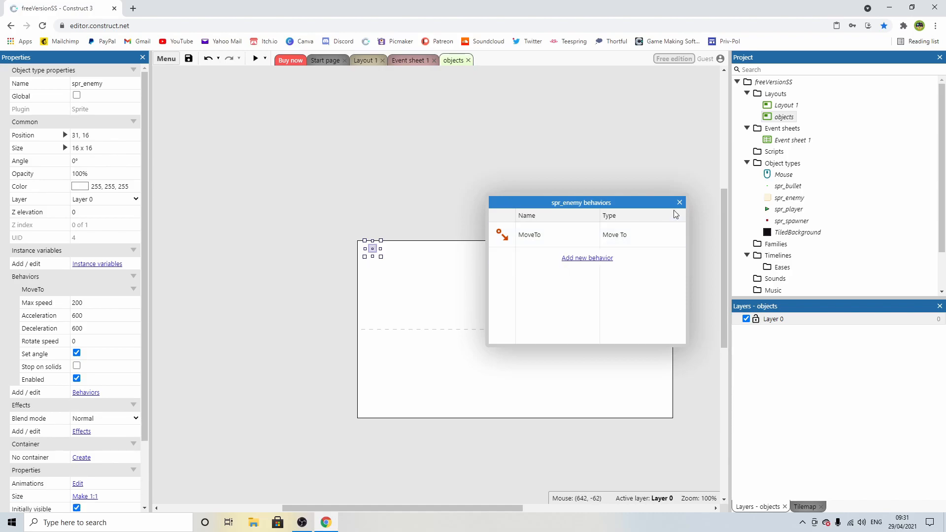
{"action": "left_click", "coordinate": [680, 202]}
{"action": "left_click", "coordinate": [398, 142]}
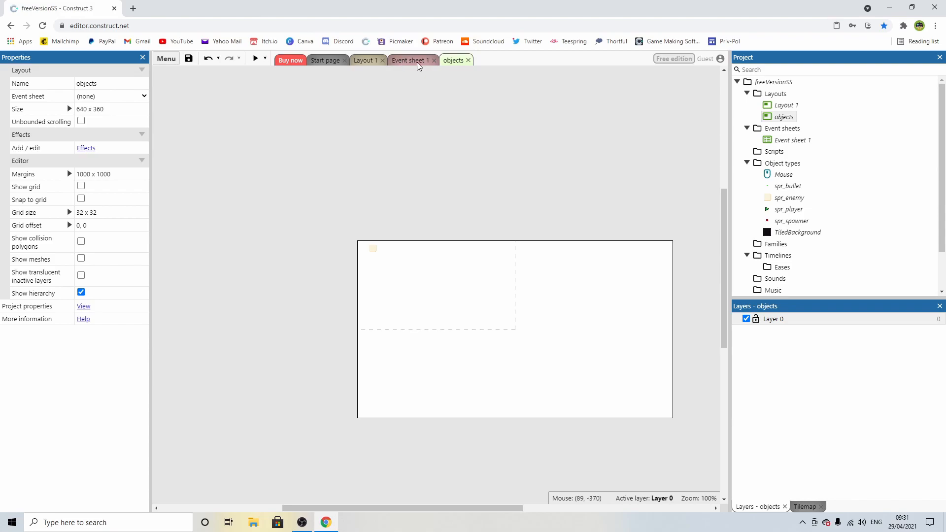
{"action": "left_click", "coordinate": [256, 59]}
{"action": "left_click", "coordinate": [776, 10]}
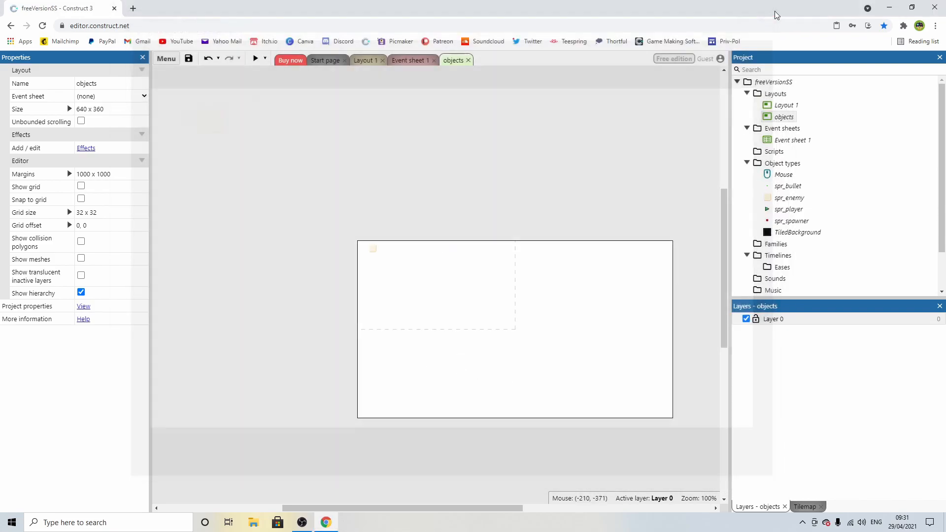
Step: Place the tiled background at 0, 0 along the top edge of Layout 1 and rename it tb_hudBG
{"action": "left_click", "coordinate": [408, 60]}
{"action": "left_click", "coordinate": [358, 62]}
{"action": "left_click", "coordinate": [797, 233]}
{"action": "left_click_drag", "start_coordinate": [797, 232], "coordinate": [281, 164]}
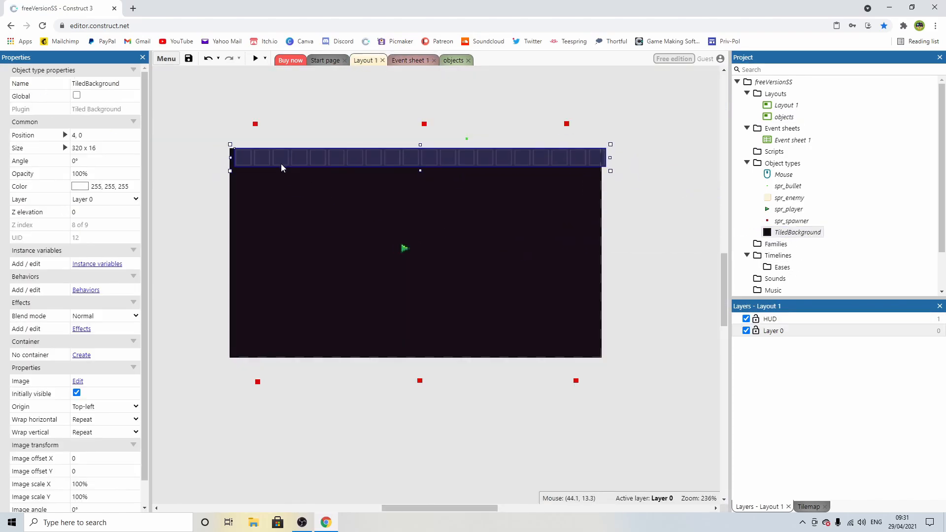
{"action": "left_click", "coordinate": [107, 83]}
{"action": "type", "text": "tb_hudBG"}
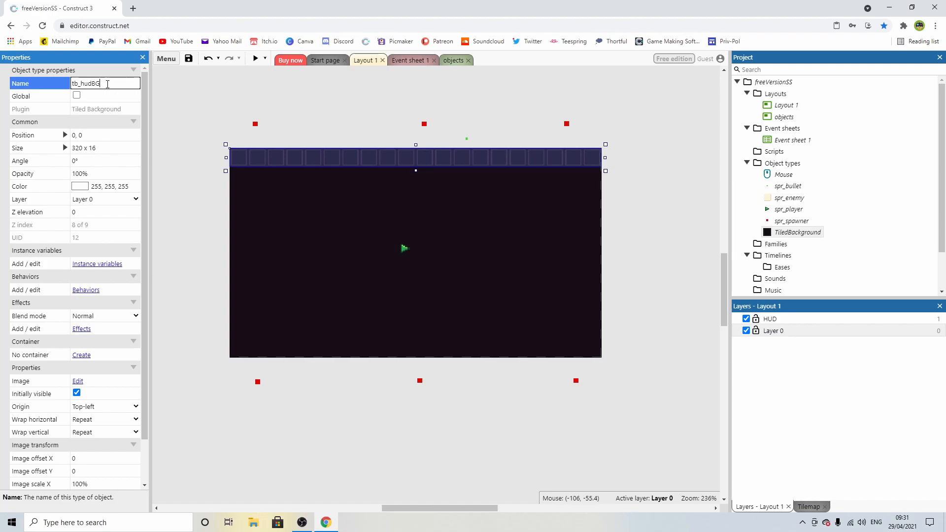
{"action": "key", "text": "Return"}
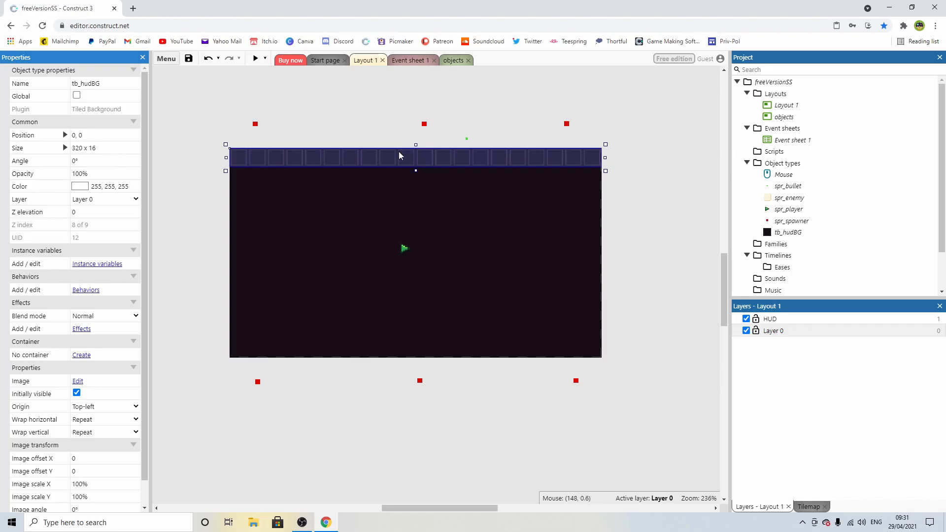
Step: Preview the game to check the placed HUD background bar, and close the preview
{"action": "left_click", "coordinate": [637, 164]}
{"action": "left_click", "coordinate": [559, 160]}
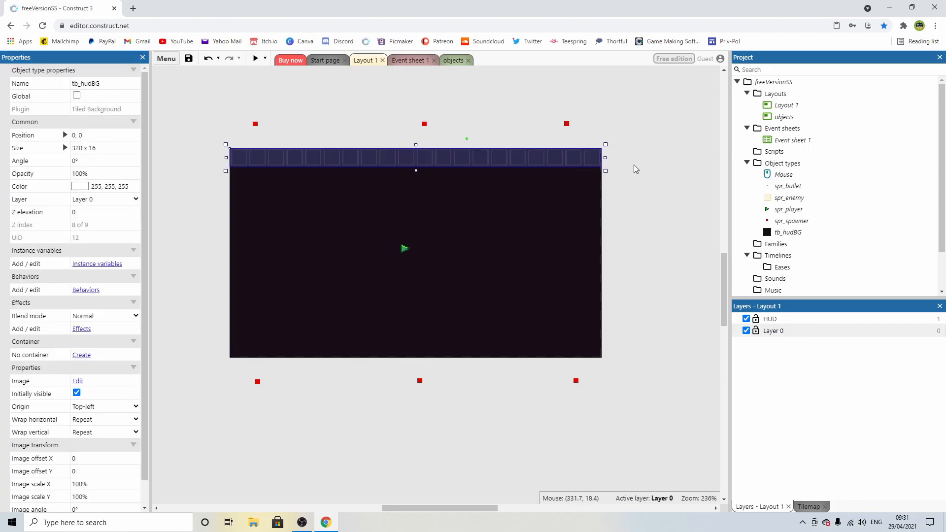
{"action": "left_click", "coordinate": [654, 181]}
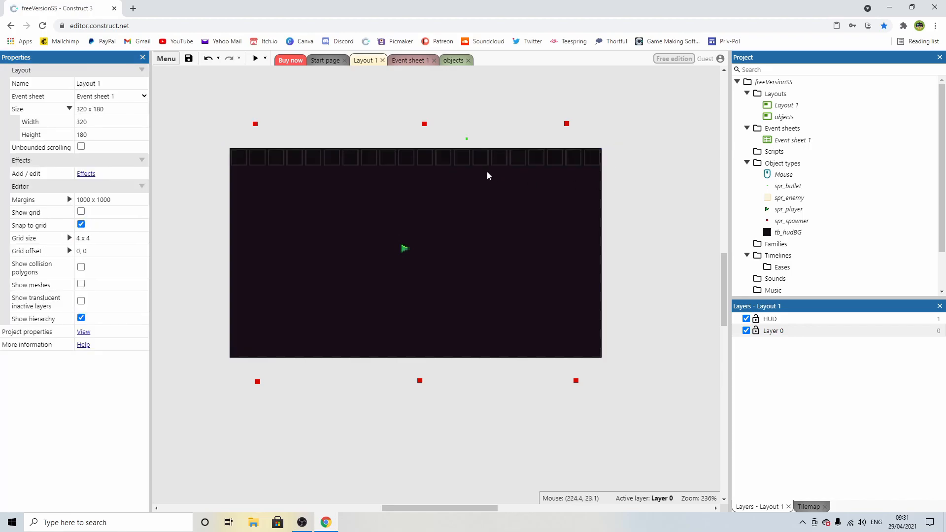
{"action": "left_click", "coordinate": [254, 58]}
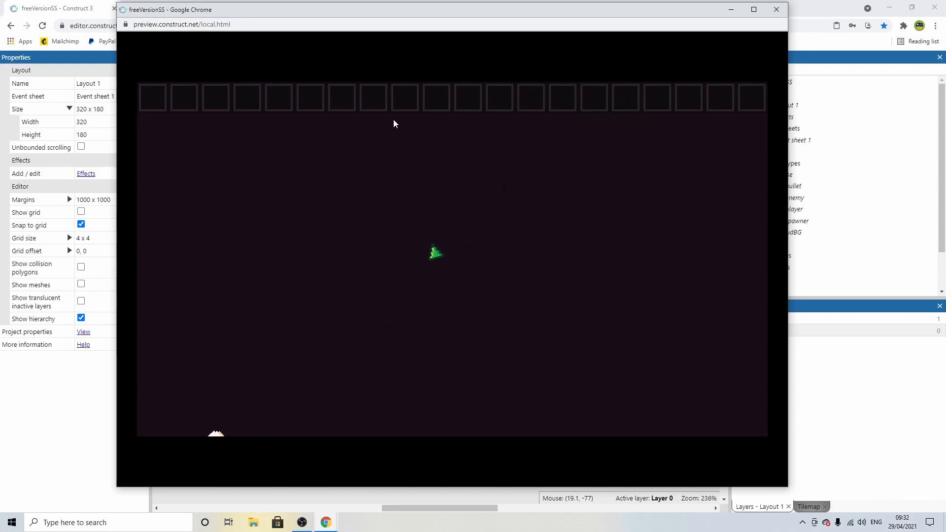
{"action": "left_click", "coordinate": [776, 10]}
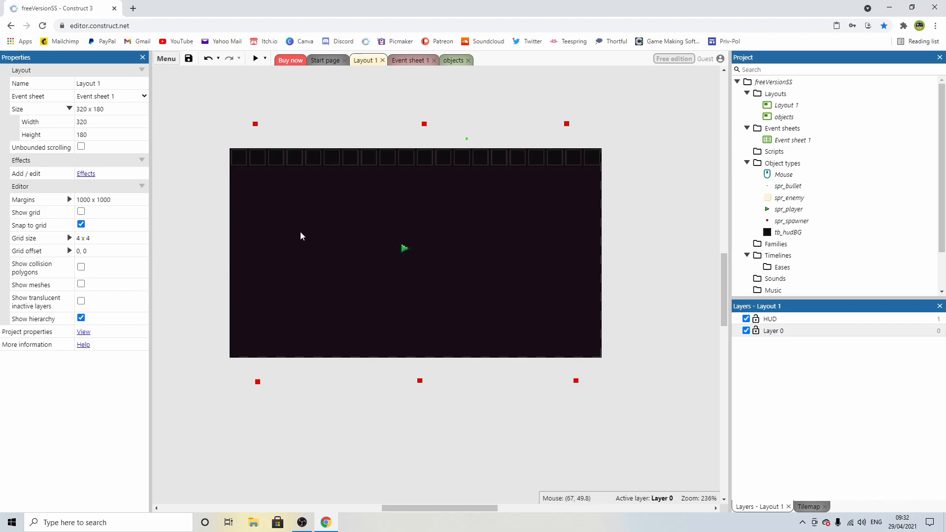
Step: Add a Text object to the HUD layer, positioned at 8, 20 just below the HUD bar
{"action": "left_click", "coordinate": [777, 320]}
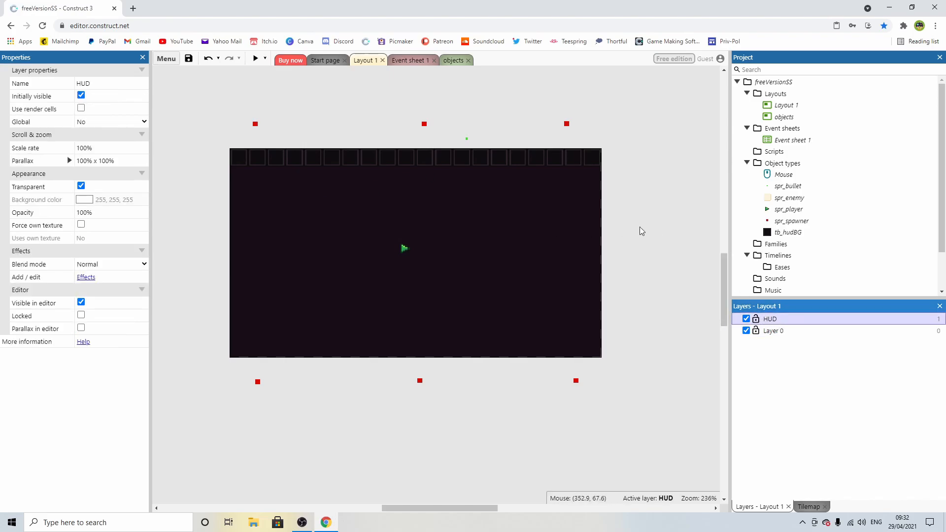
{"action": "double_click", "coordinate": [586, 228]}
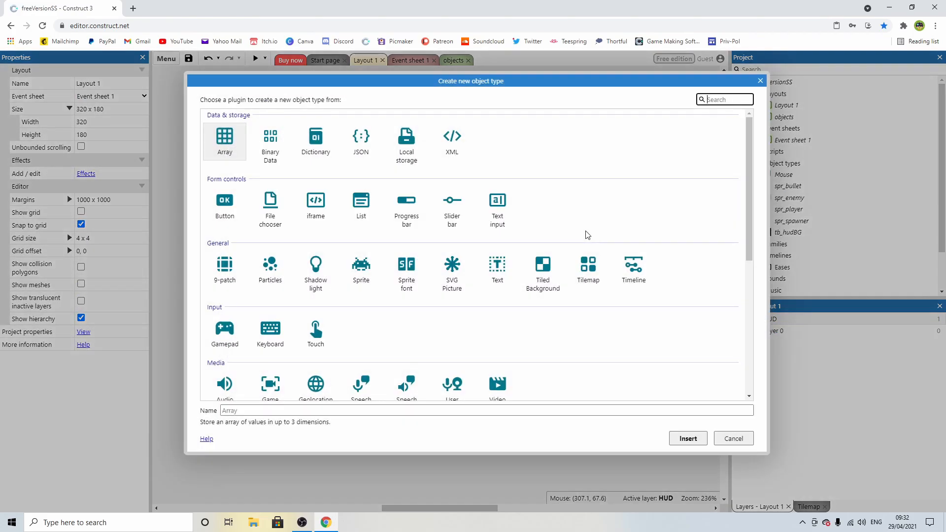
{"action": "double_click", "coordinate": [497, 265]}
{"action": "left_click", "coordinate": [350, 212]}
{"action": "left_click_drag", "start_coordinate": [384, 232], "coordinate": [274, 188]}
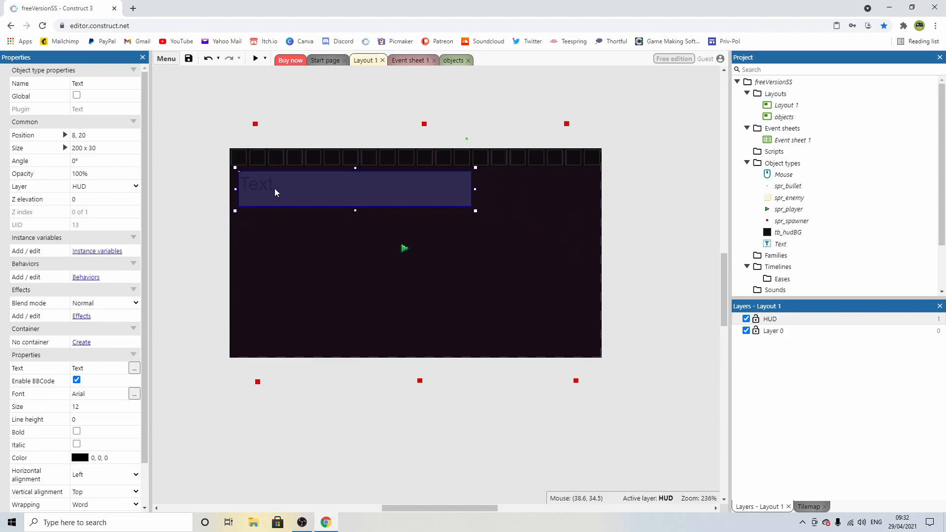
{"action": "left_click", "coordinate": [182, 233]}
{"action": "scroll", "coordinate": [816, 178], "scroll_direction": "down", "scroll_amount": 3}
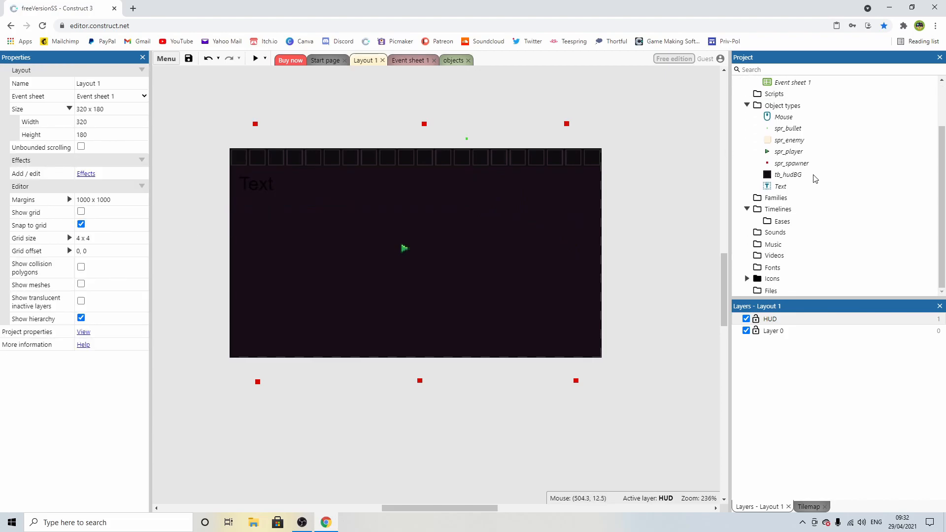
{"action": "right_click", "coordinate": [766, 268]}
{"action": "left_click", "coordinate": [785, 273]}
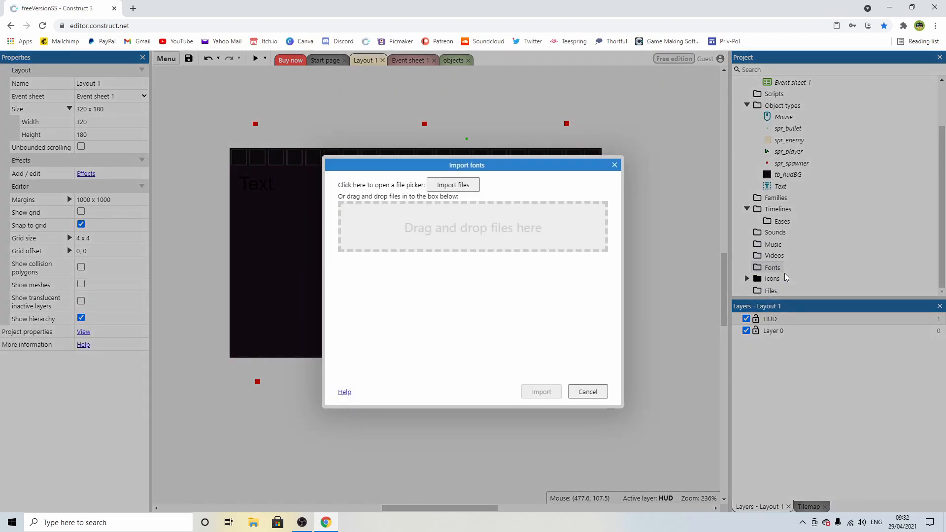
{"action": "left_click", "coordinate": [614, 165]}
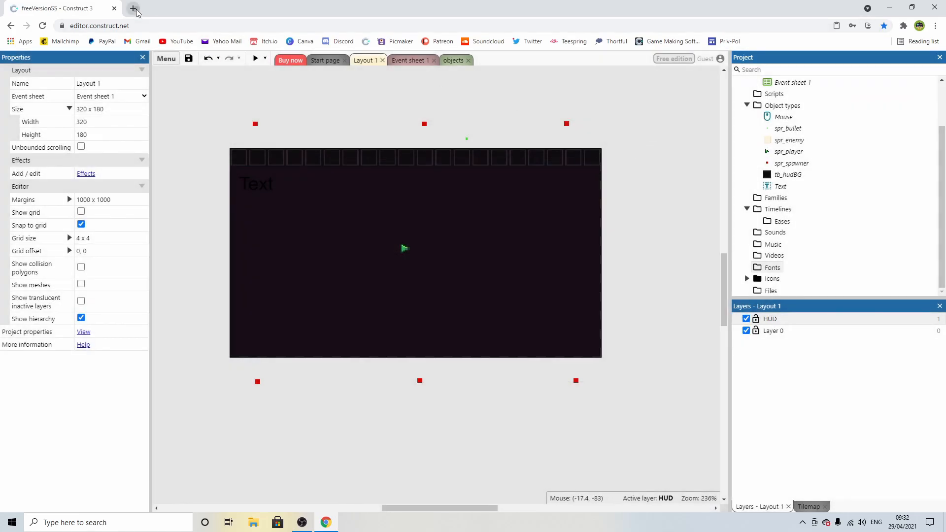
Step: Open dafont.com in a new browser tab and accept the site's data consent
{"action": "left_click", "coordinate": [134, 9]}
{"action": "type", "text": "da"}
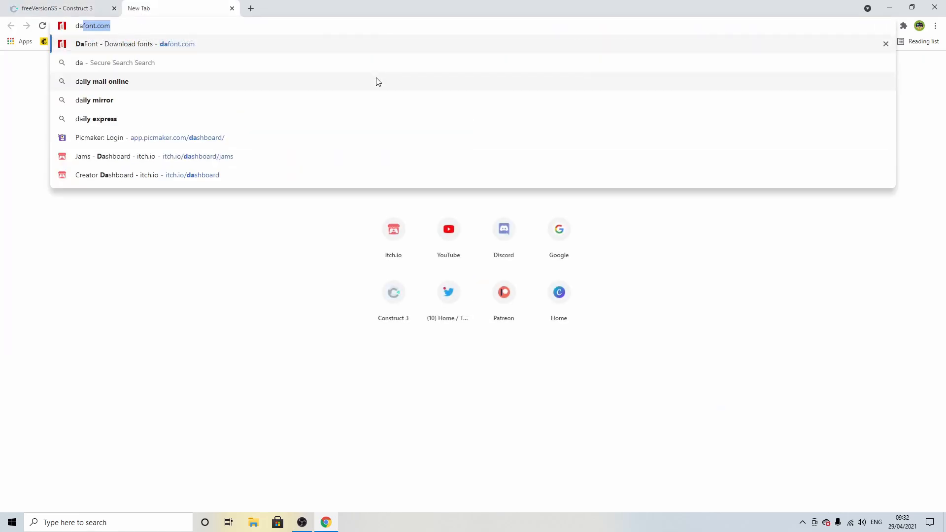
{"action": "type", "text": "font.com]"}
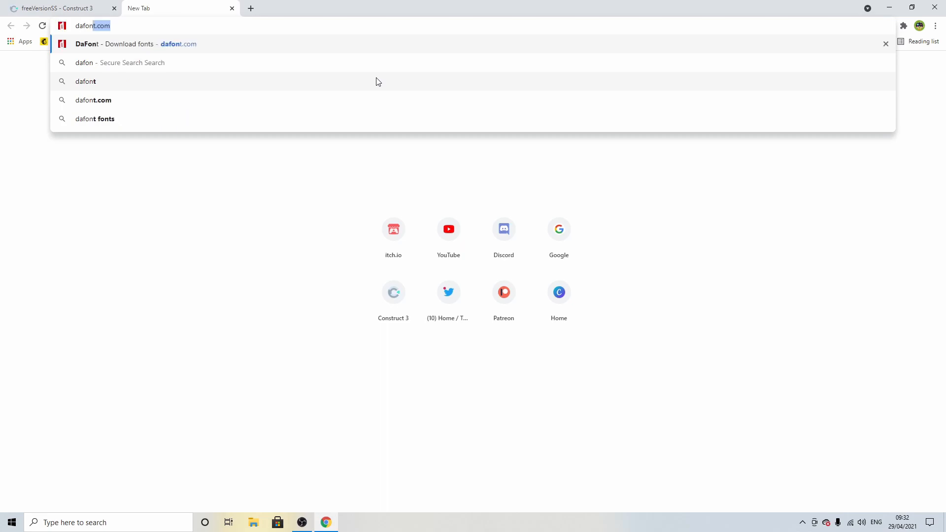
{"action": "key", "text": "BackSpace"}
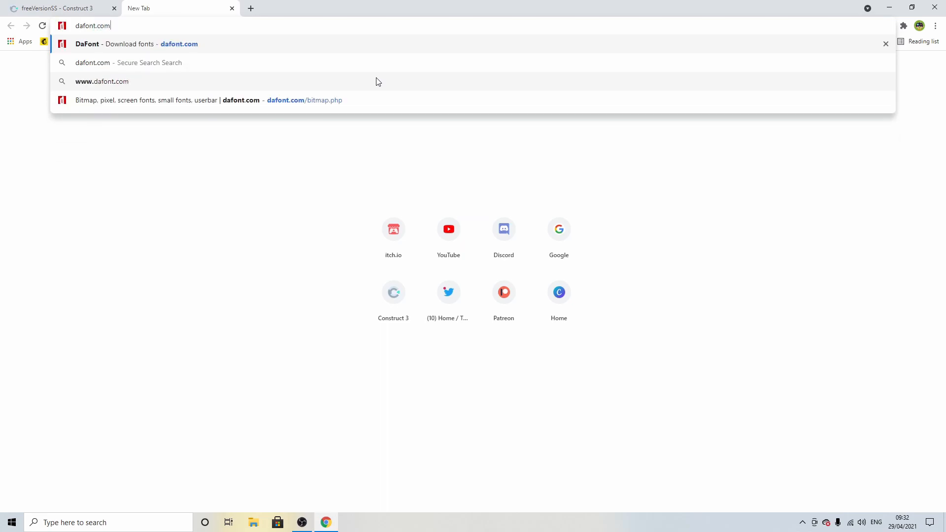
{"action": "key", "text": "Return"}
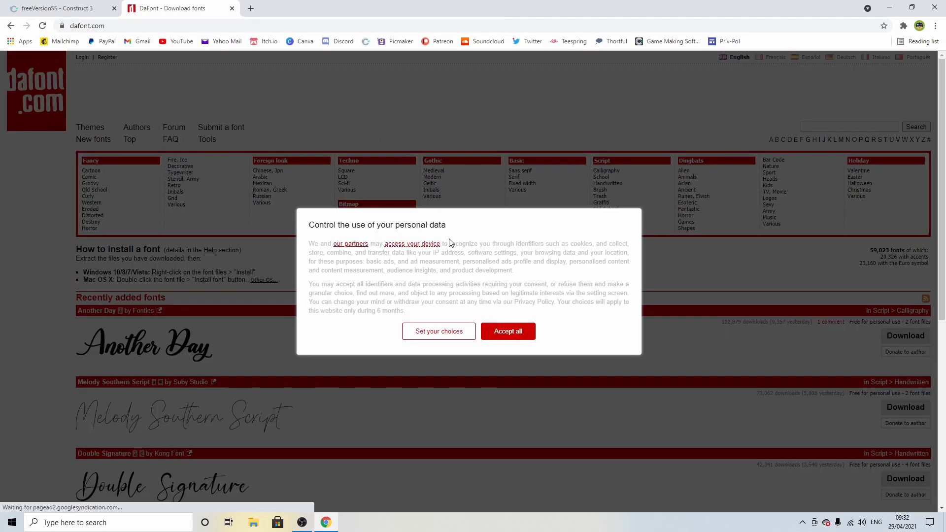
{"action": "left_click", "coordinate": [504, 331]}
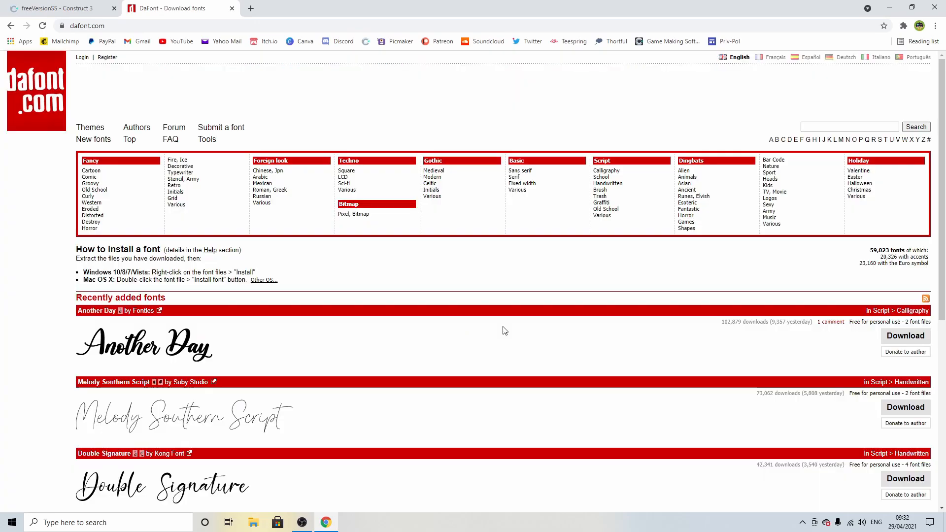
Step: Browse the Pixel/Bitmap fonts and filter them to Public domain / GPL / OFL and 100% Free licences
{"action": "left_click", "coordinate": [351, 214]}
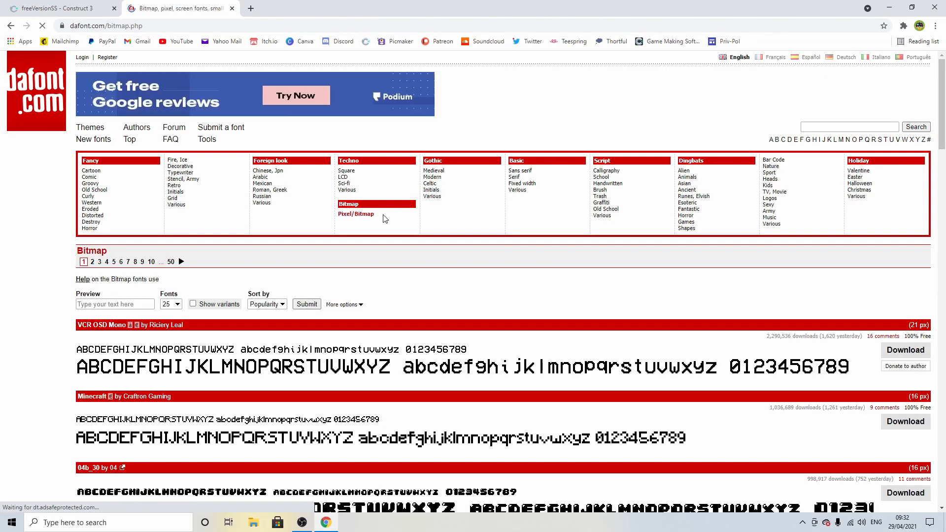
{"action": "scroll", "coordinate": [481, 277], "scroll_direction": "down", "scroll_amount": 1}
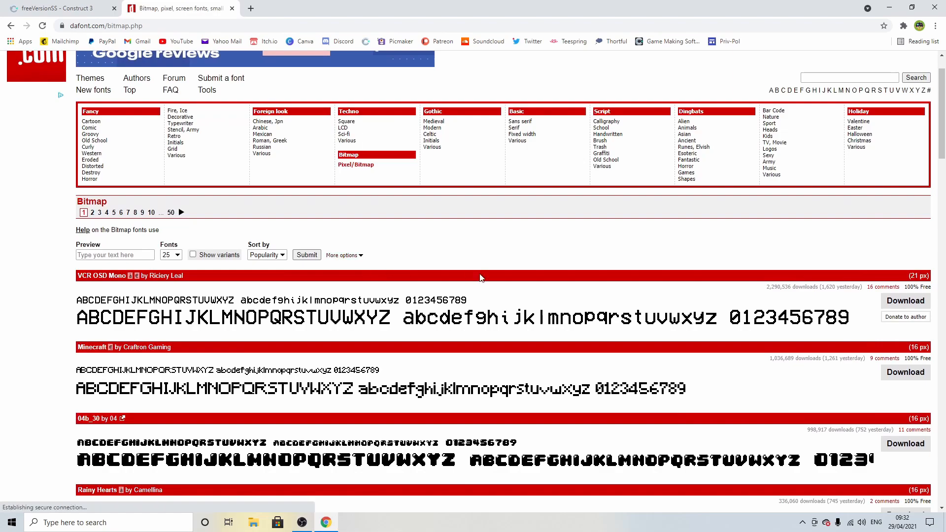
{"action": "left_click", "coordinate": [360, 255]}
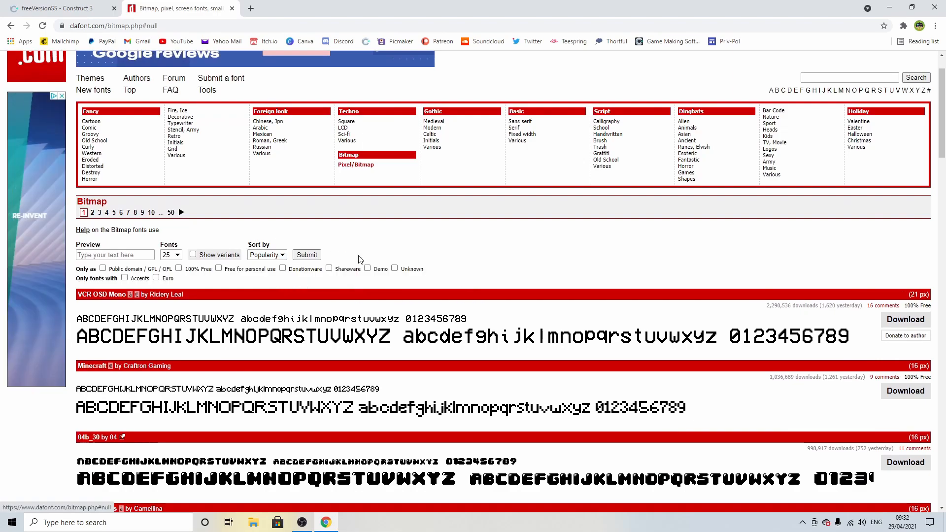
{"action": "left_click", "coordinate": [178, 268]}
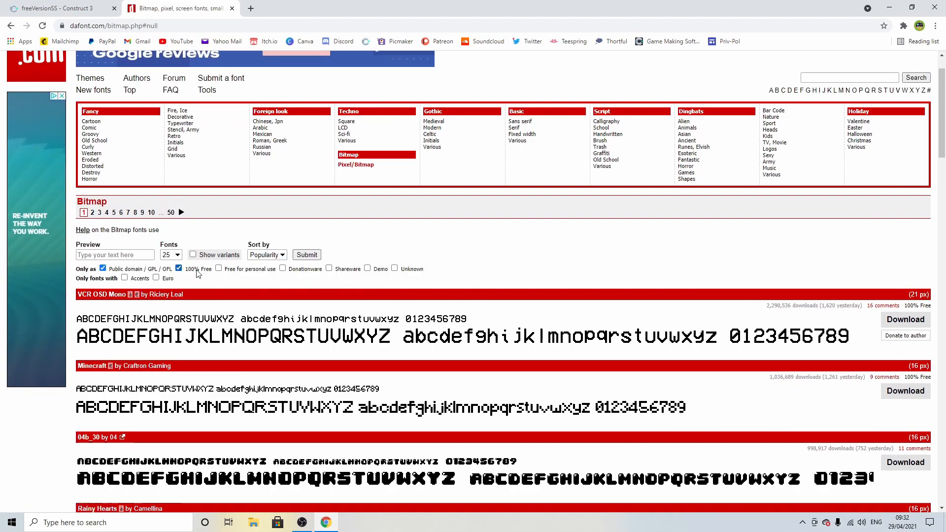
{"action": "left_click", "coordinate": [310, 256]}
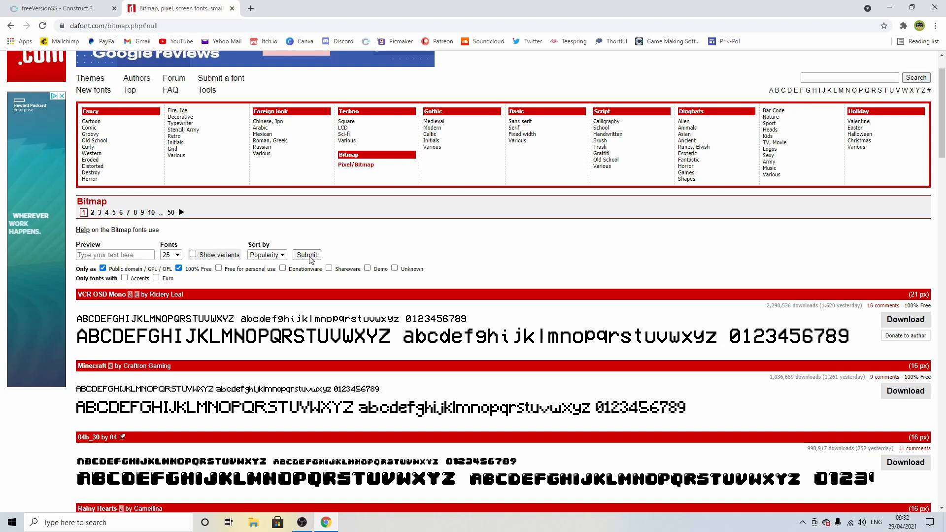
Step: Look through the filtered bitmap fonts and download Pixelated Pusab
{"action": "scroll", "coordinate": [425, 260], "scroll_direction": "down", "scroll_amount": 10}
{"action": "scroll", "coordinate": [440, 261], "scroll_direction": "down", "scroll_amount": 9}
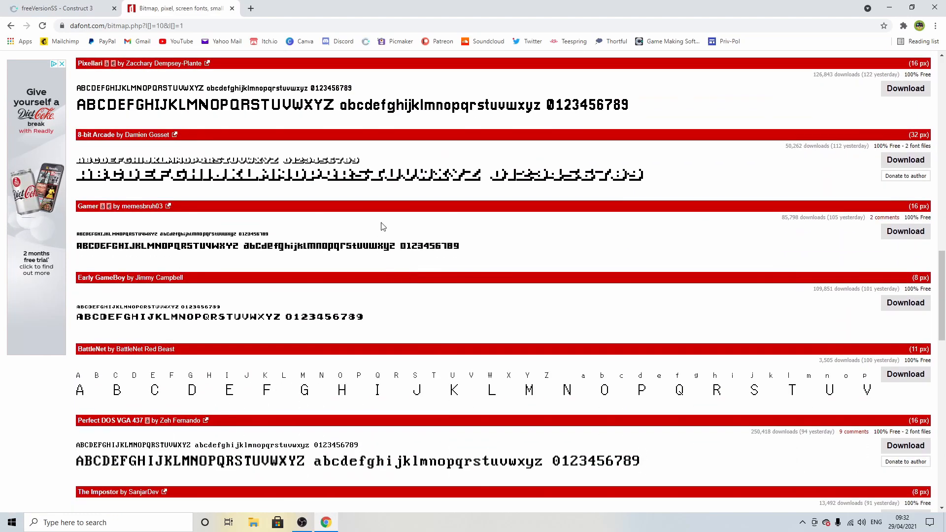
{"action": "scroll", "coordinate": [386, 230], "scroll_direction": "down", "scroll_amount": 8}
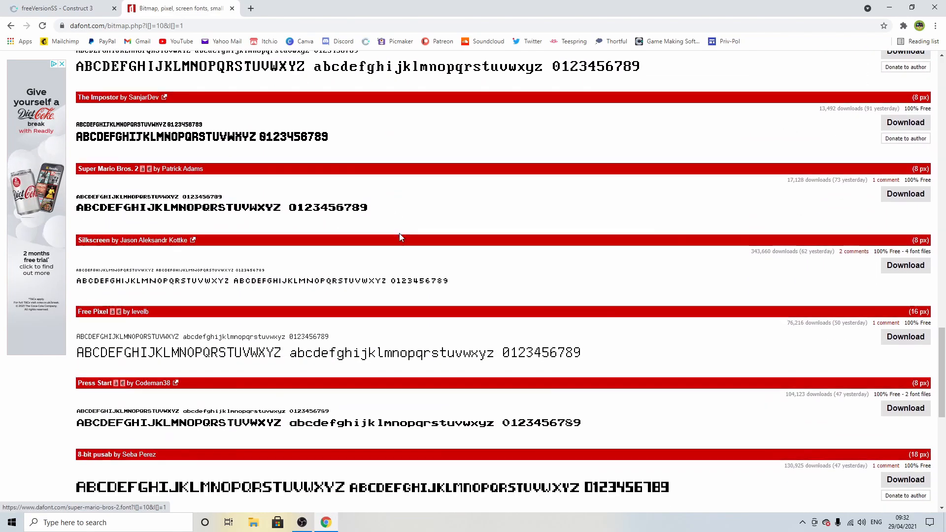
{"action": "scroll", "coordinate": [404, 238], "scroll_direction": "down", "scroll_amount": 7}
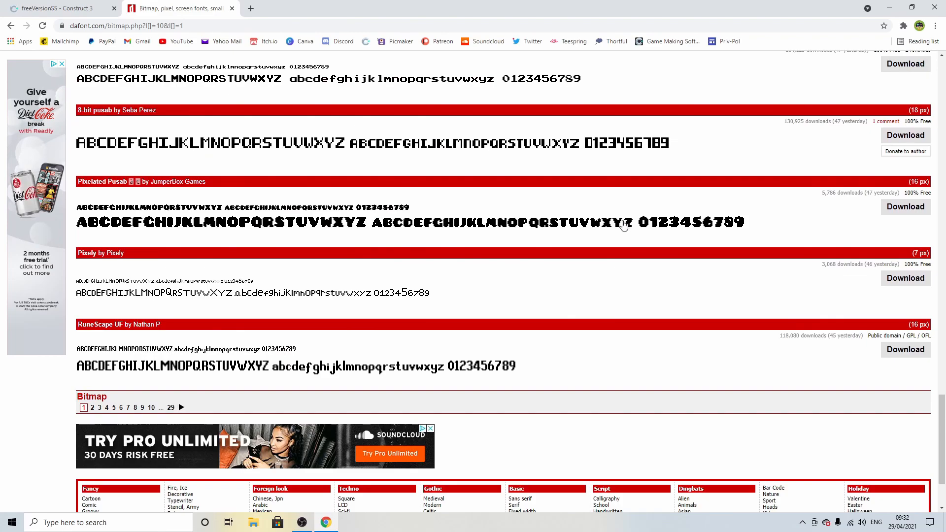
{"action": "left_click", "coordinate": [906, 209]}
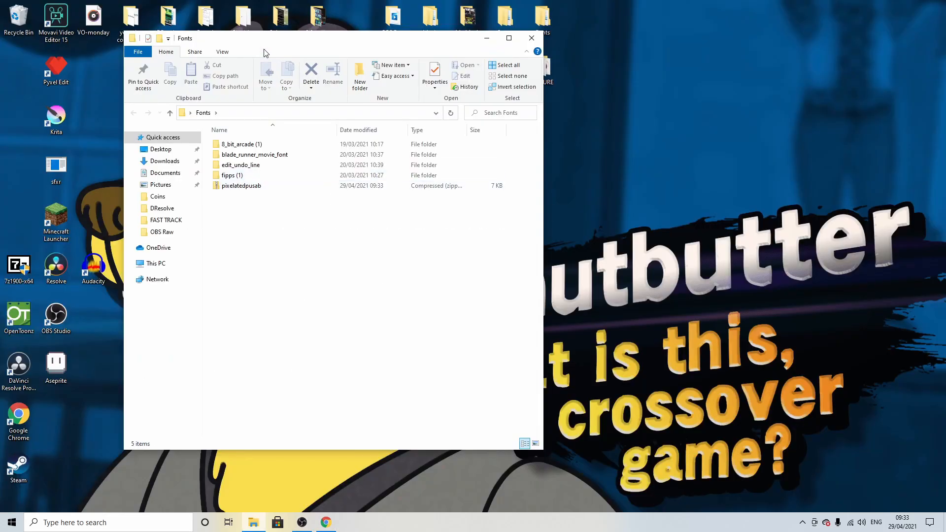
Step: Extract the pixelatedpusab archive in File Explorer into a pixelatedpusab folder inside the Fonts folder
{"action": "left_click", "coordinate": [245, 188]}
{"action": "right_click", "coordinate": [245, 187]}
{"action": "left_click", "coordinate": [268, 229]}
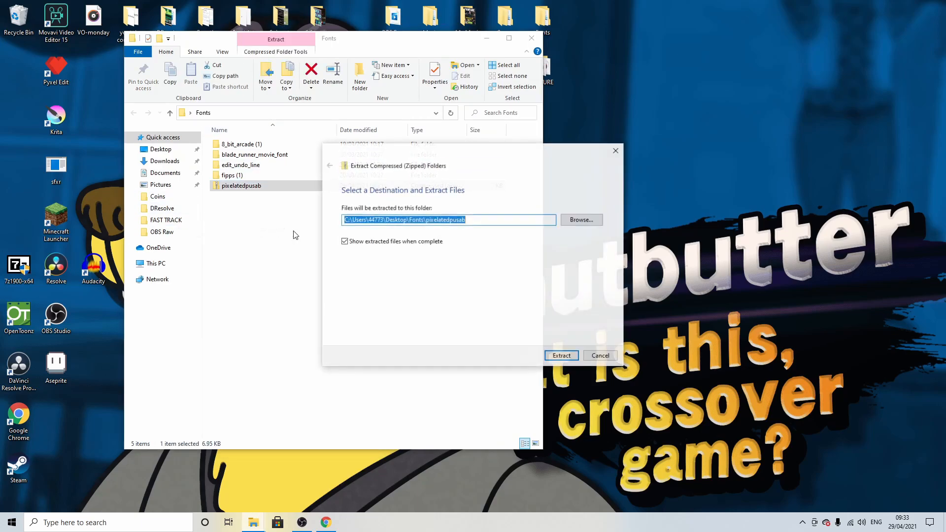
{"action": "left_click", "coordinate": [562, 356]}
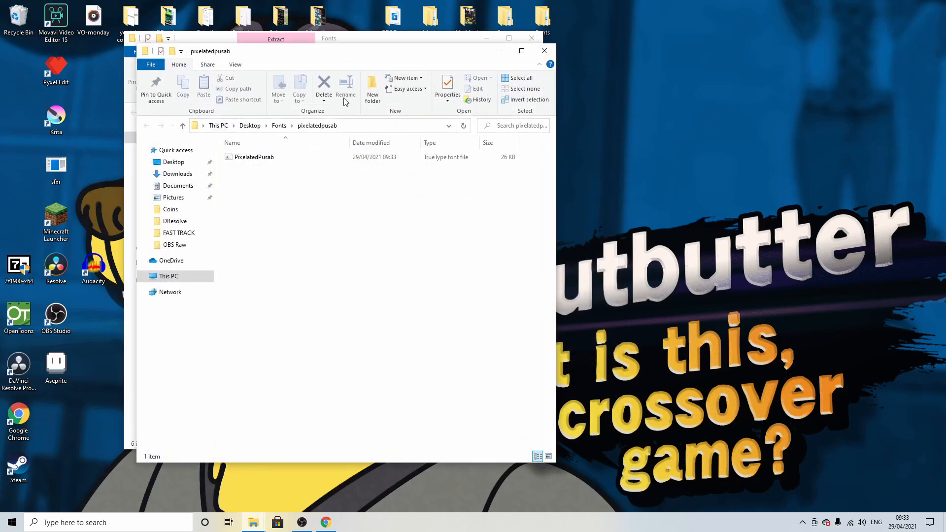
Step: Move the pixelatedpusab zip archive from the Fonts folder to the Recycle Bin and open the extracted pixelatedpusab folder
{"action": "left_click", "coordinate": [544, 51]}
{"action": "left_click", "coordinate": [240, 187]}
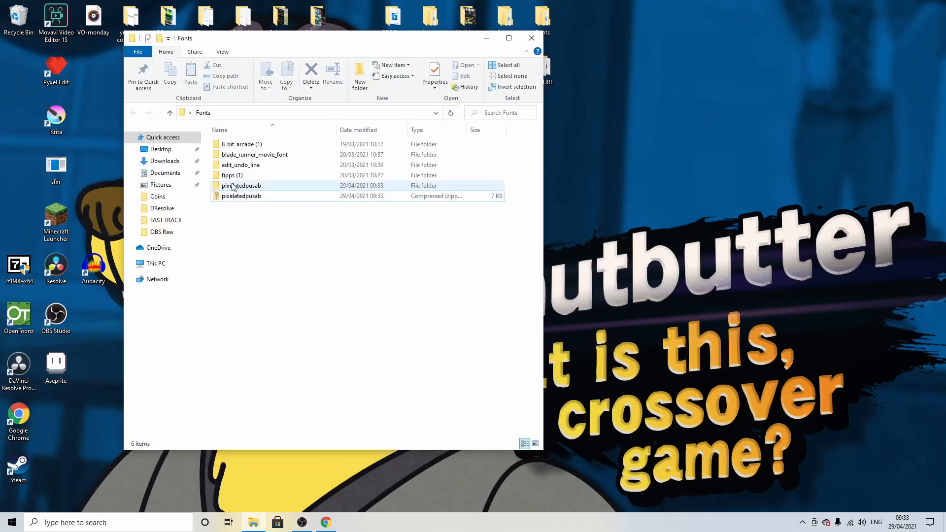
{"action": "left_click_drag", "start_coordinate": [241, 197], "coordinate": [18, 19]}
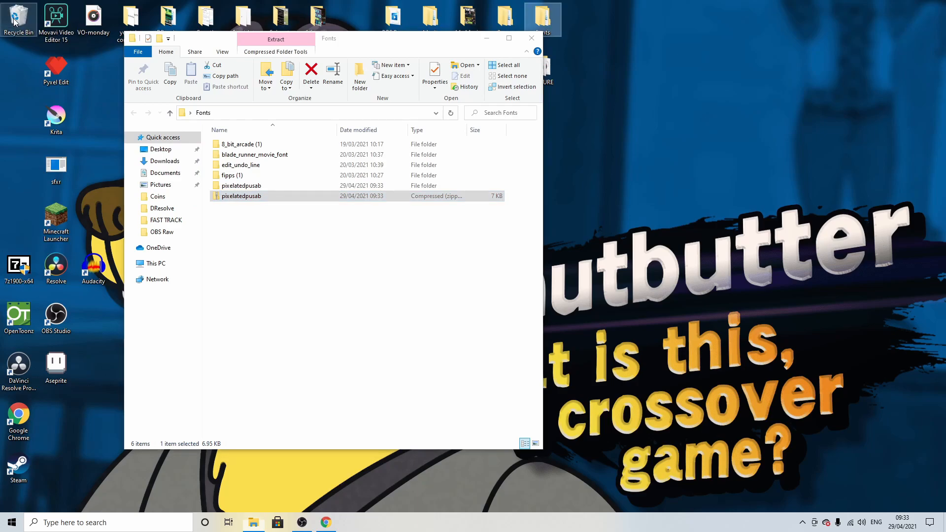
{"action": "double_click", "coordinate": [240, 187]}
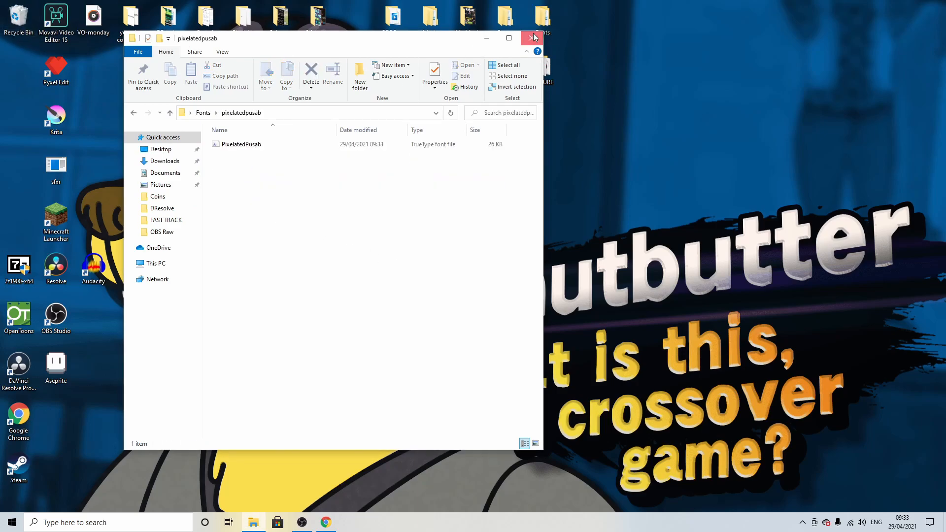
Step: Switch to Construct 3 in Chrome and import PixelatedPusab.ttf from the Desktop's Fonts folder into the project's fonts
{"action": "left_click", "coordinate": [486, 39]}
{"action": "left_click", "coordinate": [327, 522]}
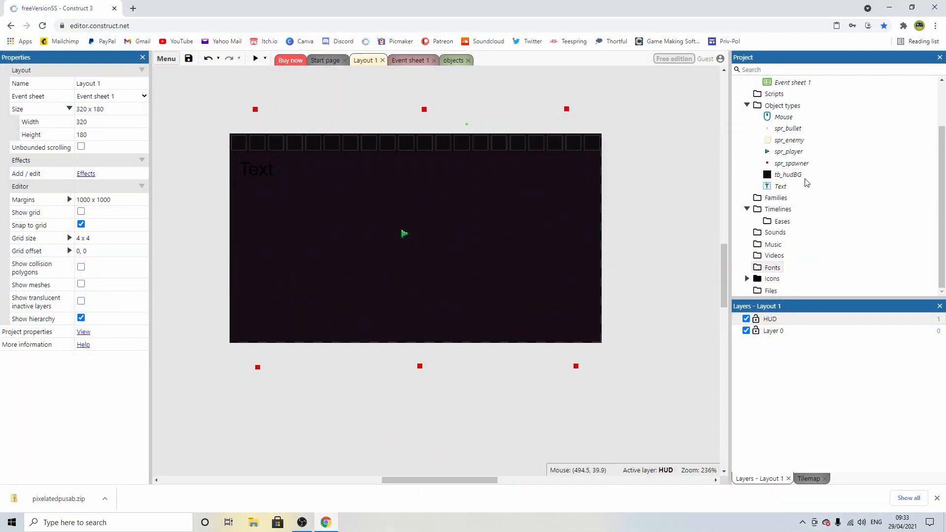
{"action": "right_click", "coordinate": [762, 270]}
{"action": "left_click", "coordinate": [791, 275]}
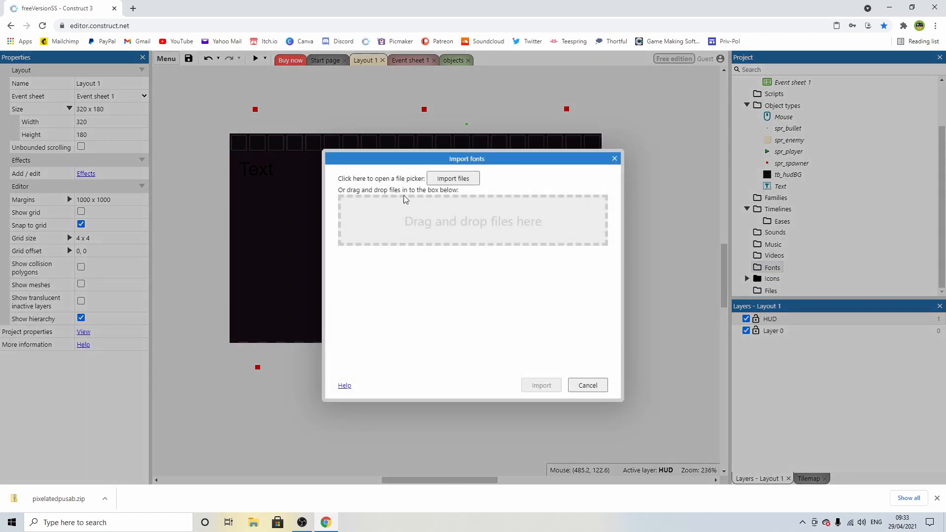
{"action": "left_click", "coordinate": [446, 181]}
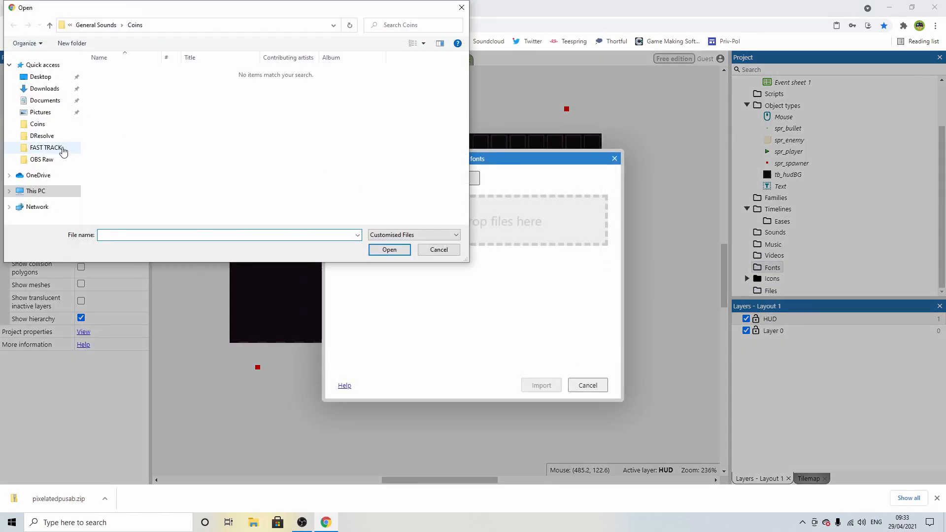
{"action": "left_click", "coordinate": [43, 77]}
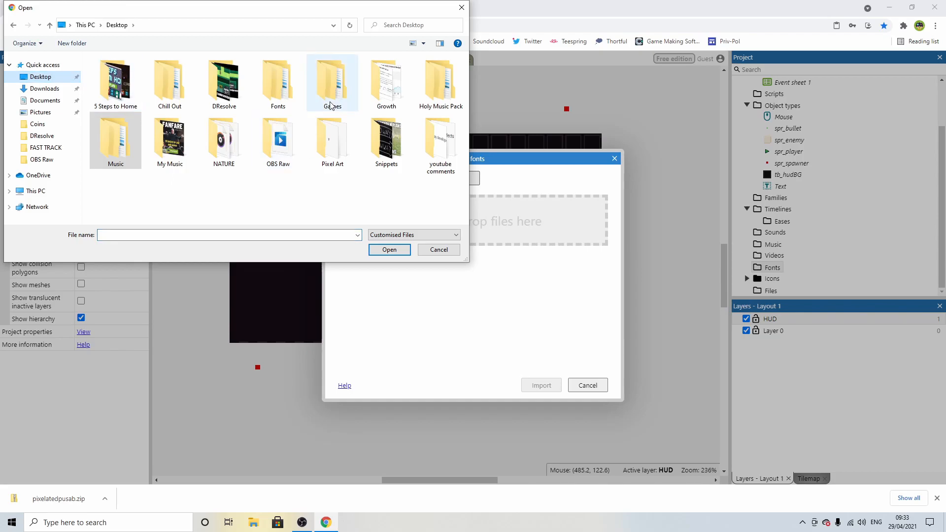
{"action": "double_click", "coordinate": [278, 84]}
{"action": "double_click", "coordinate": [118, 74]}
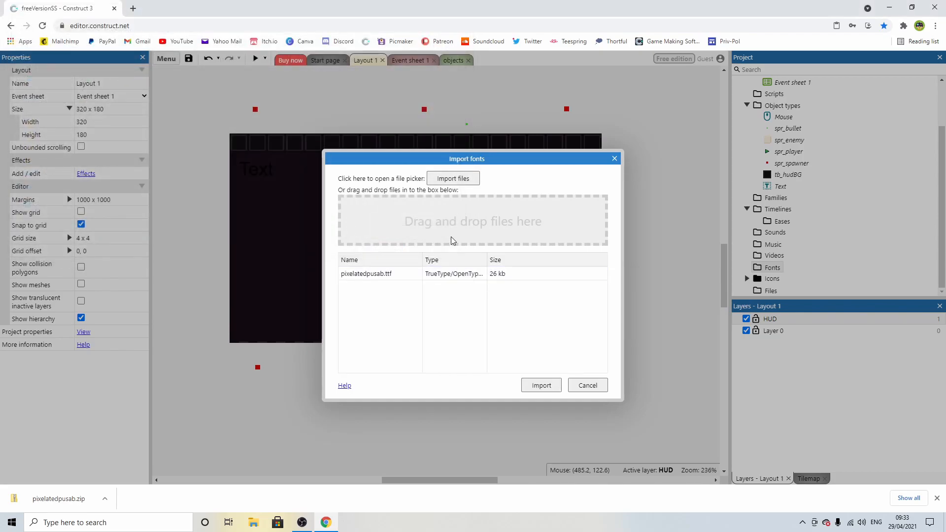
{"action": "left_click", "coordinate": [542, 386]}
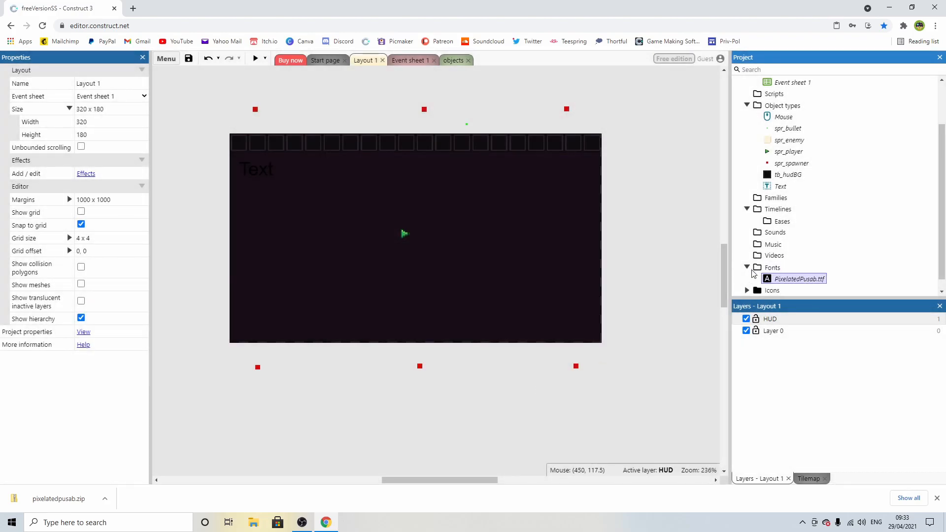
Step: Set the HUD text object's font to the project web font PixelatedPusab
{"action": "left_click", "coordinate": [283, 174]}
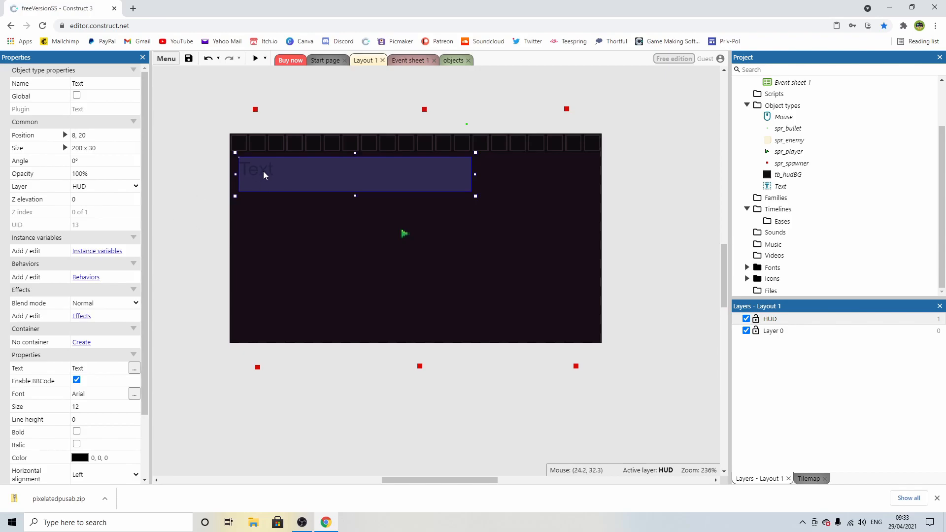
{"action": "scroll", "coordinate": [89, 306], "scroll_direction": "down", "scroll_amount": 2}
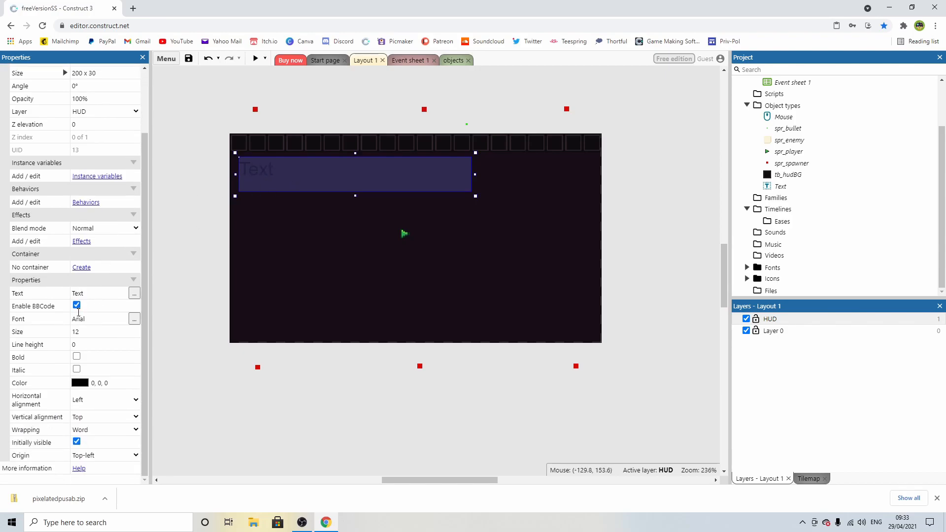
{"action": "left_click", "coordinate": [134, 319]}
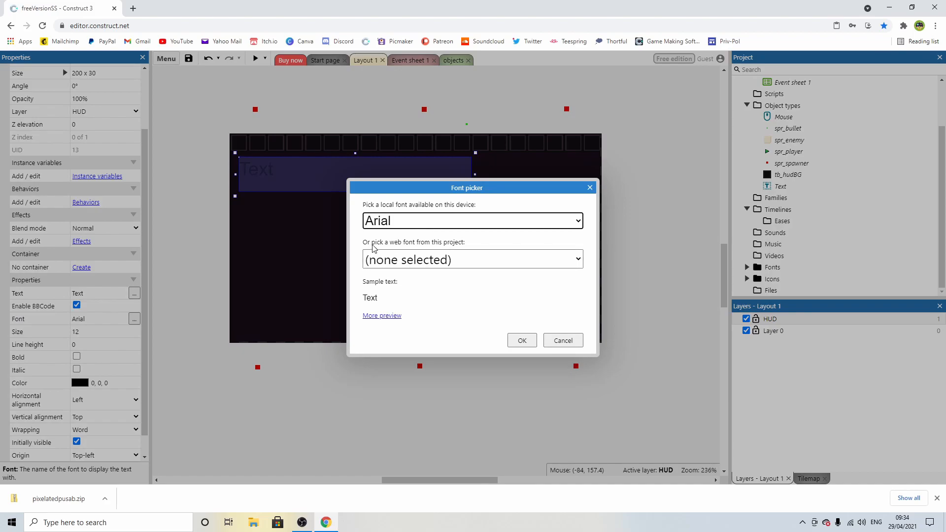
{"action": "left_click", "coordinate": [470, 261]}
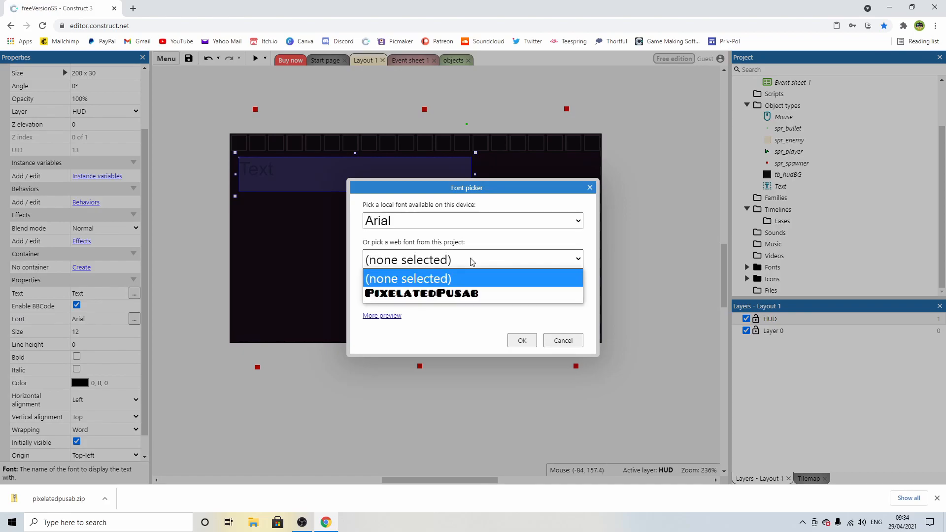
{"action": "left_click", "coordinate": [444, 294]}
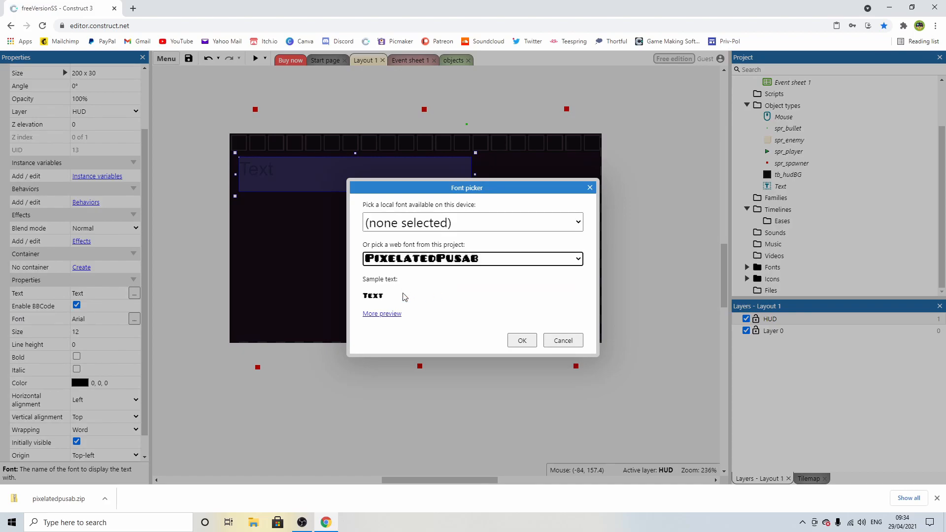
{"action": "left_click", "coordinate": [516, 340]}
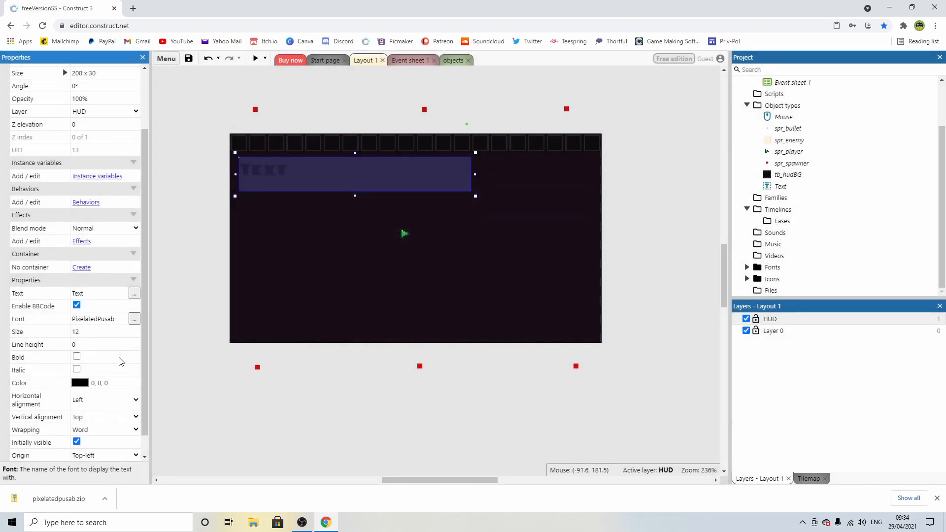
Step: Set the HUD text's colour to white (255, 255, 255) and its font size to 6
{"action": "left_click", "coordinate": [80, 385]}
{"action": "left_click_drag", "start_coordinate": [93, 308], "coordinate": [61, 242]}
{"action": "left_click", "coordinate": [182, 205]}
{"action": "left_click", "coordinate": [284, 169]}
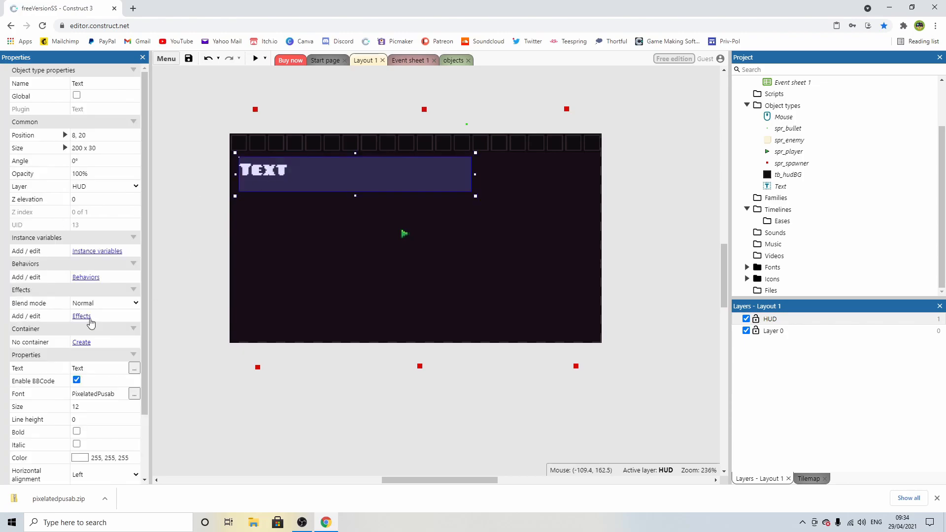
{"action": "left_click", "coordinate": [93, 407]}
{"action": "type", "text": "6"}
{"action": "key", "text": "Tab"}
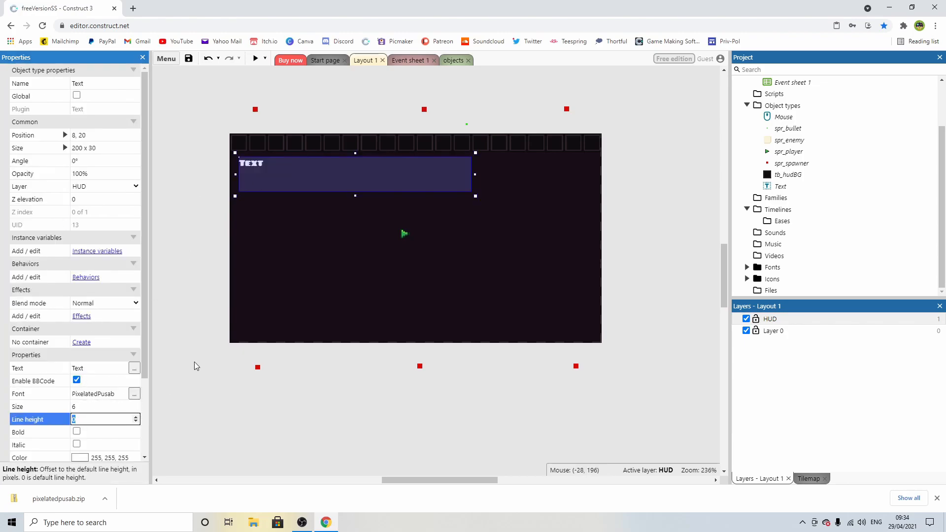
Step: Try bold and italic styling on the HUD text object
{"action": "scroll", "coordinate": [58, 350], "scroll_direction": "down", "scroll_amount": 2}
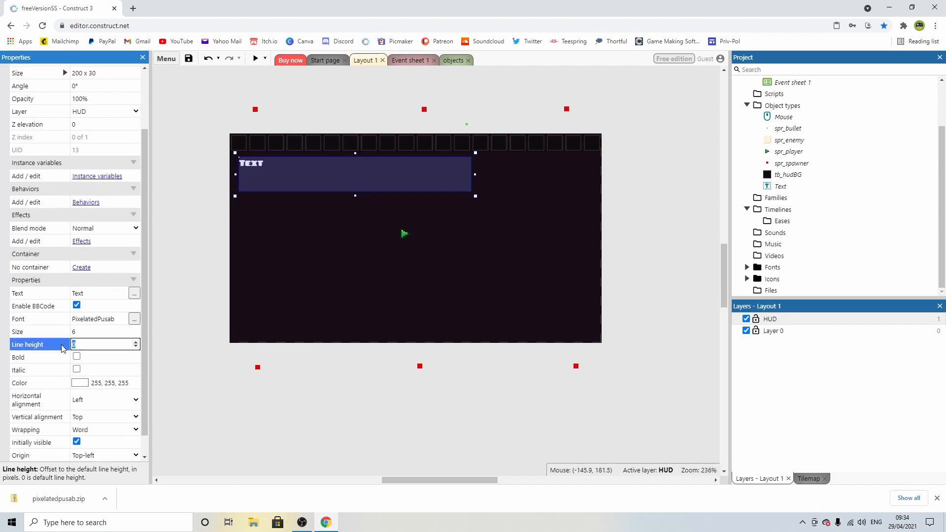
{"action": "left_click", "coordinate": [76, 334]}
{"action": "left_click", "coordinate": [76, 334]}
{"action": "left_click", "coordinate": [76, 351]}
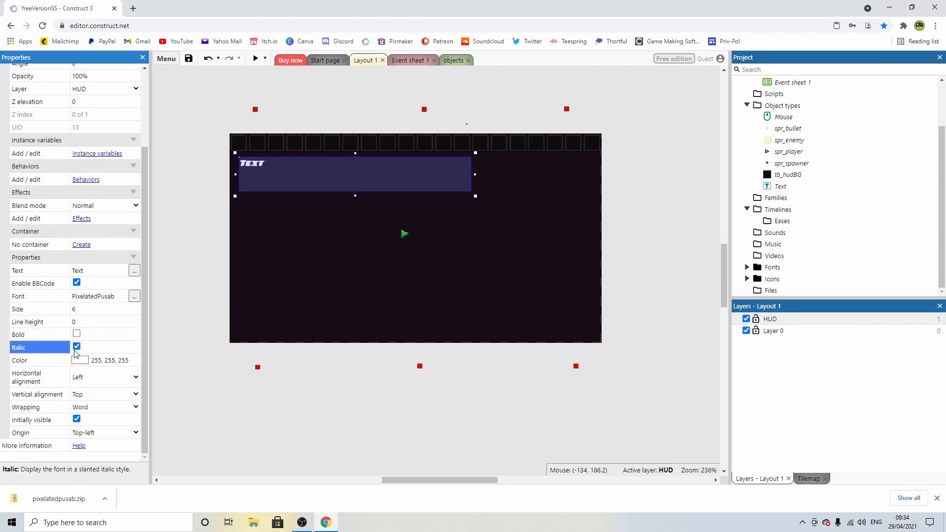
Step: Centre the HUD text vertically, shrink its box to about 52 x 12 and place it on the HUD bar
{"action": "left_click", "coordinate": [90, 397]}
{"action": "left_click", "coordinate": [90, 414]}
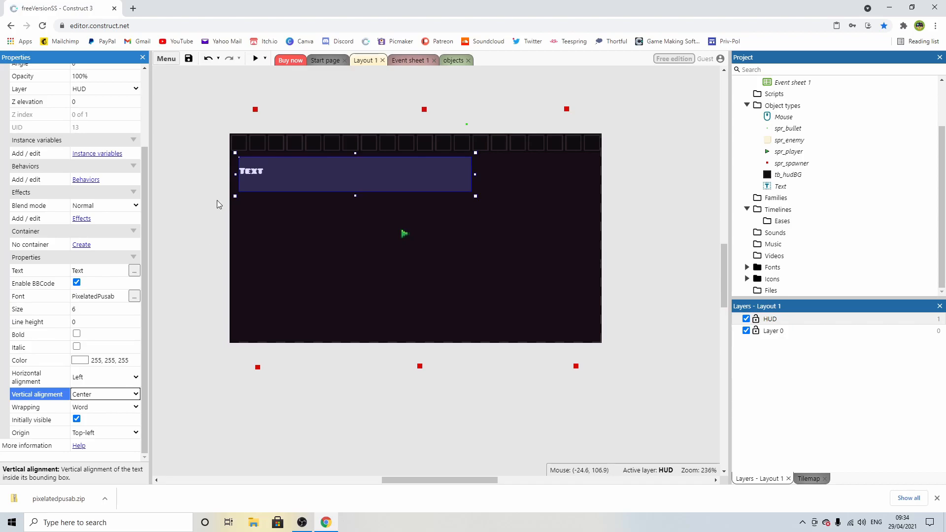
{"action": "left_click_drag", "start_coordinate": [478, 198], "coordinate": [272, 151]}
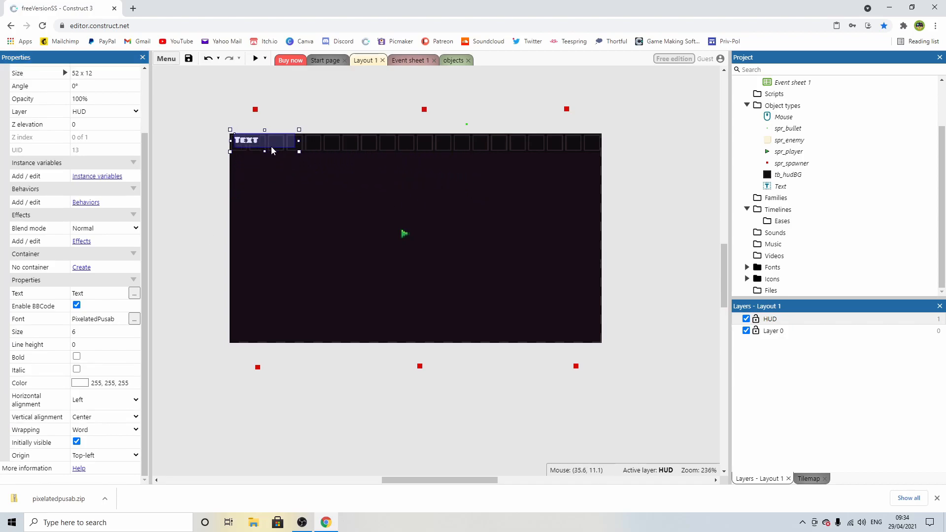
Step: Set the HUD text's initial content to 0 and move it to position 8, 4 on the HUD bar
{"action": "left_click", "coordinate": [96, 294]}
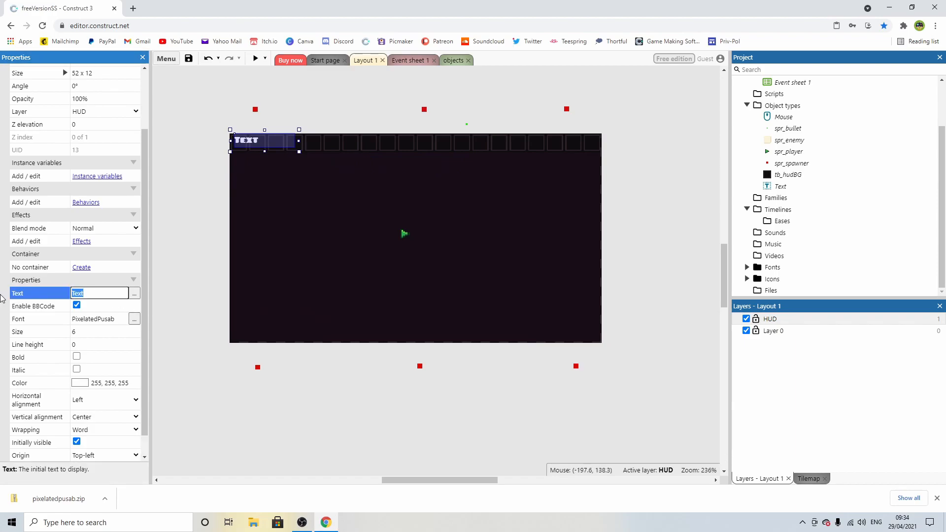
{"action": "key", "text": "BackSpace"}
{"action": "key", "text": "Tab"}
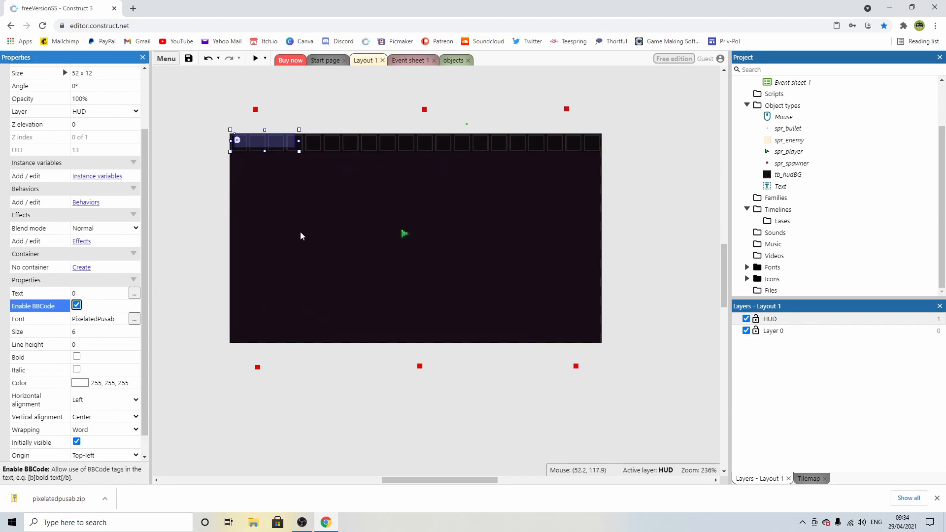
{"action": "left_click", "coordinate": [196, 177]}
{"action": "left_click", "coordinate": [251, 144]}
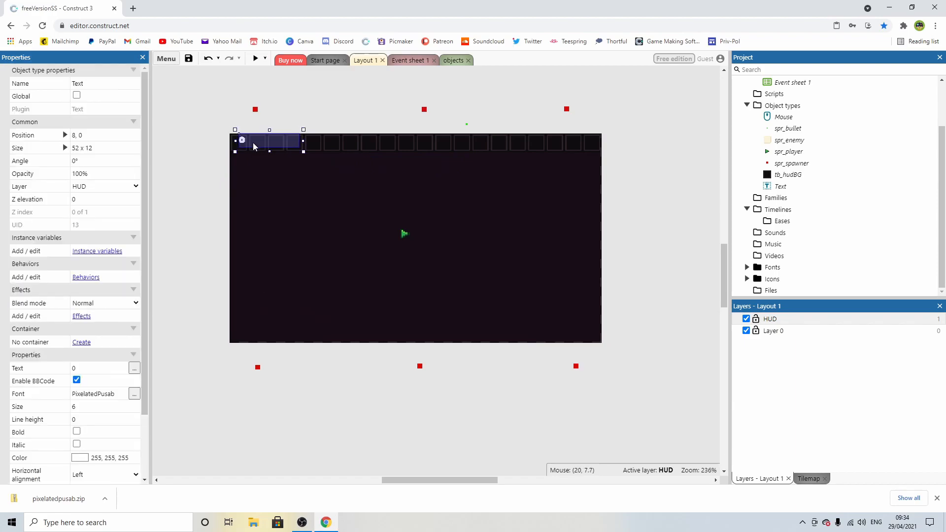
{"action": "left_click", "coordinate": [297, 142]}
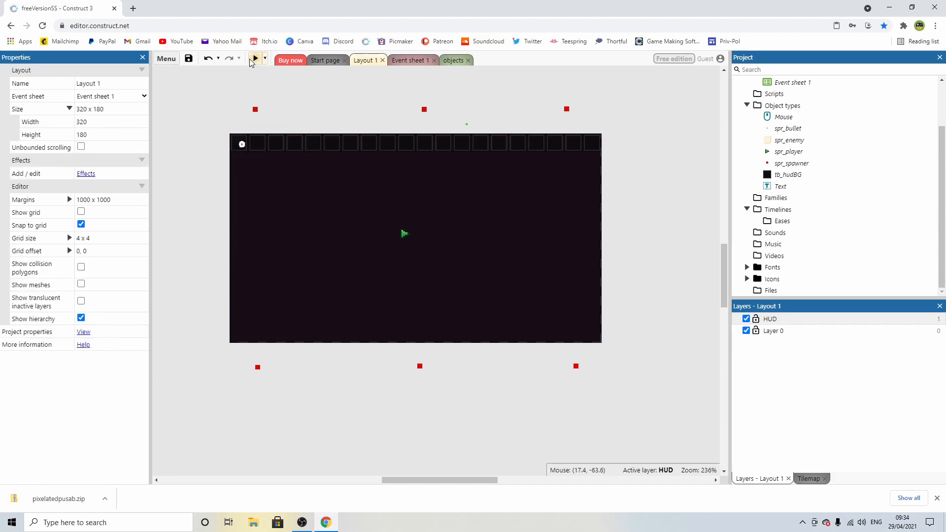
Step: Rename the HUD text object on Layout 1 as txt_score
{"action": "left_click", "coordinate": [417, 60]}
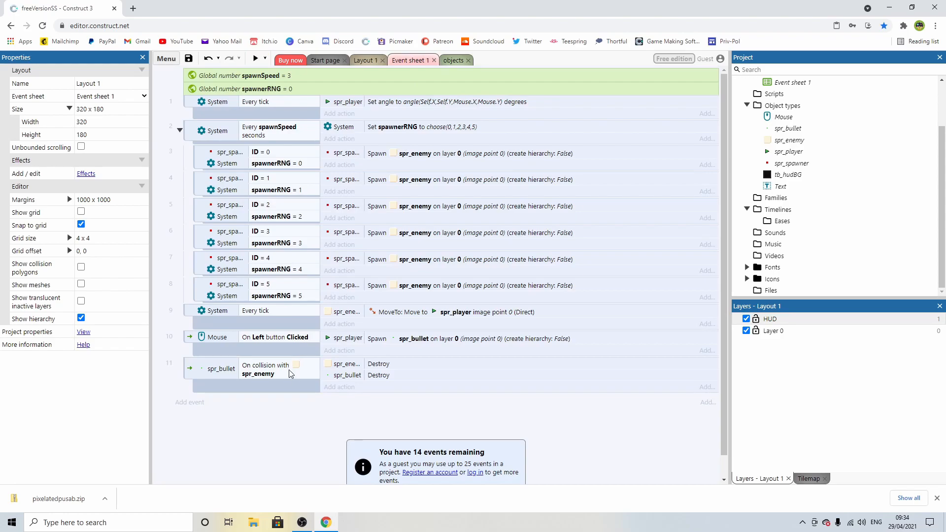
{"action": "left_click", "coordinate": [364, 60]}
{"action": "left_click", "coordinate": [243, 144]}
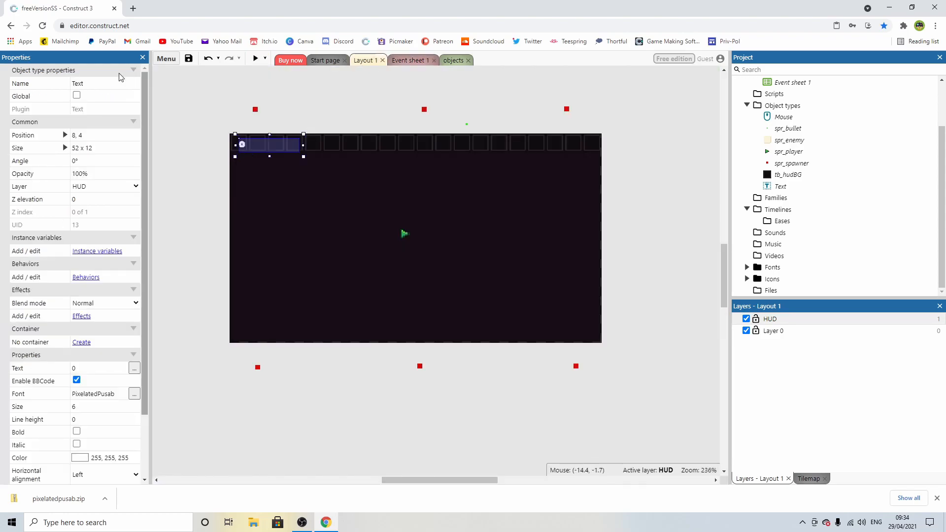
{"action": "left_click", "coordinate": [87, 85]}
{"action": "type", "text": "txt_score"}
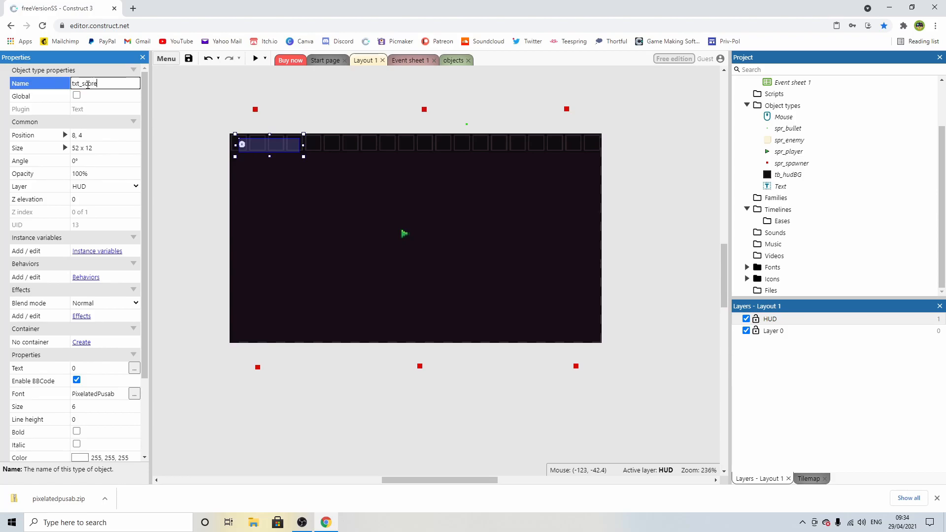
{"action": "key", "text": "Return"}
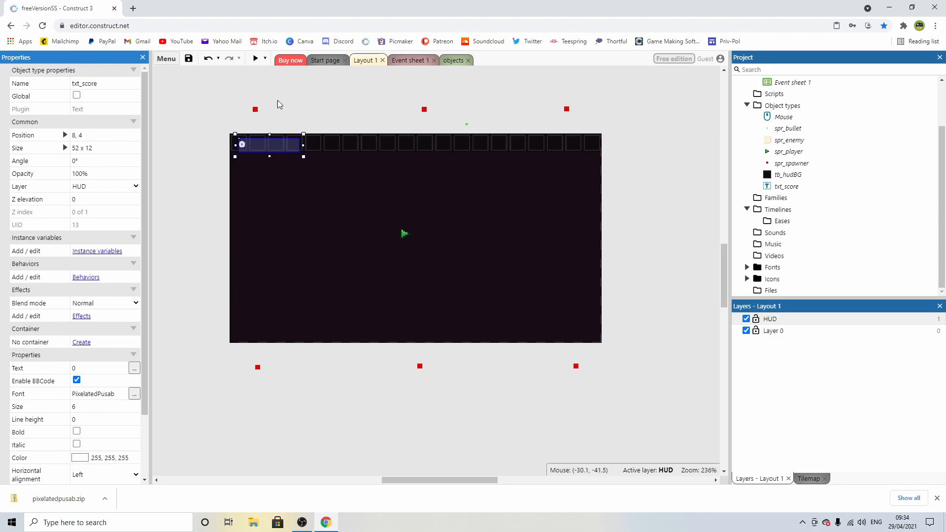
Step: Add a global number variable named score with initial value 0 to Event sheet 1
{"action": "left_click", "coordinate": [415, 61]}
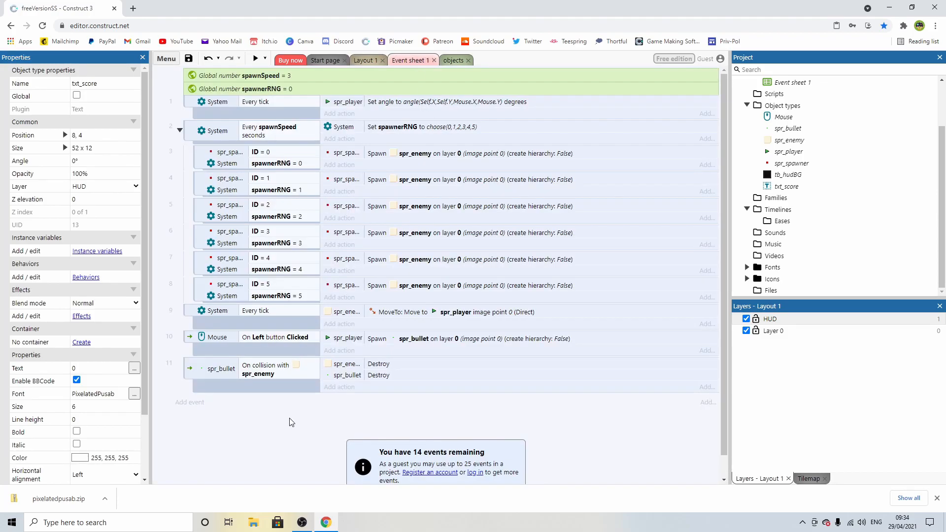
{"action": "right_click", "coordinate": [275, 415]}
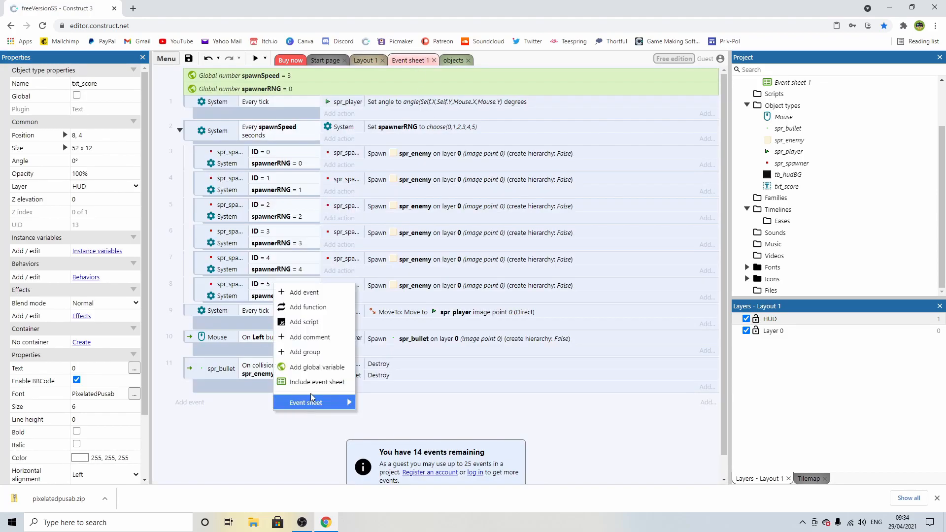
{"action": "left_click", "coordinate": [317, 368]}
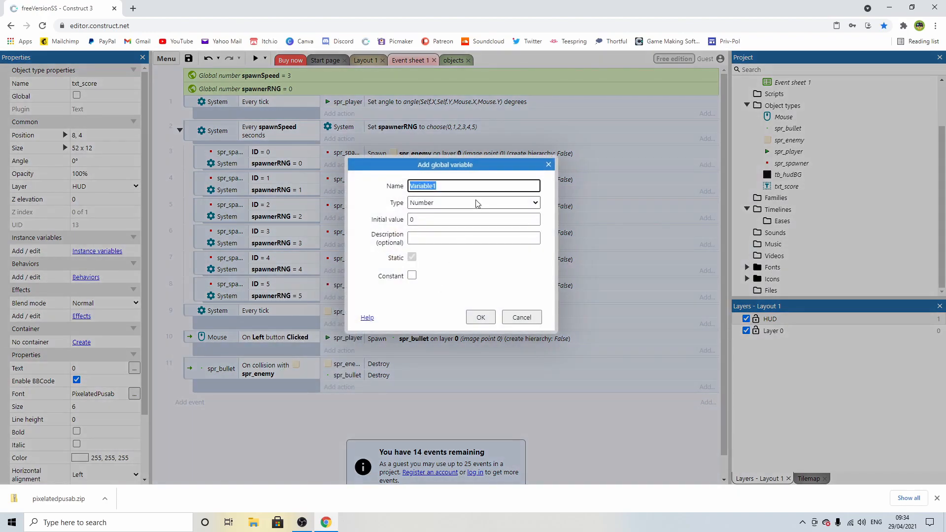
{"action": "type", "text": "score"}
{"action": "key", "text": "Return"}
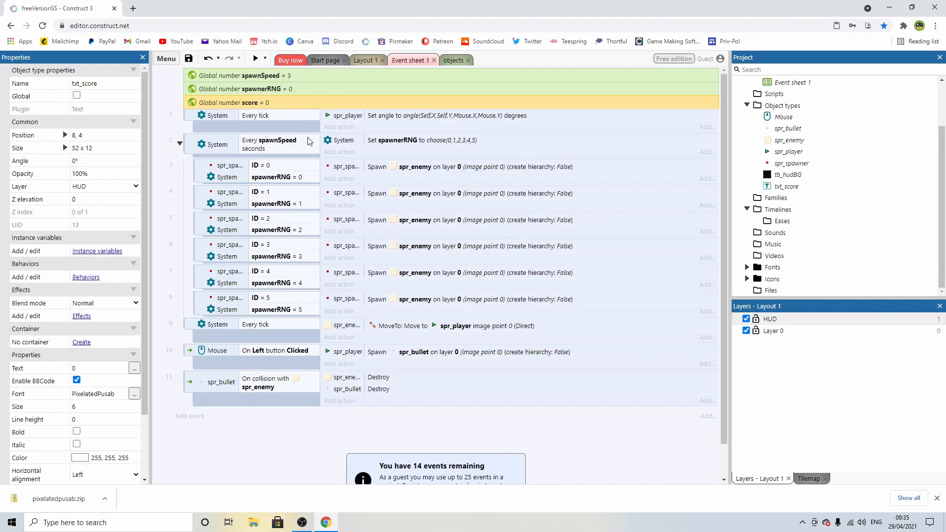
Step: Add a System action to the spr_bullet collision event that adds 1 to the score variable
{"action": "left_click", "coordinate": [223, 387]}
{"action": "left_click", "coordinate": [339, 400]}
{"action": "double_click", "coordinate": [323, 200]}
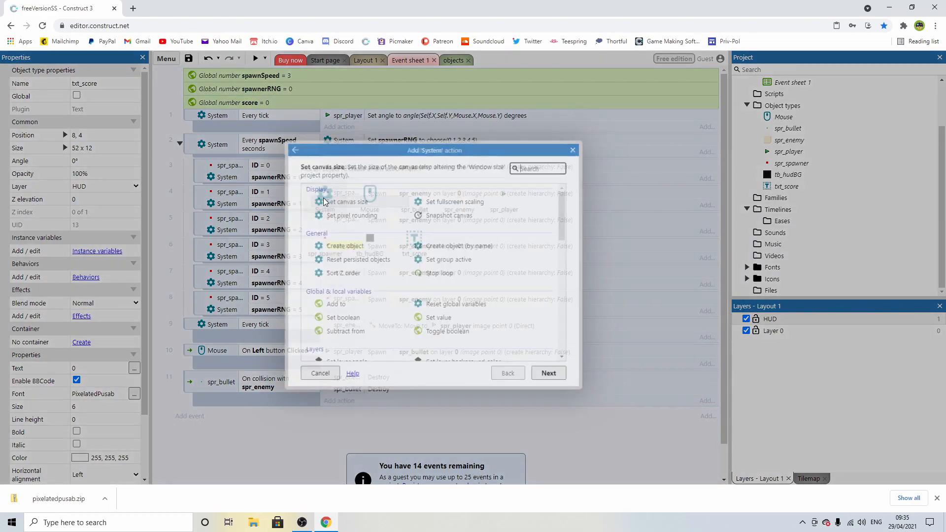
{"action": "double_click", "coordinate": [338, 304]}
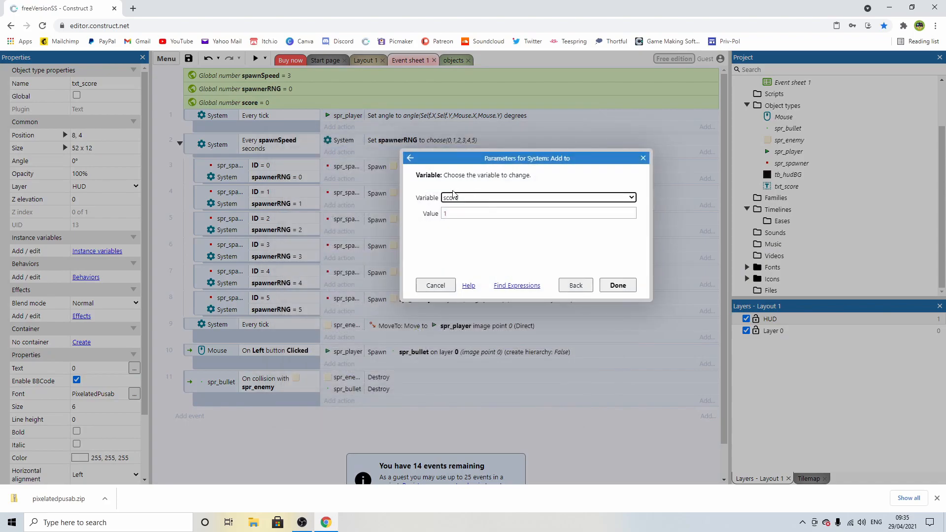
{"action": "left_click", "coordinate": [617, 285]}
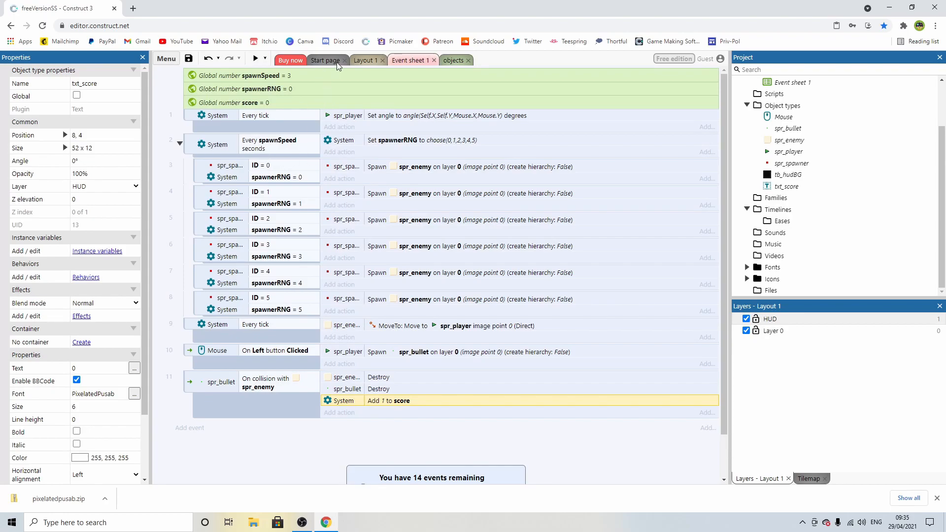
Step: Add an action to the first Every tick event that sets the txt_score text to the score variable
{"action": "left_click", "coordinate": [255, 117]}
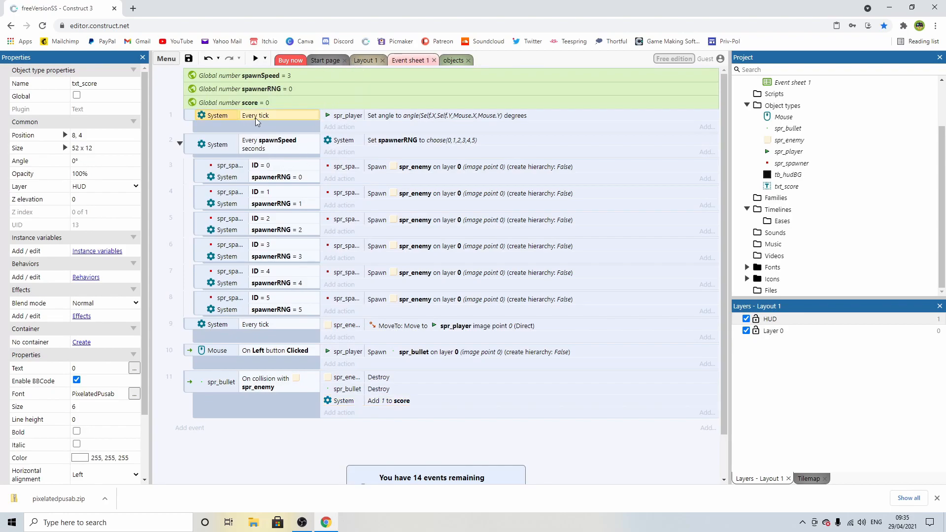
{"action": "left_click", "coordinate": [365, 59]}
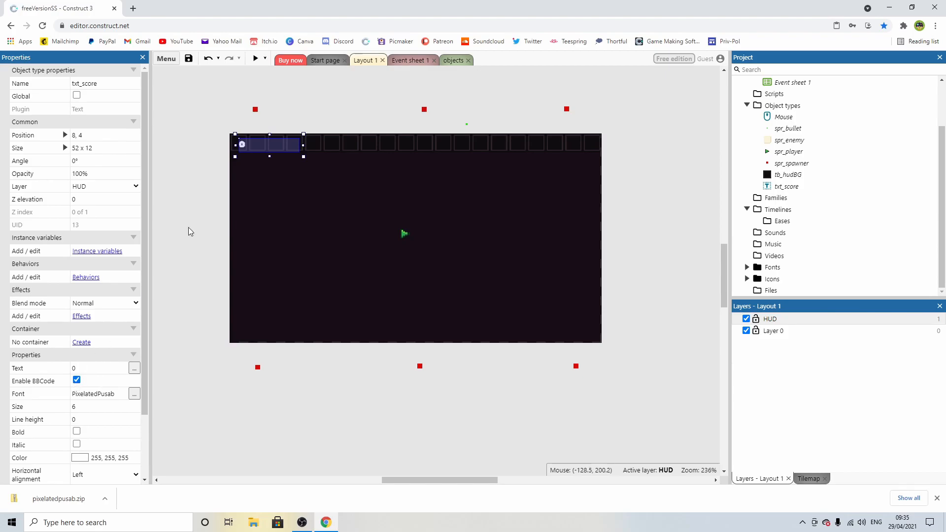
{"action": "left_click", "coordinate": [412, 60]}
{"action": "left_click", "coordinate": [379, 401]}
{"action": "left_click", "coordinate": [345, 127]}
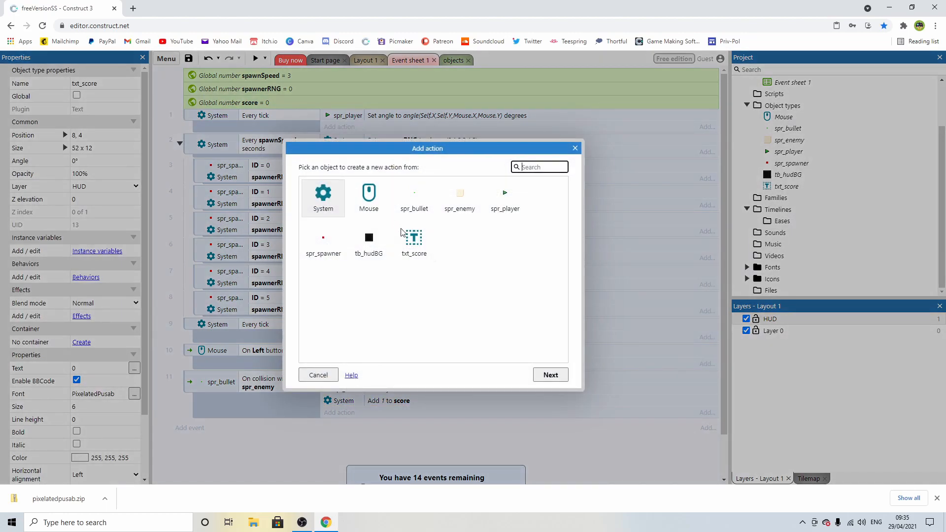
{"action": "left_click", "coordinate": [417, 243]}
{"action": "double_click", "coordinate": [416, 237]}
{"action": "scroll", "coordinate": [375, 266], "scroll_direction": "down", "scroll_amount": 10}
{"action": "double_click", "coordinate": [341, 292]}
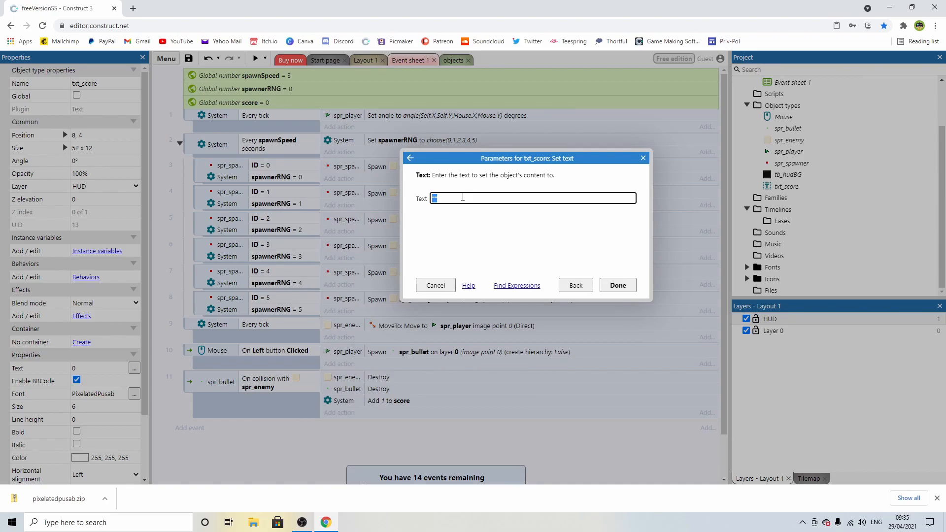
{"action": "type", "text": "score"}
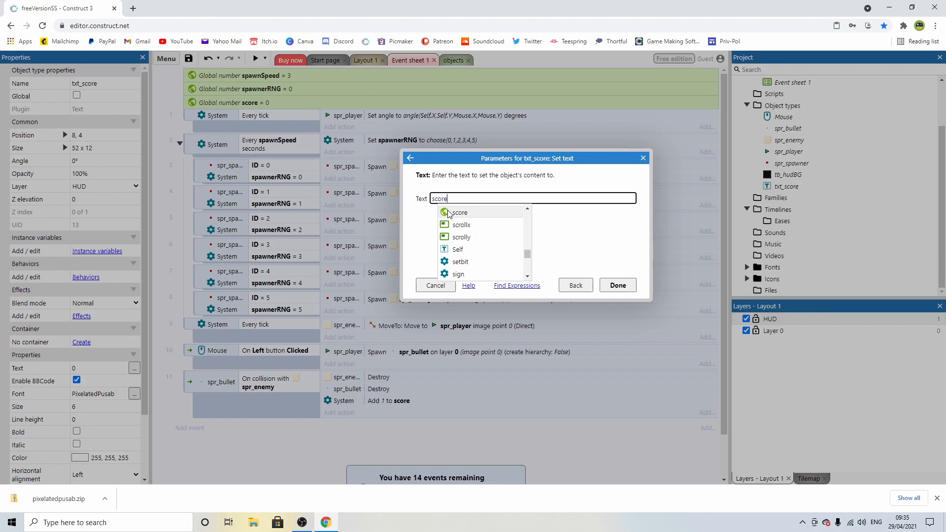
{"action": "left_click", "coordinate": [457, 213]}
{"action": "left_click", "coordinate": [618, 285]}
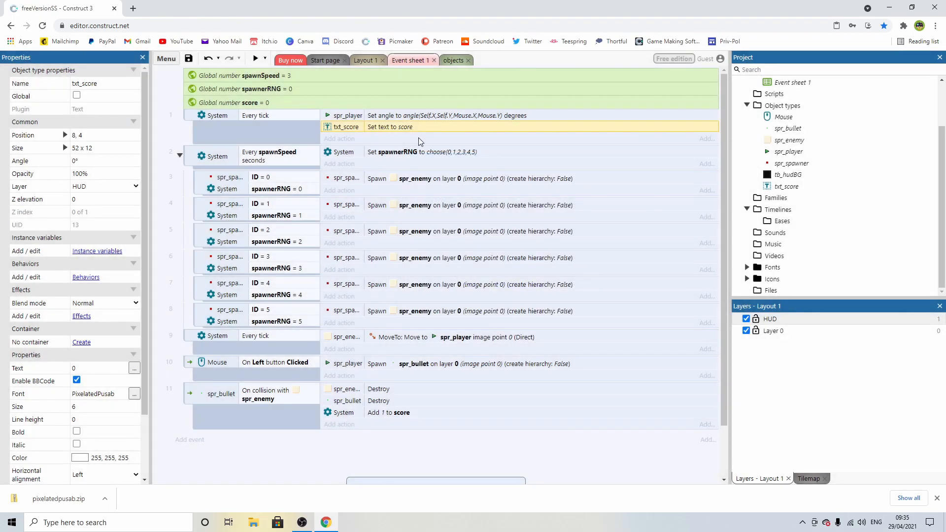
Step: Preview the game and shoot at enemies to test the score counter, and close the preview
{"action": "left_click", "coordinate": [256, 58]}
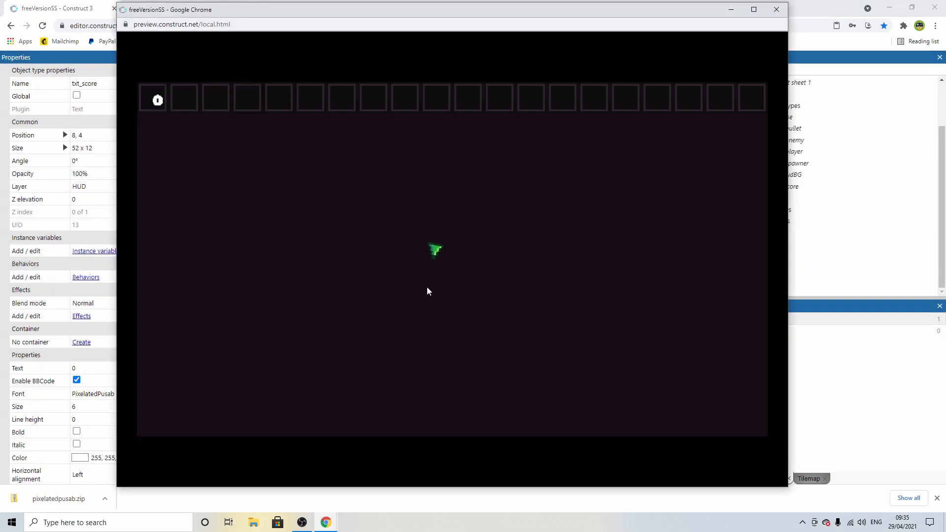
{"action": "left_click", "coordinate": [534, 312]}
{"action": "left_click", "coordinate": [438, 242]}
{"action": "left_click", "coordinate": [494, 270]}
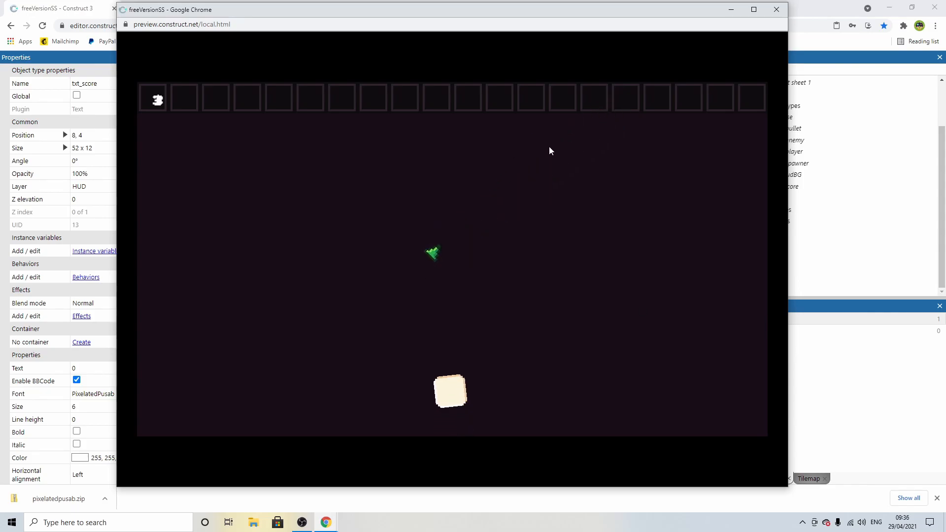
{"action": "left_click", "coordinate": [771, 11]}
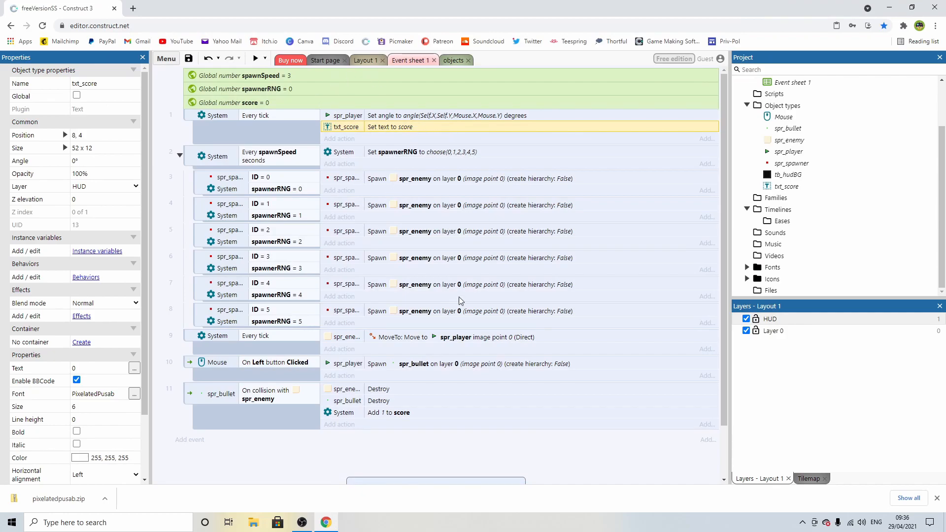
Step: Add a global number variable named enemySpeed and place it directly below spawnSpeed
{"action": "scroll", "coordinate": [414, 355], "scroll_direction": "down", "scroll_amount": 1}
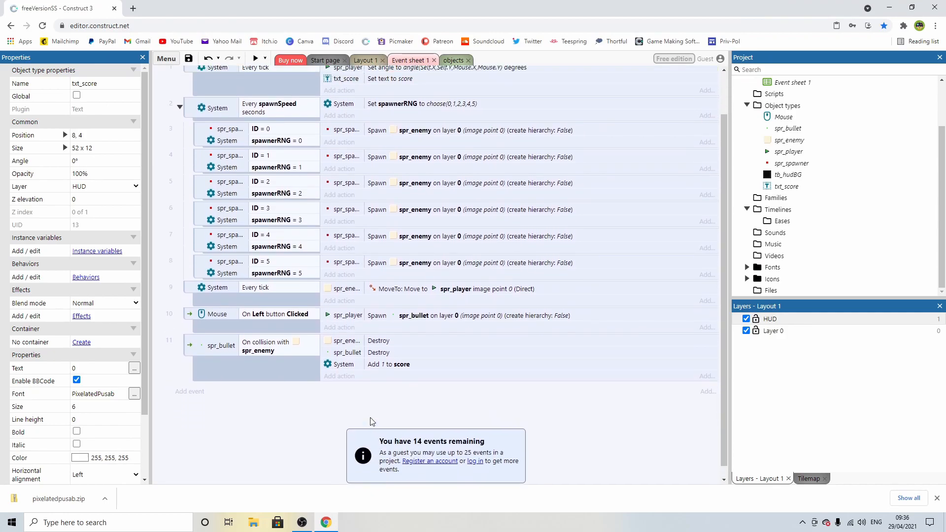
{"action": "scroll", "coordinate": [370, 418], "scroll_direction": "up", "scroll_amount": 1}
{"action": "right_click", "coordinate": [335, 380]}
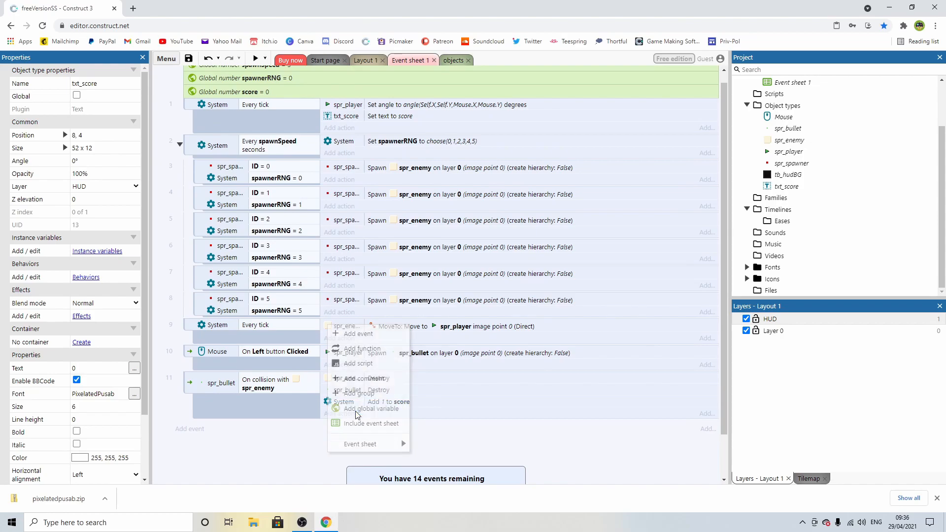
{"action": "left_click", "coordinate": [357, 409]}
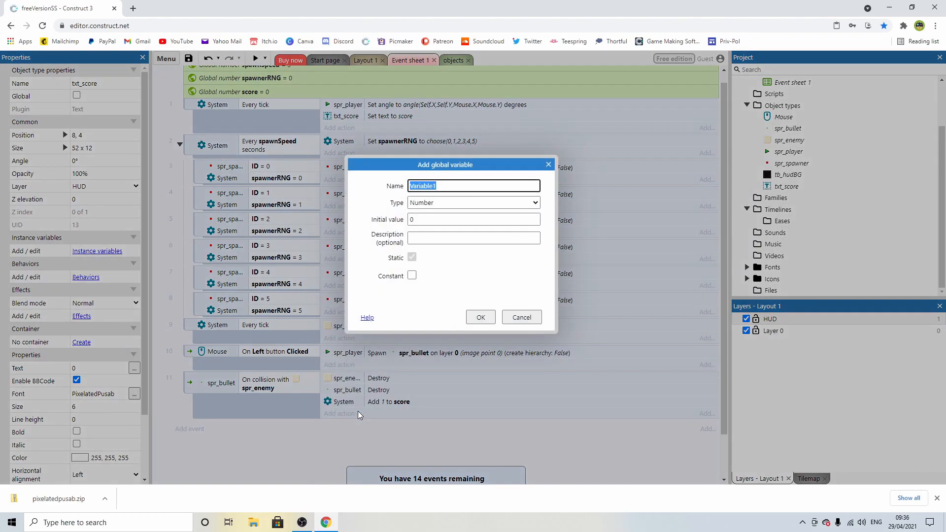
{"action": "type", "text": "enemySpeed"}
{"action": "key", "text": "Return"}
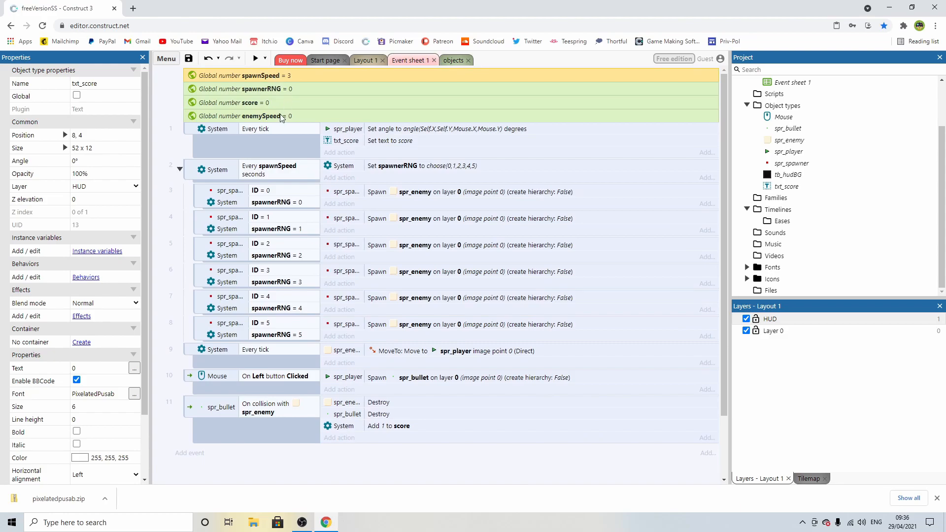
{"action": "left_click_drag", "start_coordinate": [268, 117], "coordinate": [267, 85]}
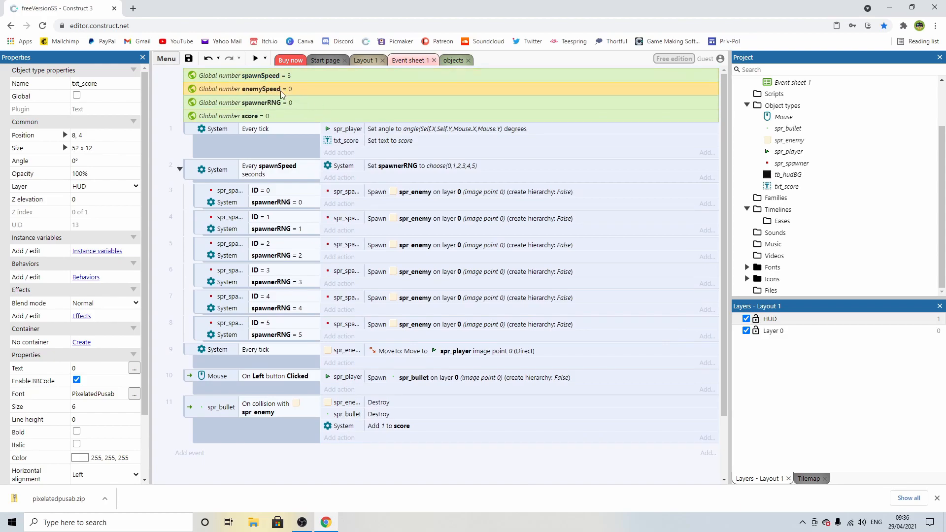
Step: Check the MoveTo settings of spr_enemy on the objects layout and set enemySpeed's initial value to 75
{"action": "left_click", "coordinate": [364, 60]}
{"action": "left_click", "coordinate": [451, 60]}
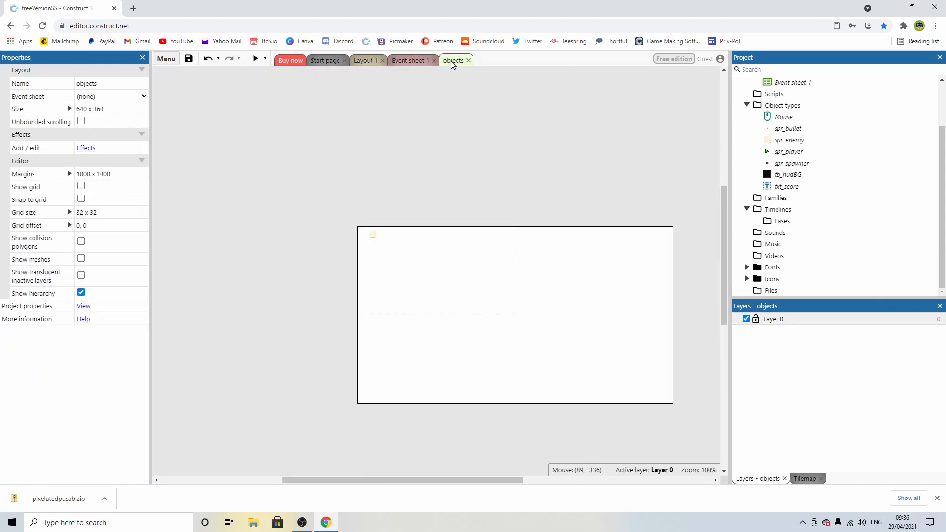
{"action": "left_click", "coordinate": [373, 234]}
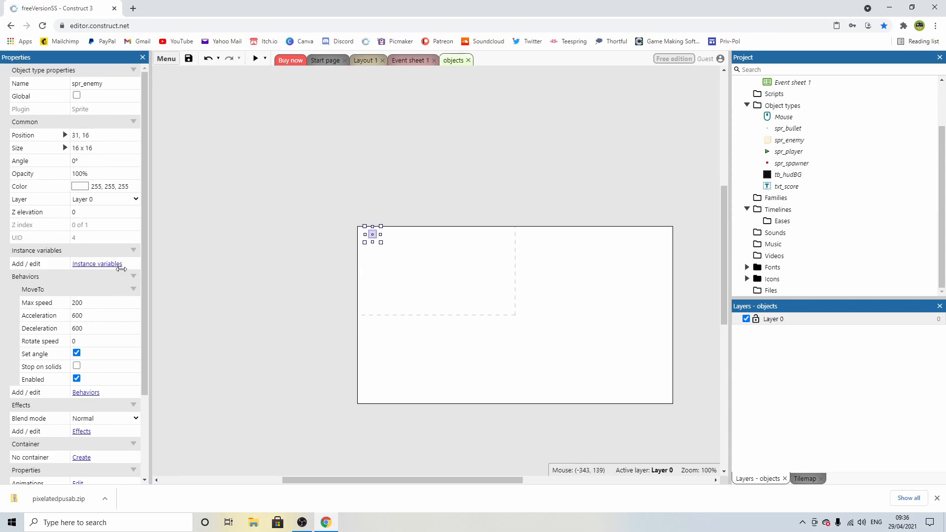
{"action": "left_click", "coordinate": [370, 60]}
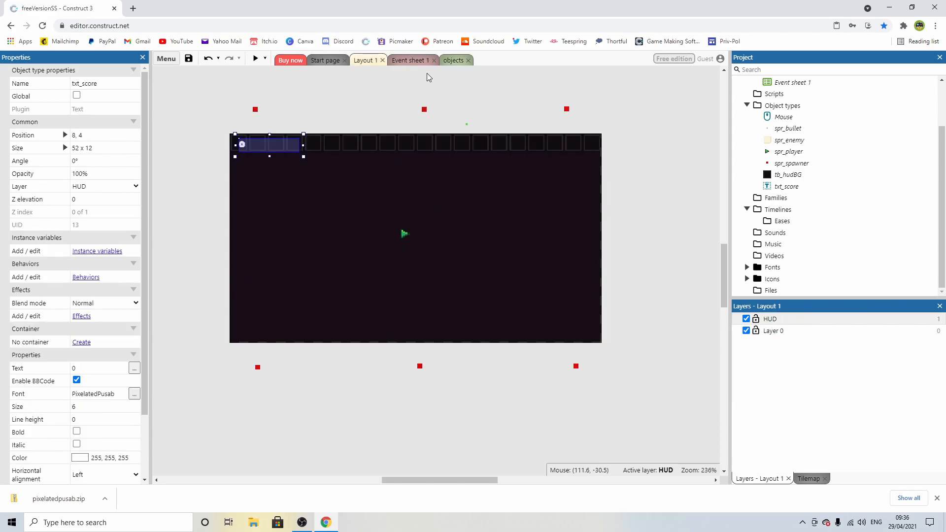
{"action": "left_click", "coordinate": [410, 61]}
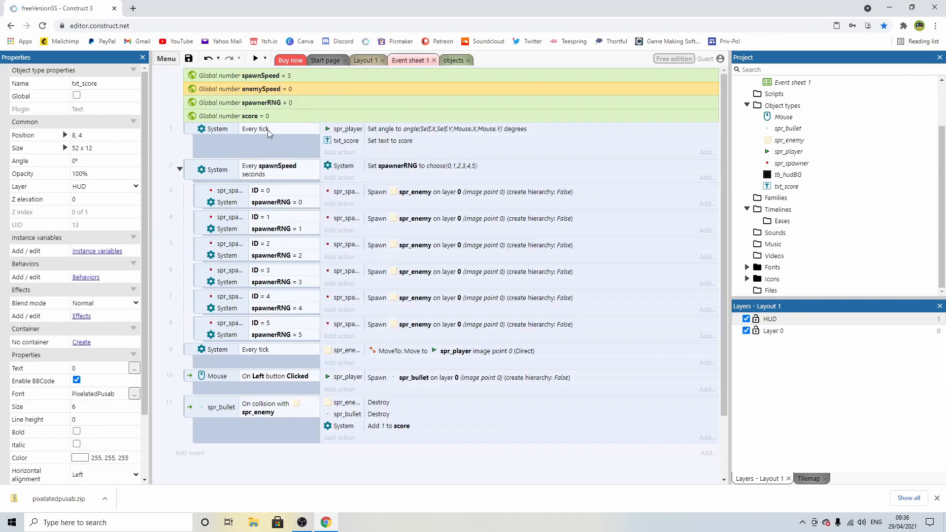
{"action": "double_click", "coordinate": [262, 89]}
{"action": "left_click", "coordinate": [422, 219]}
{"action": "double_click", "coordinate": [421, 220]}
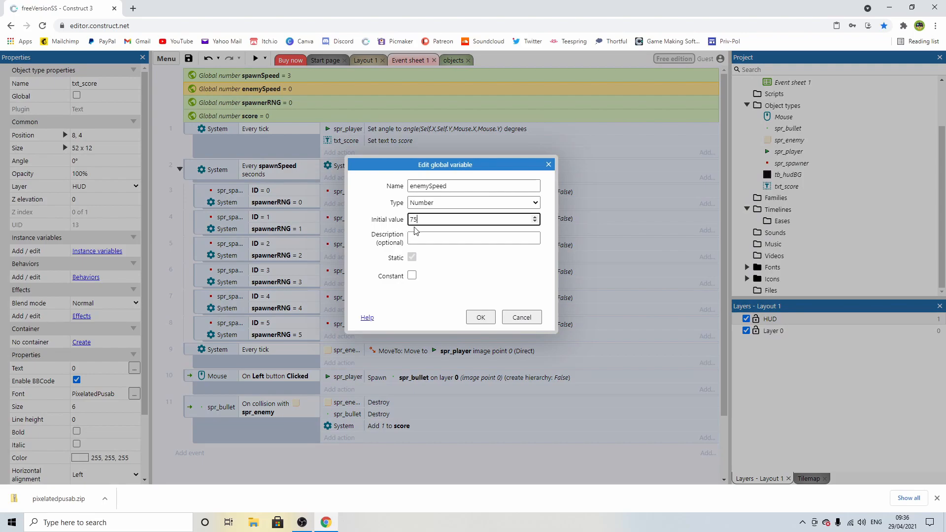
{"action": "type", "text": "75"}
{"action": "key", "text": "Return"}
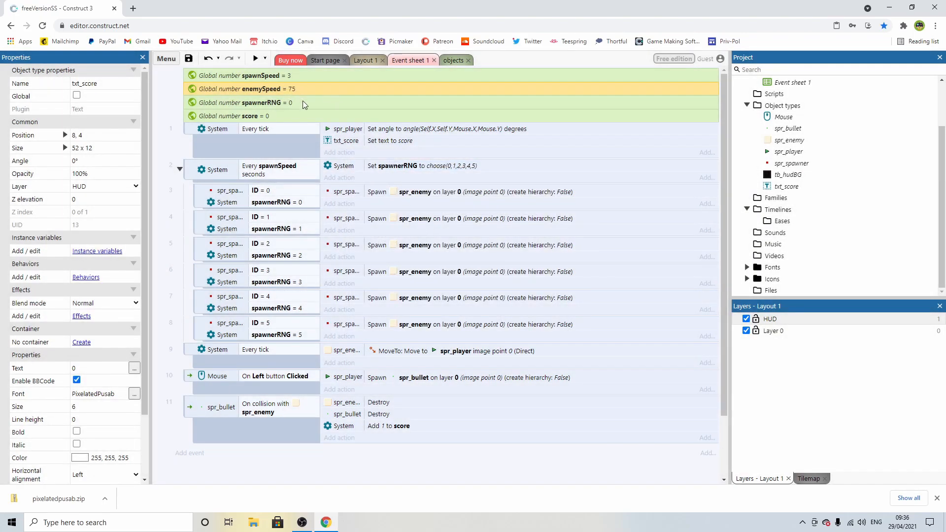
Step: Add an action to the first Every tick event that sets spr_enemy's MoveTo speed to enemySpeed
{"action": "left_click", "coordinate": [278, 131]}
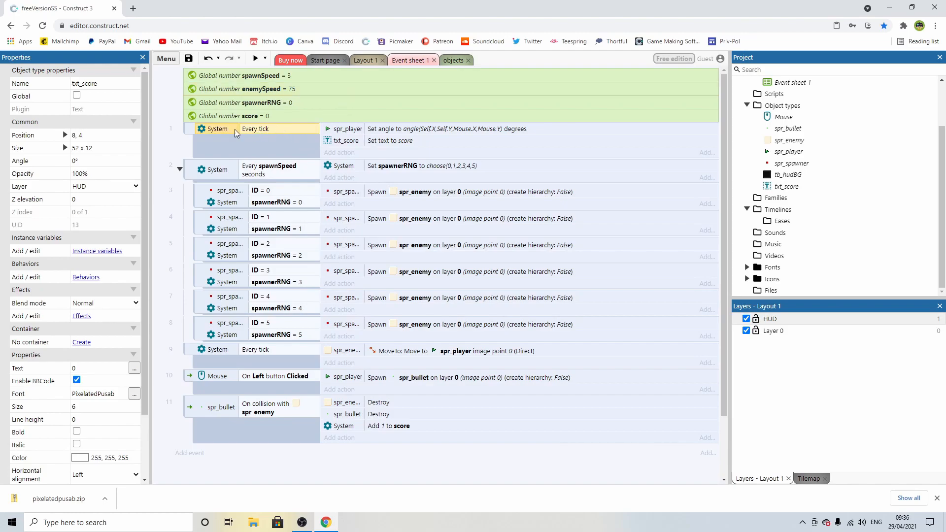
{"action": "left_click", "coordinate": [341, 153]}
{"action": "double_click", "coordinate": [460, 193]}
{"action": "scroll", "coordinate": [462, 232], "scroll_direction": "down", "scroll_amount": 5}
{"action": "scroll", "coordinate": [463, 235], "scroll_direction": "down", "scroll_amount": 2}
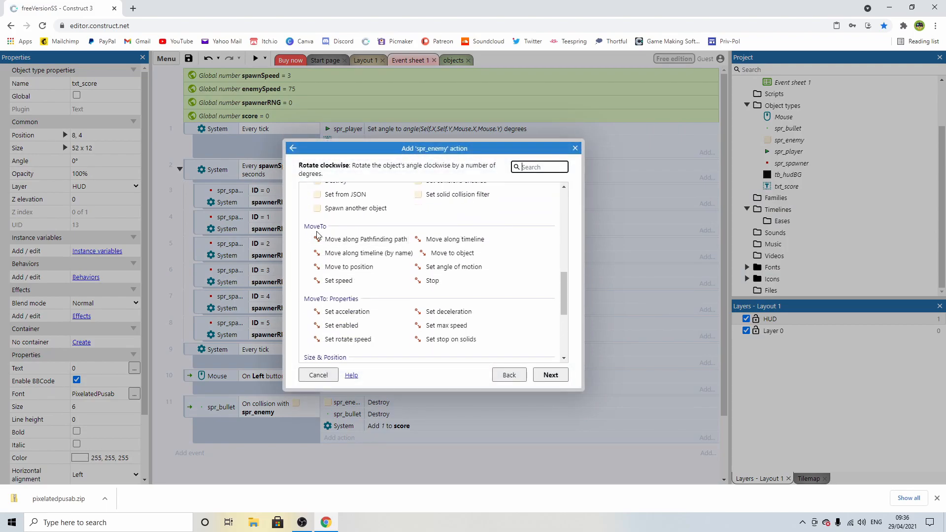
{"action": "double_click", "coordinate": [347, 281]}
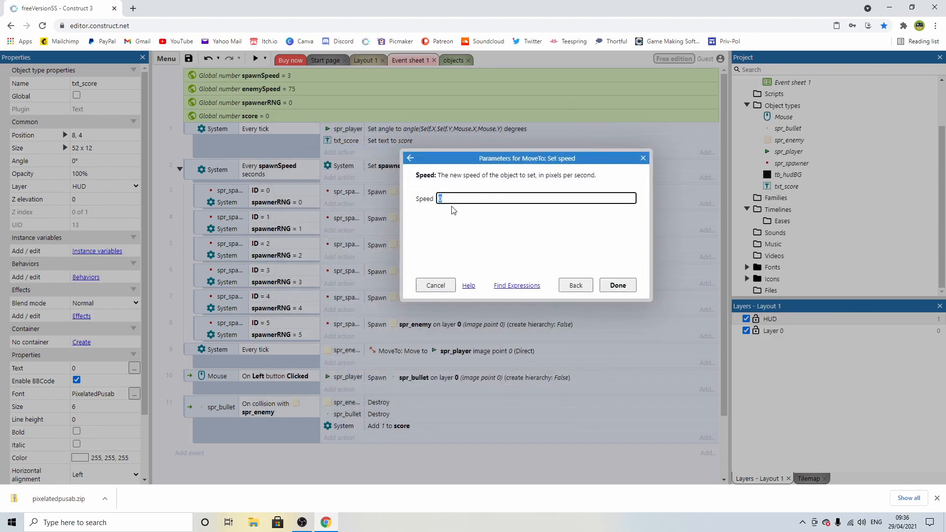
{"action": "type", "text": "en"}
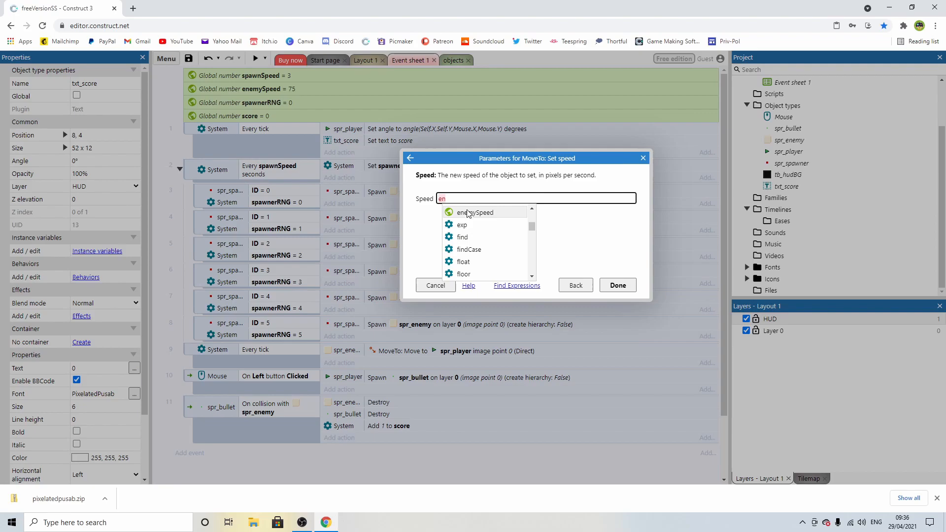
{"action": "left_click", "coordinate": [471, 213]}
{"action": "left_click", "coordinate": [618, 285]}
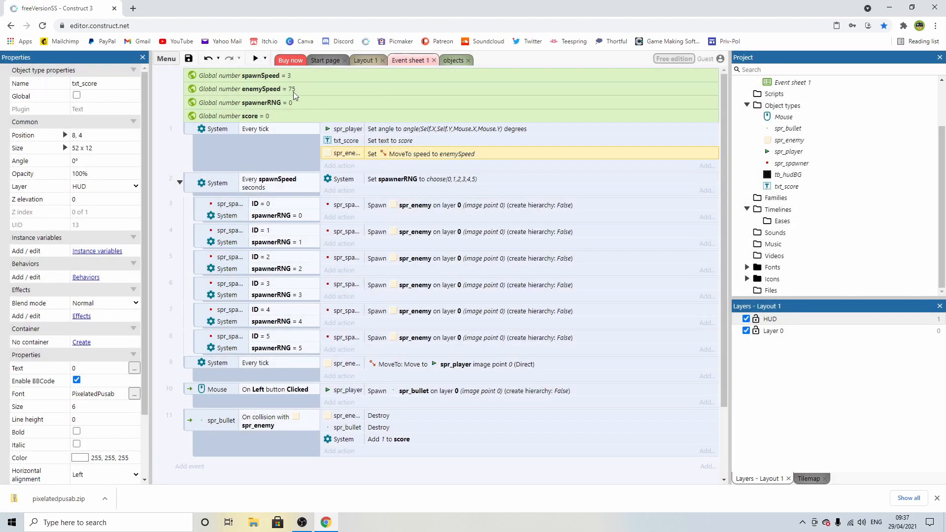
Step: Preview the game and shoot at approaching enemies to test their movement speed, and close the preview
{"action": "left_click", "coordinate": [363, 59]}
{"action": "left_click", "coordinate": [399, 60]}
{"action": "left_click", "coordinate": [368, 61]}
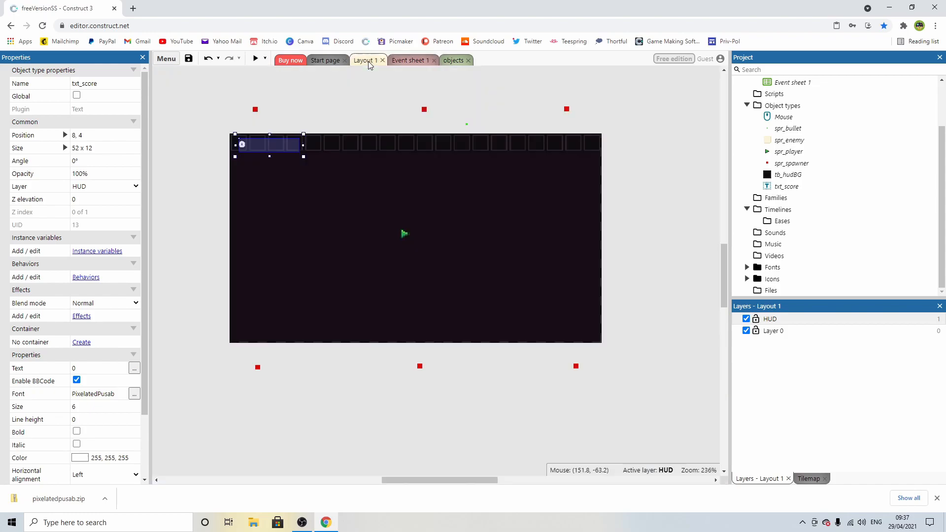
{"action": "left_click", "coordinate": [398, 60]}
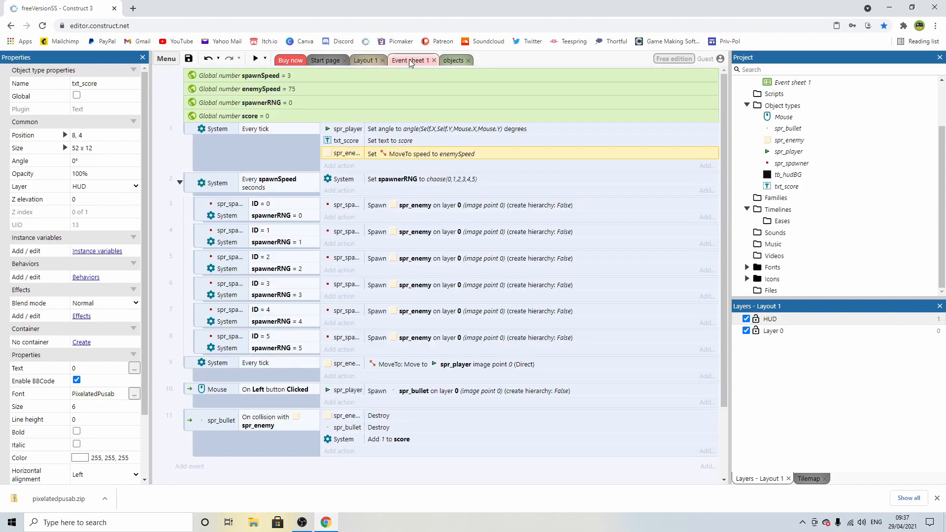
{"action": "left_click", "coordinate": [256, 59]}
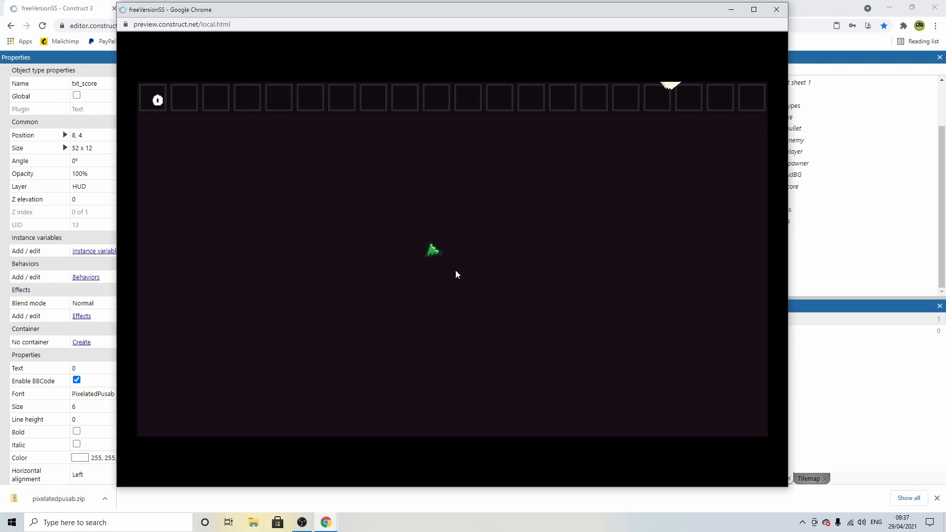
{"action": "left_click", "coordinate": [489, 210]}
{"action": "left_click", "coordinate": [358, 301]}
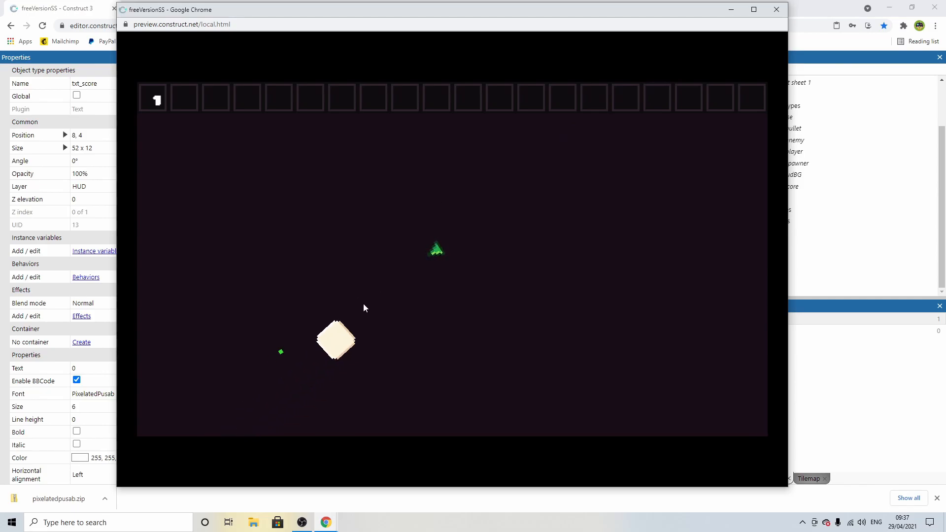
{"action": "left_click", "coordinate": [776, 9]}
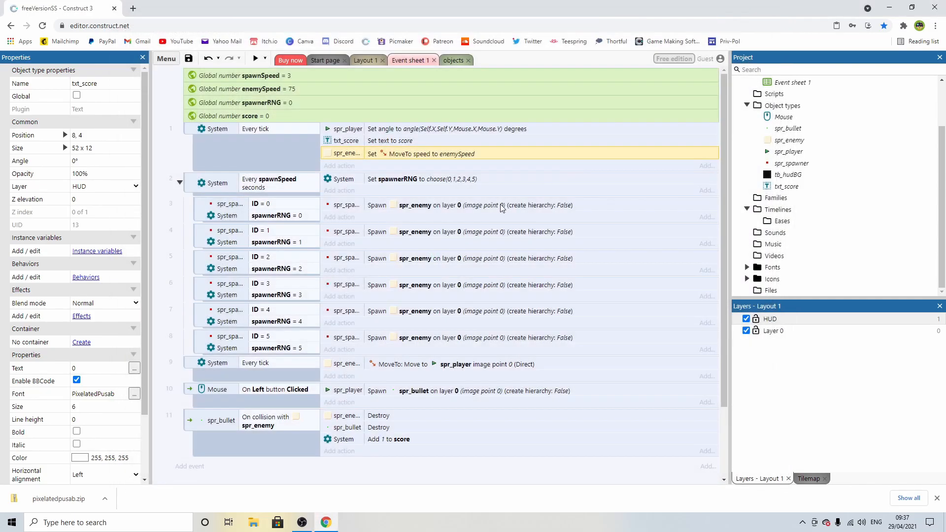
Step: Add a global number variable named level with an initial value of 1 to the event sheet
{"action": "left_click", "coordinate": [163, 147]}
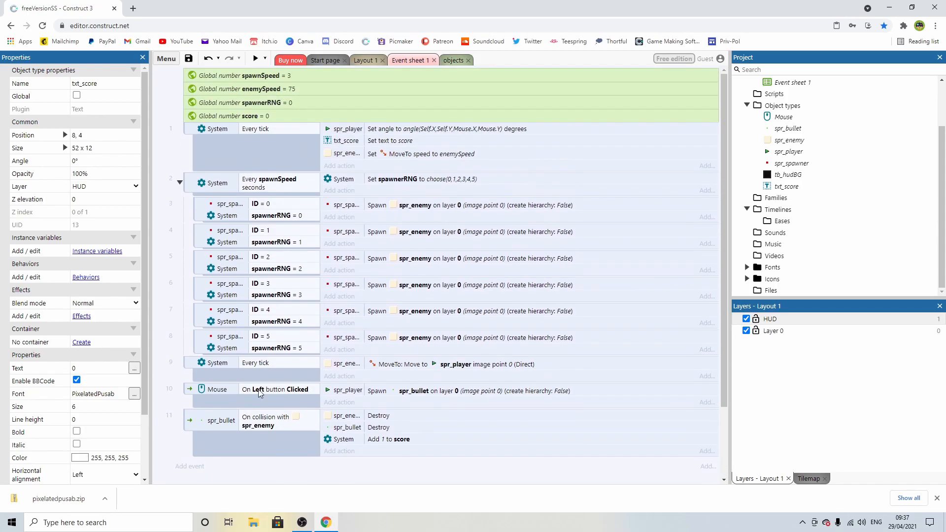
{"action": "scroll", "coordinate": [274, 389], "scroll_direction": "down", "scroll_amount": 2}
{"action": "right_click", "coordinate": [275, 394]}
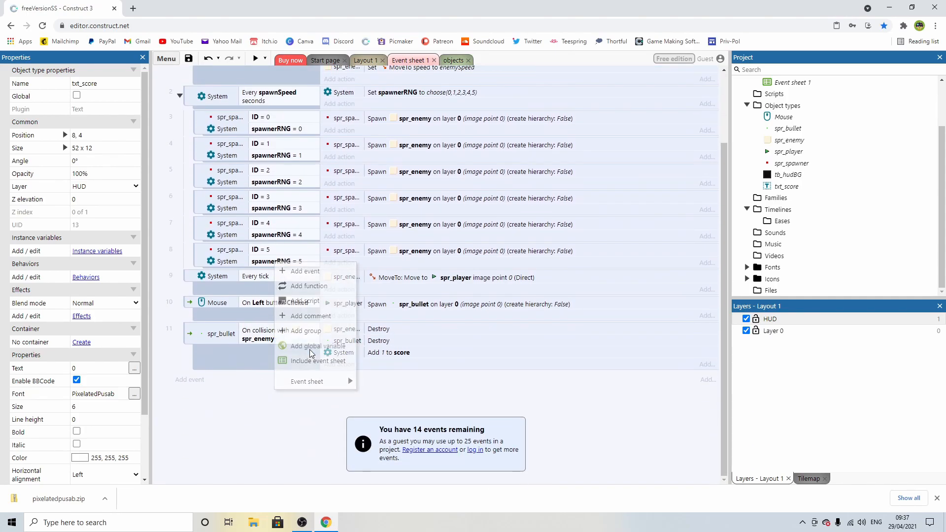
{"action": "left_click", "coordinate": [309, 350]}
{"action": "type", "text": "level"}
{"action": "left_click", "coordinate": [420, 219]}
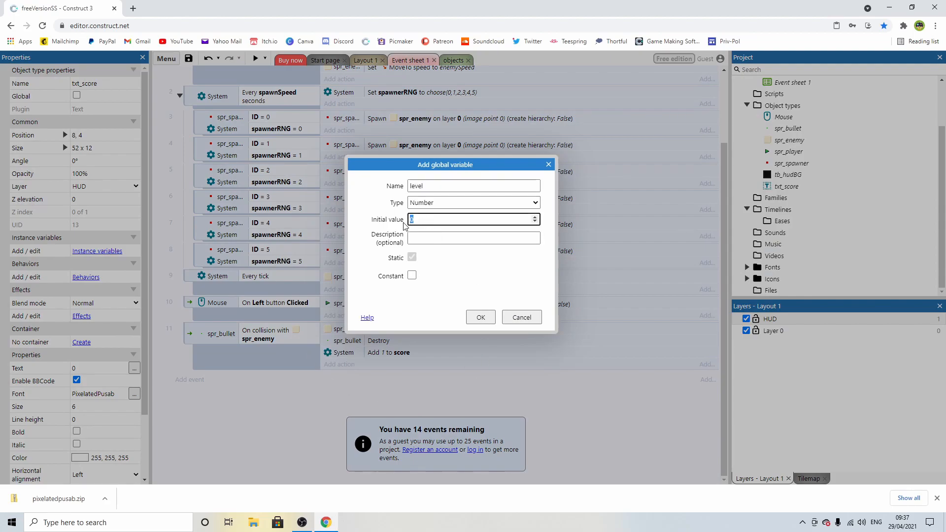
{"action": "type", "text": "1"}
{"action": "key", "text": "Return"}
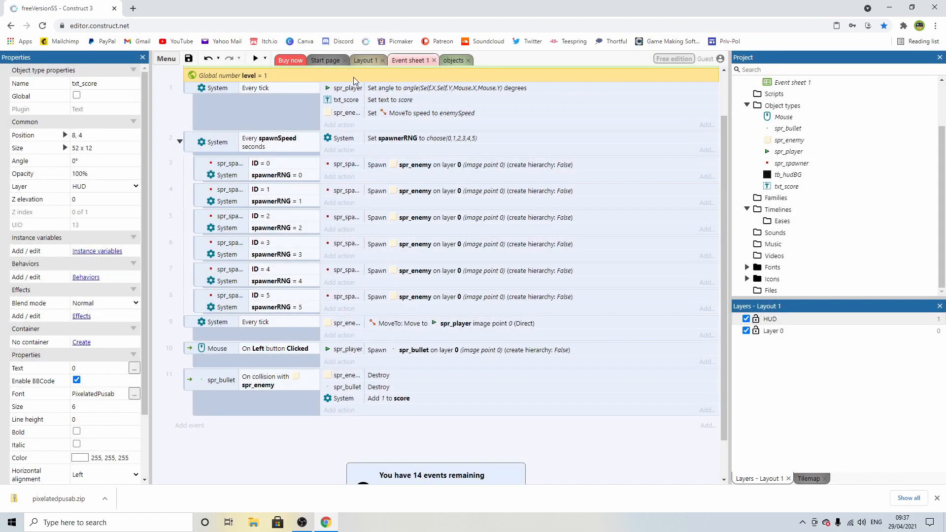
Step: Clone txt_score in Layout 1, place the copy at 264, 4 on the HUD bar and align its text horizontally to Right
{"action": "left_click", "coordinate": [363, 59]}
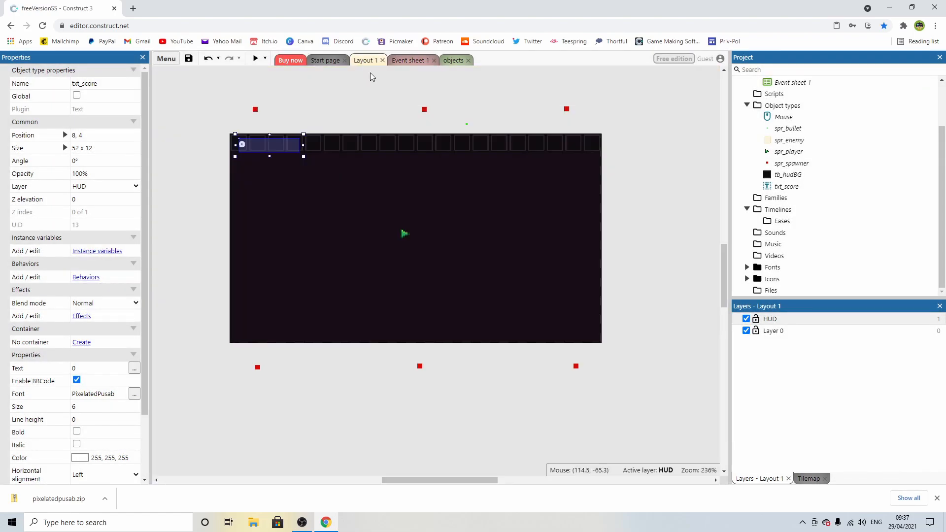
{"action": "right_click", "coordinate": [243, 146]}
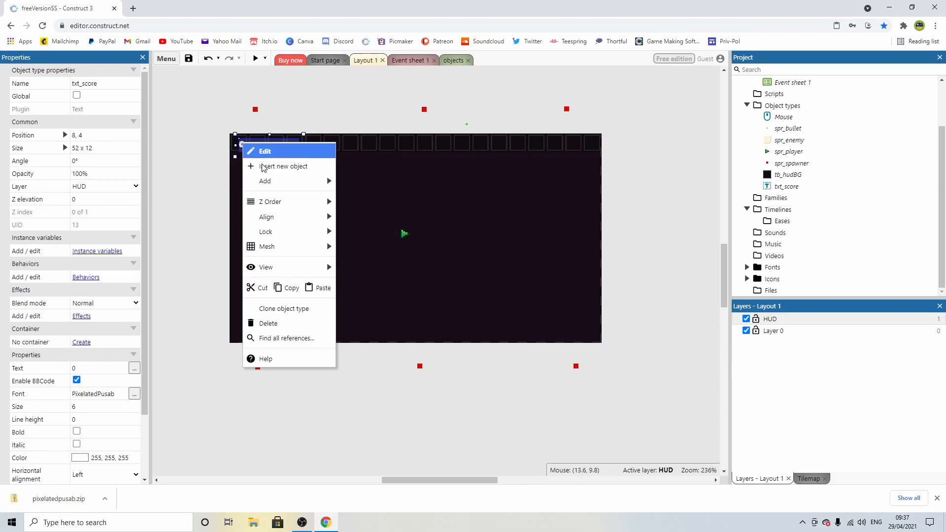
{"action": "left_click", "coordinate": [301, 311]}
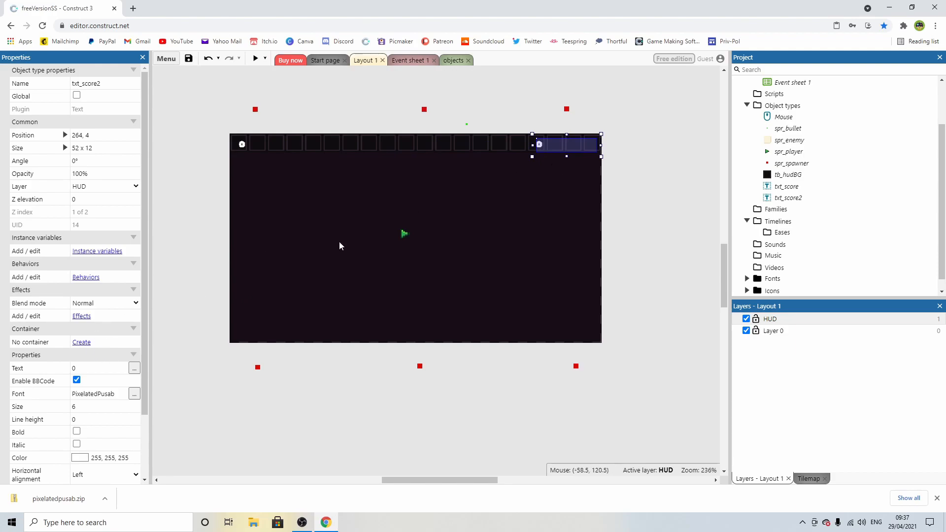
{"action": "scroll", "coordinate": [96, 327], "scroll_direction": "down", "scroll_amount": 2}
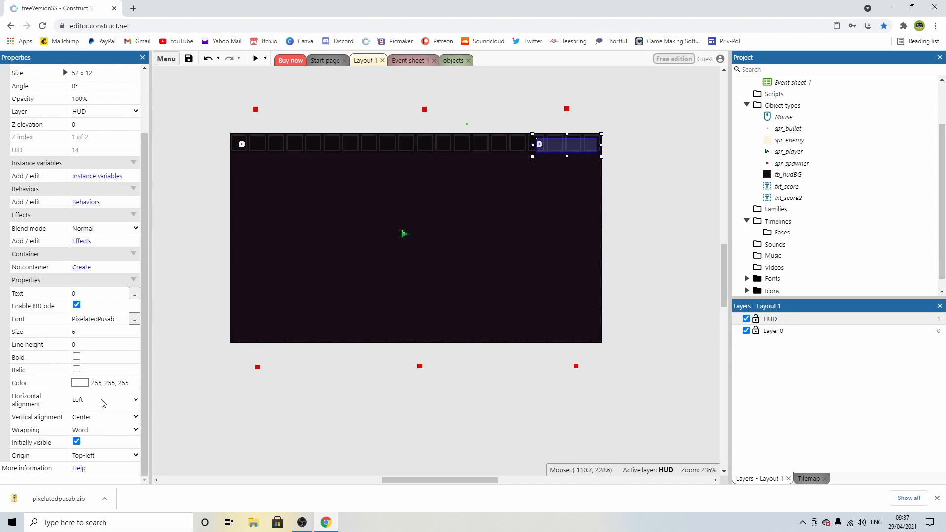
{"action": "left_click", "coordinate": [103, 403]}
{"action": "left_click", "coordinate": [96, 434]}
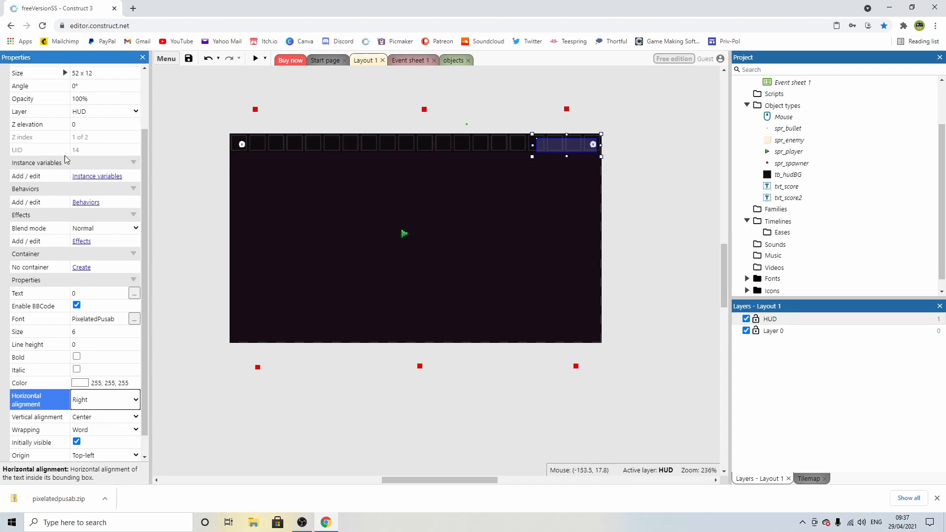
Step: Rename the cloned text object txt_level and set its initial text to 1
{"action": "scroll", "coordinate": [63, 158], "scroll_direction": "up", "scroll_amount": 2}
{"action": "left_click", "coordinate": [110, 82]}
{"action": "left_click", "coordinate": [110, 82]}
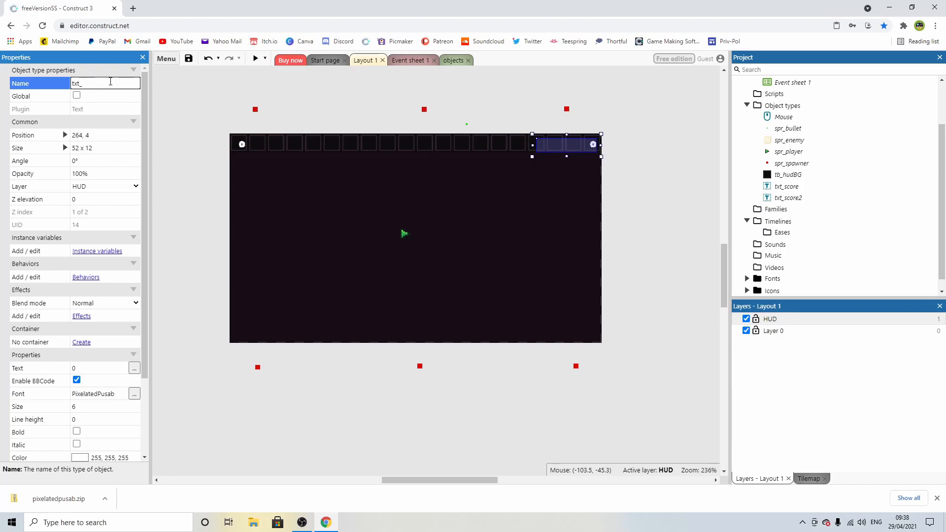
{"action": "key", "text": "Return"}
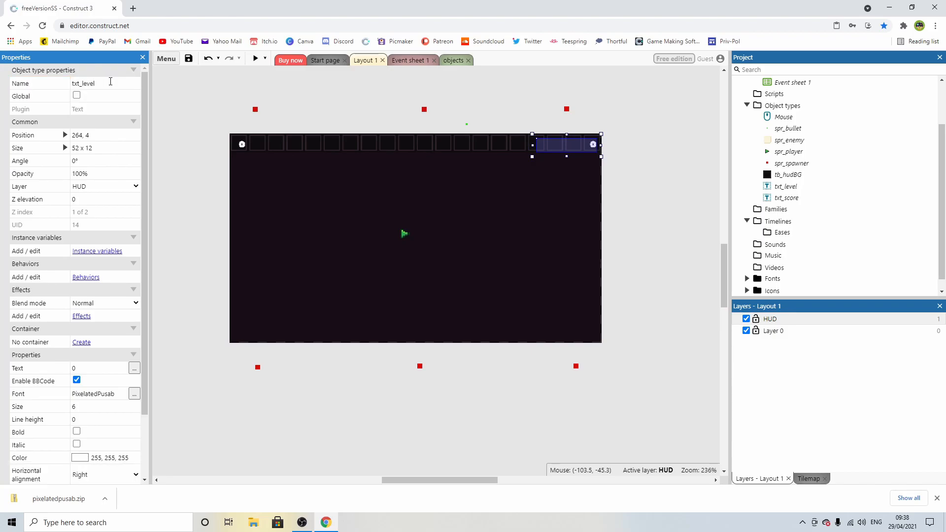
{"action": "left_click", "coordinate": [92, 369]}
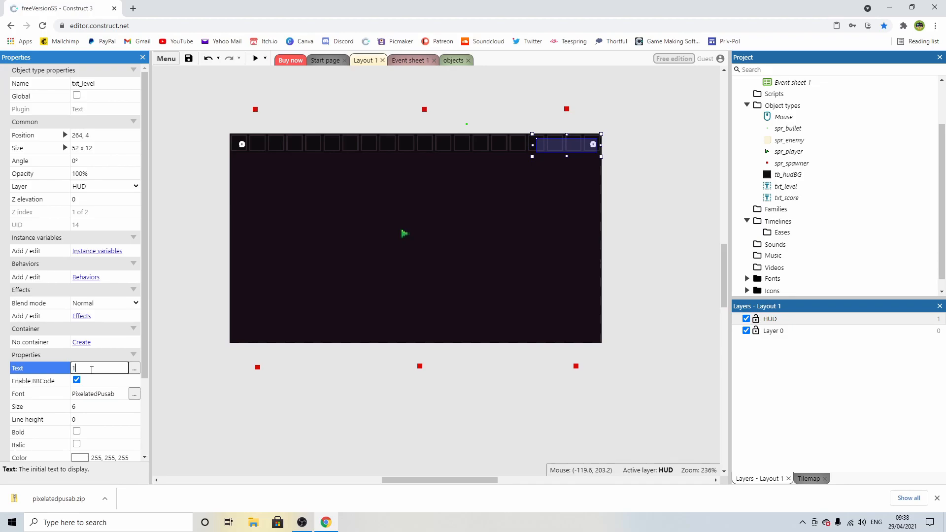
{"action": "key", "text": "Tab"}
{"action": "left_click", "coordinate": [626, 110]}
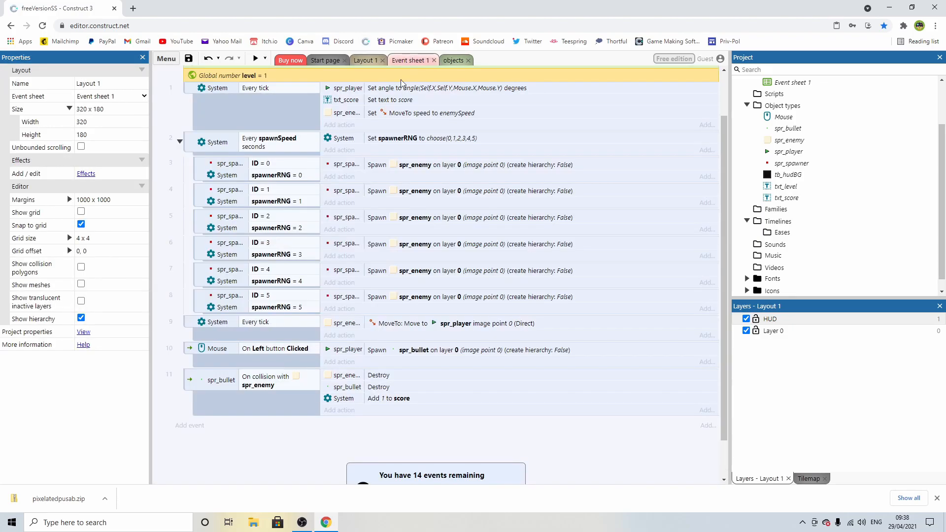
Step: Add an action to the first Every tick event that sets txt_level's text to the level variable
{"action": "left_click", "coordinate": [398, 60]}
{"action": "scroll", "coordinate": [315, 119], "scroll_direction": "up", "scroll_amount": 1}
{"action": "left_click", "coordinate": [382, 155]}
{"action": "left_click", "coordinate": [342, 180]}
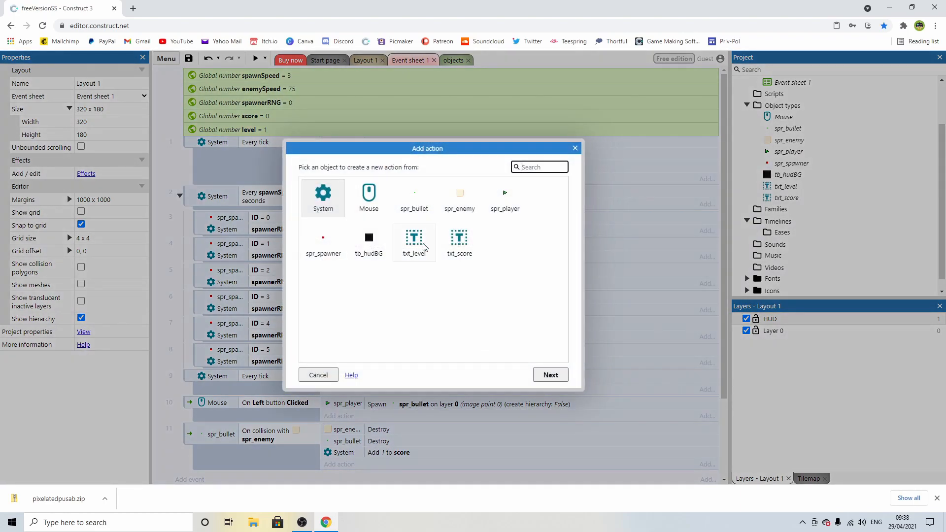
{"action": "left_click", "coordinate": [418, 246]}
{"action": "double_click", "coordinate": [419, 246]}
{"action": "scroll", "coordinate": [335, 296], "scroll_direction": "down", "scroll_amount": 6}
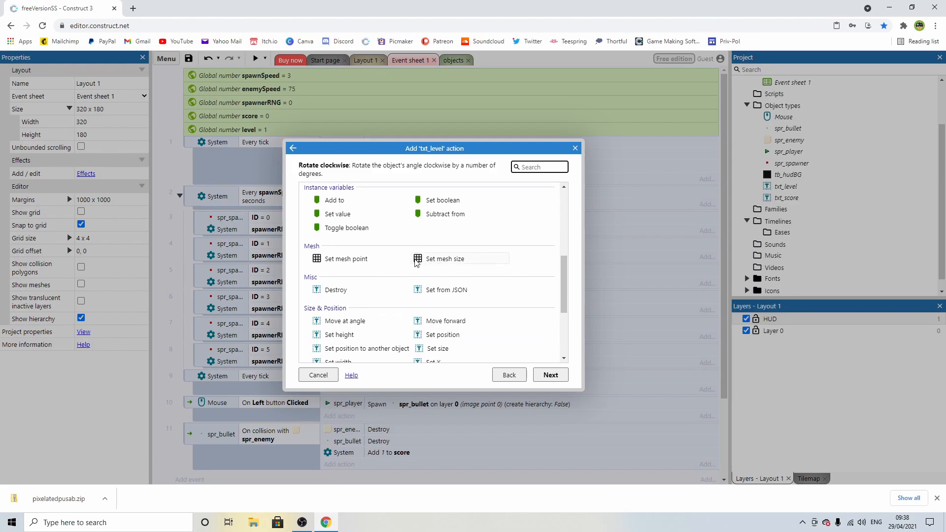
{"action": "double_click", "coordinate": [335, 291]}
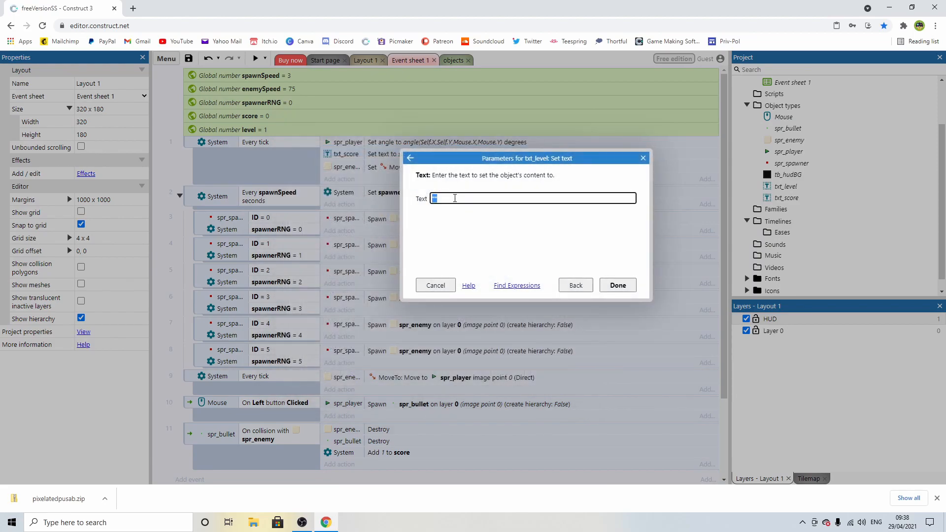
{"action": "type", "text": "\"lev"}
{"action": "type", "text": "level"}
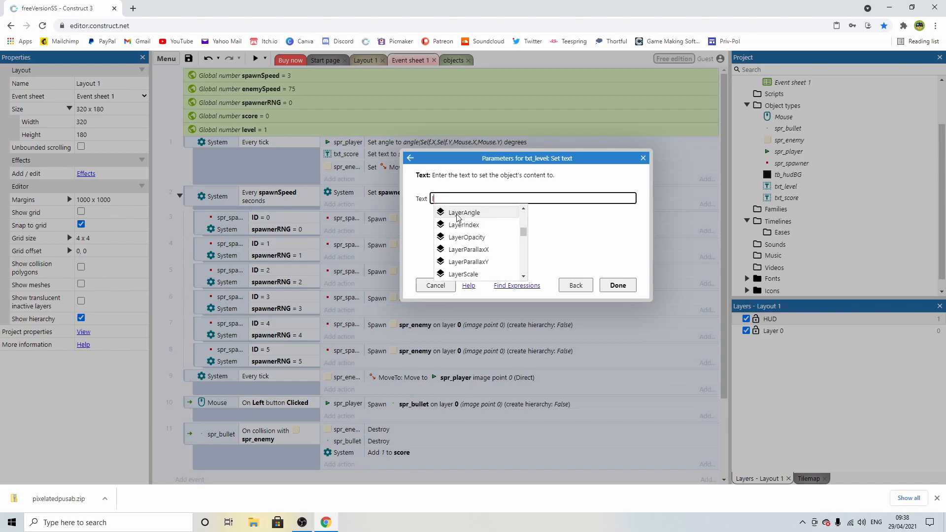
{"action": "left_click", "coordinate": [615, 286]}
Step: Review the level and score variables in the event sheet and their texts on the Layout 1 HUD
{"action": "left_click", "coordinate": [263, 129]}
{"action": "left_click", "coordinate": [368, 59]}
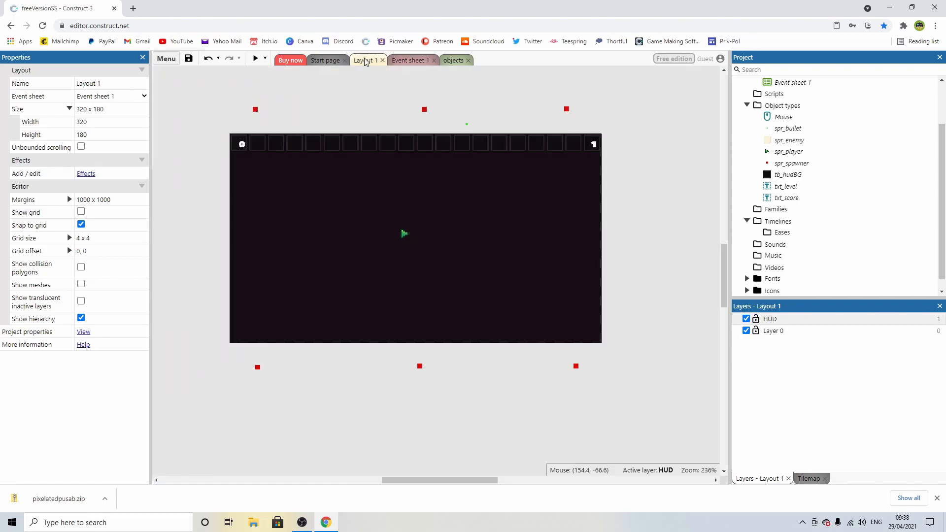
{"action": "left_click", "coordinate": [418, 61]}
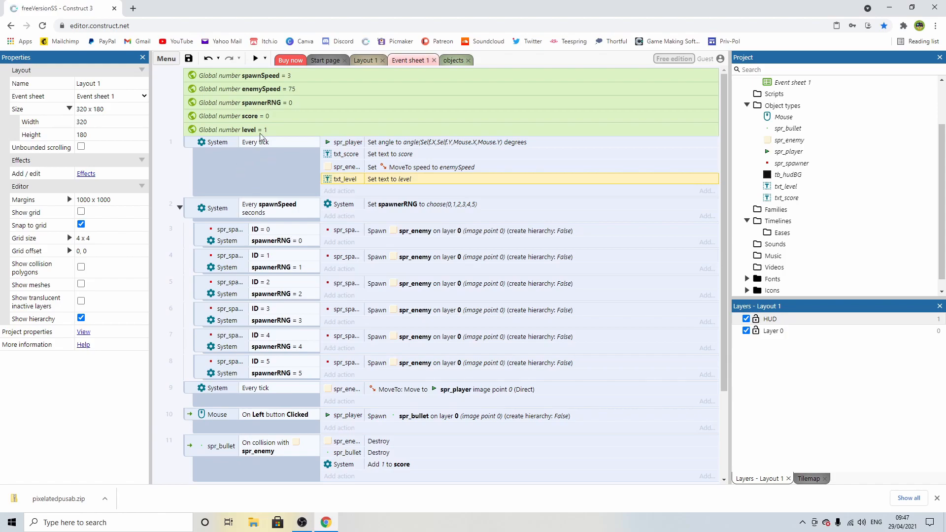
{"action": "left_click", "coordinate": [264, 117]}
{"action": "left_click", "coordinate": [279, 118]}
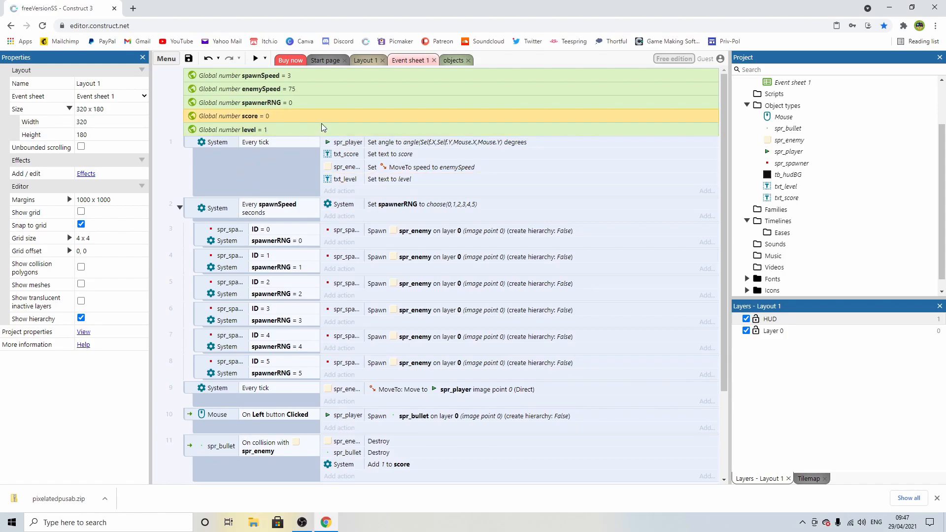
{"action": "scroll", "coordinate": [323, 127], "scroll_direction": "down", "scroll_amount": 2}
{"action": "scroll", "coordinate": [238, 392], "scroll_direction": "up", "scroll_amount": 2}
{"action": "scroll", "coordinate": [238, 393], "scroll_direction": "down", "scroll_amount": 2}
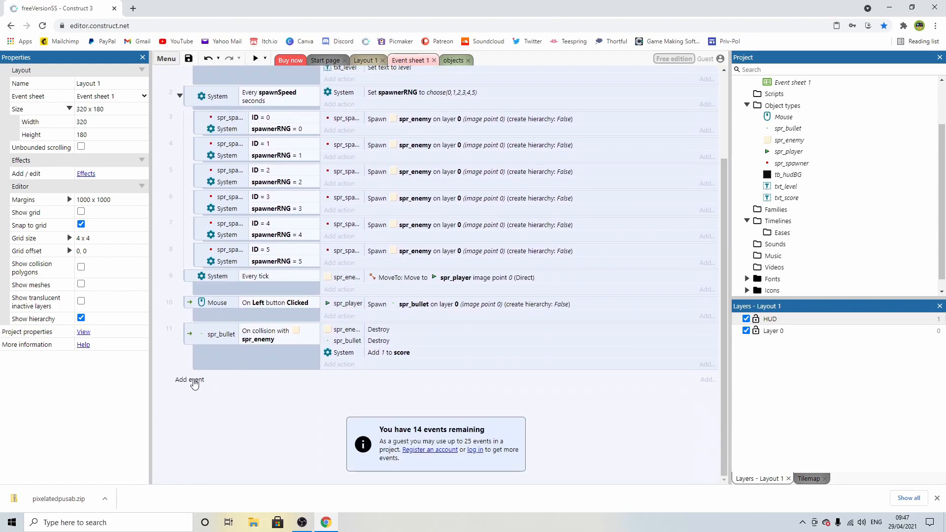
Step: Add a System Every X seconds event with an interval of 10 seconds at the end of the event sheet
{"action": "left_click", "coordinate": [194, 381]}
{"action": "double_click", "coordinate": [323, 194]}
{"action": "scroll", "coordinate": [462, 284], "scroll_direction": "down", "scroll_amount": 5}
{"action": "scroll", "coordinate": [461, 283], "scroll_direction": "down", "scroll_amount": 1}
{"action": "double_click", "coordinate": [452, 350]}
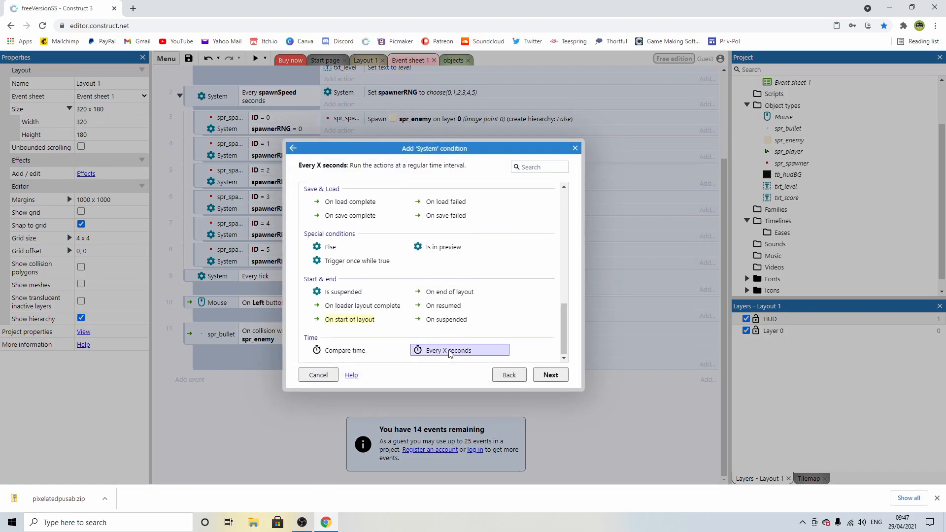
{"action": "type", "text": "5"}
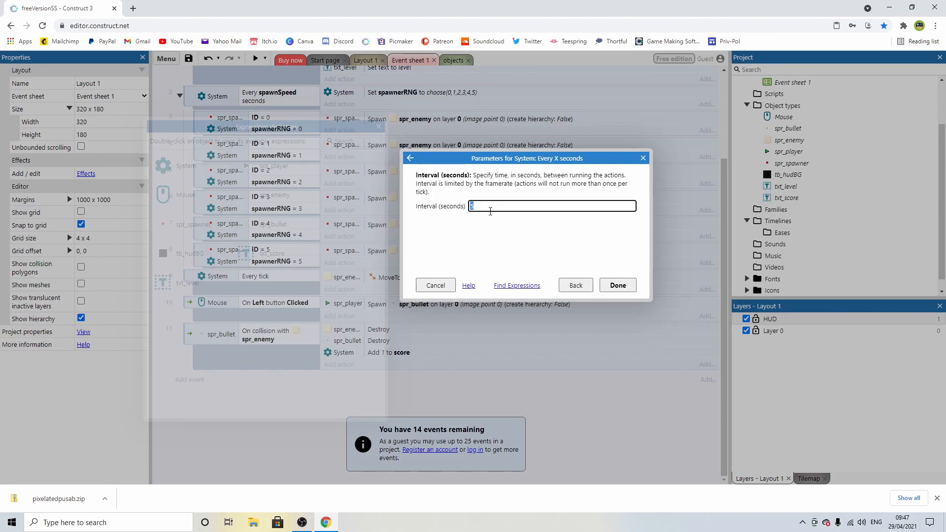
{"action": "type", "text": "10"}
{"action": "left_click", "coordinate": [618, 286]}
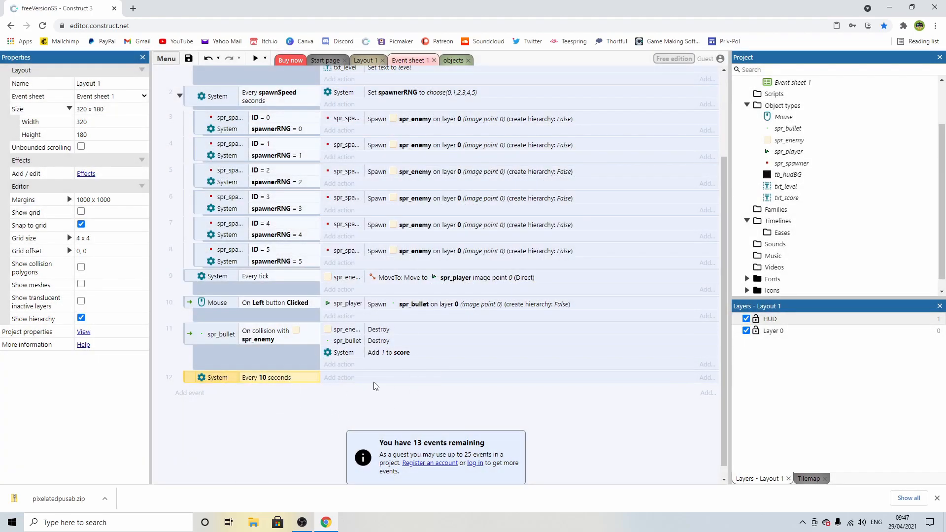
Step: Add a System action to the Every 10 seconds event that adds 1 to level
{"action": "left_click", "coordinate": [335, 378]}
{"action": "double_click", "coordinate": [321, 197]}
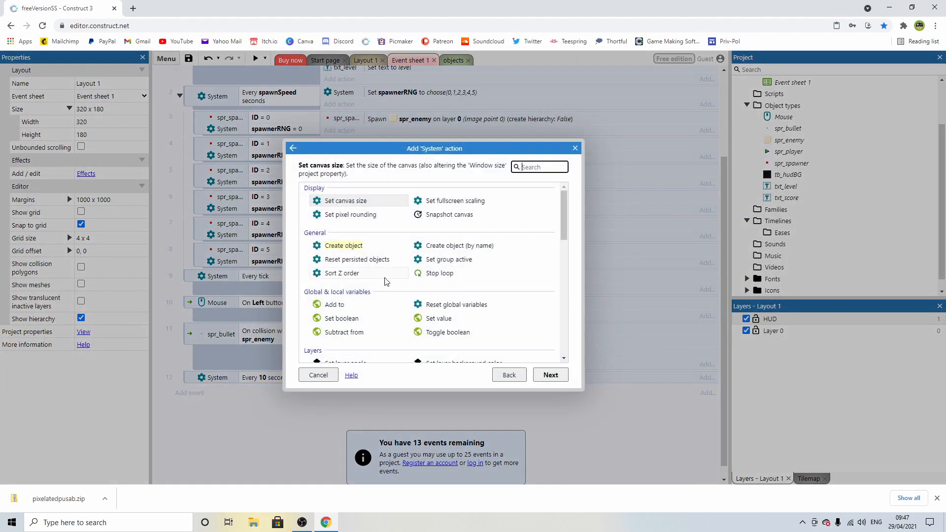
{"action": "double_click", "coordinate": [334, 305]}
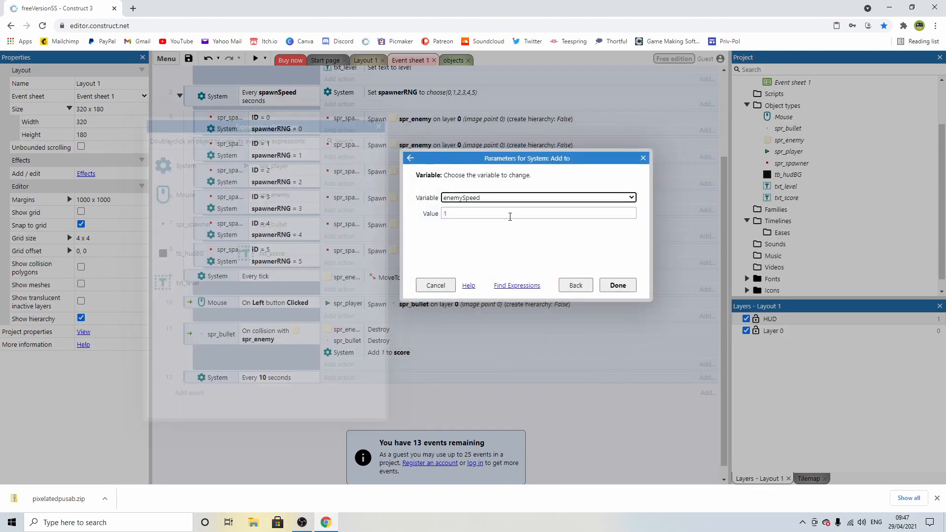
{"action": "left_click", "coordinate": [463, 198]}
{"action": "left_click", "coordinate": [460, 217]}
{"action": "left_click", "coordinate": [497, 213]}
{"action": "left_click", "coordinate": [617, 285]}
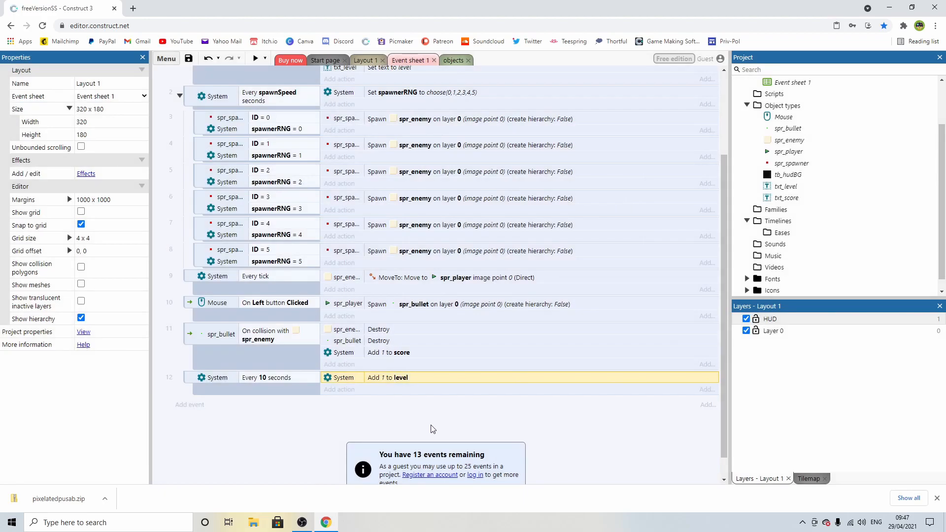
Step: Review the global variables and the Every 10 seconds event that raises the level
{"action": "scroll", "coordinate": [361, 390], "scroll_direction": "down", "scroll_amount": 1}
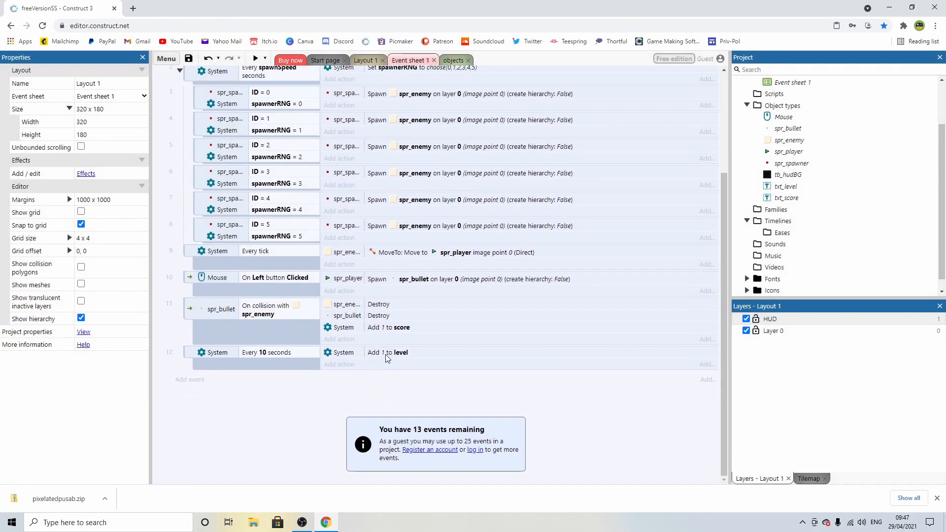
{"action": "scroll", "coordinate": [387, 359], "scroll_direction": "up", "scroll_amount": 5}
{"action": "scroll", "coordinate": [387, 359], "scroll_direction": "down", "scroll_amount": 5}
{"action": "scroll", "coordinate": [370, 340], "scroll_direction": "up", "scroll_amount": 5}
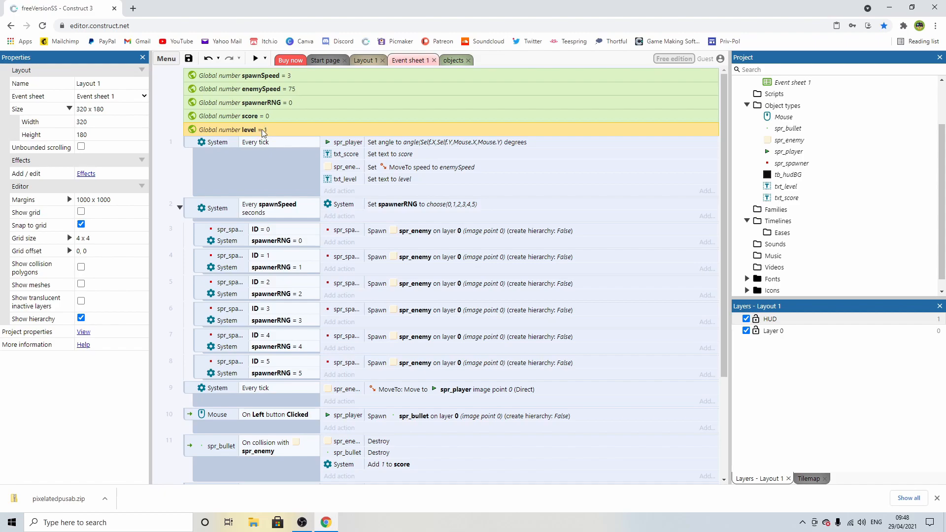
{"action": "scroll", "coordinate": [274, 173], "scroll_direction": "down", "scroll_amount": 2}
{"action": "scroll", "coordinate": [275, 173], "scroll_direction": "up", "scroll_amount": 2}
{"action": "scroll", "coordinate": [313, 171], "scroll_direction": "down", "scroll_amount": 3}
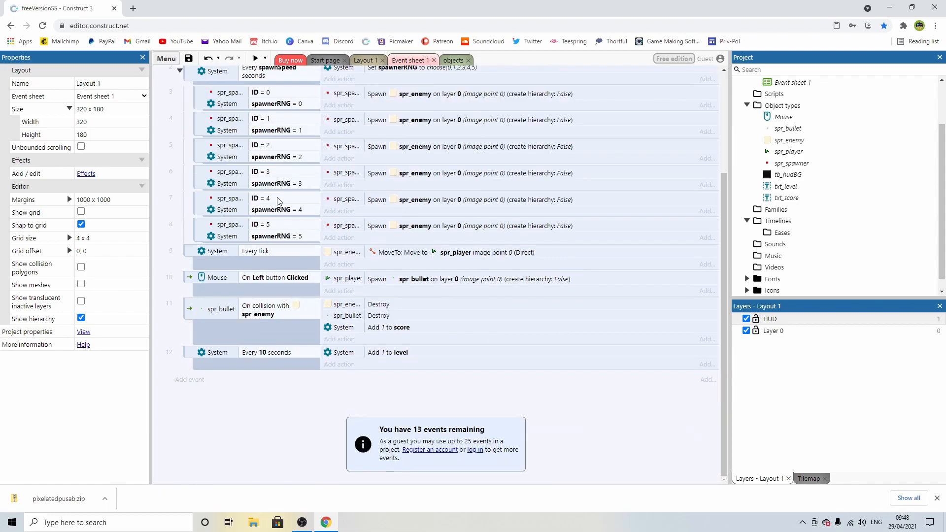
Step: Add a System Compare variable event at the end of the event sheet that checks whether level equals 1
{"action": "left_click", "coordinate": [194, 382]}
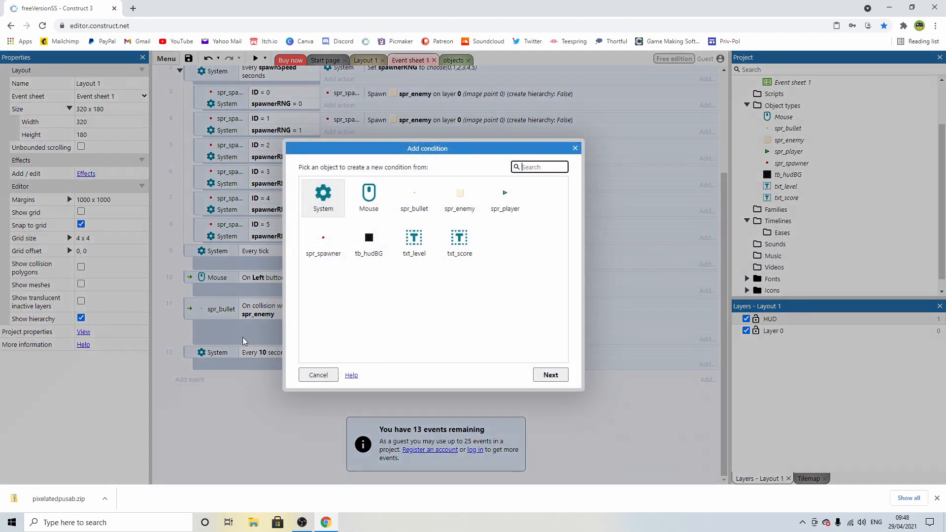
{"action": "double_click", "coordinate": [320, 194]}
{"action": "scroll", "coordinate": [365, 242], "scroll_direction": "down", "scroll_amount": 1}
{"action": "scroll", "coordinate": [365, 241], "scroll_direction": "down", "scroll_amount": 1}
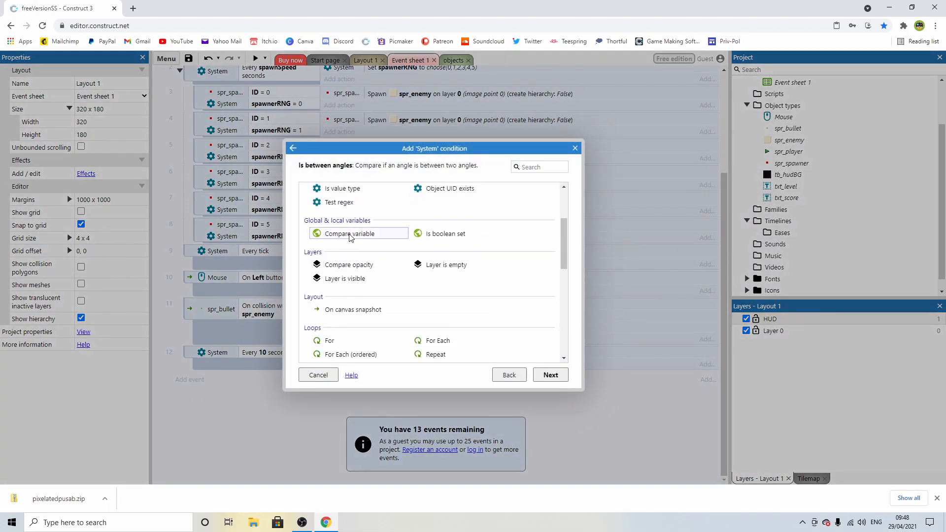
{"action": "double_click", "coordinate": [345, 234]}
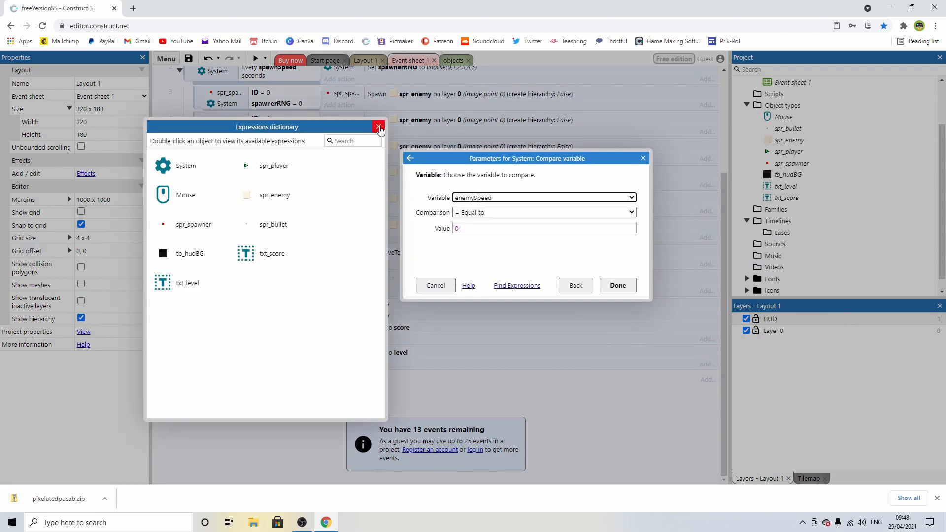
{"action": "left_click", "coordinate": [379, 127]}
{"action": "left_click", "coordinate": [494, 197]}
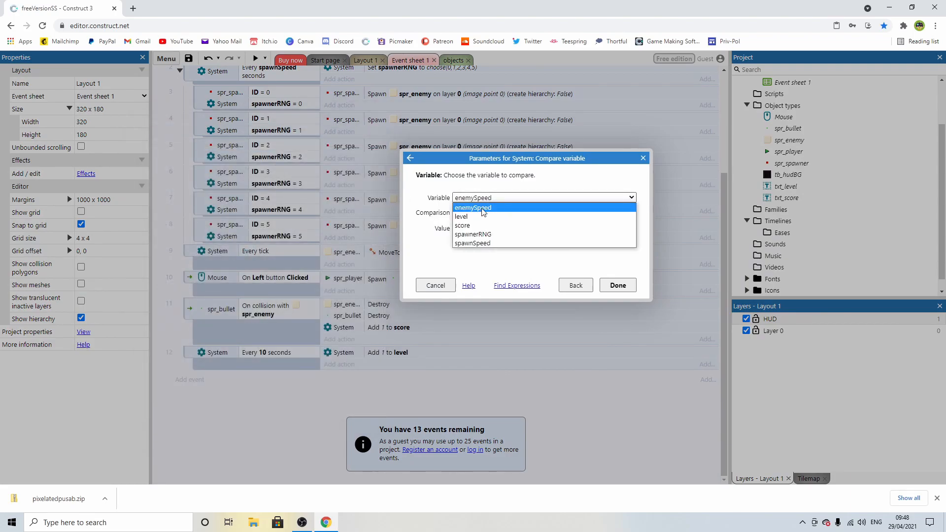
{"action": "left_click", "coordinate": [472, 217]}
{"action": "left_click", "coordinate": [468, 229]}
{"action": "type", "text": "1"}
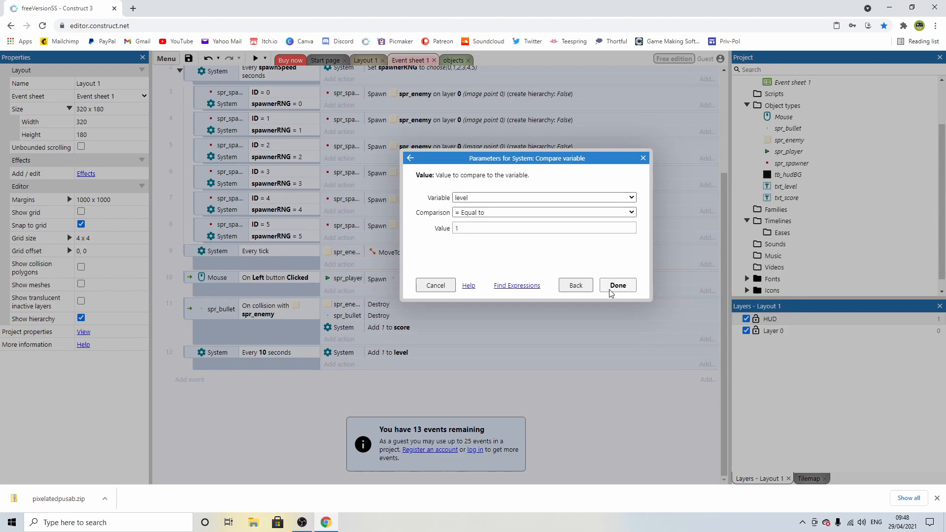
{"action": "left_click", "coordinate": [614, 287]}
Step: Add a System Set value action to the level = 1 event that sets spawnSpeed to spawnSpeed
{"action": "left_click", "coordinate": [335, 378]}
{"action": "double_click", "coordinate": [323, 195]}
{"action": "double_click", "coordinate": [438, 319]}
{"action": "left_click", "coordinate": [473, 197]}
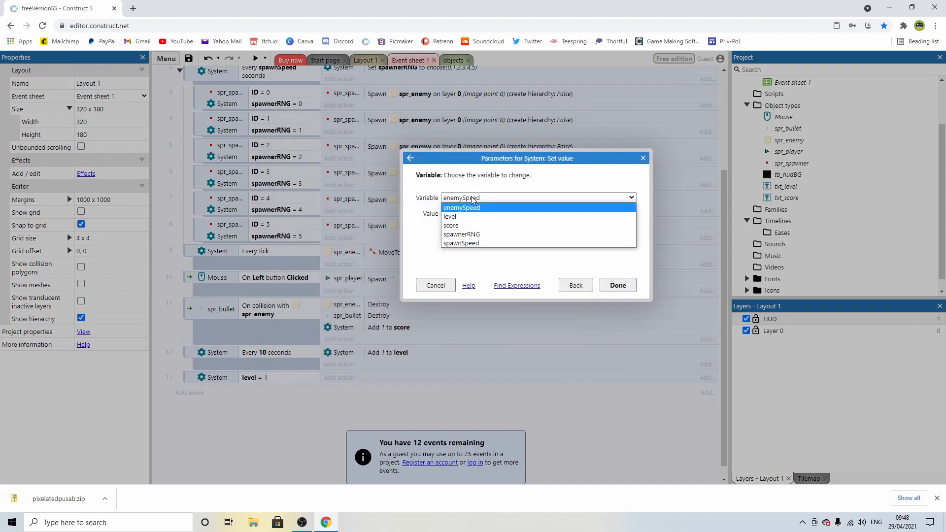
{"action": "left_click", "coordinate": [473, 243]}
{"action": "left_click", "coordinate": [454, 214]}
{"action": "type", "text": "3"}
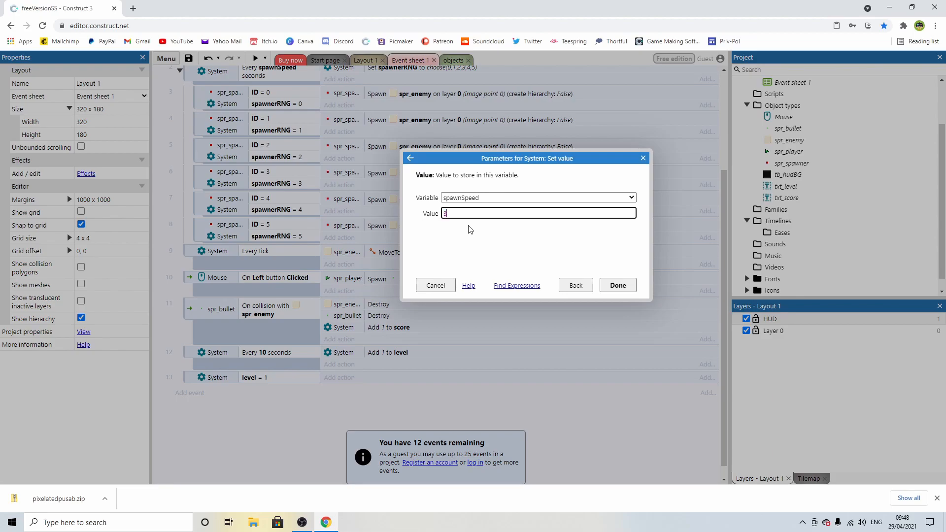
{"action": "key", "text": "BackSpace"}
{"action": "type", "text": "spawnSpeed"}
{"action": "key", "text": "Return"}
{"action": "key", "text": "Return"}
Step: Change the value in the level = 1 event's Set spawnSpeed action to -level
{"action": "scroll", "coordinate": [422, 355], "scroll_direction": "down", "scroll_amount": 1}
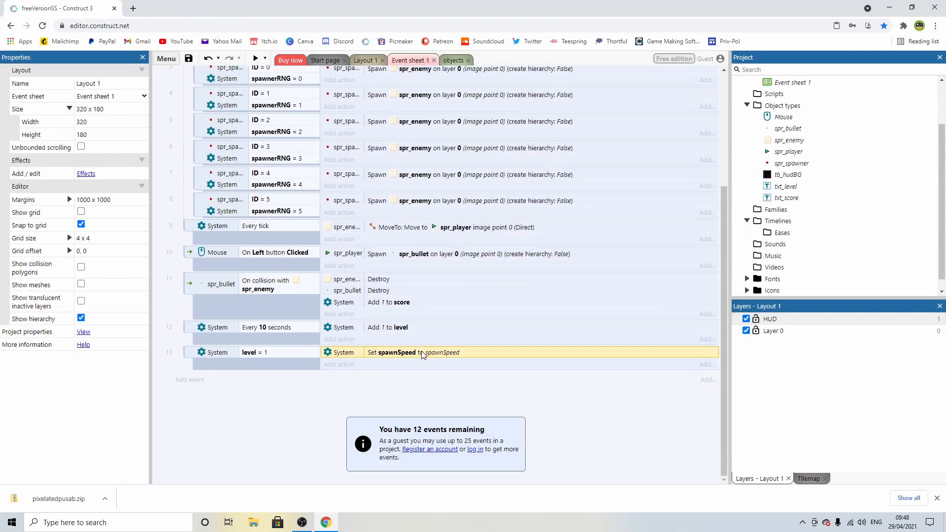
{"action": "double_click", "coordinate": [422, 355]}
{"action": "left_click", "coordinate": [514, 198]}
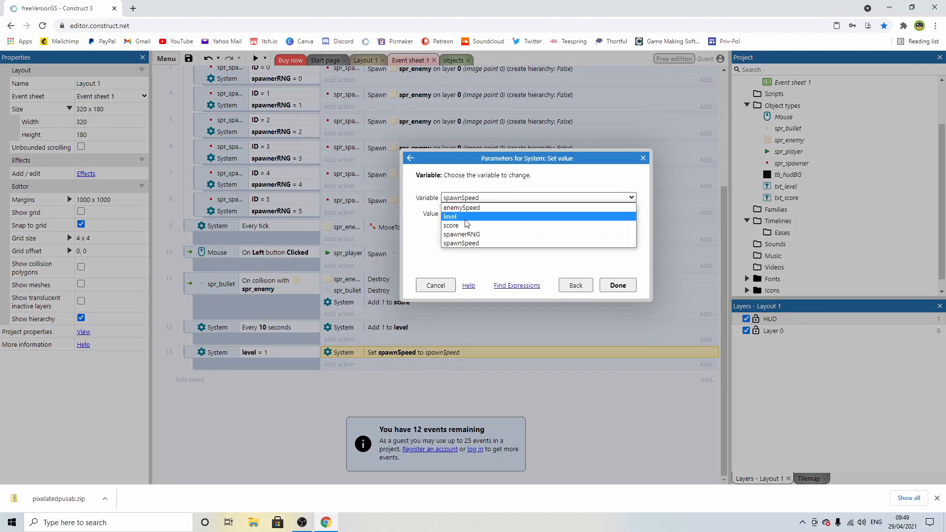
{"action": "left_click", "coordinate": [473, 243]}
{"action": "left_click", "coordinate": [438, 217]}
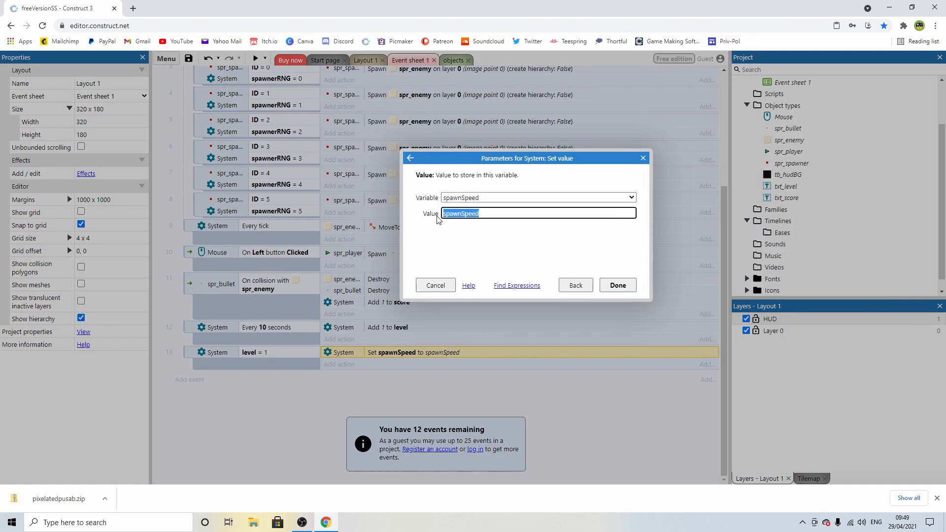
{"action": "type", "text": "level"}
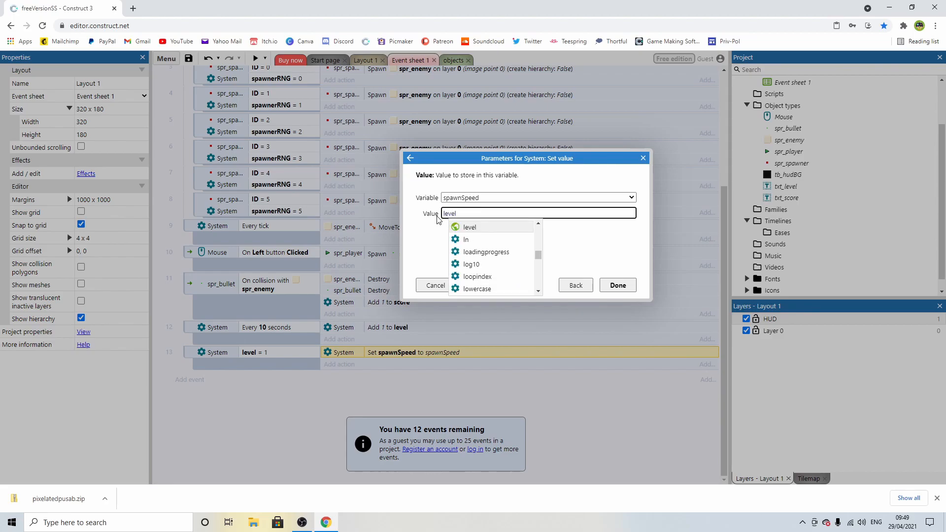
{"action": "type", "text": "/"}
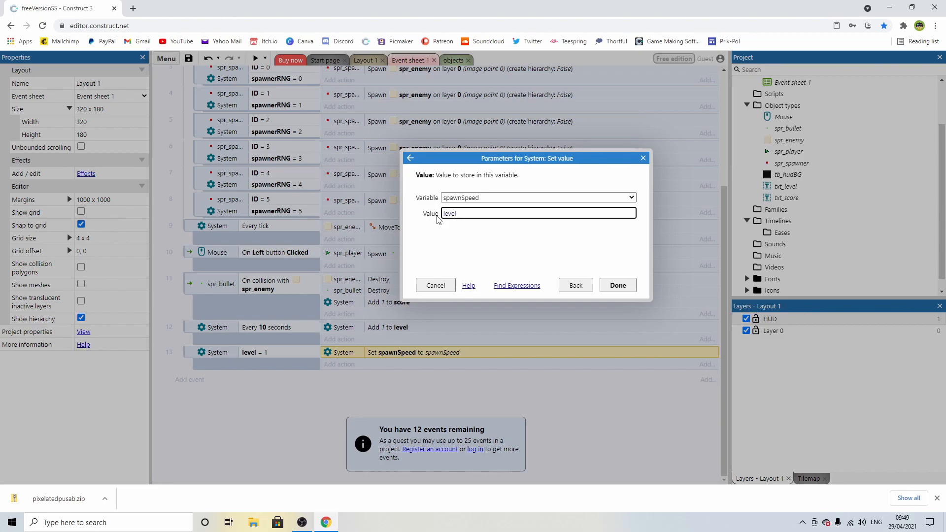
{"action": "key", "text": "Home"}
{"action": "type", "text": "-"}
{"action": "left_click", "coordinate": [623, 285]}
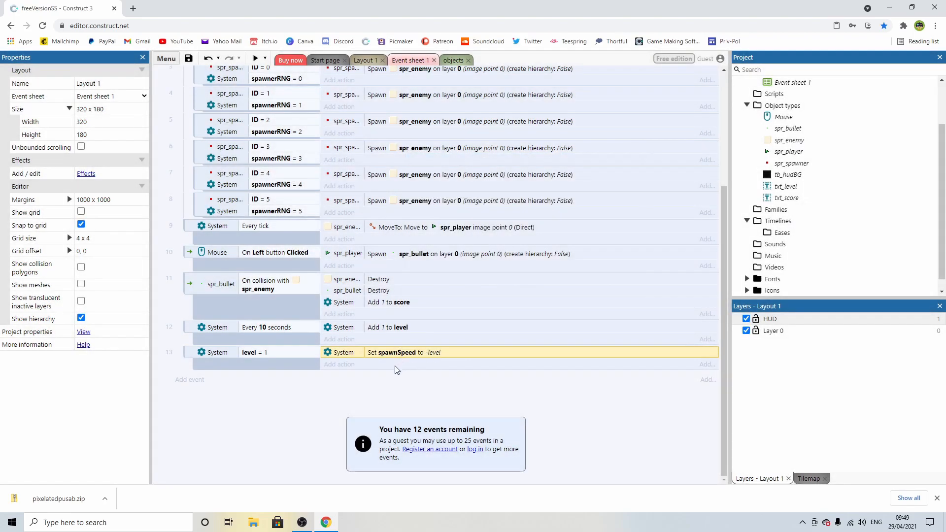
Step: Review the variable and value expression of the Set spawnSpeed action in the level = 1 event
{"action": "scroll", "coordinate": [317, 367], "scroll_direction": "up", "scroll_amount": 1}
{"action": "scroll", "coordinate": [318, 367], "scroll_direction": "down", "scroll_amount": 1}
{"action": "double_click", "coordinate": [345, 353]}
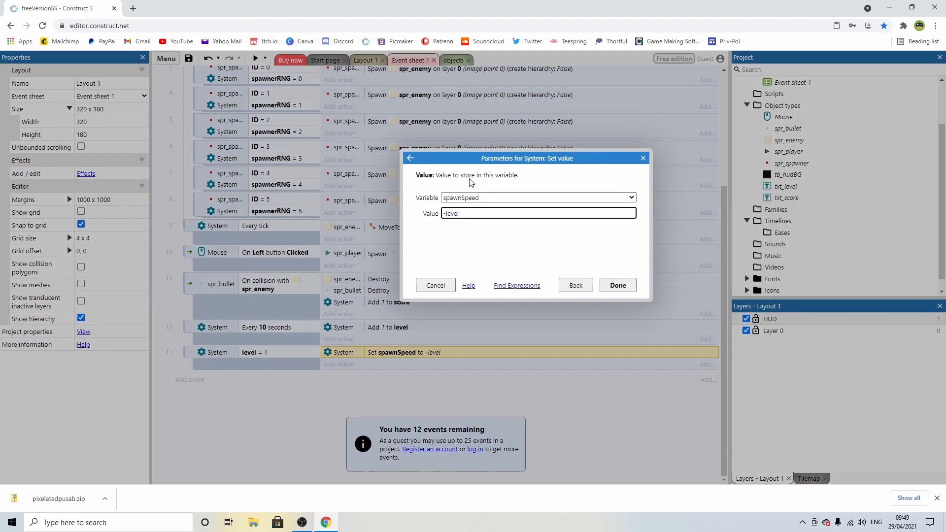
{"action": "left_click_drag", "start_coordinate": [463, 213], "coordinate": [440, 219]}
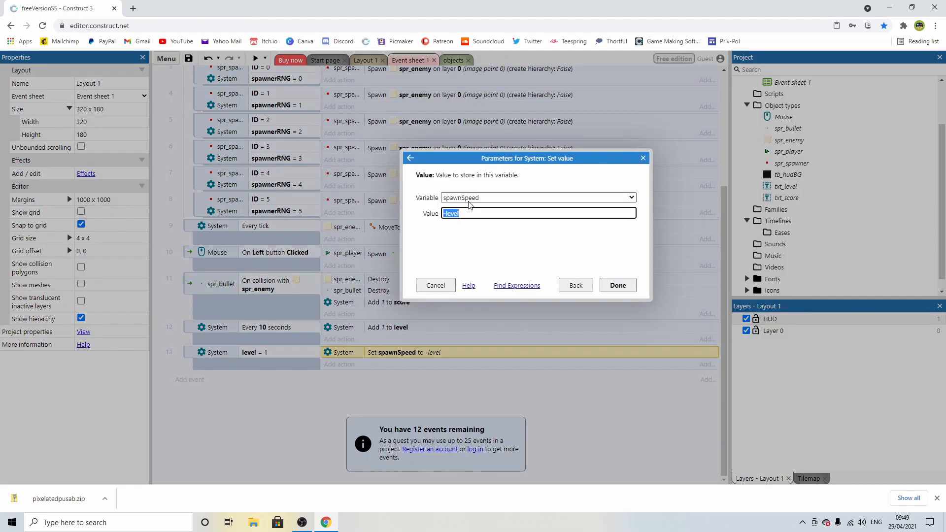
{"action": "left_click", "coordinate": [474, 210]}
{"action": "left_click", "coordinate": [618, 285]}
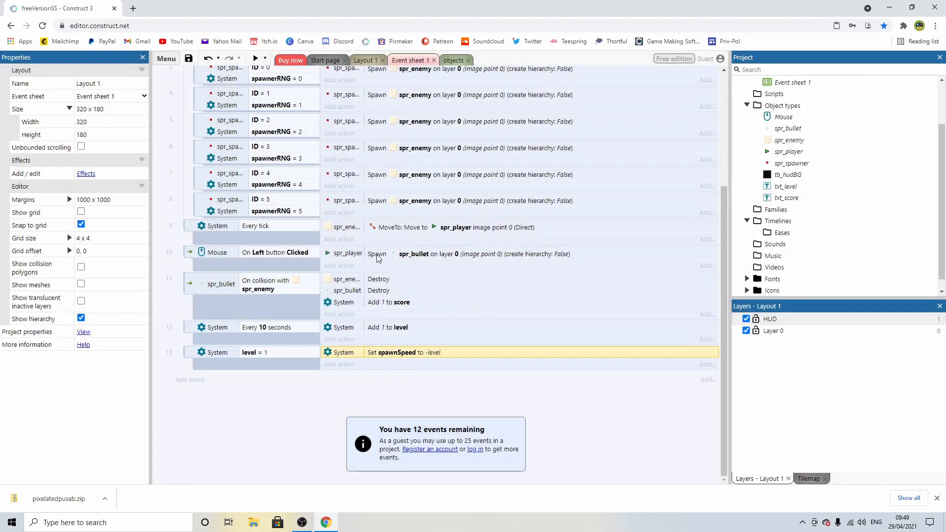
Step: Preview the game to test enemy spawning, and check the spawnSpeed global variable in the event sheet
{"action": "left_click", "coordinate": [256, 59]}
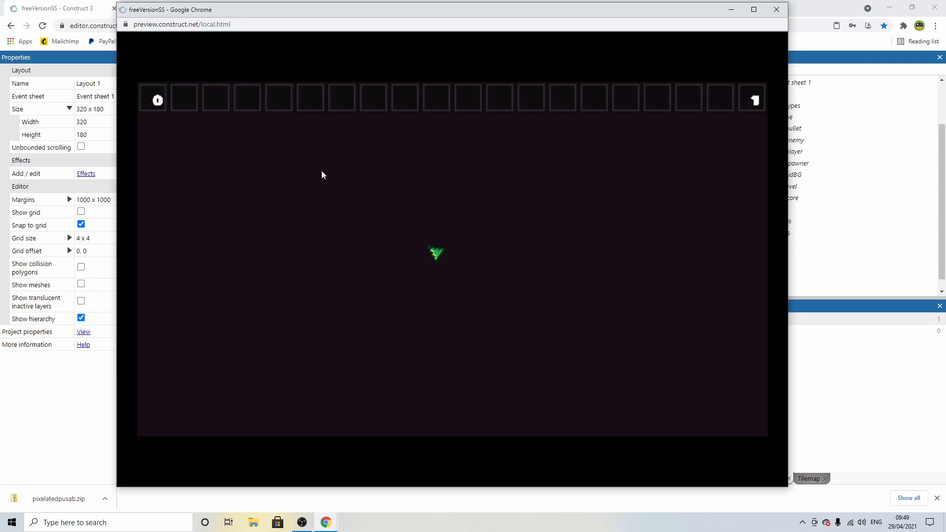
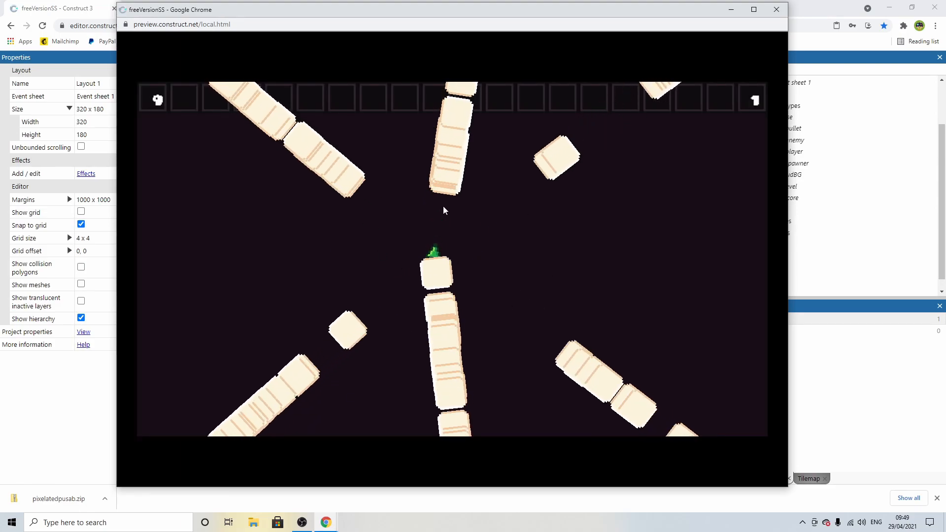
{"action": "left_click", "coordinate": [776, 9]}
{"action": "scroll", "coordinate": [300, 231], "scroll_direction": "up", "scroll_amount": 3}
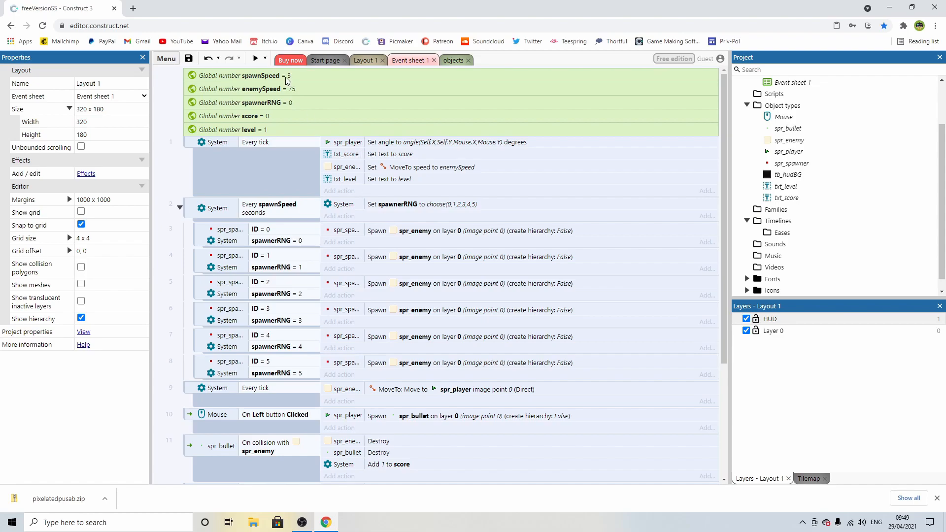
Step: Delete the level = 1 event with its spawnSpeed action from the end of the event sheet
{"action": "scroll", "coordinate": [296, 221], "scroll_direction": "down", "scroll_amount": 4}
{"action": "left_click", "coordinate": [192, 355]}
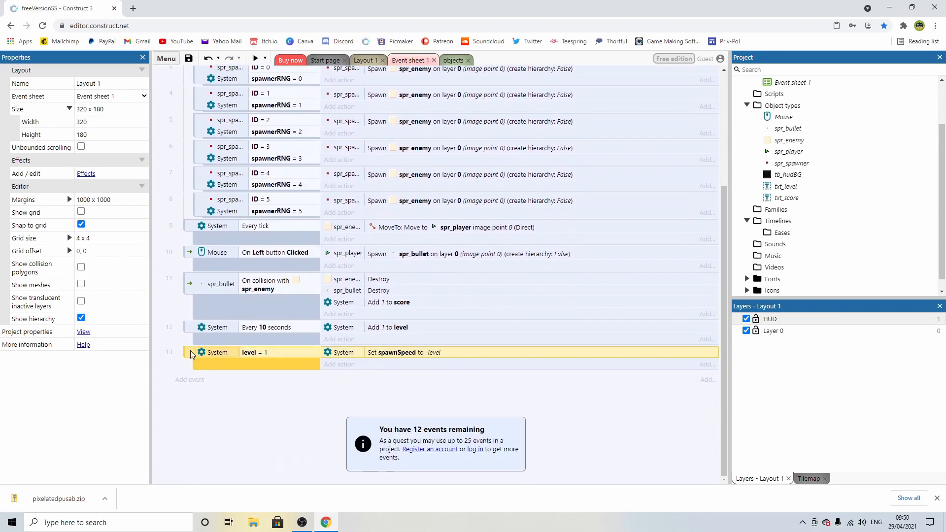
{"action": "key", "text": "Delete"}
{"action": "left_click", "coordinate": [302, 396]}
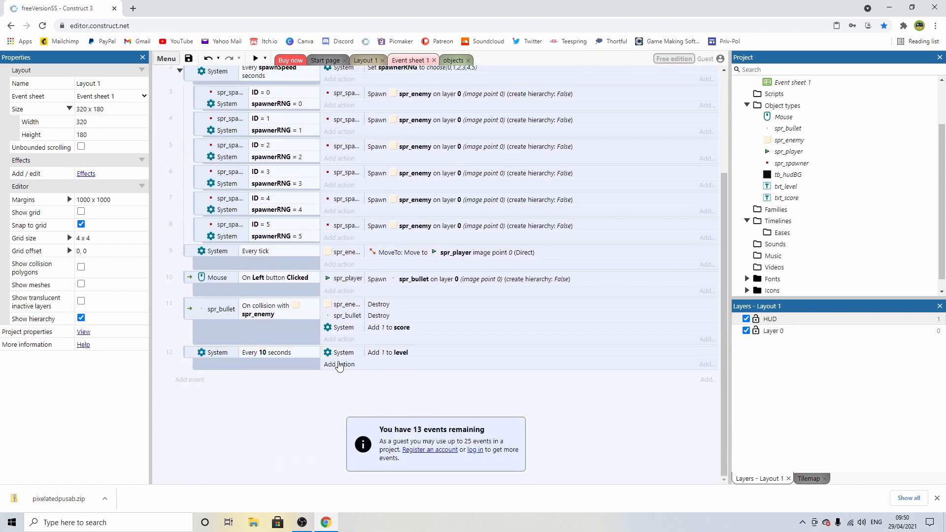
Step: Add a System Subtract from action to the Every 10 seconds event that subtracts 0.25 from spawnSpeed
{"action": "left_click", "coordinate": [374, 353]}
{"action": "left_click", "coordinate": [375, 386]}
{"action": "left_click", "coordinate": [332, 364]}
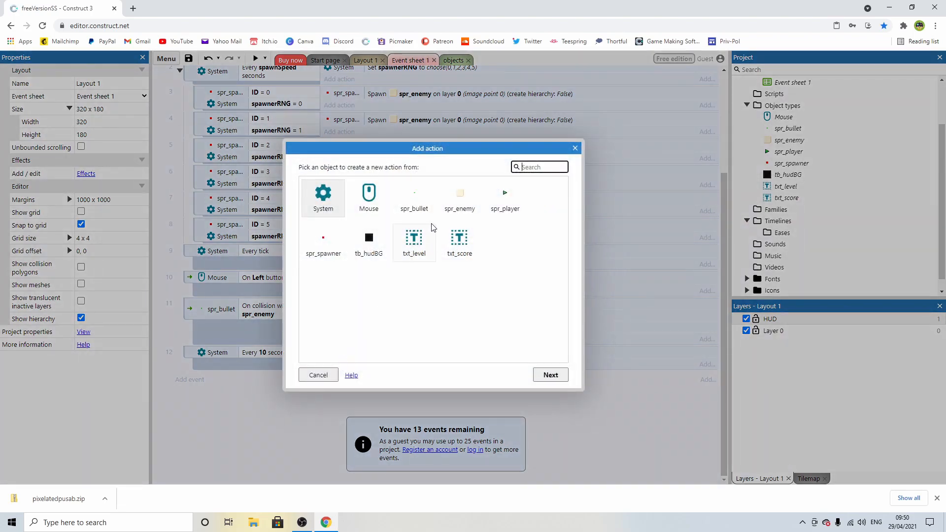
{"action": "double_click", "coordinate": [323, 200]}
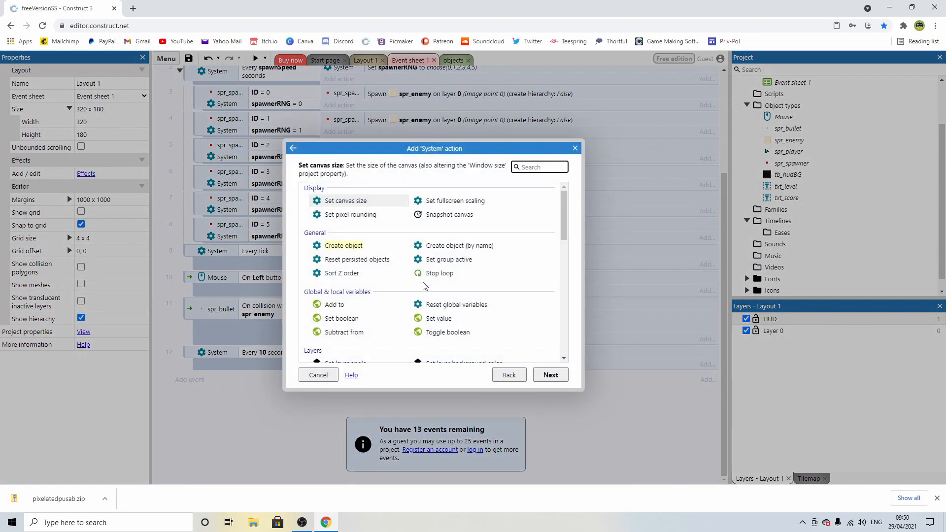
{"action": "double_click", "coordinate": [344, 332]}
{"action": "left_click", "coordinate": [471, 198]}
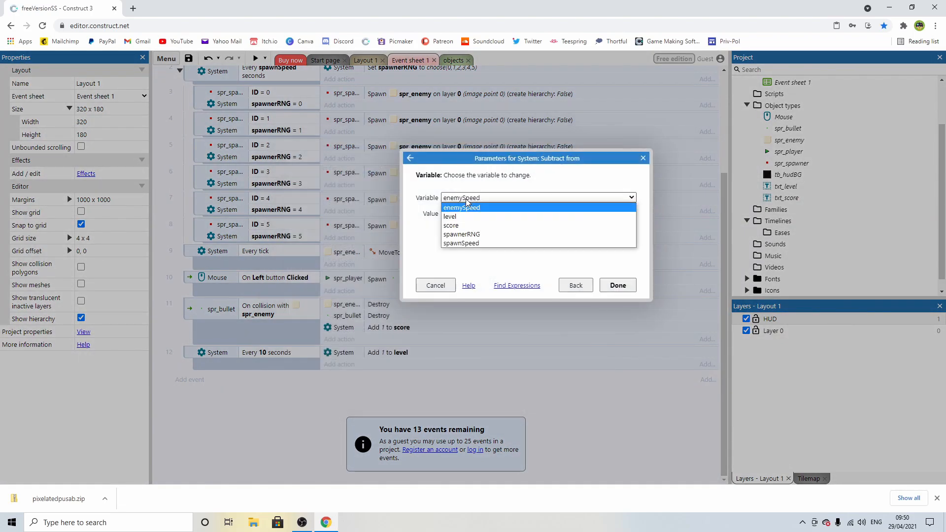
{"action": "left_click", "coordinate": [471, 243]}
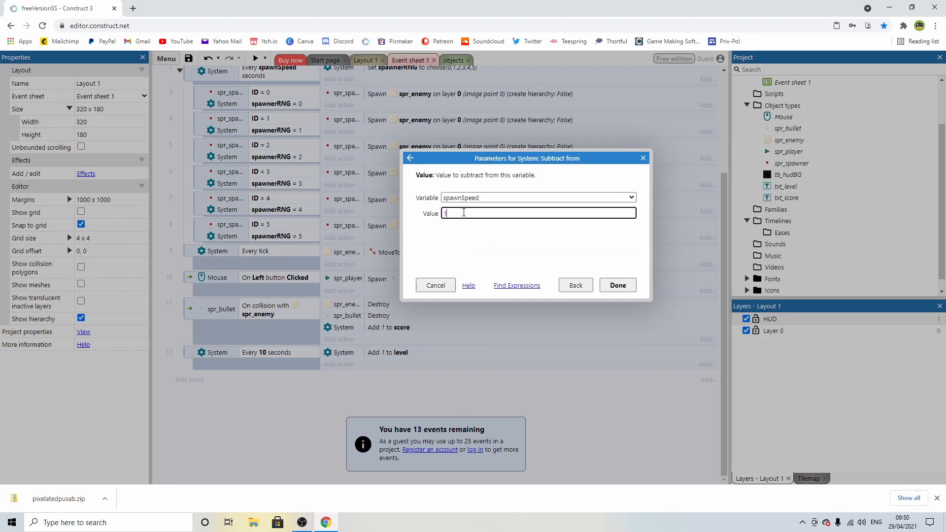
{"action": "type", "text": "0.25"}
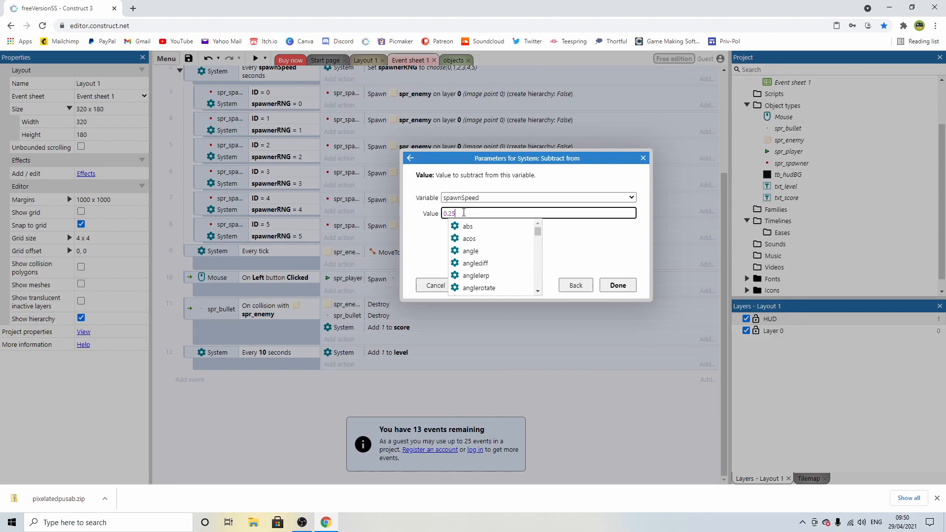
{"action": "key", "text": "Return"}
{"action": "key", "text": "Return"}
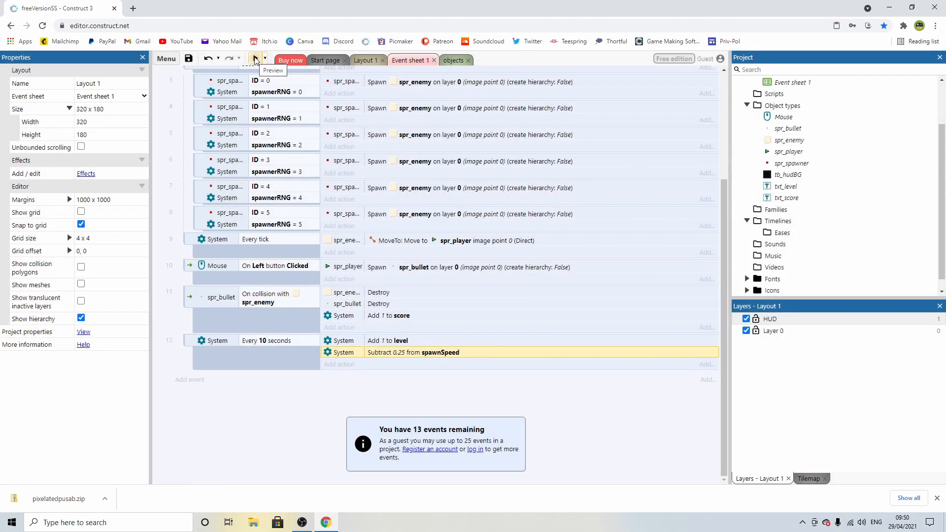
Step: Preview the game, shoot at enemies to test spawning over time, and close the preview
{"action": "left_click", "coordinate": [255, 59]}
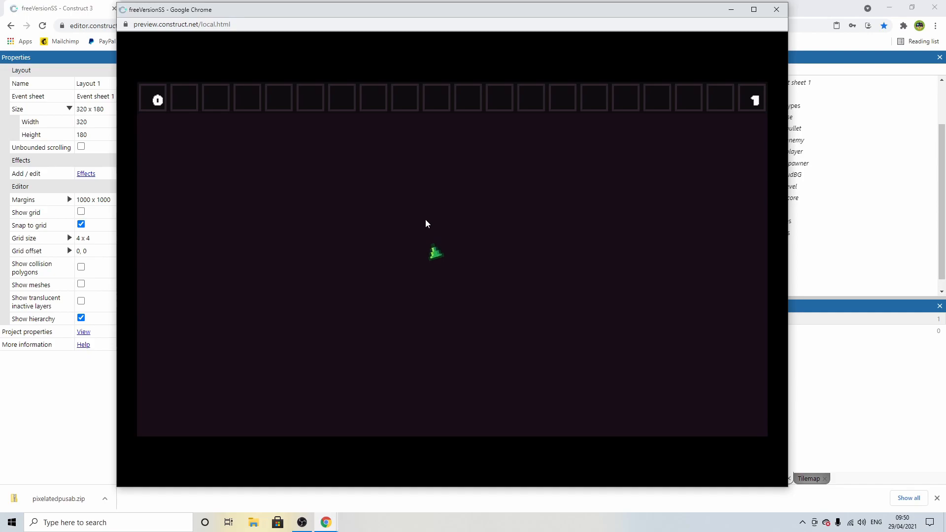
{"action": "left_click", "coordinate": [445, 350]}
{"action": "left_click", "coordinate": [460, 379]}
{"action": "left_click", "coordinate": [783, 11]}
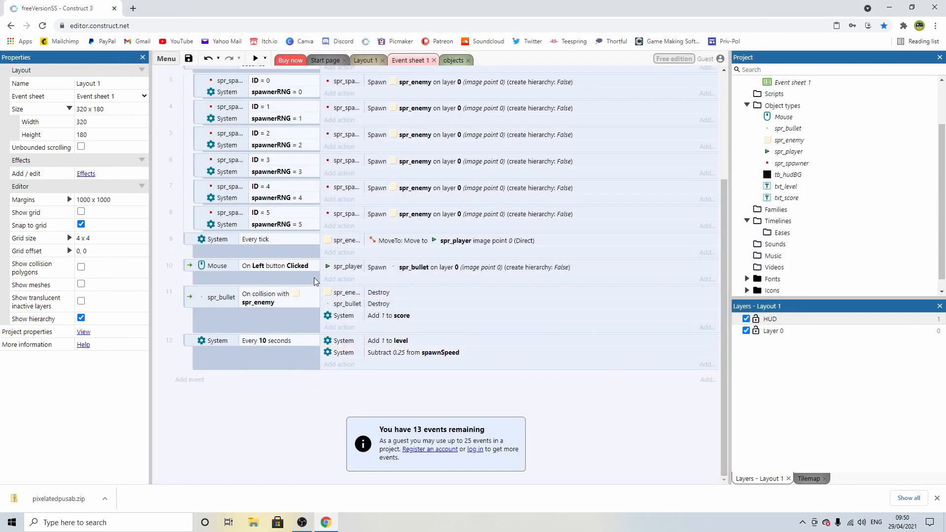
Step: Clone the txt_level text object in Layout 1 and place the copy mid-way along the HUD bar at 128, 4
{"action": "left_click", "coordinate": [364, 60]}
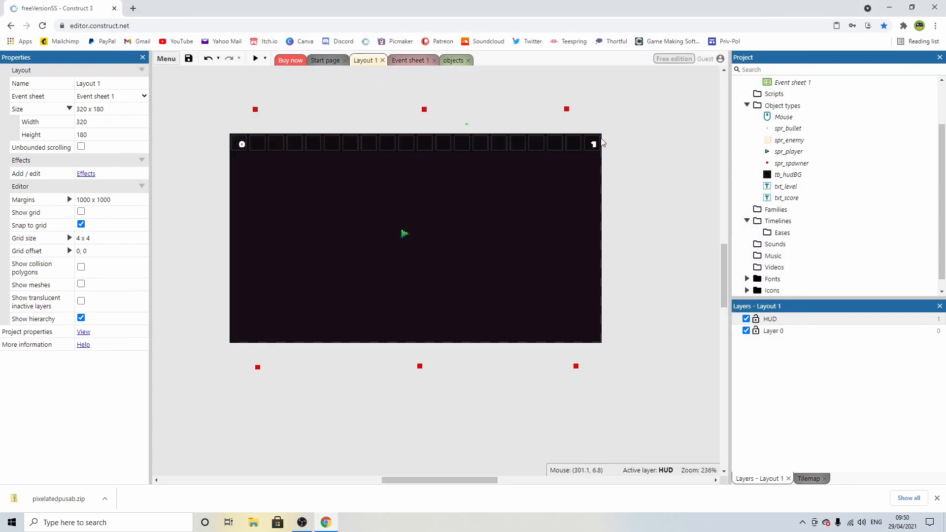
{"action": "left_click", "coordinate": [591, 145]}
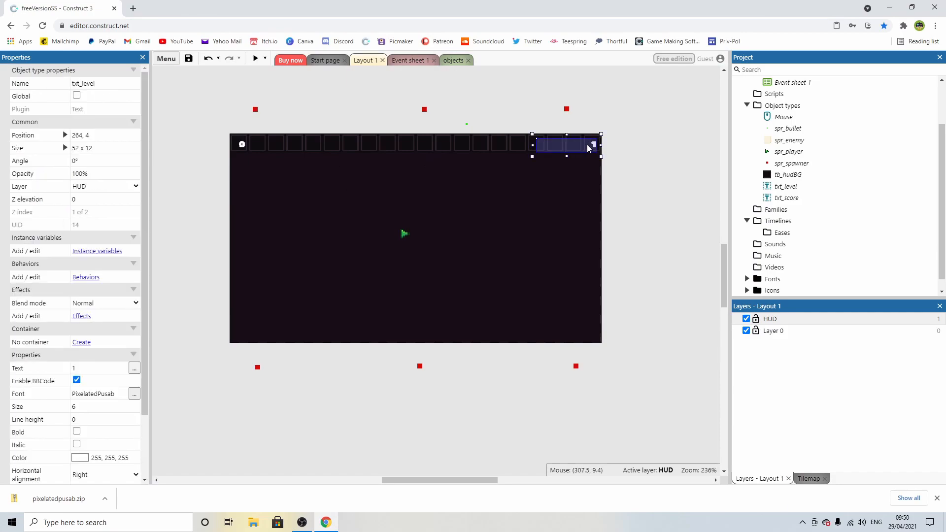
{"action": "right_click", "coordinate": [588, 149]}
{"action": "left_click", "coordinate": [607, 310]}
{"action": "left_click", "coordinate": [406, 144]}
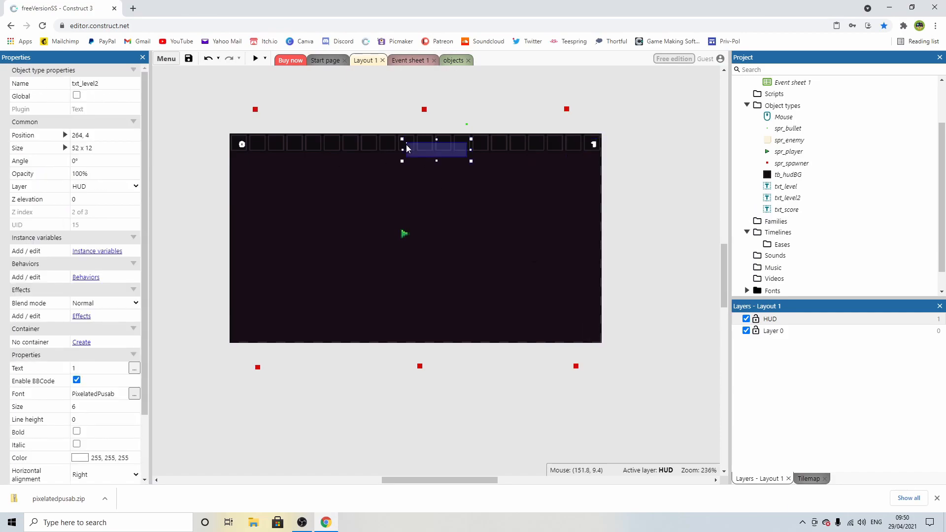
{"action": "left_click_drag", "start_coordinate": [424, 151], "coordinate": [398, 147]}
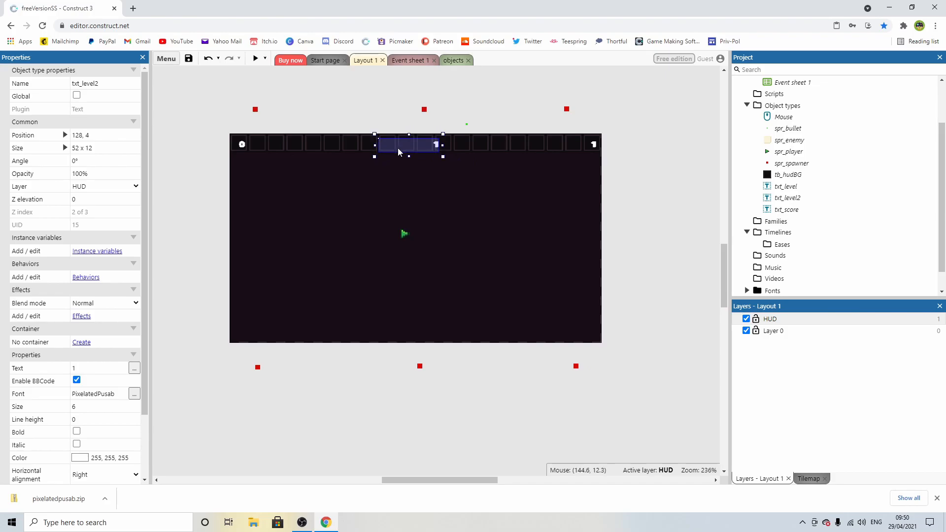
Step: Set the cloned text object's horizontal alignment to Center
{"action": "scroll", "coordinate": [100, 414], "scroll_direction": "down", "scroll_amount": 2}
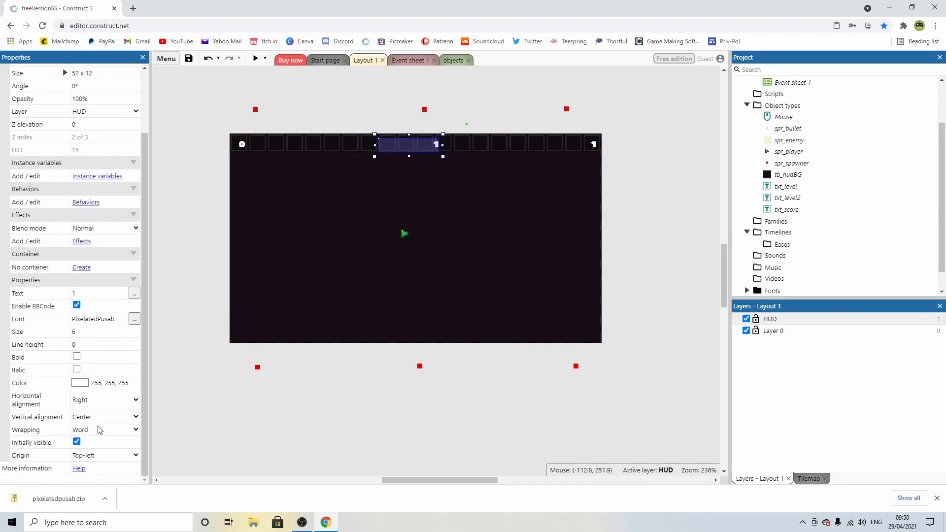
{"action": "left_click", "coordinate": [89, 400]}
{"action": "left_click", "coordinate": [89, 422]}
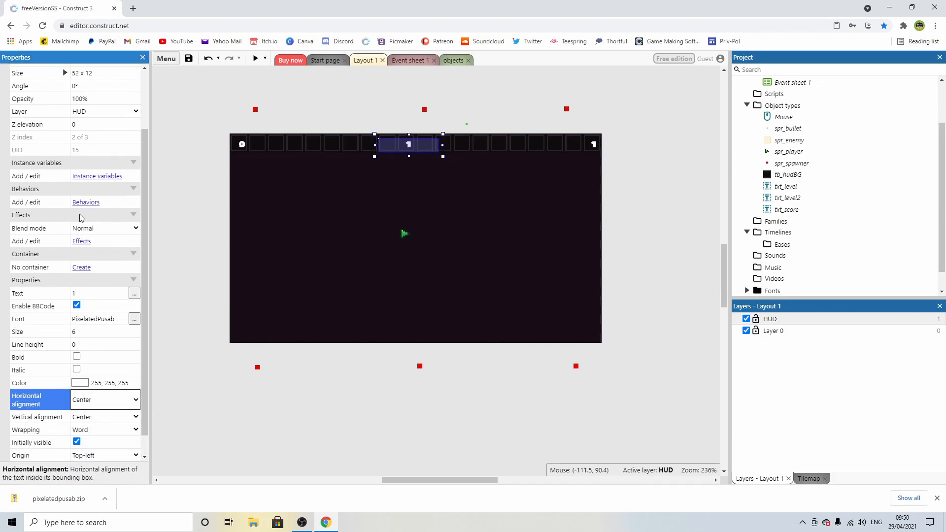
Step: Set the cloned text object's initial text to 0 and rename it txt_clock
{"action": "left_click", "coordinate": [85, 291]}
{"action": "type", "text": "0"}
{"action": "scroll", "coordinate": [88, 283], "scroll_direction": "up", "scroll_amount": 2}
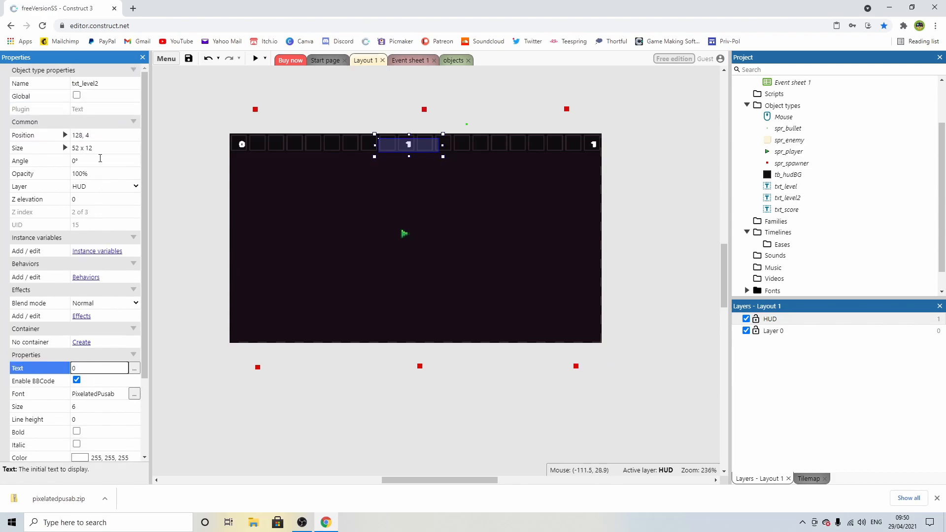
{"action": "left_click", "coordinate": [115, 83]}
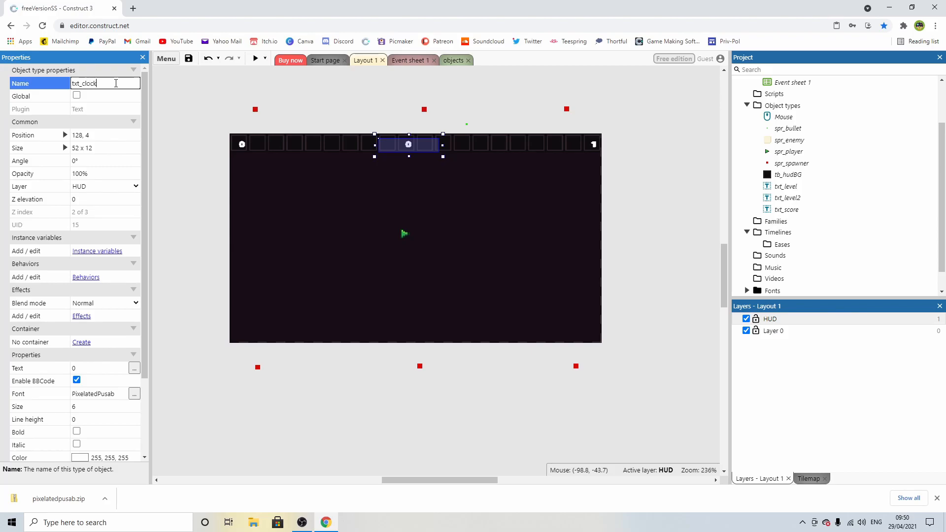
{"action": "key", "text": "Return"}
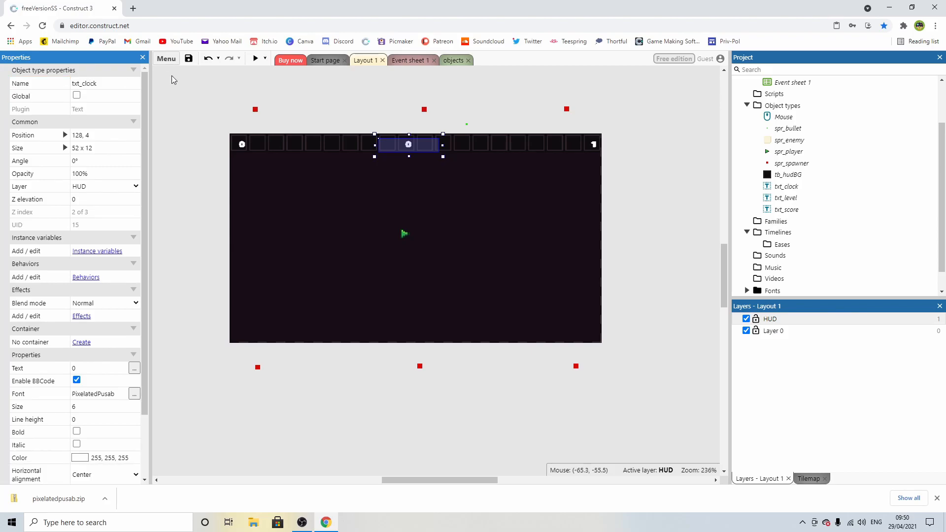
Step: Add a Set text action for txt_clock to the first Every tick event, leaving its text as an empty string
{"action": "left_click", "coordinate": [413, 60]}
{"action": "scroll", "coordinate": [379, 176], "scroll_direction": "up", "scroll_amount": 3}
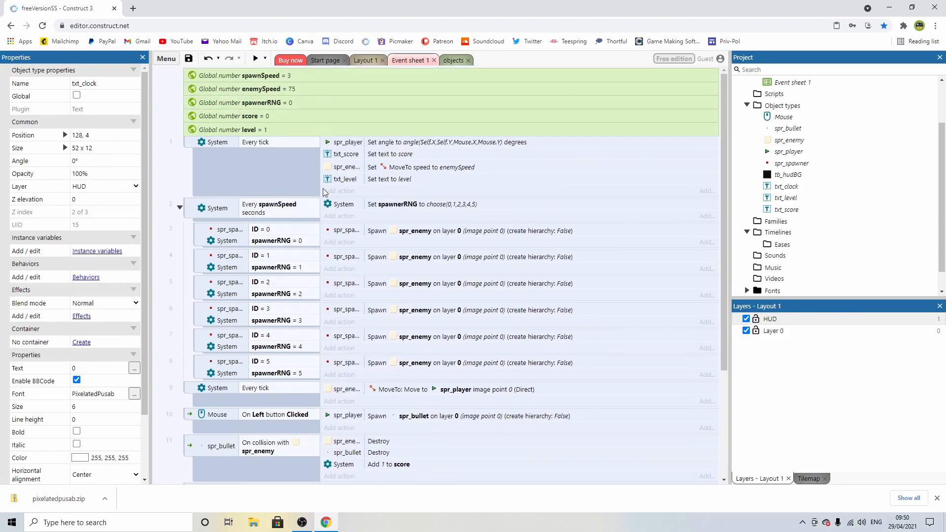
{"action": "left_click", "coordinate": [339, 192]}
{"action": "double_click", "coordinate": [413, 241]}
{"action": "scroll", "coordinate": [414, 276], "scroll_direction": "down", "scroll_amount": 5}
{"action": "scroll", "coordinate": [414, 279], "scroll_direction": "down", "scroll_amount": 1}
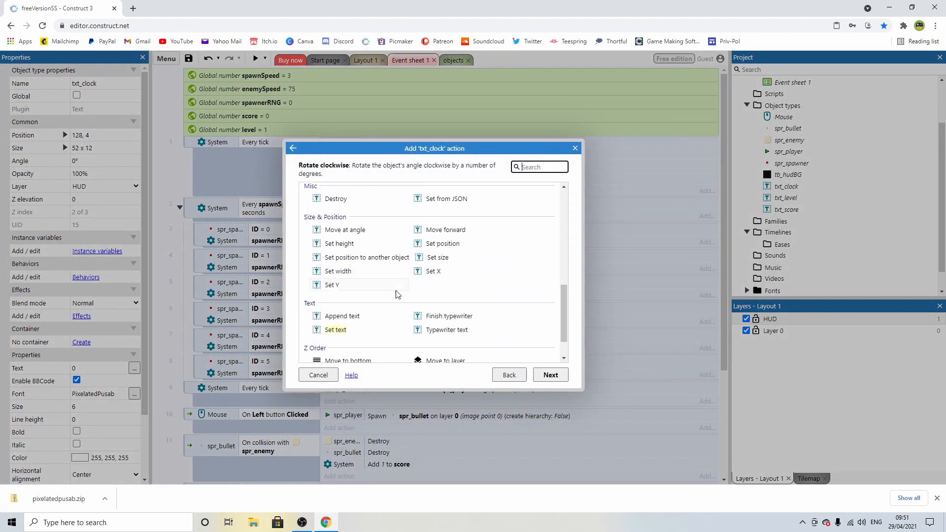
{"action": "double_click", "coordinate": [339, 330]}
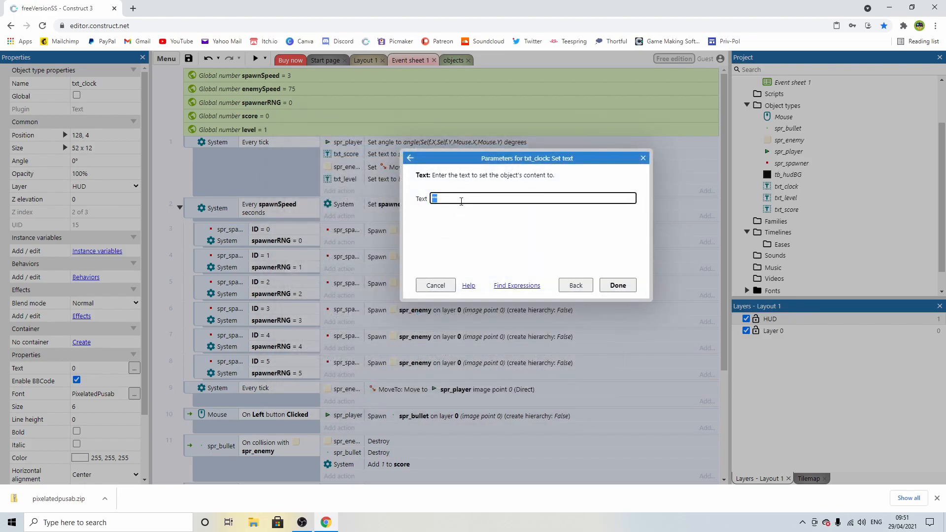
{"action": "left_click", "coordinate": [622, 288]}
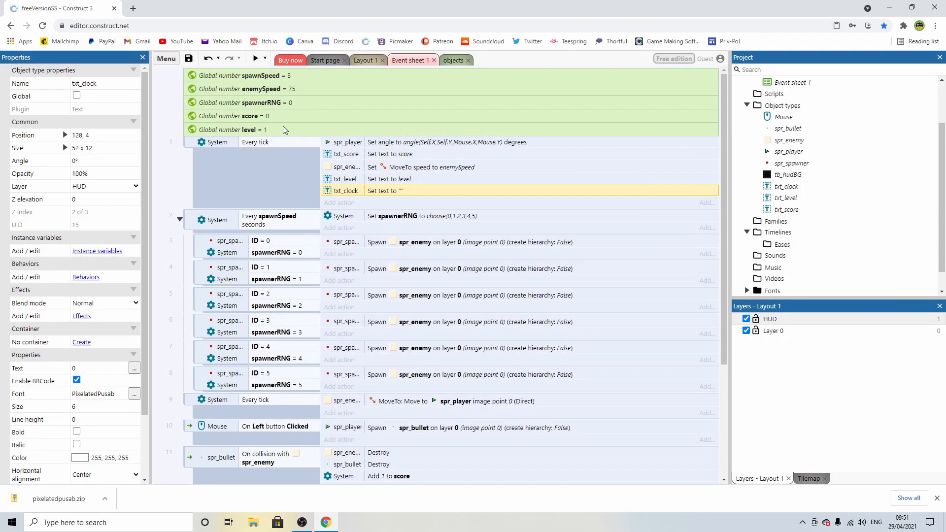
Step: Add a global number variable named clock with initial value 0 to the event sheet
{"action": "scroll", "coordinate": [283, 128], "scroll_direction": "down", "scroll_amount": 3}
{"action": "right_click", "coordinate": [288, 261]}
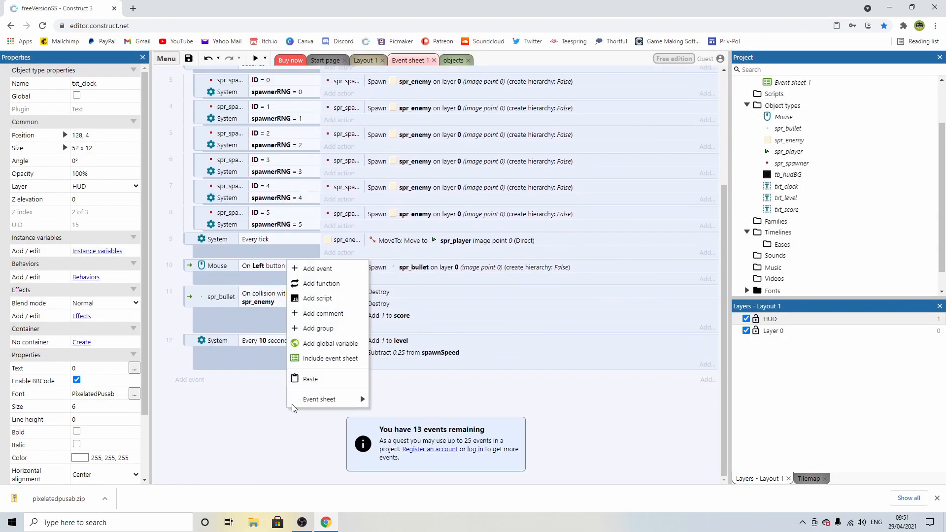
{"action": "left_click", "coordinate": [323, 343]}
{"action": "type", "text": "clock"}
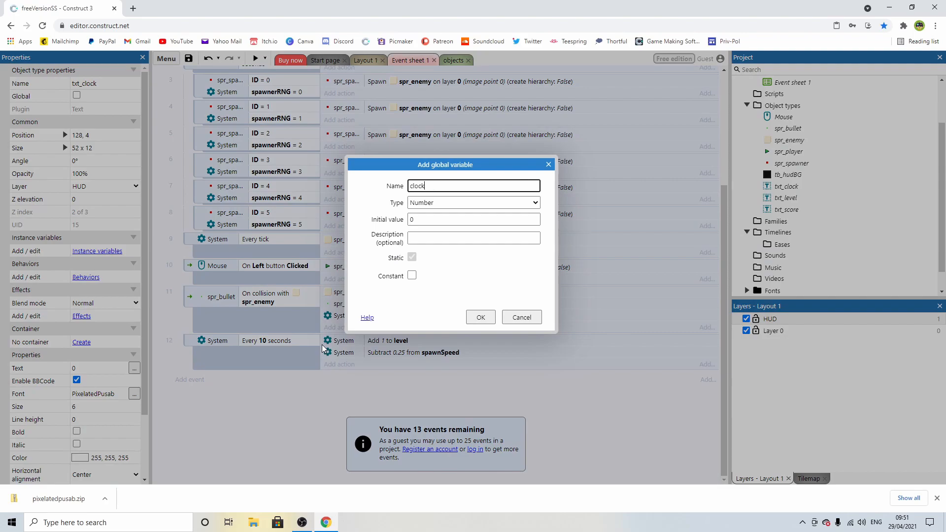
{"action": "left_click", "coordinate": [478, 320]}
{"action": "scroll", "coordinate": [389, 263], "scroll_direction": "up", "scroll_amount": 2}
Step: Add a System event at the end of the event sheet that runs every 1.0 seconds
{"action": "scroll", "coordinate": [396, 293], "scroll_direction": "down", "scroll_amount": 4}
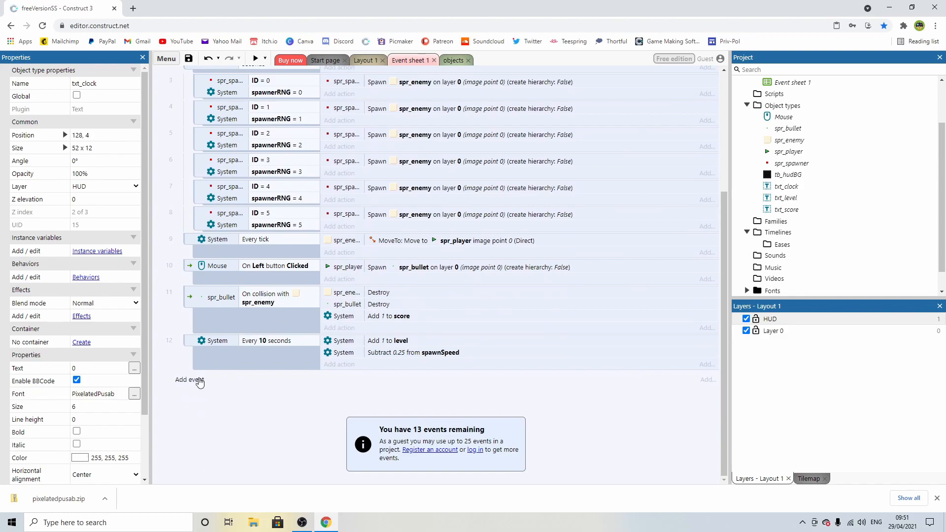
{"action": "left_click", "coordinate": [194, 380]}
{"action": "double_click", "coordinate": [325, 194]}
{"action": "scroll", "coordinate": [439, 321], "scroll_direction": "down", "scroll_amount": 10}
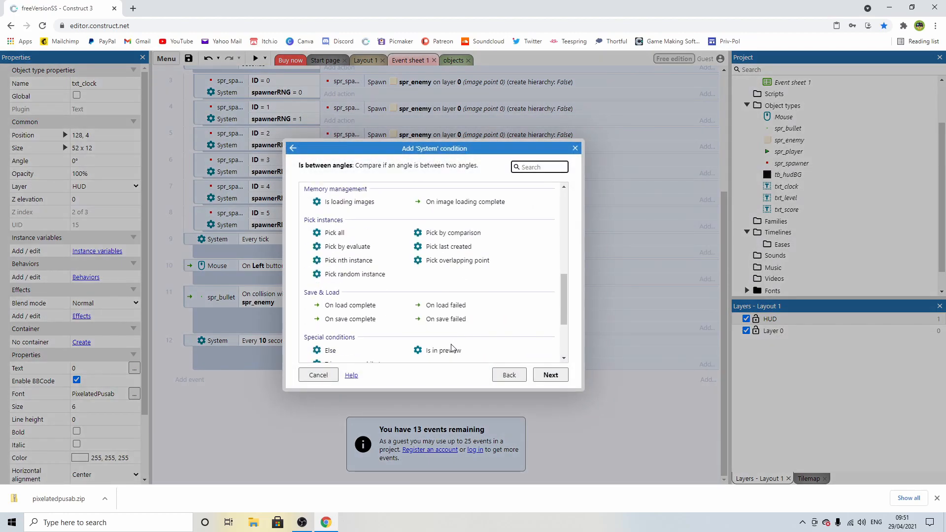
{"action": "left_click", "coordinate": [440, 351]}
{"action": "double_click", "coordinate": [440, 351]}
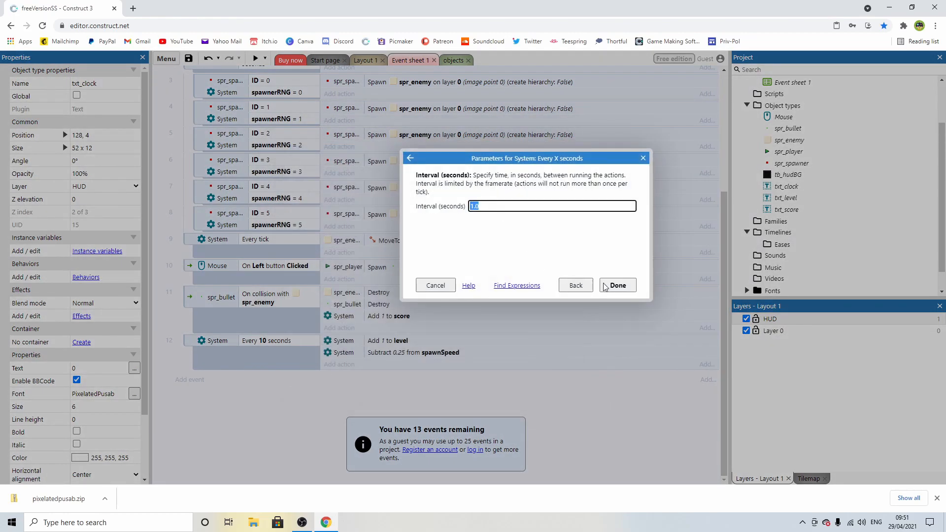
{"action": "key", "text": "Return"}
Step: Give the Every 1.0 seconds event a System action that adds 1 to the clock variable
{"action": "left_click", "coordinate": [344, 377]}
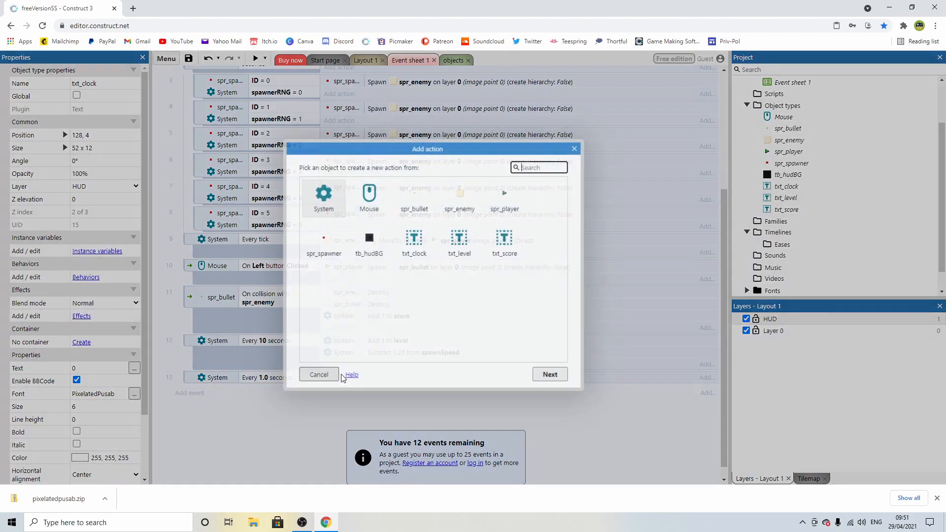
{"action": "double_click", "coordinate": [329, 200]}
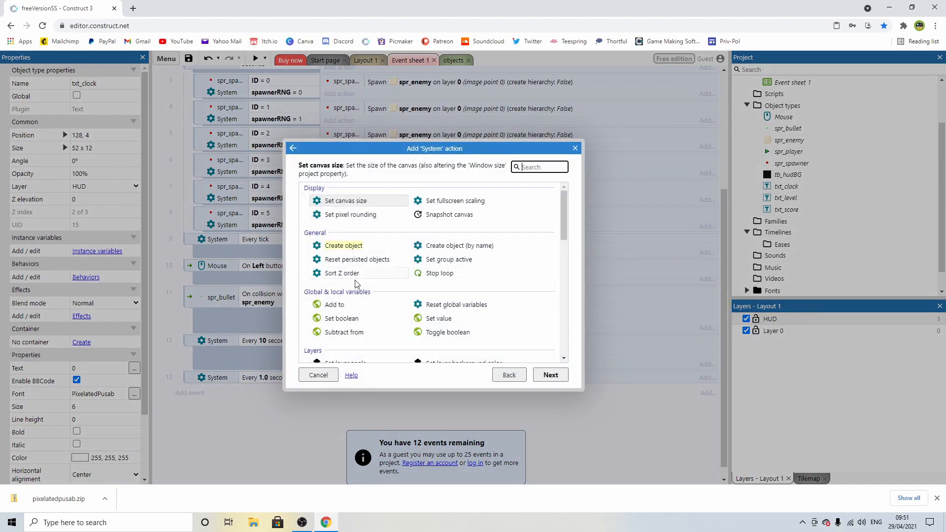
{"action": "scroll", "coordinate": [350, 274], "scroll_direction": "down", "scroll_amount": 2}
{"action": "left_click", "coordinate": [337, 206]}
{"action": "double_click", "coordinate": [337, 206]}
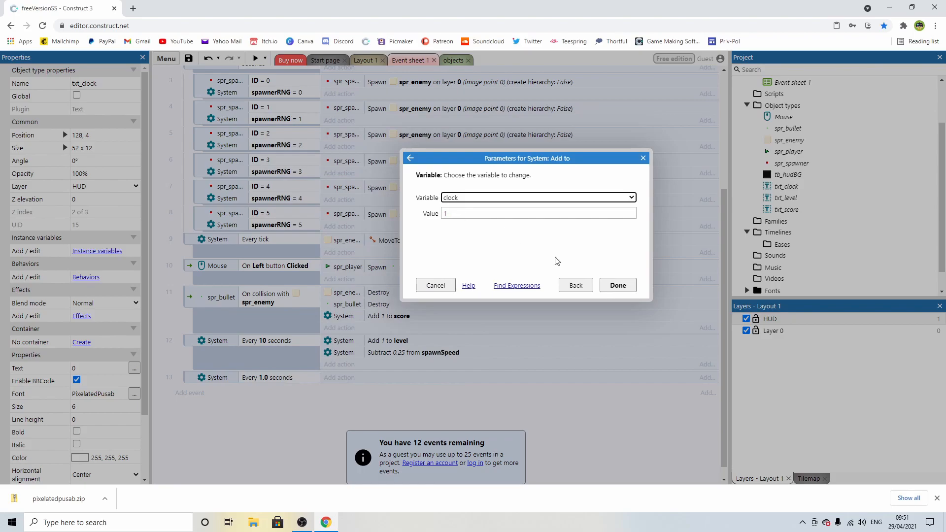
{"action": "left_click", "coordinate": [617, 285]}
Step: Change the txt_clock Set text action in the first Every tick event to display the clock variable
{"action": "scroll", "coordinate": [379, 371], "scroll_direction": "up", "scroll_amount": 4}
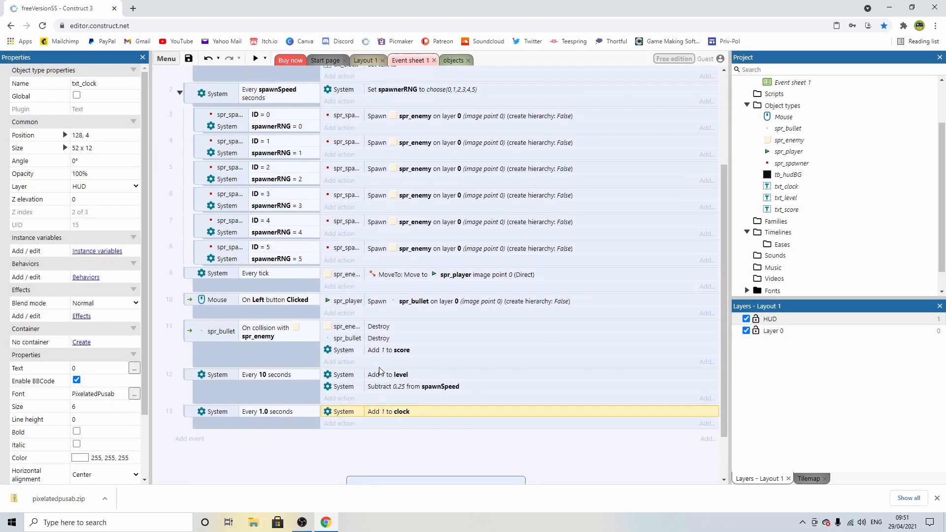
{"action": "double_click", "coordinate": [389, 205]}
{"action": "type", "text": "clock"}
{"action": "key", "text": "Return"}
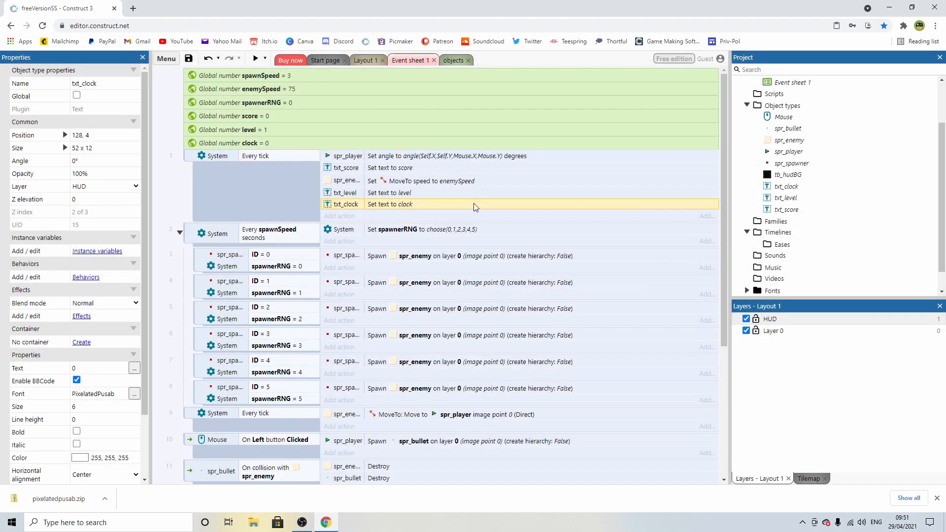
Step: Preview Layout 1 and play-test by shooting enemies, checking the score, clock and level displays and the spawn rate, and close the preview
{"action": "left_click", "coordinate": [366, 60]}
{"action": "left_click", "coordinate": [255, 58]}
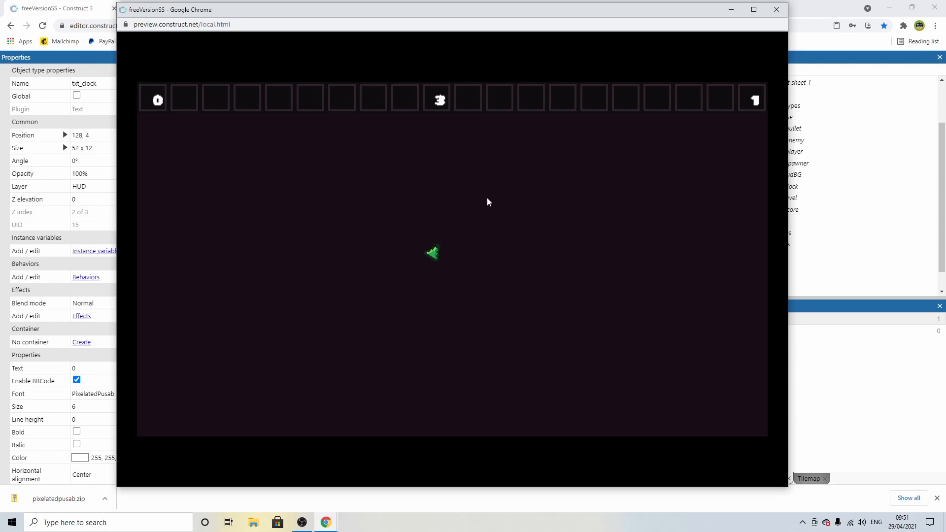
{"action": "left_click", "coordinate": [541, 184]}
{"action": "left_click", "coordinate": [339, 334]}
{"action": "left_click", "coordinate": [457, 340]}
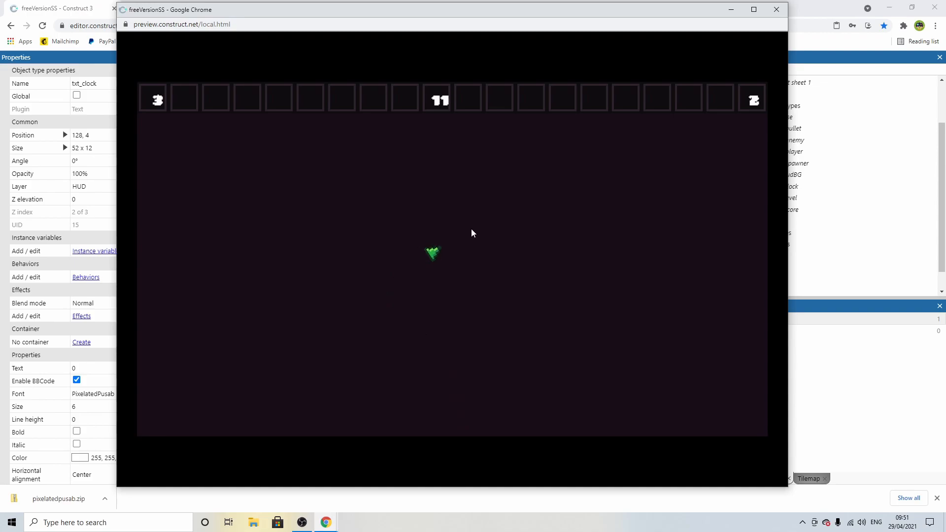
{"action": "left_click", "coordinate": [451, 206]}
{"action": "left_click", "coordinate": [354, 318]}
{"action": "left_click", "coordinate": [509, 192]}
{"action": "left_click", "coordinate": [440, 214]}
{"action": "left_click", "coordinate": [371, 209]}
{"action": "left_click", "coordinate": [515, 183]}
{"action": "left_click", "coordinate": [382, 221]}
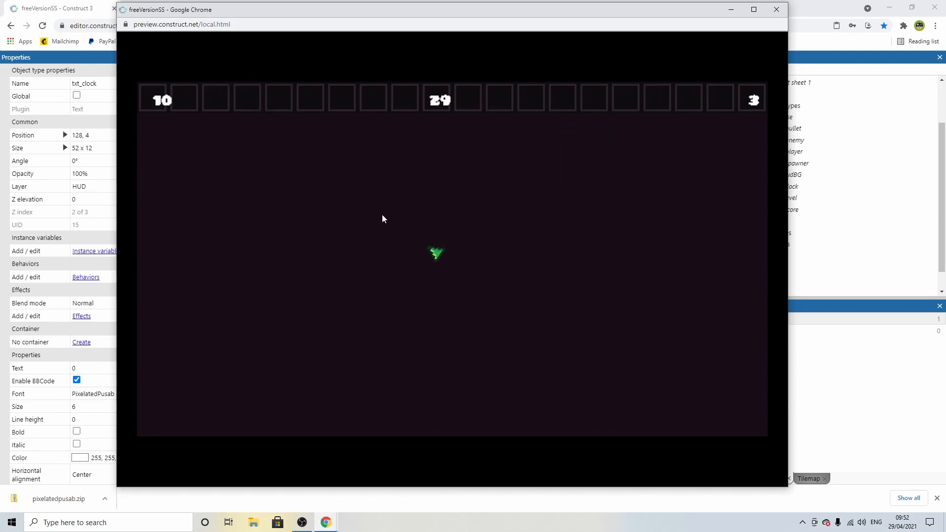
{"action": "left_click", "coordinate": [502, 209]}
{"action": "left_click", "coordinate": [454, 288]}
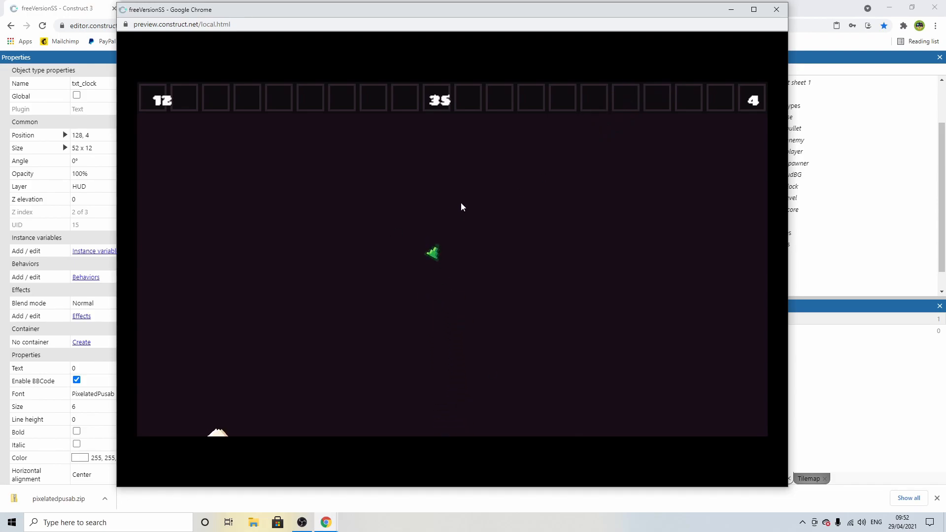
{"action": "left_click", "coordinate": [334, 357]}
{"action": "left_click", "coordinate": [345, 330]}
{"action": "left_click", "coordinate": [509, 193]}
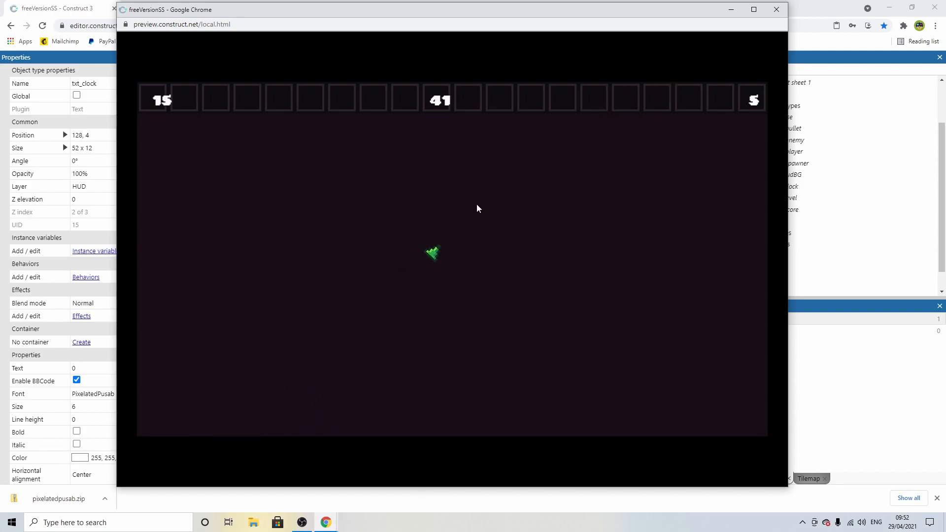
{"action": "left_click", "coordinate": [361, 203]}
{"action": "left_click", "coordinate": [373, 195]}
{"action": "left_click", "coordinate": [545, 186]}
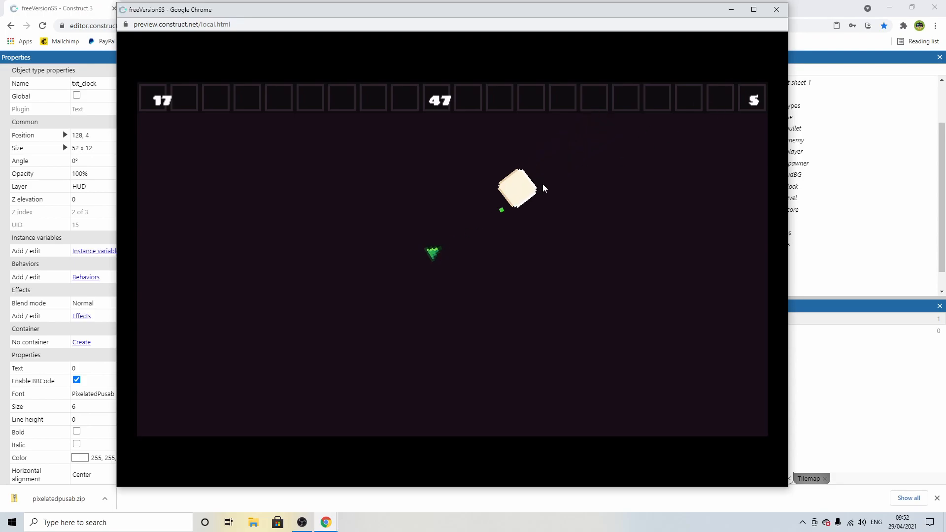
{"action": "left_click", "coordinate": [329, 362]}
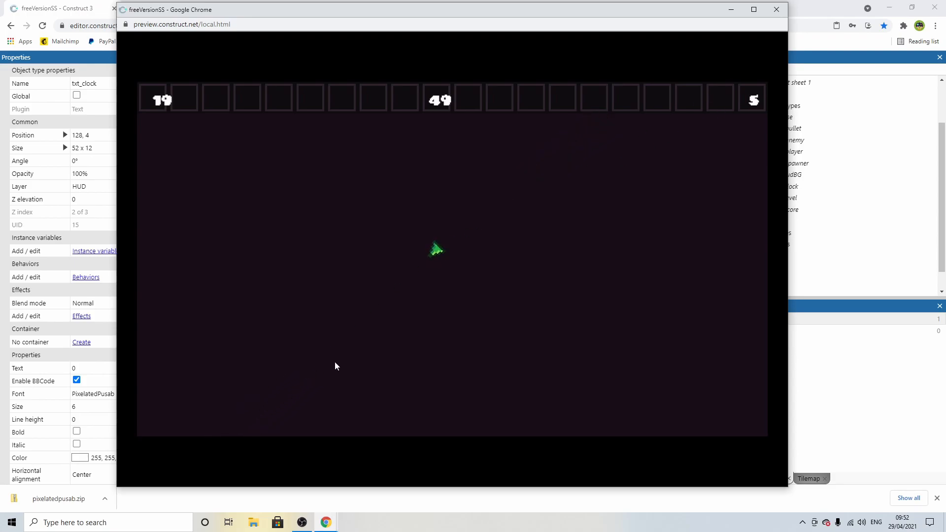
{"action": "left_click", "coordinate": [368, 308]}
{"action": "left_click", "coordinate": [380, 217]}
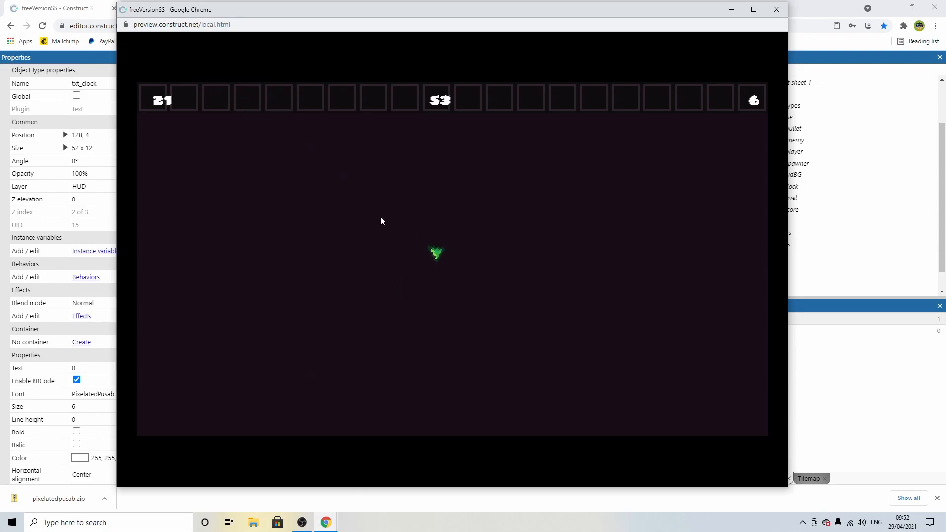
{"action": "left_click", "coordinate": [451, 202]}
{"action": "left_click", "coordinate": [516, 330]}
{"action": "left_click", "coordinate": [471, 332]}
{"action": "left_click", "coordinate": [457, 344]}
{"action": "left_click", "coordinate": [450, 224]}
{"action": "left_click", "coordinate": [488, 198]}
{"action": "left_click", "coordinate": [501, 200]}
{"action": "left_click", "coordinate": [367, 323]}
{"action": "left_click", "coordinate": [431, 234]}
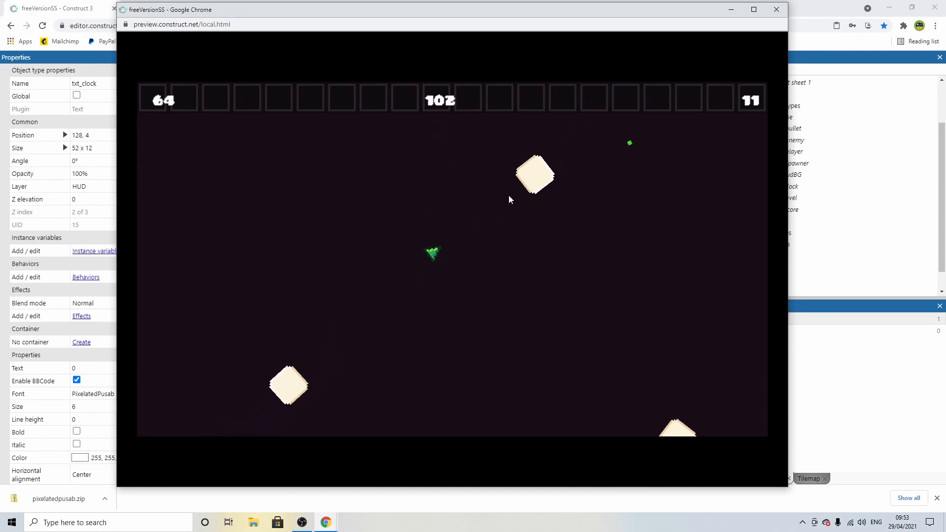
{"action": "left_click", "coordinate": [507, 196]}
{"action": "left_click", "coordinate": [340, 365]}
{"action": "left_click", "coordinate": [453, 159]}
{"action": "left_click", "coordinate": [510, 296]}
{"action": "left_click", "coordinate": [553, 156]}
{"action": "left_click", "coordinate": [553, 156]}
{"action": "left_click", "coordinate": [365, 327]}
{"action": "left_click", "coordinate": [349, 323]}
{"action": "left_click", "coordinate": [333, 353]}
{"action": "left_click", "coordinate": [441, 171]}
{"action": "left_click", "coordinate": [380, 184]}
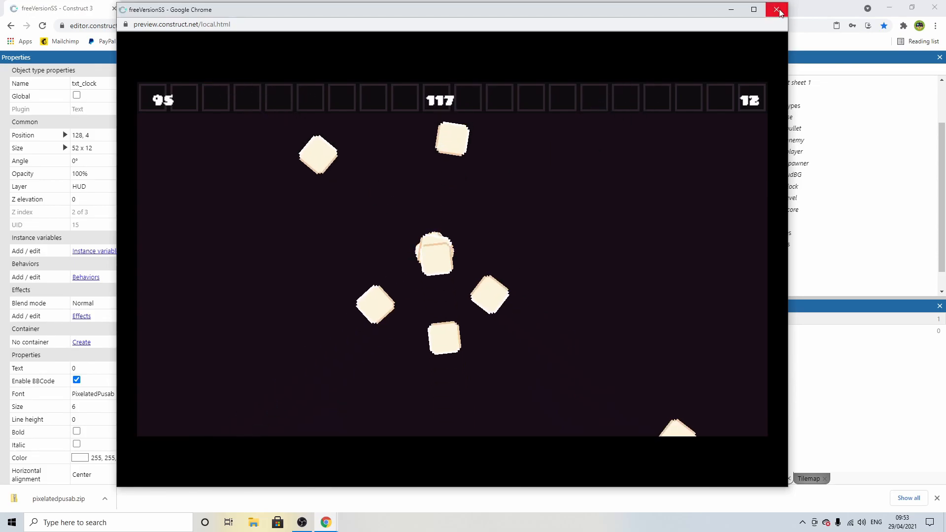
{"action": "left_click", "coordinate": [785, 12]}
{"action": "left_click", "coordinate": [409, 60]}
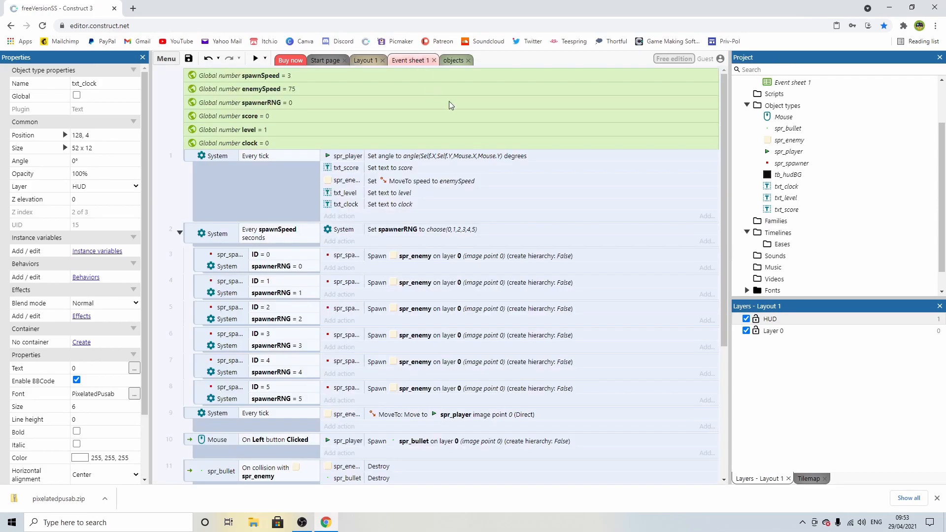
{"action": "scroll", "coordinate": [446, 198], "scroll_direction": "down", "scroll_amount": 3}
{"action": "scroll", "coordinate": [355, 80], "scroll_direction": "up", "scroll_amount": 3}
{"action": "left_click", "coordinate": [364, 60]}
{"action": "left_click", "coordinate": [611, 182]}
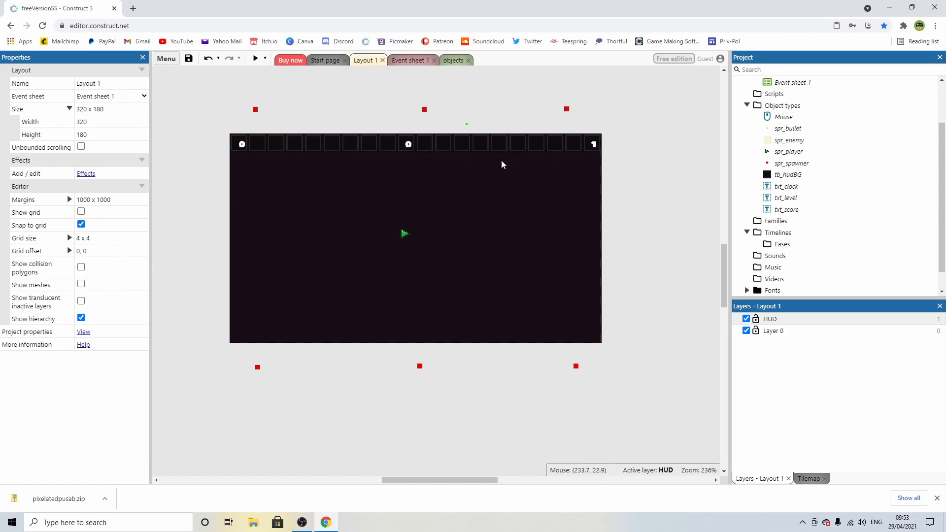
Step: Place a second tb_hudBG bar on the HUD layer along the layout's bottom edge at 0, 164
{"action": "left_click", "coordinate": [790, 177]}
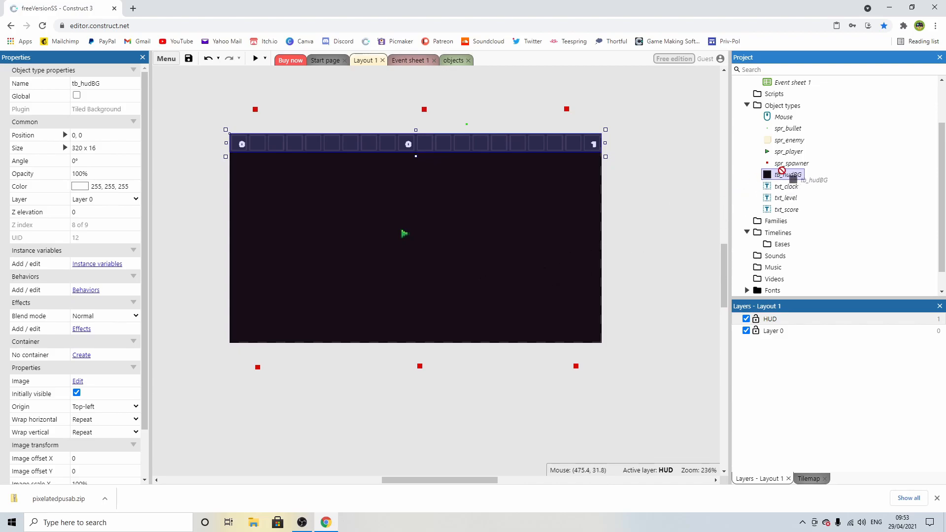
{"action": "left_click", "coordinate": [771, 319]}
{"action": "left_click_drag", "start_coordinate": [788, 179], "coordinate": [314, 331]}
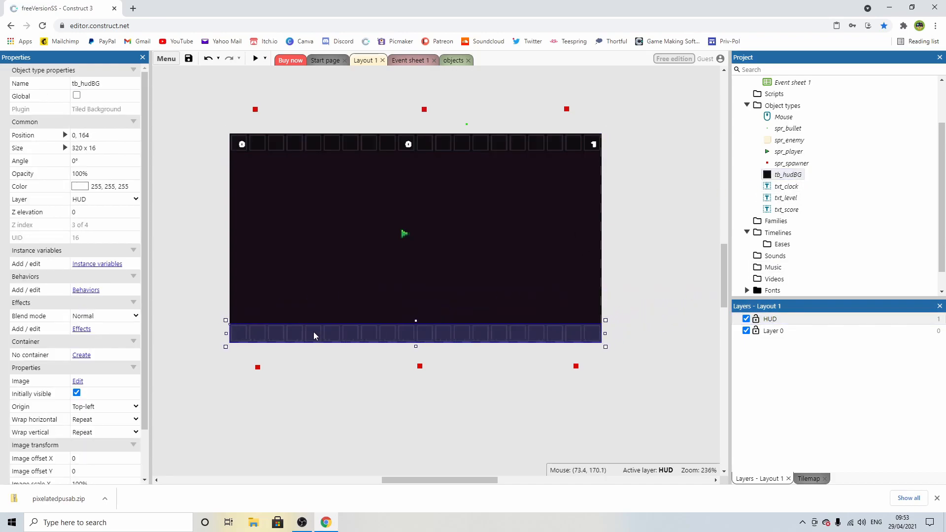
{"action": "left_click", "coordinate": [655, 252]}
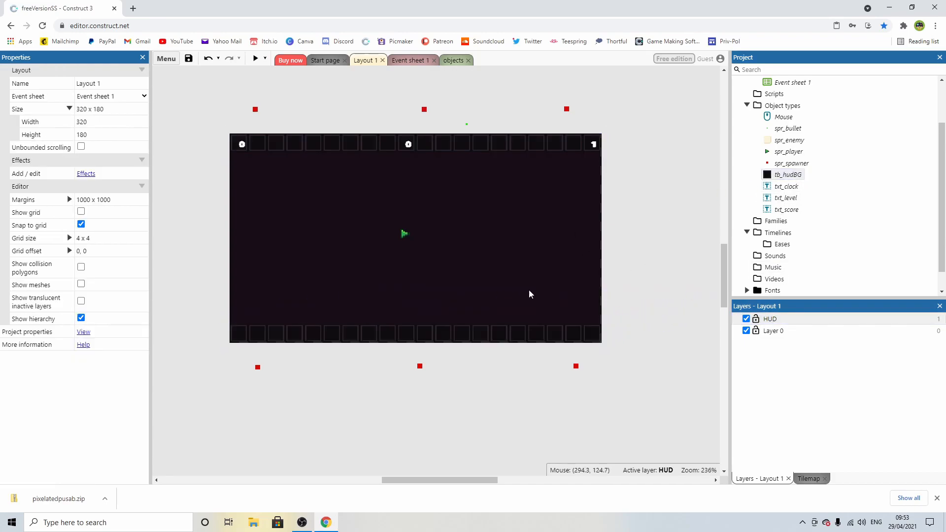
{"action": "left_click", "coordinate": [466, 325]}
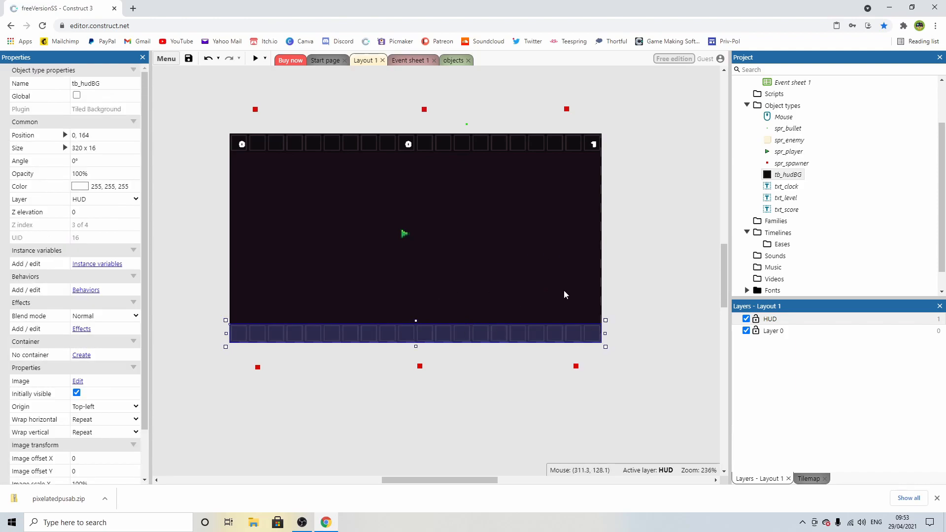
{"action": "left_click", "coordinate": [611, 255]}
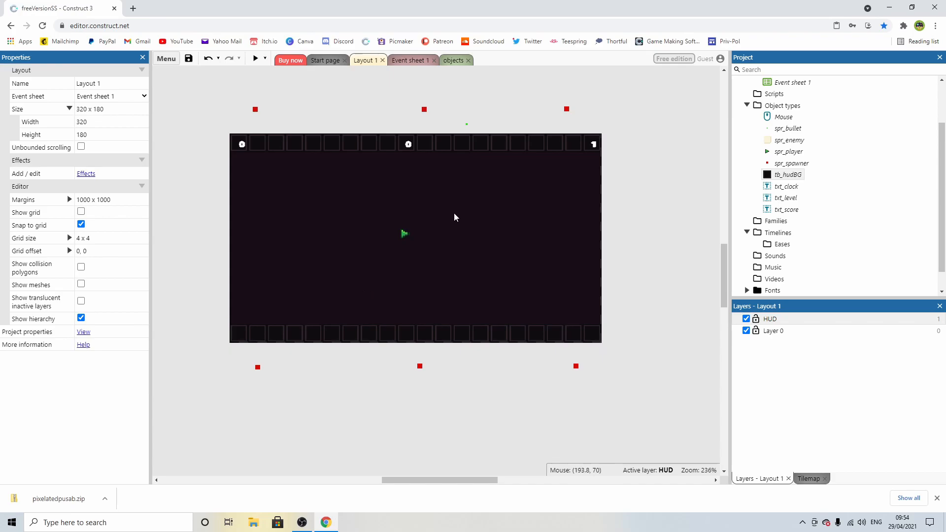
Step: Insert a new Sprite object on Layer 0, just outside the layout's right edge
{"action": "left_click", "coordinate": [773, 331]}
{"action": "double_click", "coordinate": [620, 201]}
{"action": "scroll", "coordinate": [375, 211], "scroll_direction": "down", "scroll_amount": 1}
{"action": "left_click", "coordinate": [361, 220]}
{"action": "double_click", "coordinate": [361, 221]}
{"action": "left_click", "coordinate": [621, 222]}
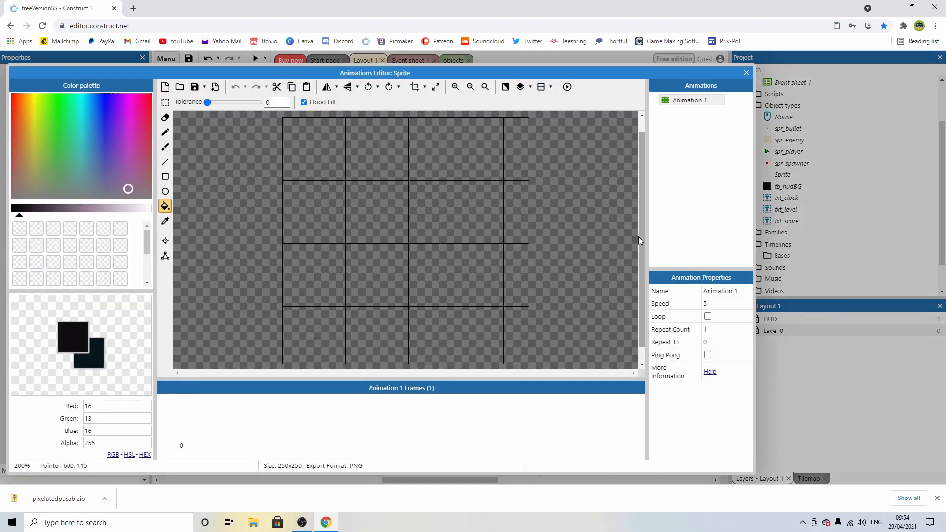
Step: Resize the new sprite's image canvas to 8 x 8 pixels
{"action": "left_click", "coordinate": [435, 90]}
{"action": "type", "text": "16"}
{"action": "key", "text": "Tab"}
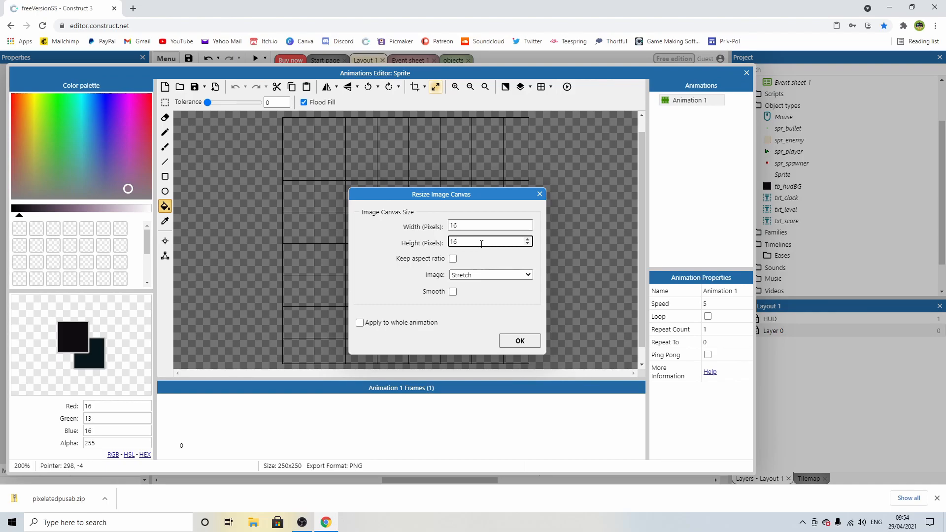
{"action": "double_click", "coordinate": [460, 226]}
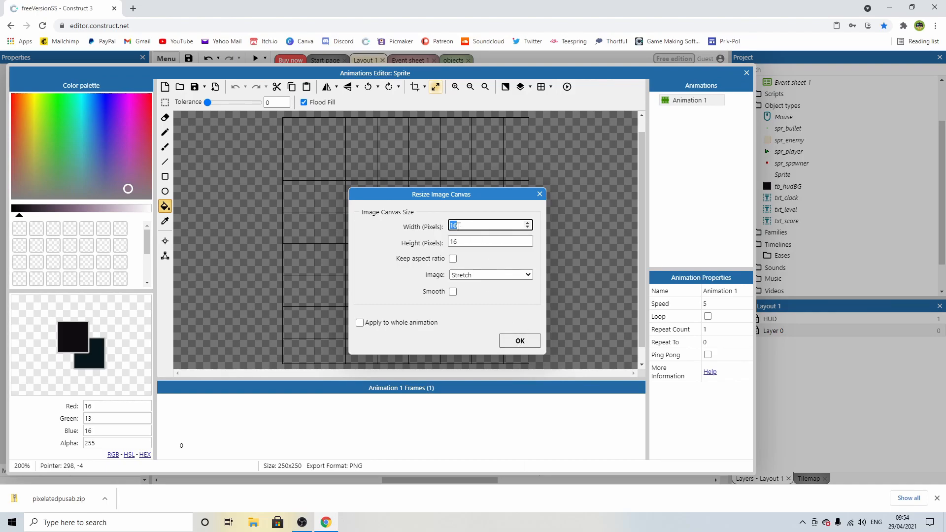
{"action": "type", "text": "8"}
{"action": "double_click", "coordinate": [461, 245]}
{"action": "type", "text": "8"}
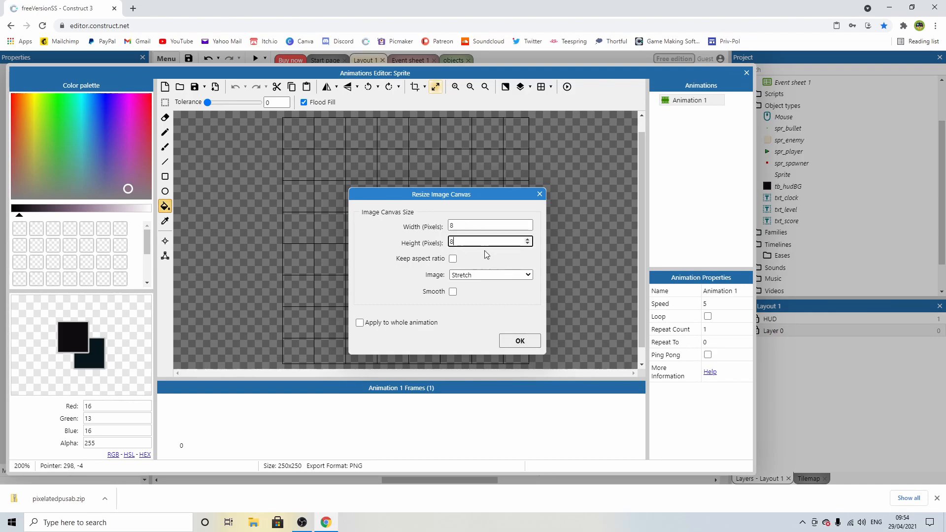
{"action": "key", "text": "Return"}
{"action": "scroll", "coordinate": [403, 235], "scroll_direction": "down", "scroll_amount": 1, "text": "ctrl"}
{"action": "middle_click_drag", "start_coordinate": [403, 235], "coordinate": [397, 180]}
{"action": "scroll", "coordinate": [390, 199], "scroll_direction": "down", "scroll_amount": 1, "text": "ctrl"}
{"action": "scroll", "coordinate": [378, 199], "scroll_direction": "up", "scroll_amount": 1, "text": "ctrl"}
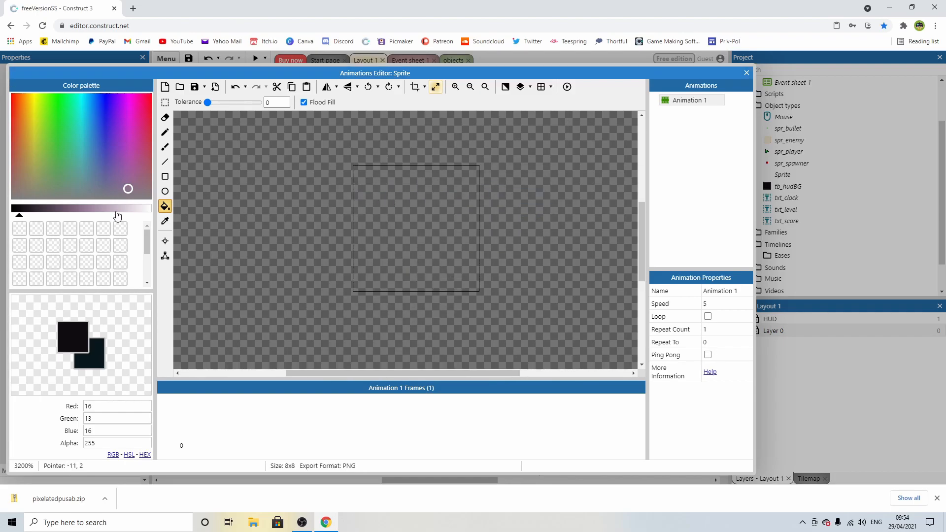
Step: Draw a round, one-pixel bomb outline with the Pencil in white (255, 255, 255), adding fuse pixels above it
{"action": "left_click_drag", "start_coordinate": [19, 217], "coordinate": [151, 215]}
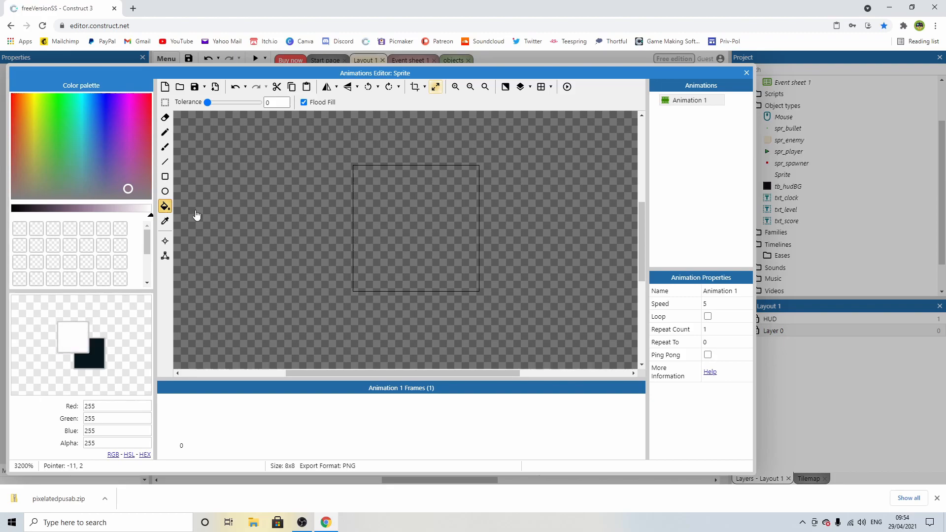
{"action": "left_click", "coordinate": [165, 132]}
{"action": "left_click", "coordinate": [377, 173]}
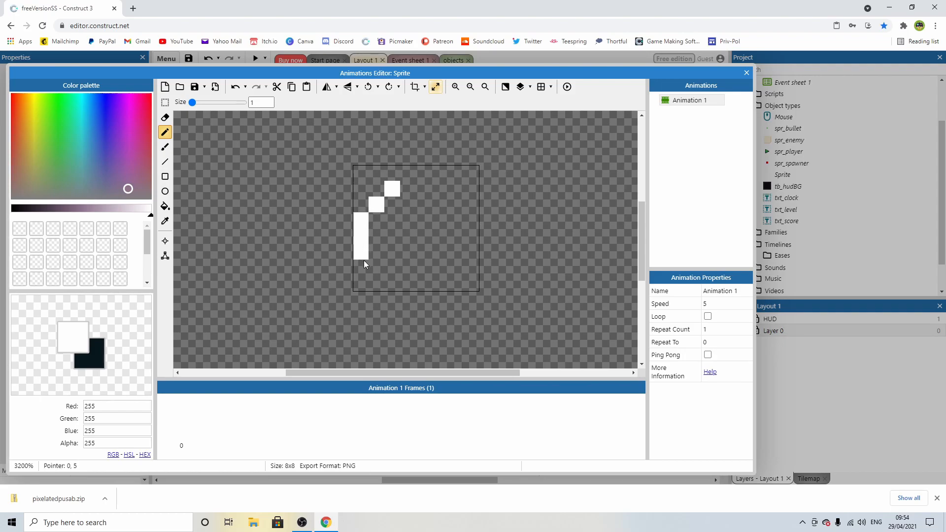
{"action": "left_click_drag", "start_coordinate": [375, 279], "coordinate": [417, 290]}
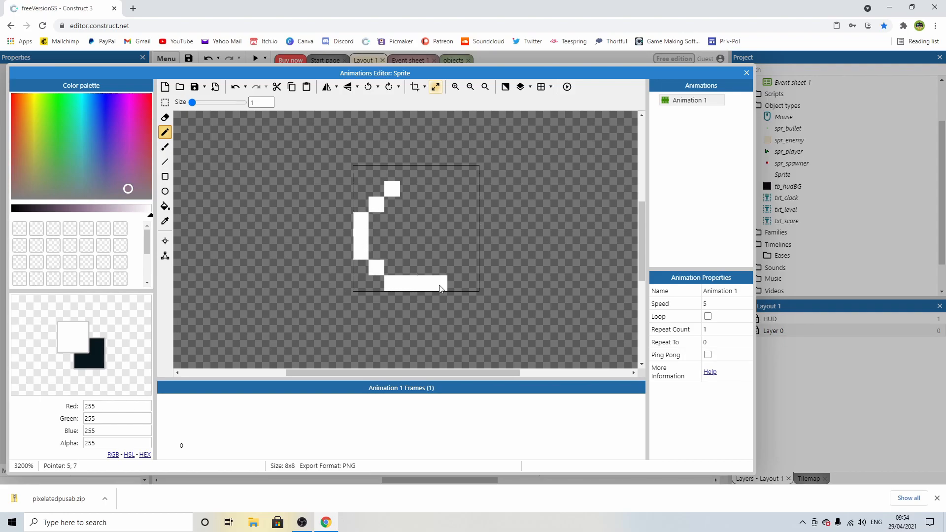
{"action": "mouse_move", "coordinate": [472, 254]}
{"action": "left_mouse_down"}
{"action": "mouse_move", "coordinate": [471, 217]}
{"action": "mouse_move", "coordinate": [455, 208]}
{"action": "left_mouse_up"}
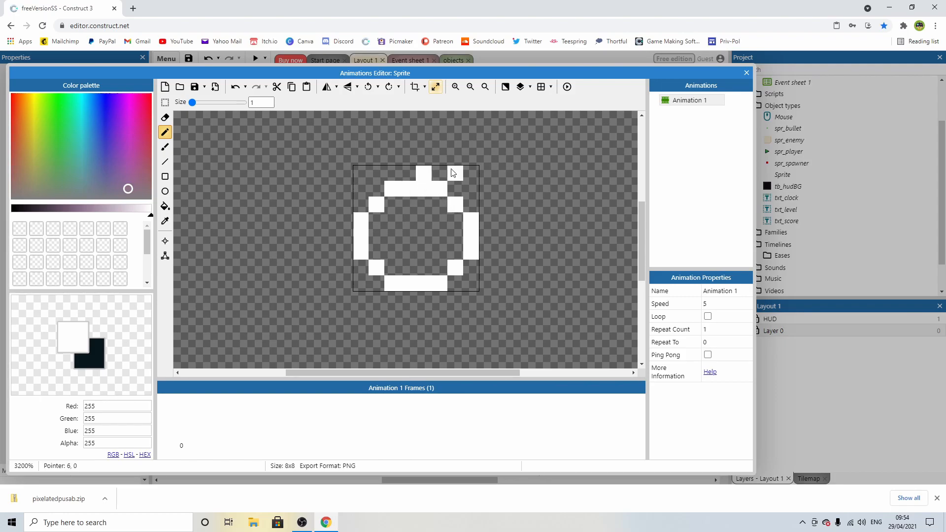
Step: Redraw the bomb outline one pixel further inward in white and erase the outer ring and old fuse pixels
{"action": "right_click", "coordinate": [425, 209]}
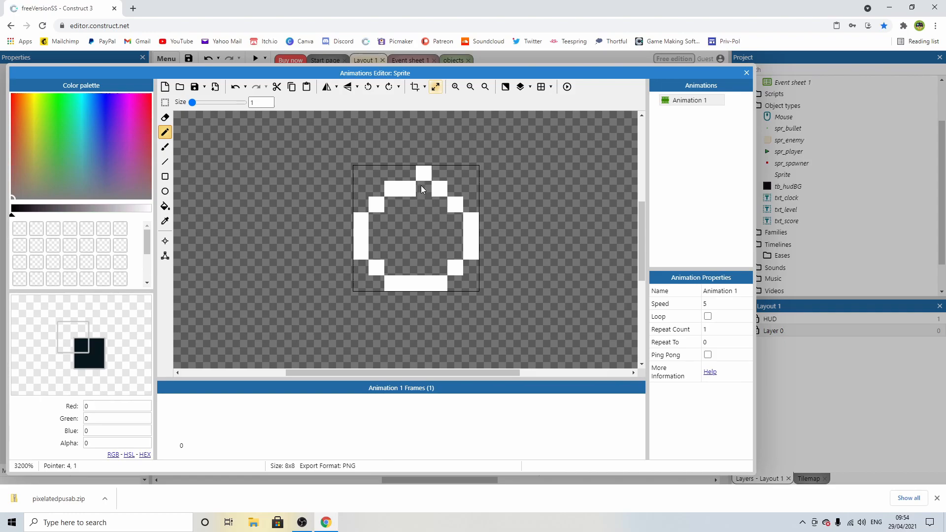
{"action": "right_click", "coordinate": [426, 180]}
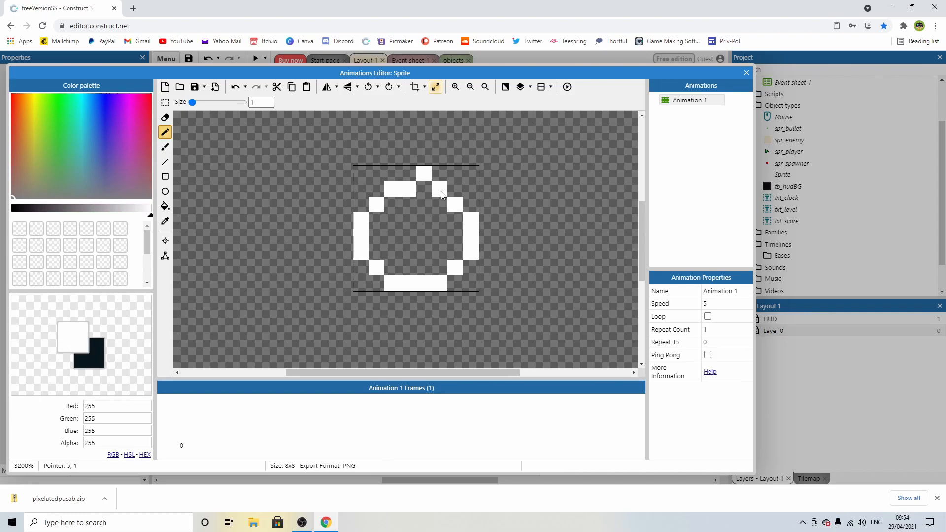
{"action": "mouse_move", "coordinate": [455, 218]}
{"action": "left_mouse_down"}
{"action": "mouse_move", "coordinate": [454, 256]}
{"action": "mouse_move", "coordinate": [438, 269]}
{"action": "mouse_move", "coordinate": [389, 269]}
{"action": "left_mouse_up"}
{"action": "right_click", "coordinate": [466, 282]}
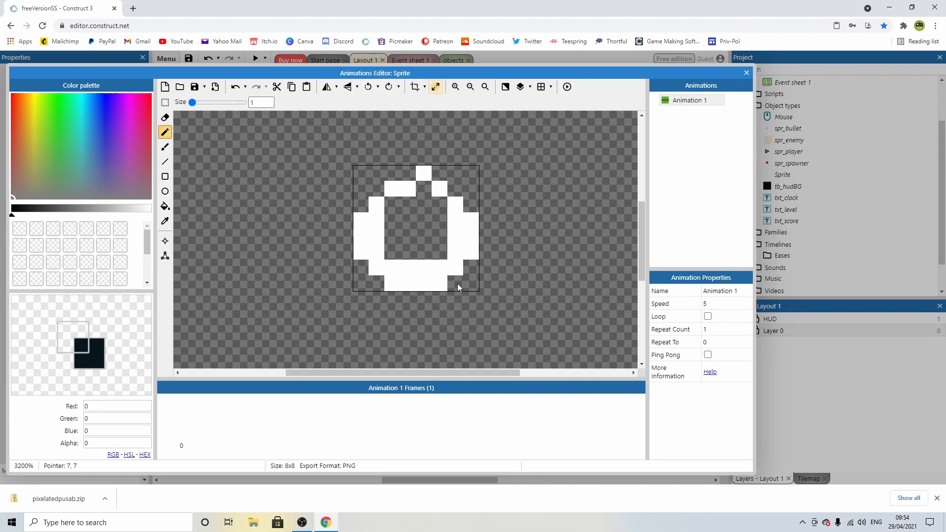
{"action": "left_click_drag", "start_coordinate": [462, 283], "coordinate": [370, 282]}
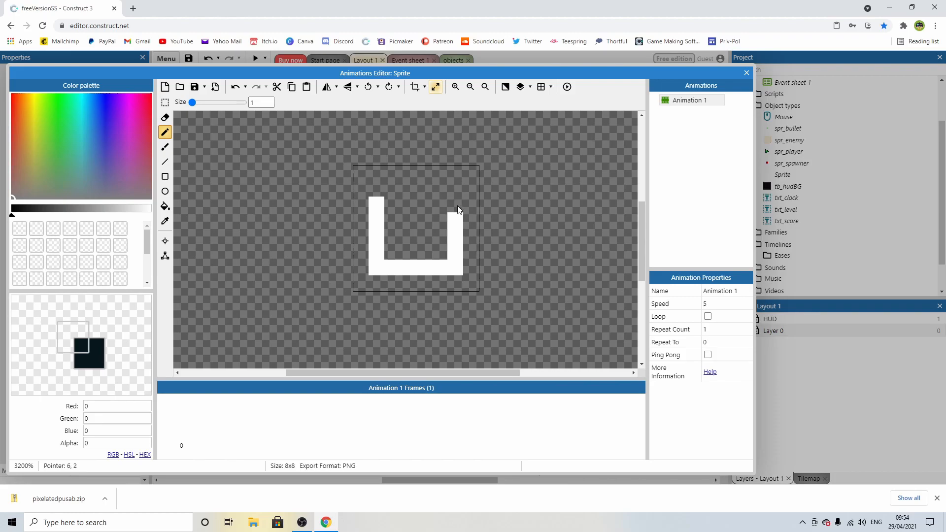
Step: Close the top of the bomb outline, erase its corner pixels and draw a short bent fuse above it
{"action": "right_click", "coordinate": [455, 219]}
{"action": "left_click_drag", "start_coordinate": [455, 204], "coordinate": [391, 206]}
{"action": "left_click", "coordinate": [413, 196]}
{"action": "key", "text": "ctrl+z"}
{"action": "left_click", "coordinate": [443, 179]}
{"action": "right_click", "coordinate": [472, 198]}
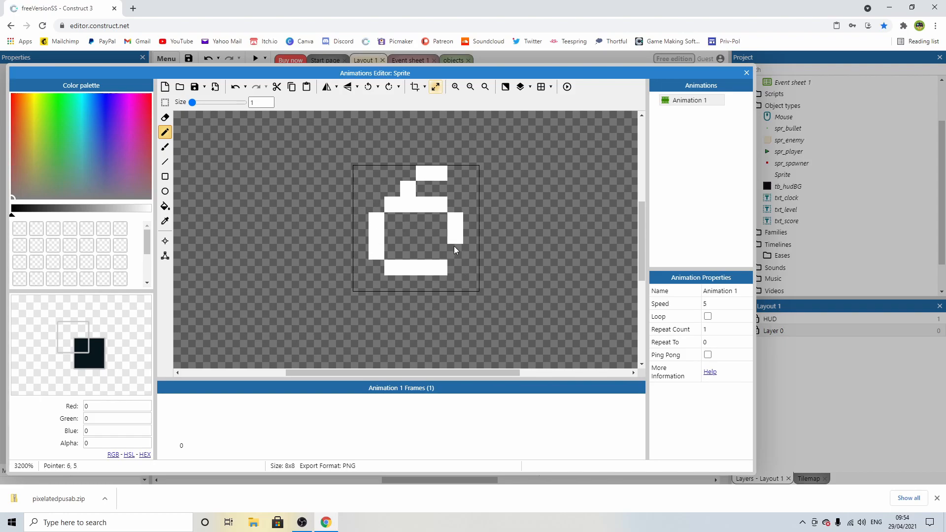
Step: Fill the bomb's interior with dark purple (41, 31, 56)
{"action": "left_click", "coordinate": [101, 173]}
{"action": "left_click_drag", "start_coordinate": [115, 173], "coordinate": [115, 168]}
{"action": "left_click_drag", "start_coordinate": [57, 211], "coordinate": [38, 213]}
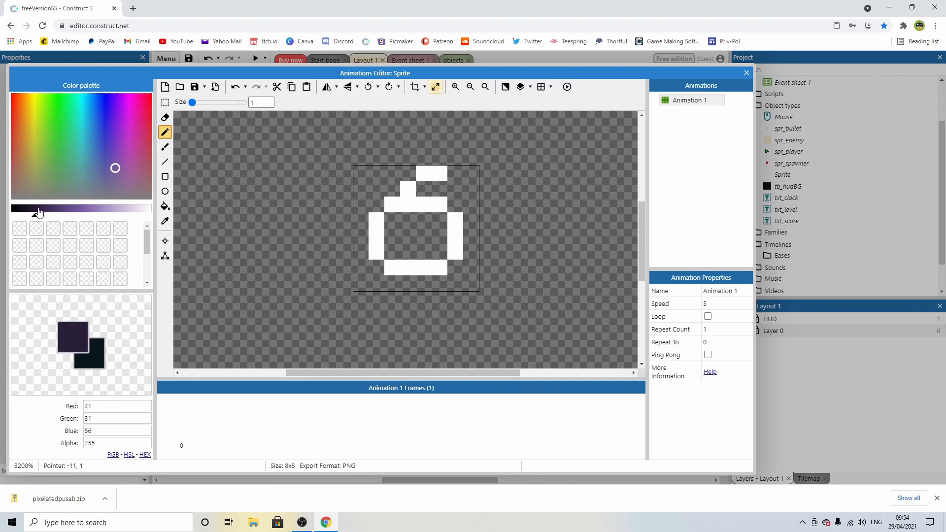
{"action": "left_click", "coordinate": [165, 206]}
{"action": "left_click", "coordinate": [424, 242]}
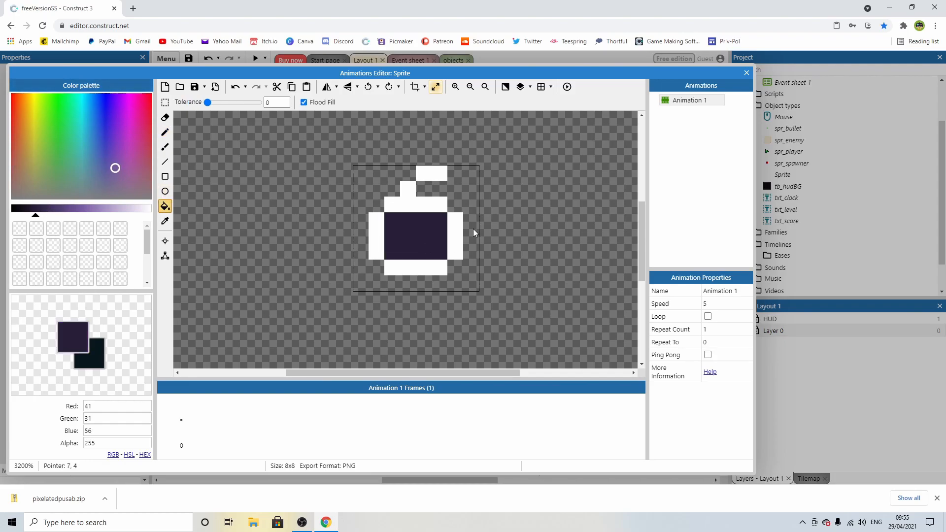
Step: Fill the bomb's interior with light teal (100, 201, 184)
{"action": "left_click_drag", "start_coordinate": [126, 163], "coordinate": [77, 148]}
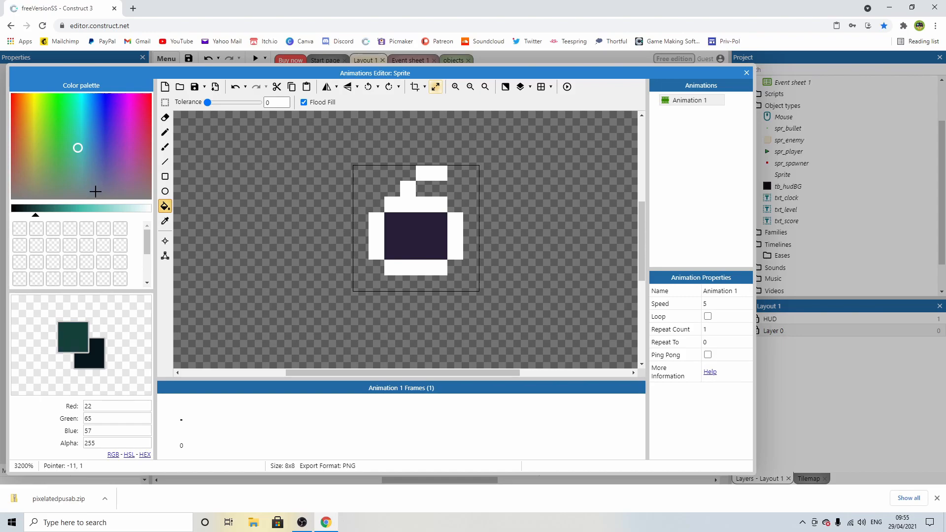
{"action": "left_click", "coordinate": [94, 212]}
{"action": "left_click", "coordinate": [426, 253]}
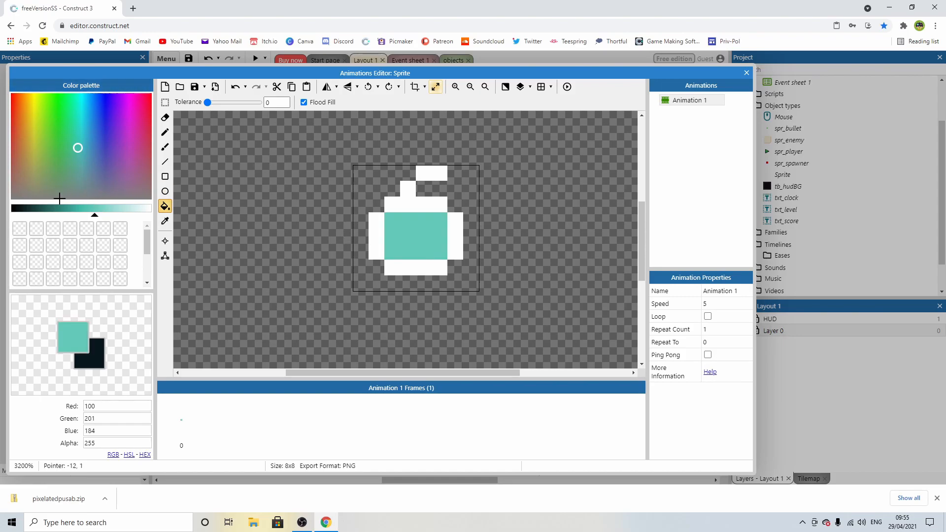
Step: Draw a blue (61, 140, 174) pixel row along the bottom of the bomb's interior with the Pencil
{"action": "left_click", "coordinate": [69, 212]}
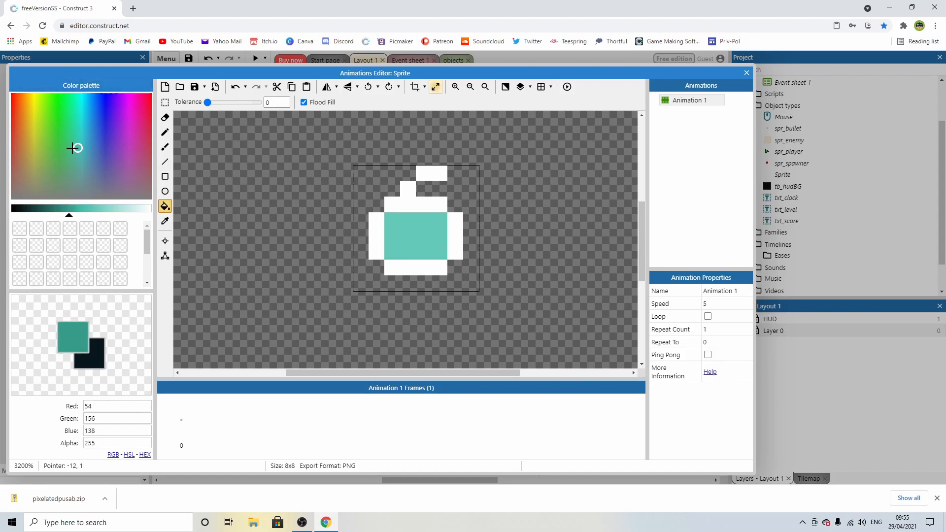
{"action": "left_click", "coordinate": [89, 148]}
{"action": "left_click", "coordinate": [165, 132]}
{"action": "left_click", "coordinate": [408, 236]}
{"action": "key", "text": "ctrl+z"}
{"action": "left_click", "coordinate": [78, 212]}
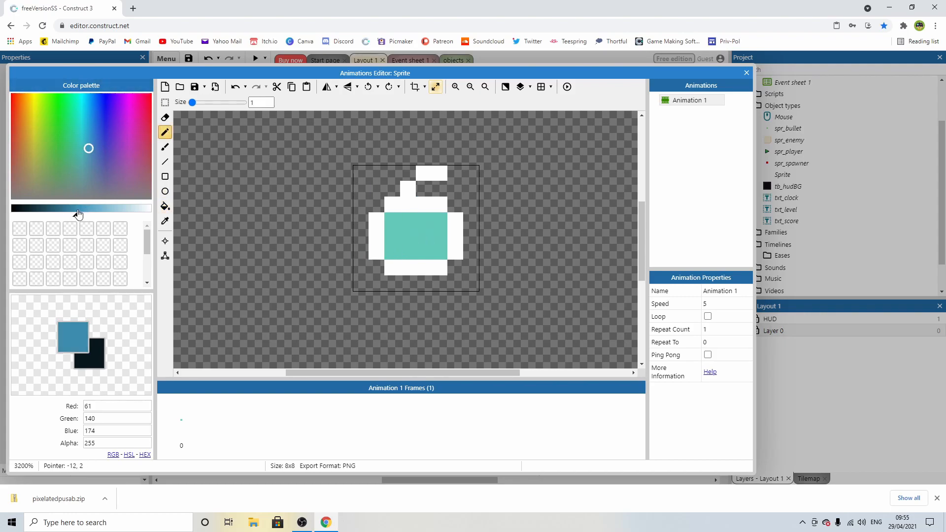
{"action": "left_click_drag", "start_coordinate": [394, 250], "coordinate": [433, 249]}
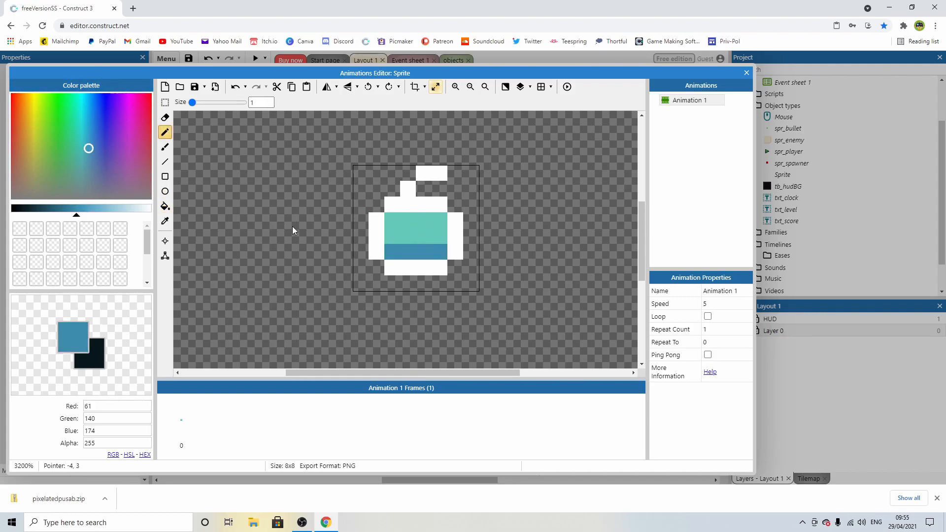
Step: Draw a light green (132, 210, 165) pixel row along the top of the bomb's interior and close the Animations Editor
{"action": "left_click", "coordinate": [389, 231], "text": "alt"}
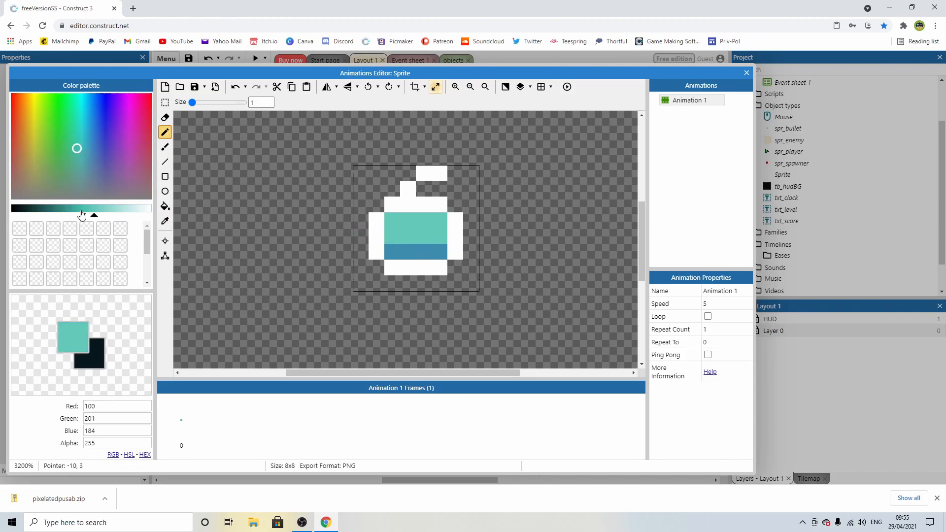
{"action": "left_click", "coordinate": [106, 212]}
{"action": "left_click", "coordinate": [68, 151]}
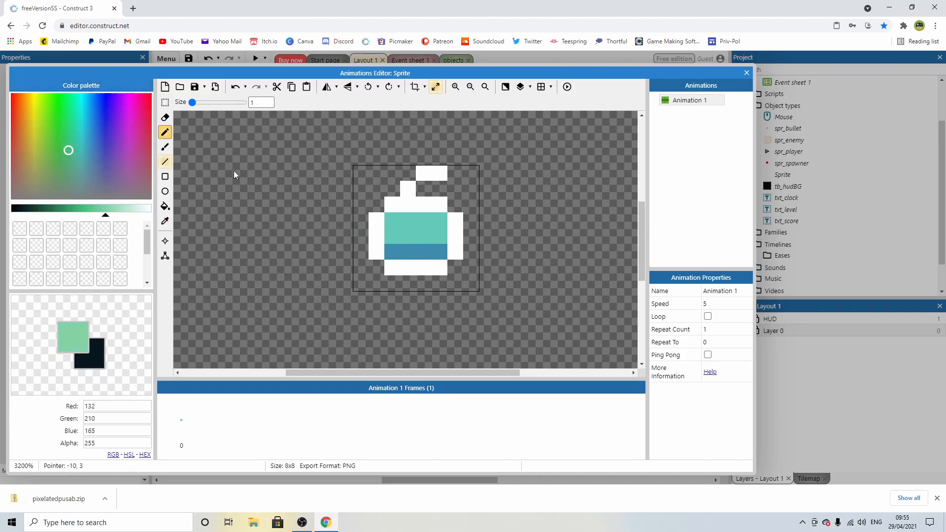
{"action": "left_click_drag", "start_coordinate": [391, 220], "coordinate": [411, 220]}
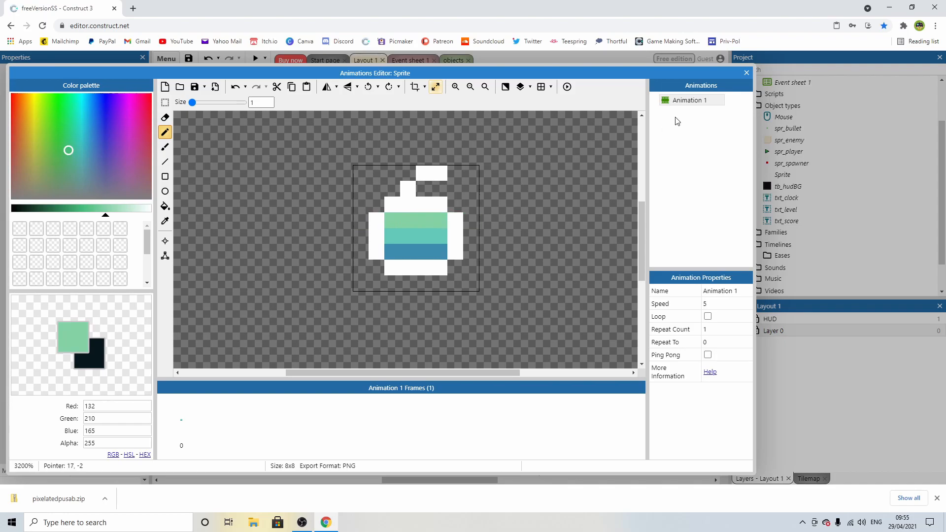
{"action": "left_click", "coordinate": [746, 73]}
Step: Move the bomb sprite inside the layout to 224, 76, right of the player, to check how it looks
{"action": "scroll", "coordinate": [599, 224], "scroll_direction": "up", "scroll_amount": 2, "text": "ctrl"}
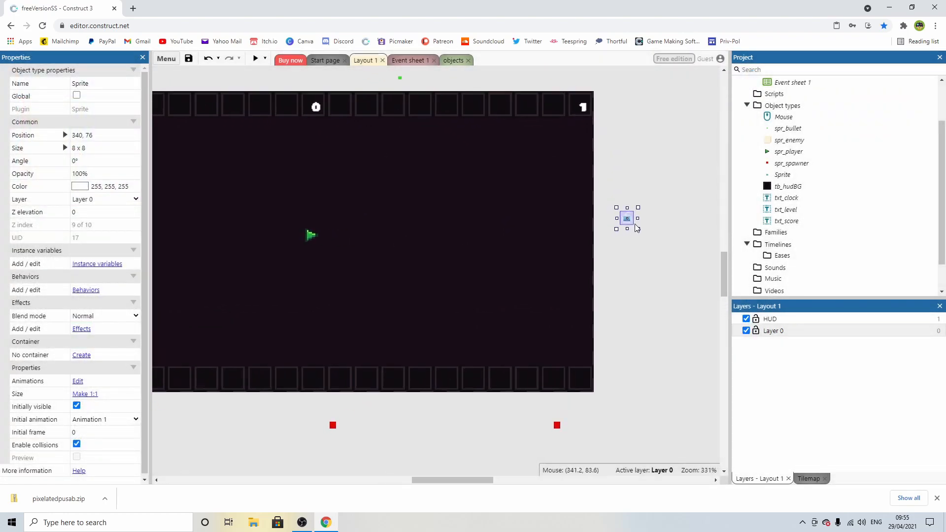
{"action": "left_click_drag", "start_coordinate": [627, 217], "coordinate": [431, 217]}
{"action": "left_click", "coordinate": [602, 233]}
{"action": "scroll", "coordinate": [427, 236], "scroll_direction": "down", "scroll_amount": 2, "text": "ctrl"}
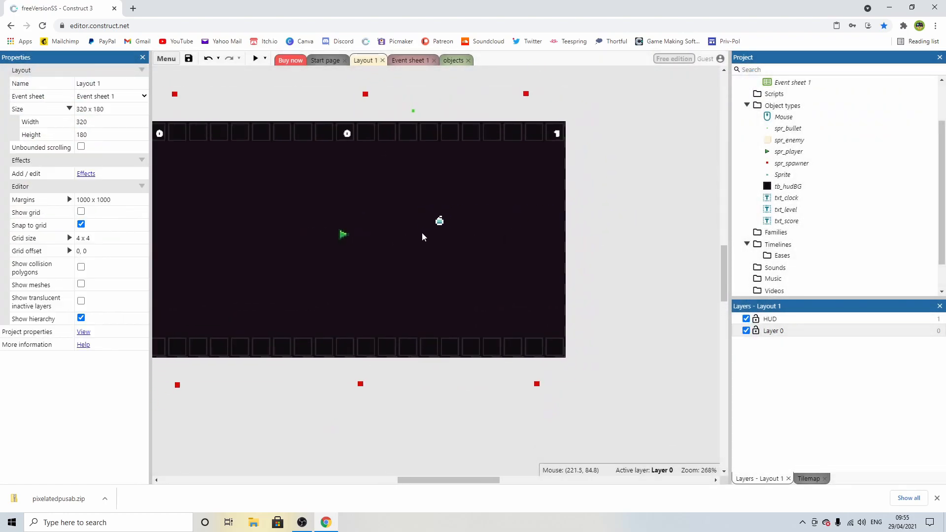
{"action": "scroll", "coordinate": [493, 228], "scroll_direction": "up", "scroll_amount": 1, "text": "ctrl"}
Step: Rename the bomb sprite as spr_bomb
{"action": "left_click", "coordinate": [509, 216]}
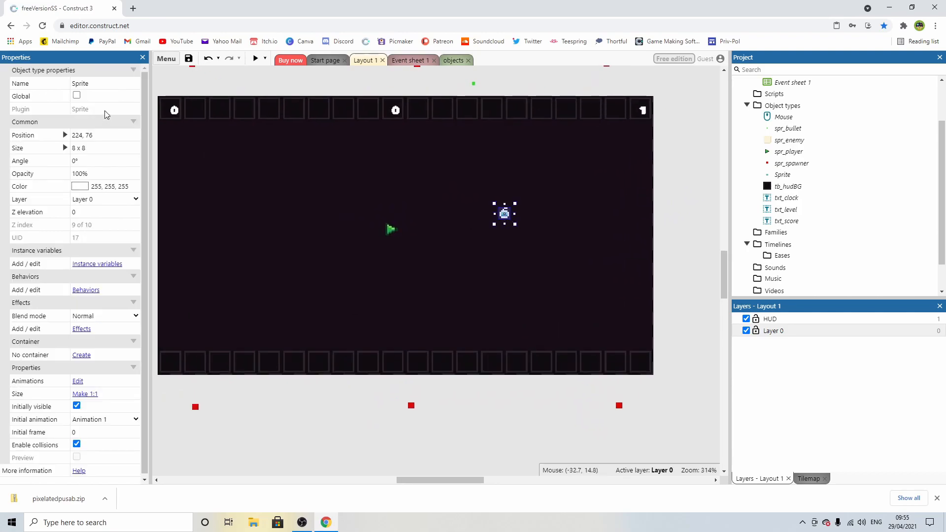
{"action": "left_click", "coordinate": [100, 83]}
{"action": "type", "text": "spr_bomb"}
{"action": "key", "text": "Return"}
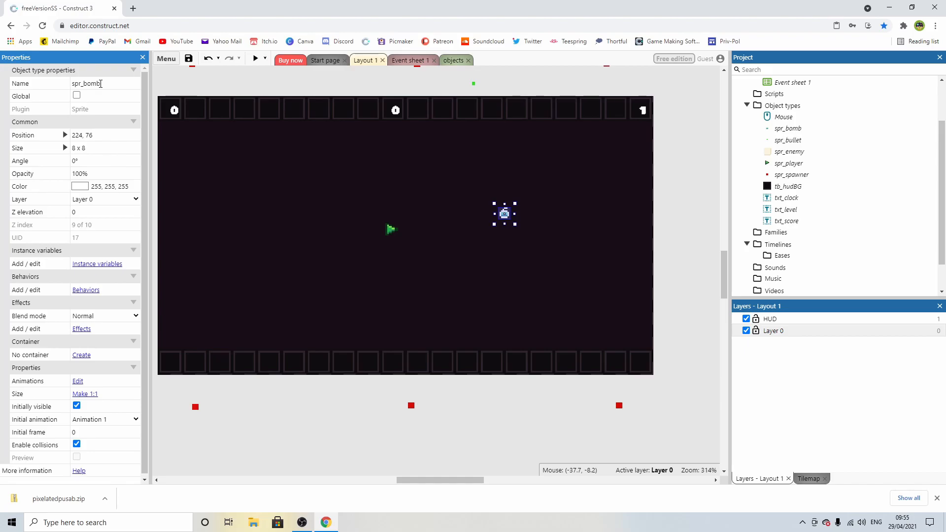
Step: Move spr_bomb outside the layout's right edge to 340, 92 and keep it selected
{"action": "scroll", "coordinate": [453, 207], "scroll_direction": "down", "scroll_amount": 2, "text": "ctrl"}
{"action": "left_click_drag", "start_coordinate": [495, 213], "coordinate": [682, 228]}
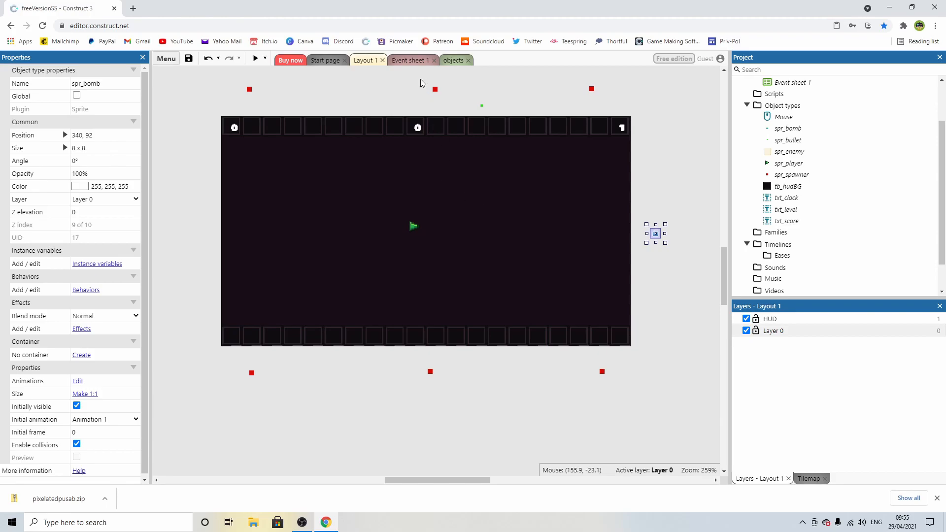
{"action": "left_click", "coordinate": [673, 181]}
{"action": "left_click", "coordinate": [656, 234]}
Step: Review the event sheet's timer, spawner and collision events for a suitable place to spawn the bomb
{"action": "left_click", "coordinate": [405, 61]}
{"action": "scroll", "coordinate": [383, 276], "scroll_direction": "down", "scroll_amount": 5}
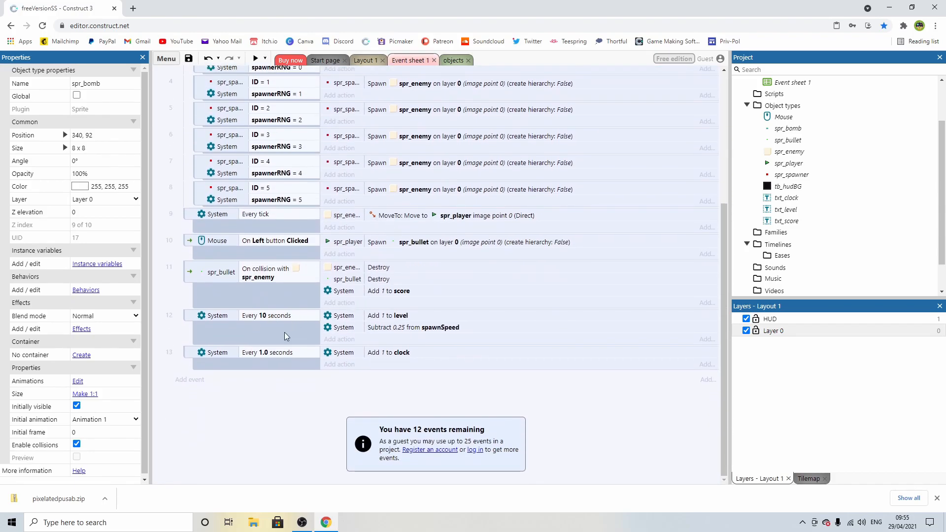
{"action": "left_click", "coordinate": [280, 318]}
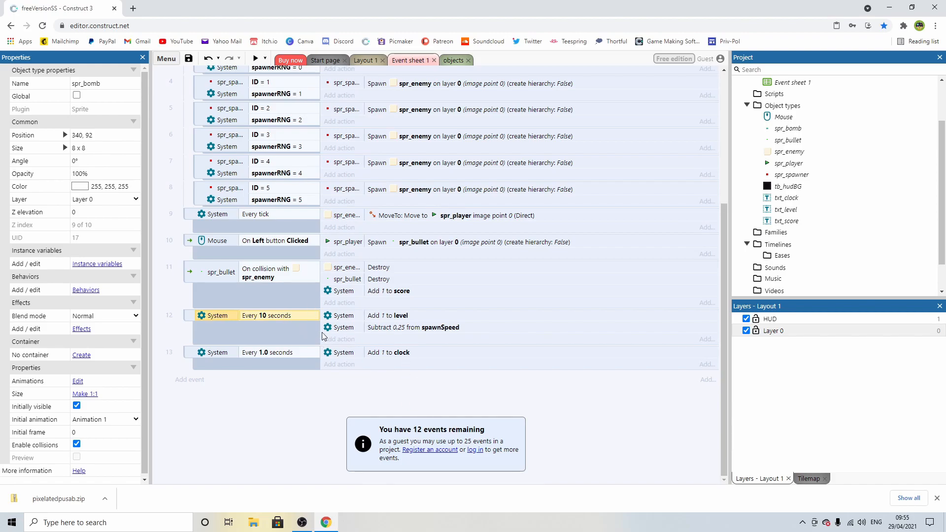
{"action": "scroll", "coordinate": [316, 325], "scroll_direction": "up", "scroll_amount": 2}
{"action": "scroll", "coordinate": [314, 323], "scroll_direction": "up", "scroll_amount": 2}
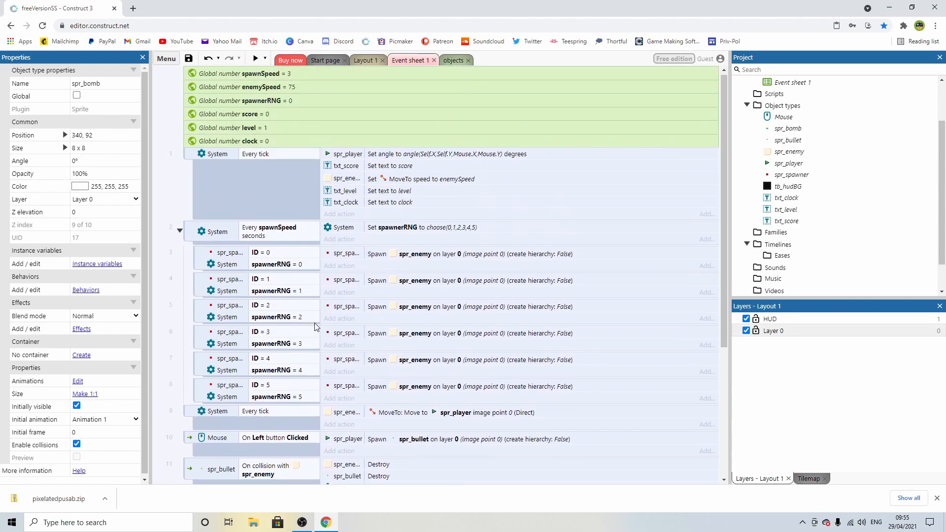
{"action": "scroll", "coordinate": [316, 327], "scroll_direction": "down", "scroll_amount": 2}
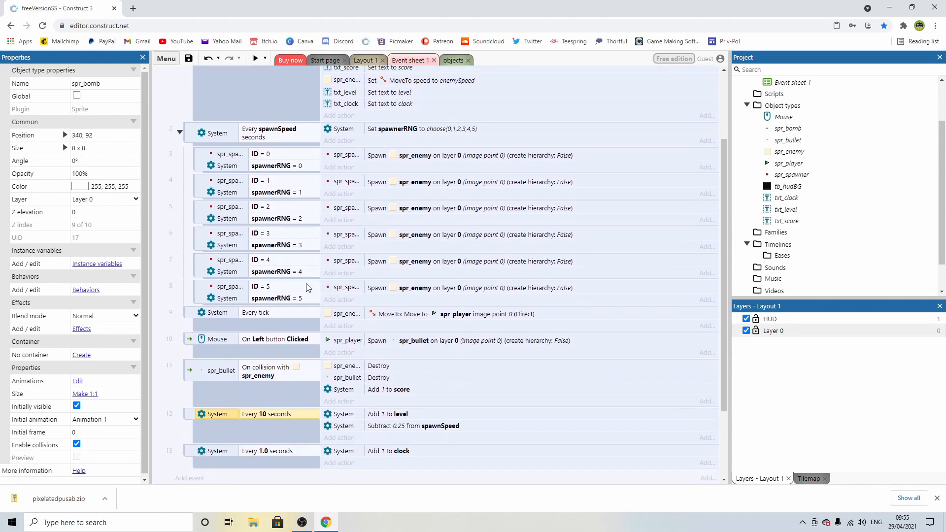
{"action": "left_click", "coordinate": [261, 410]}
{"action": "left_click", "coordinate": [277, 414]}
{"action": "left_click", "coordinate": [444, 132]}
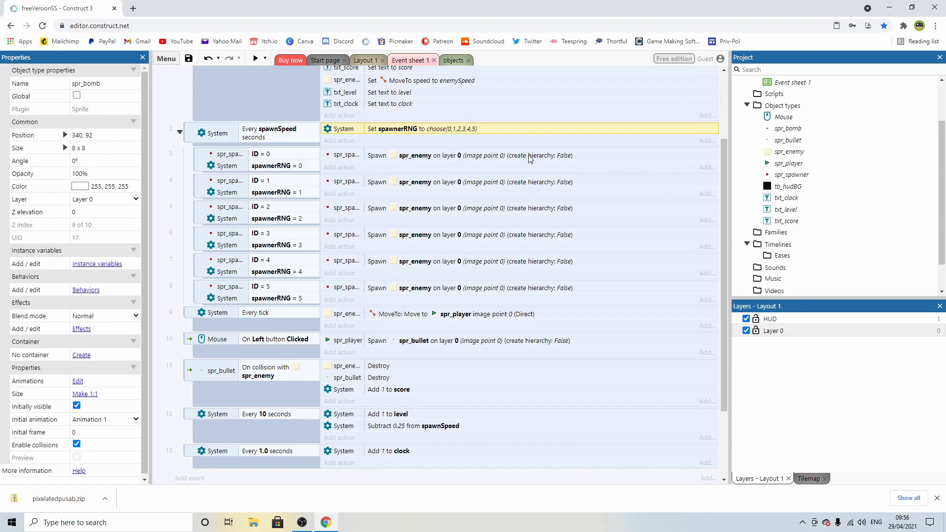
Step: Add a System Create object action for spr_bomb to the sub-event with ID = 1 and spawnerRNG = 1
{"action": "left_click", "coordinate": [438, 183]}
{"action": "left_click", "coordinate": [340, 195]}
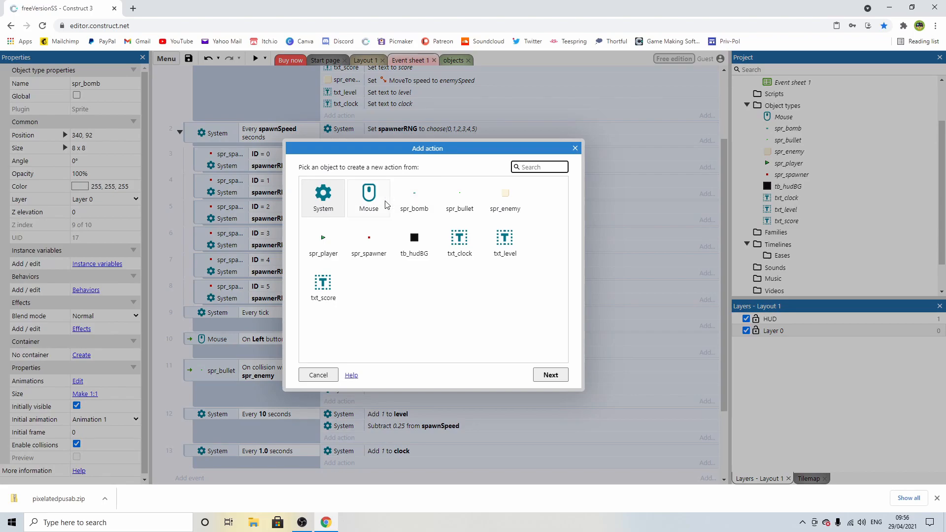
{"action": "double_click", "coordinate": [323, 197]}
{"action": "left_click", "coordinate": [352, 246]}
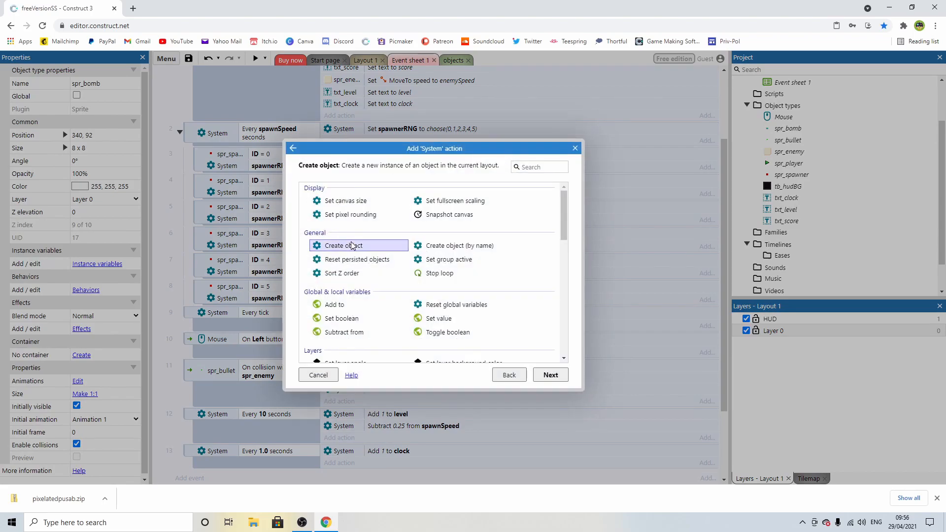
{"action": "double_click", "coordinate": [353, 246]}
{"action": "left_click", "coordinate": [498, 200]}
{"action": "left_click", "coordinate": [394, 228]}
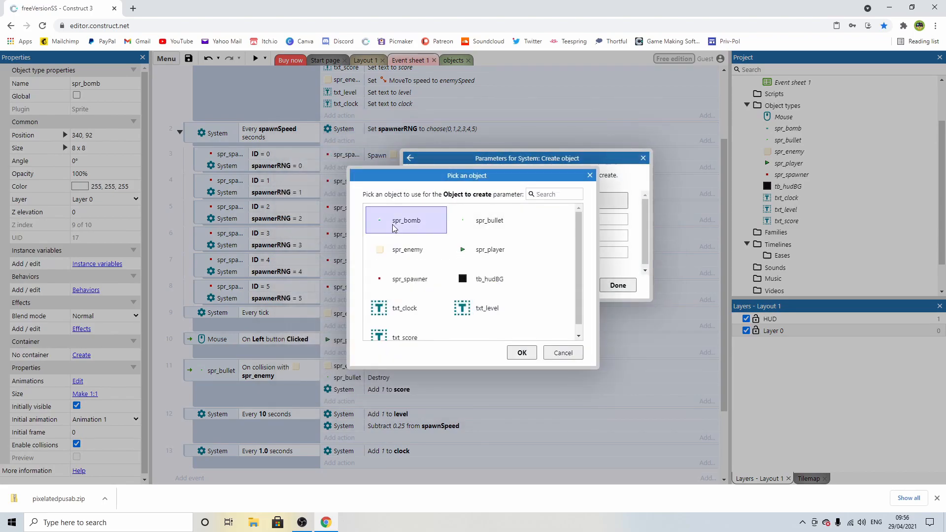
{"action": "double_click", "coordinate": [394, 227]}
Step: Set the X coordinate of the created bomb to random(16,304)
{"action": "left_click", "coordinate": [484, 244]}
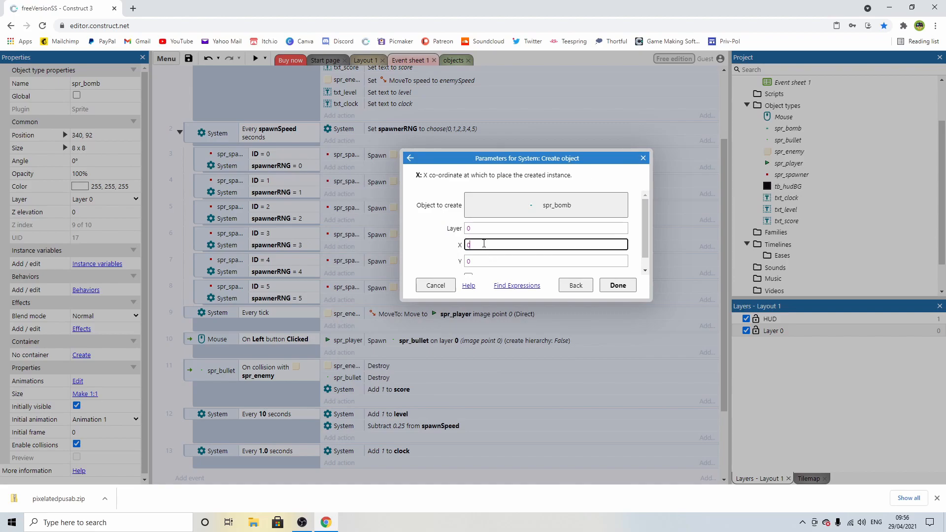
{"action": "type", "text": "random("}
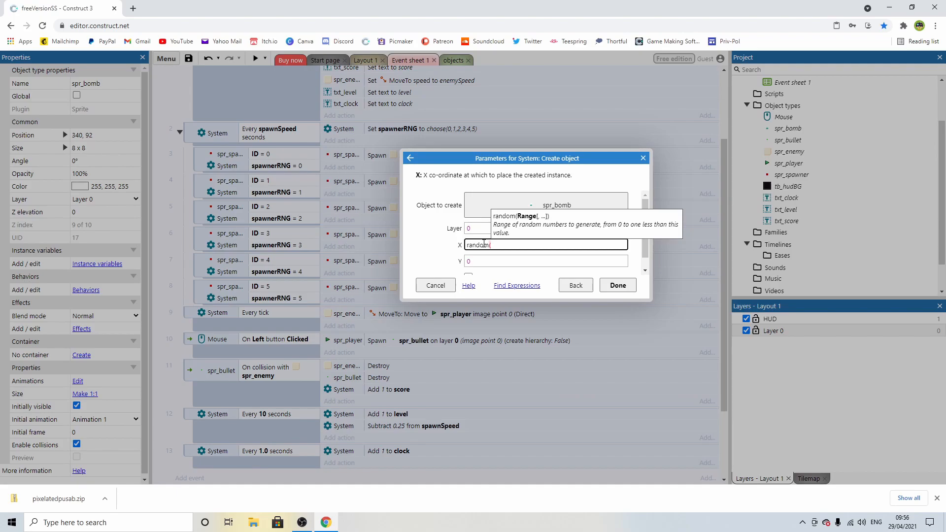
{"action": "type", "text": "16,"}
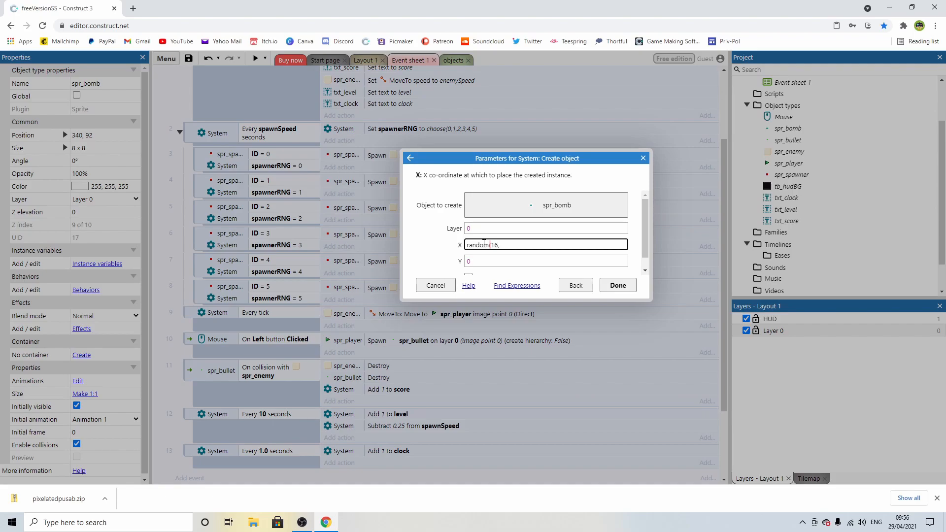
{"action": "key", "text": "BackSpace"}
{"action": "type", "text": ")"}
Step: Set the created bomb's Y coordinate to random(16,166) and finish the Create object action
{"action": "left_click", "coordinate": [483, 261]}
{"action": "type", "text": "ran"}
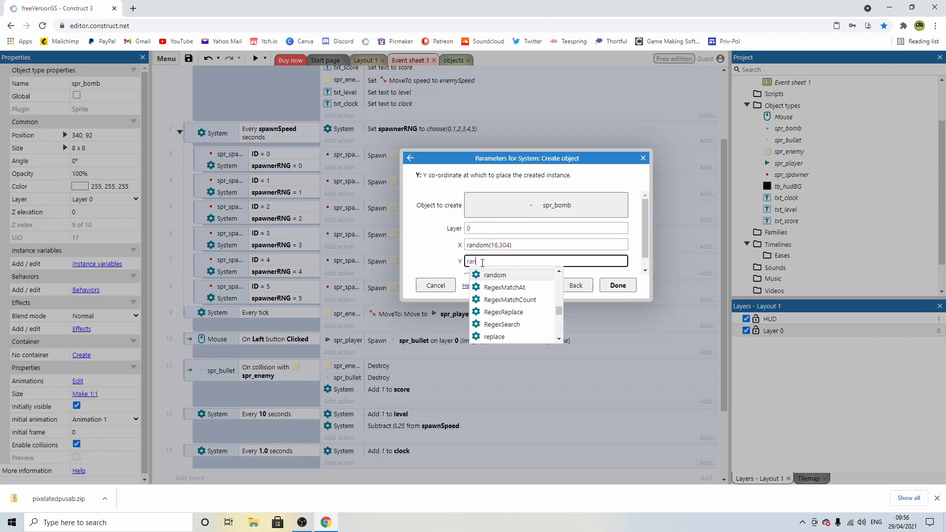
{"action": "type", "text": "dom("}
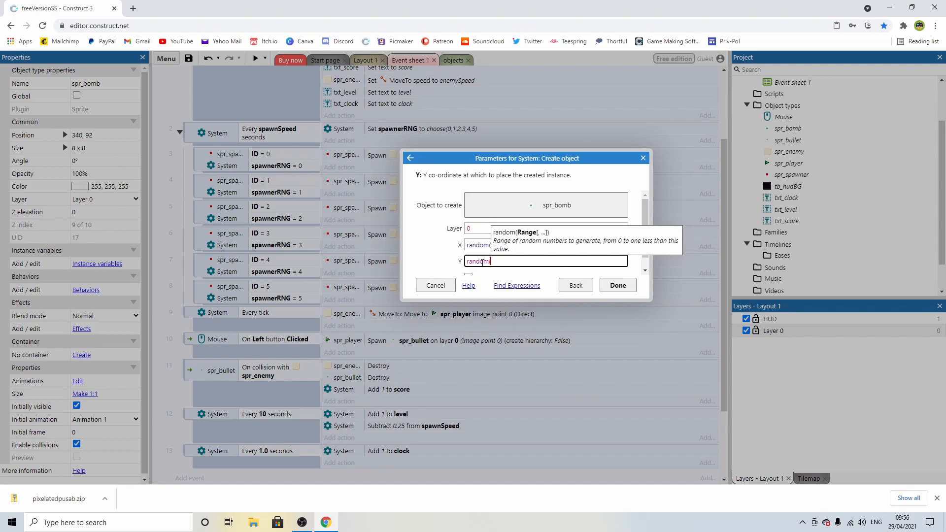
{"action": "type", "text": "16"}
{"action": "key", "text": "BackSpace"}
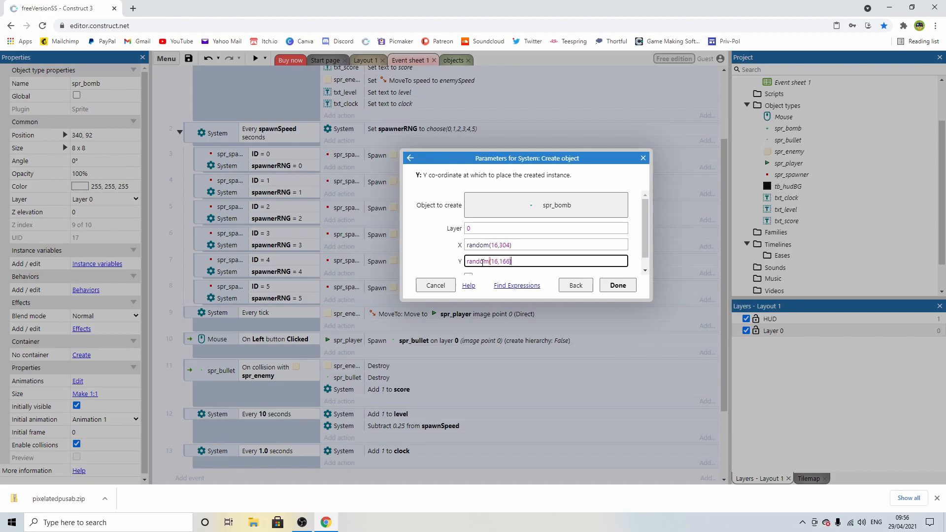
{"action": "key", "text": "Return"}
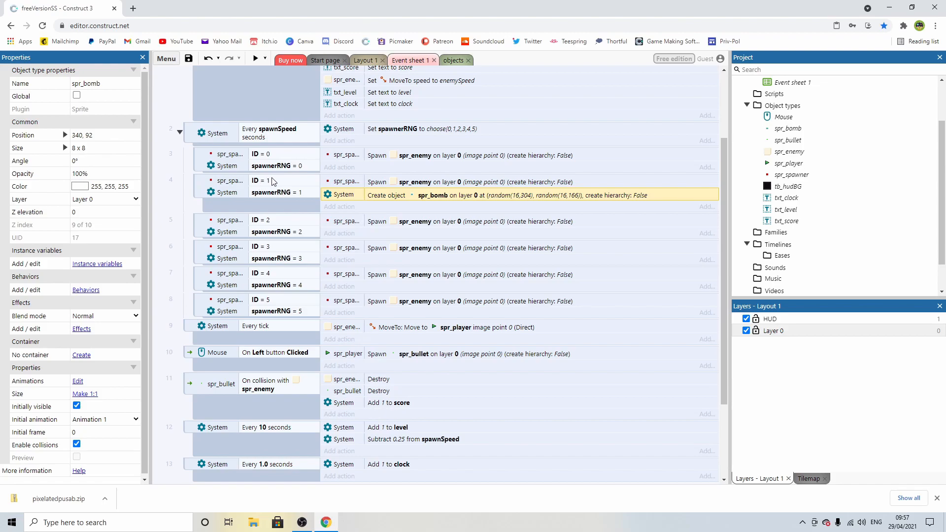
Step: Preview the game and shoot enemies and bombs to check the random bomb spawning
{"action": "left_click", "coordinate": [256, 60]}
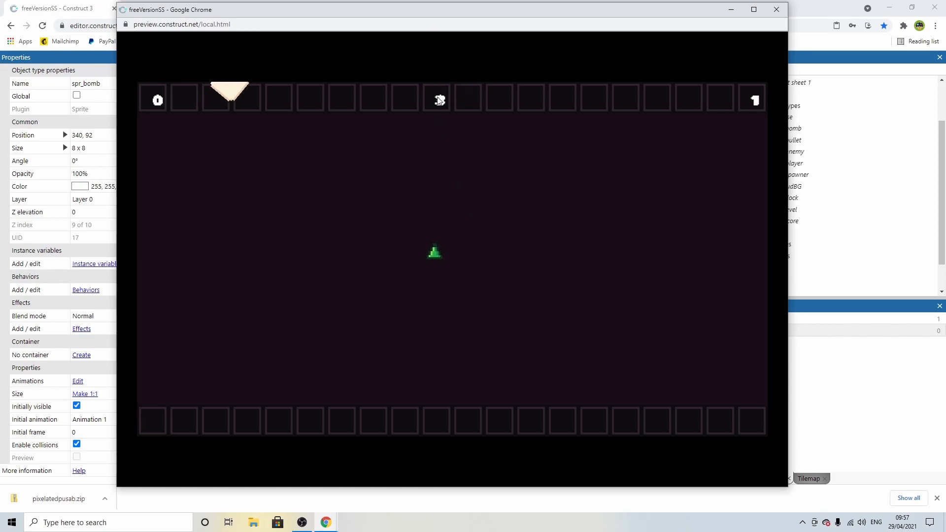
{"action": "left_click", "coordinate": [328, 149]}
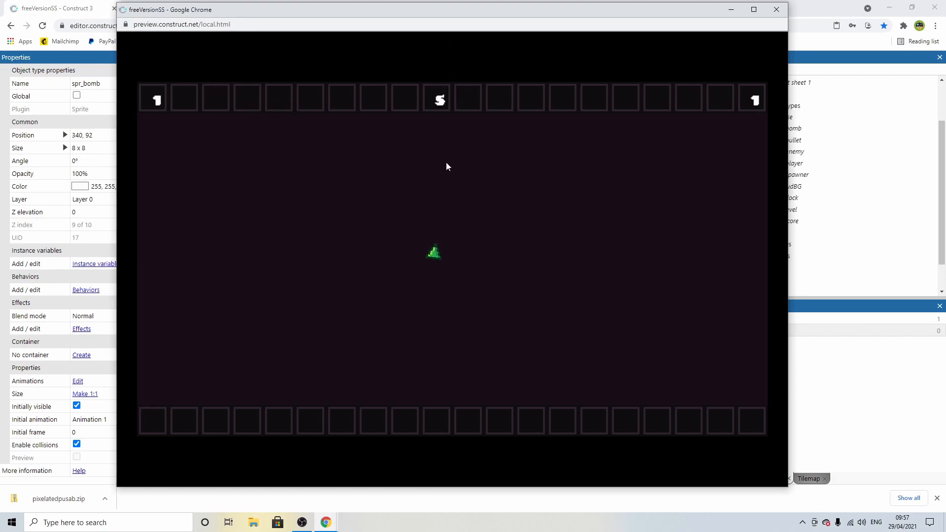
{"action": "left_click", "coordinate": [444, 290]}
{"action": "left_click", "coordinate": [445, 194]}
{"action": "left_click", "coordinate": [395, 394]}
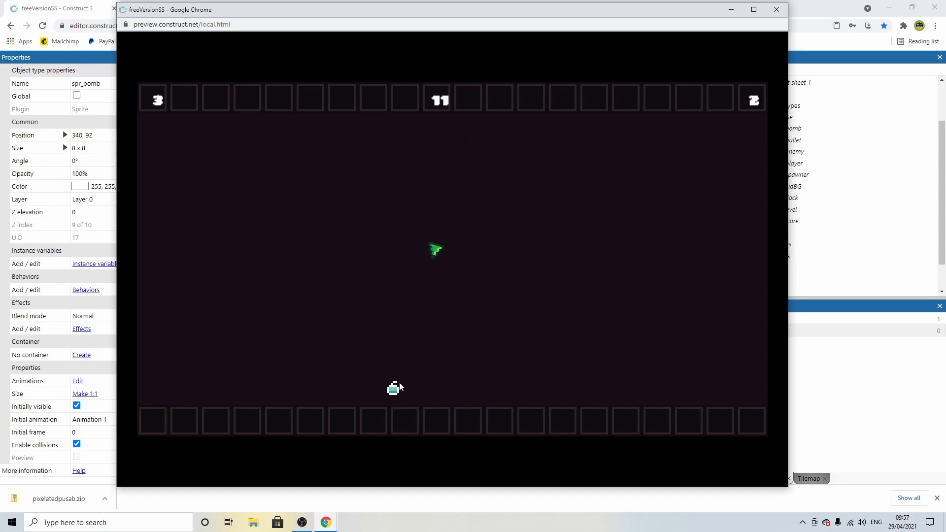
{"action": "left_click", "coordinate": [438, 325]}
{"action": "left_click", "coordinate": [441, 352]}
{"action": "left_click", "coordinate": [399, 377]}
{"action": "left_click", "coordinate": [405, 361]}
{"action": "left_click", "coordinate": [536, 321]}
{"action": "left_click", "coordinate": [574, 180]}
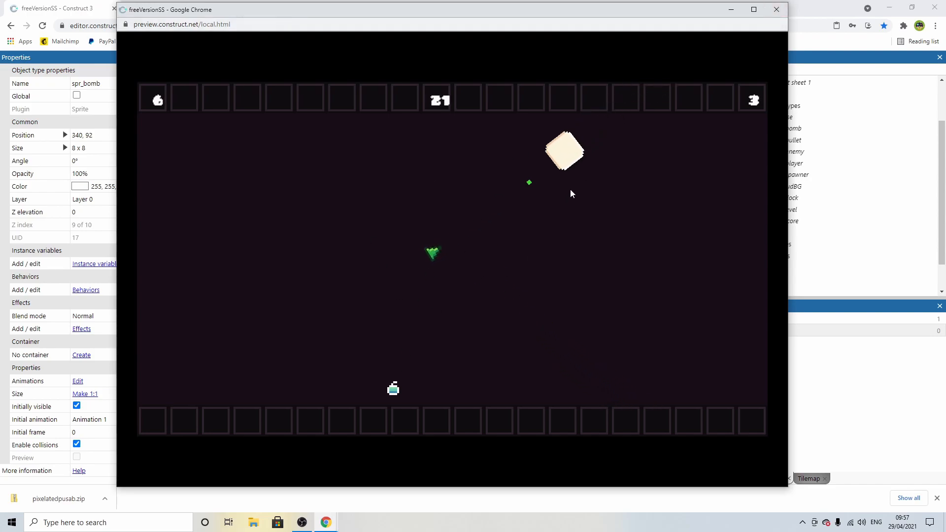
{"action": "left_click", "coordinate": [374, 241]}
{"action": "left_click", "coordinate": [413, 203]}
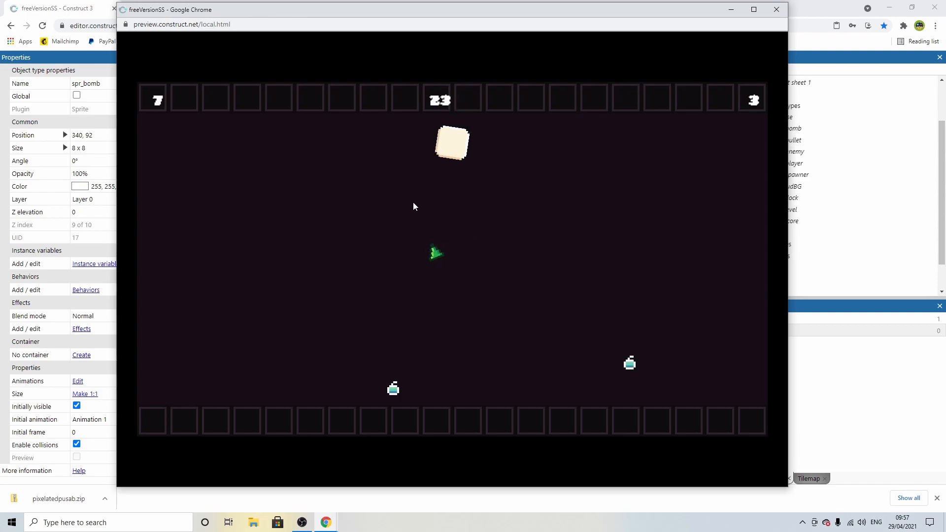
{"action": "left_click", "coordinate": [628, 366]}
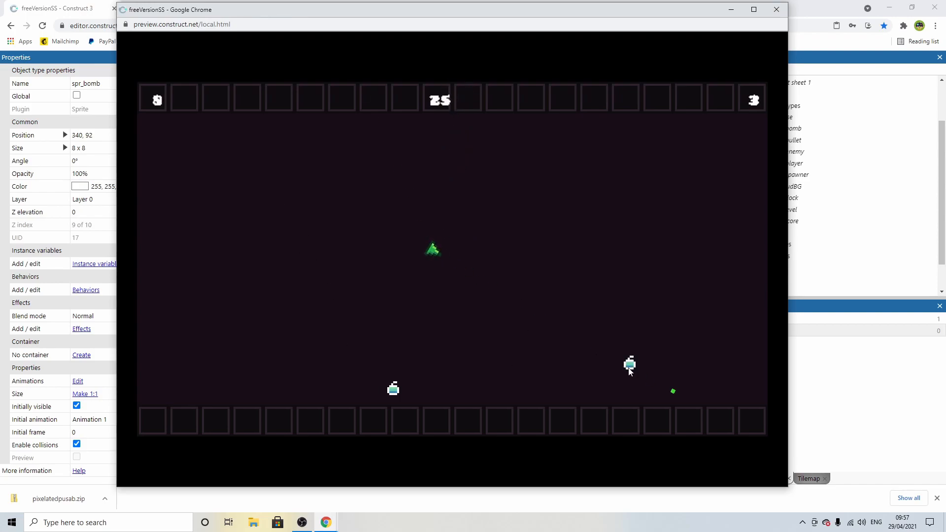
{"action": "left_click", "coordinate": [338, 361]}
{"action": "left_click", "coordinate": [566, 332]}
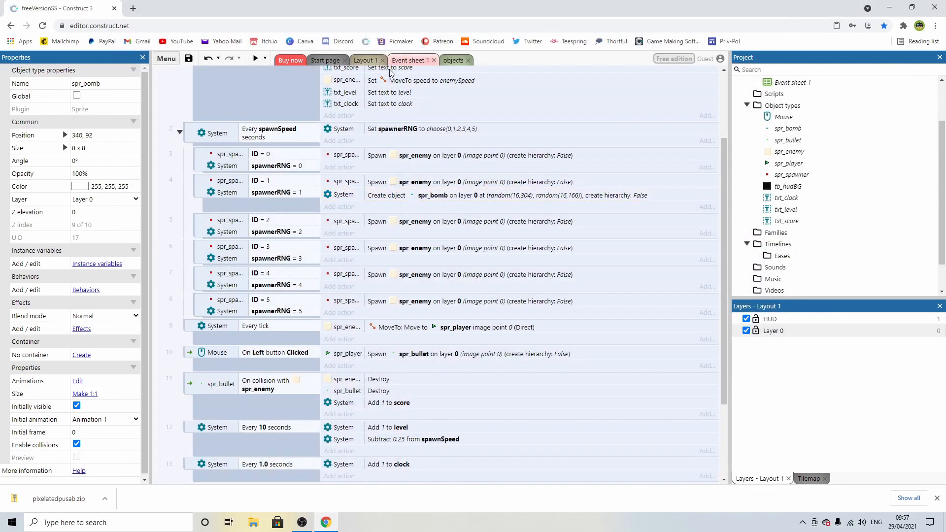
Step: Clone the spr_bomb object type in Layout 1 and place the clone below the original at 340, 136
{"action": "left_click", "coordinate": [368, 62]}
{"action": "scroll", "coordinate": [633, 266], "scroll_direction": "down", "scroll_amount": 1}
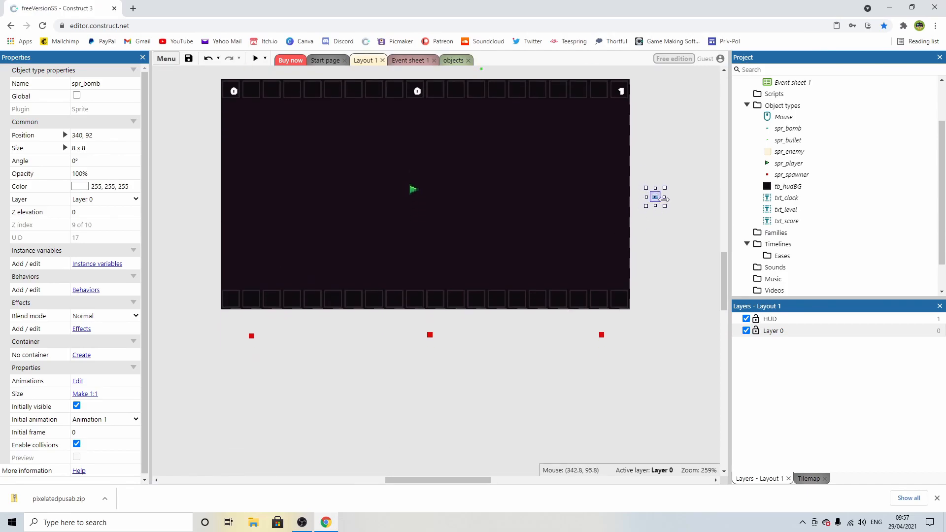
{"action": "left_click", "coordinate": [656, 211]}
{"action": "left_click", "coordinate": [656, 197]}
{"action": "right_click", "coordinate": [657, 201]}
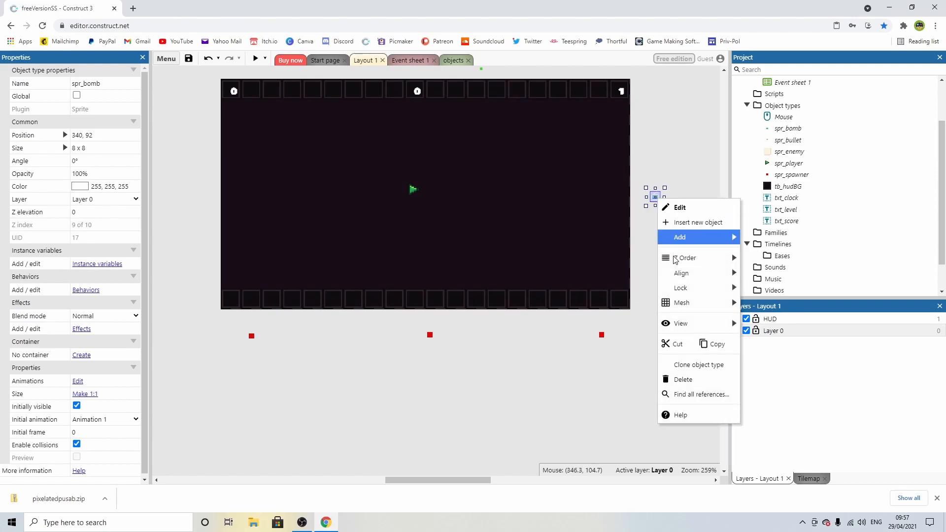
{"action": "left_click", "coordinate": [689, 365]}
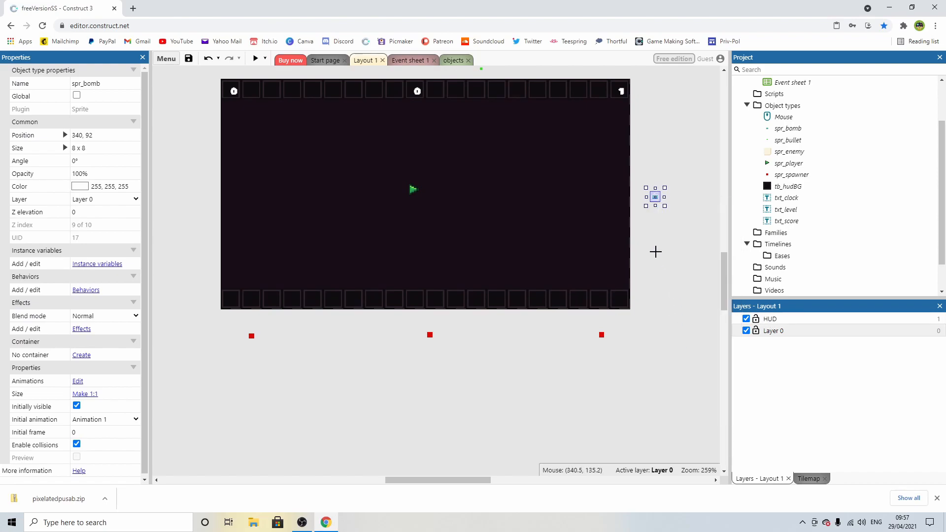
{"action": "left_click", "coordinate": [656, 252]}
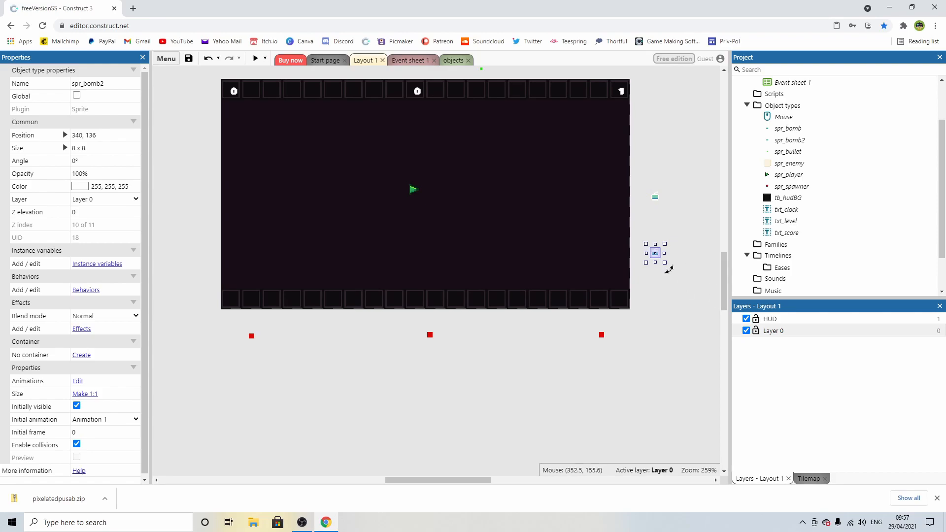
Step: Assign spr_bomb2 to the HUD layer and move it to 8, 172 in the first slot of the lower HUD bar
{"action": "left_click", "coordinate": [105, 199]}
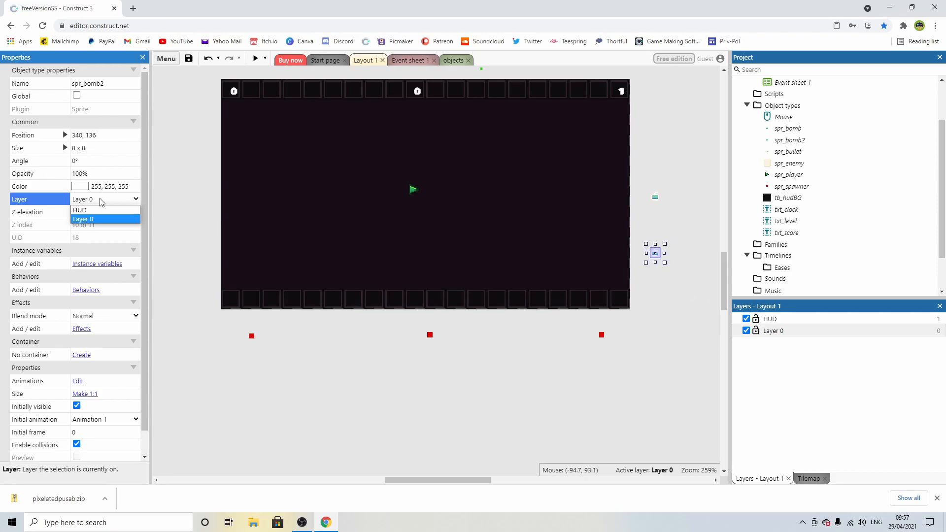
{"action": "left_click", "coordinate": [86, 210]}
{"action": "left_click", "coordinate": [650, 267]}
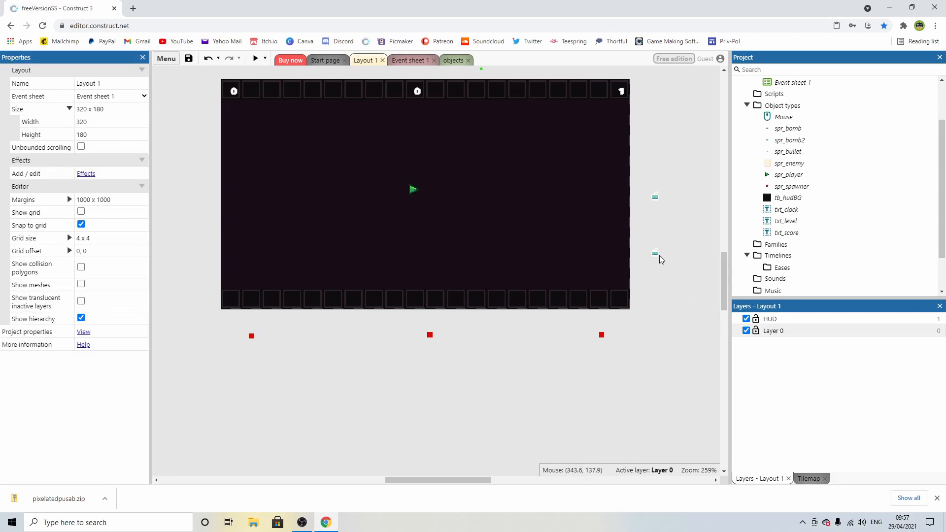
{"action": "left_click_drag", "start_coordinate": [655, 254], "coordinate": [235, 304]}
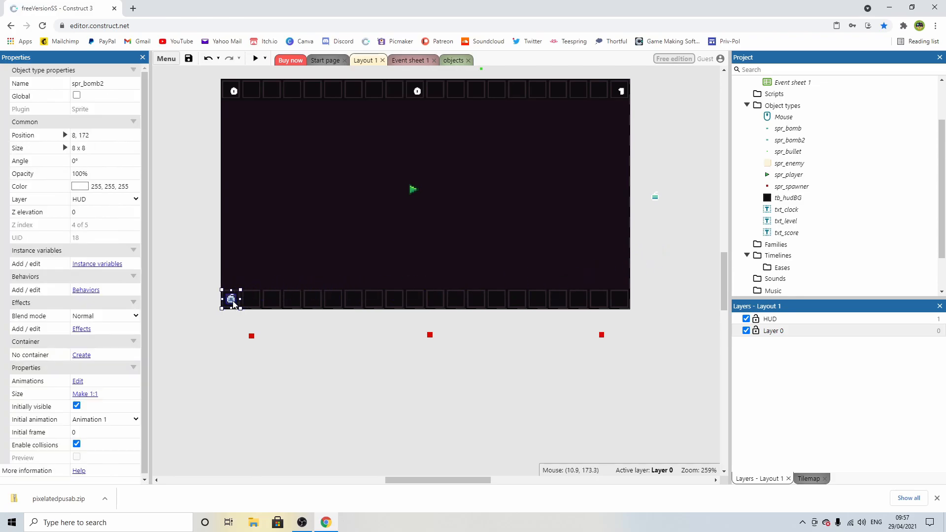
{"action": "double_click", "coordinate": [234, 304]}
{"action": "left_click", "coordinate": [720, 89]}
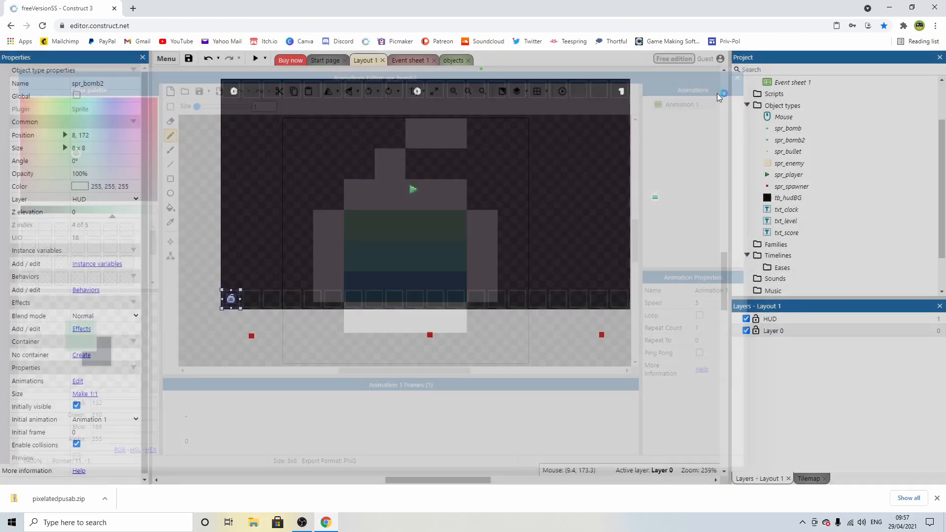
{"action": "left_click", "coordinate": [290, 363]}
Step: Add the Sine behavior to the spr_bomb sprite outside the layout
{"action": "left_click", "coordinate": [660, 200]}
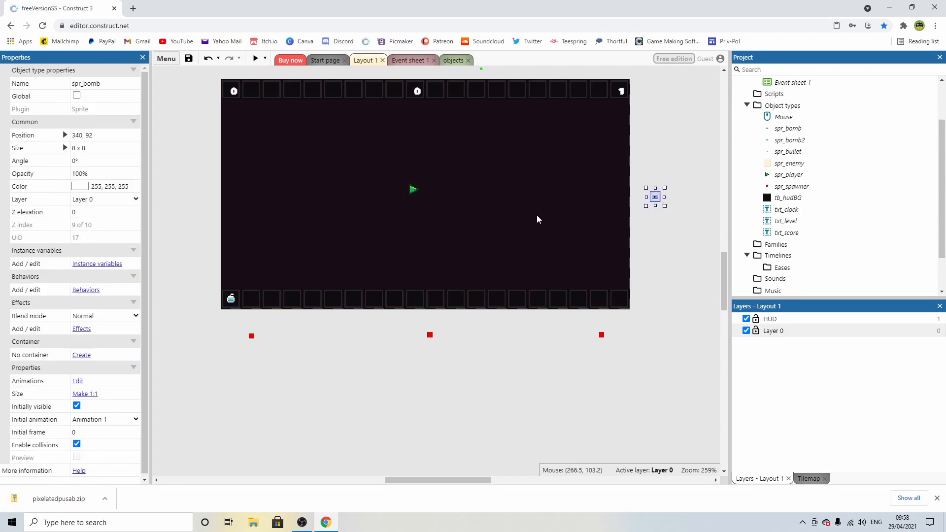
{"action": "left_click", "coordinate": [79, 291]}
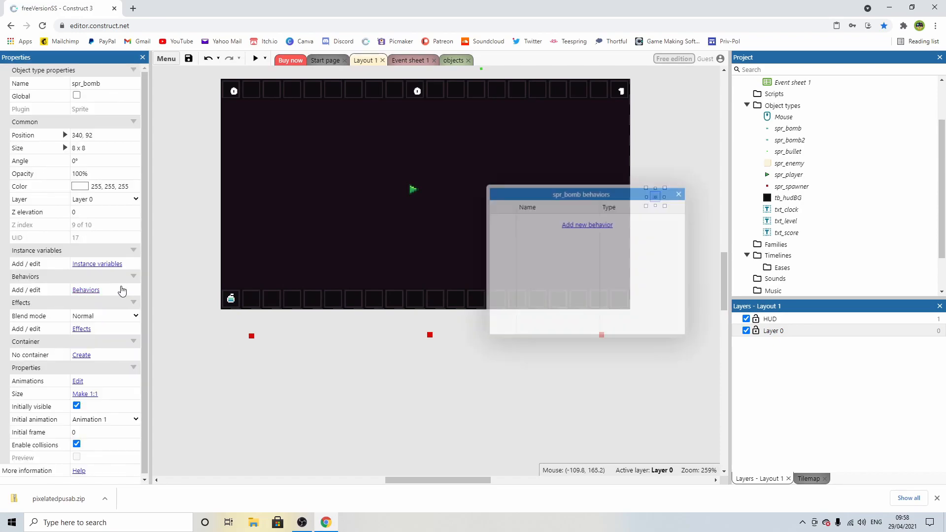
{"action": "left_click", "coordinate": [575, 226]}
{"action": "scroll", "coordinate": [518, 264], "scroll_direction": "down", "scroll_amount": 3}
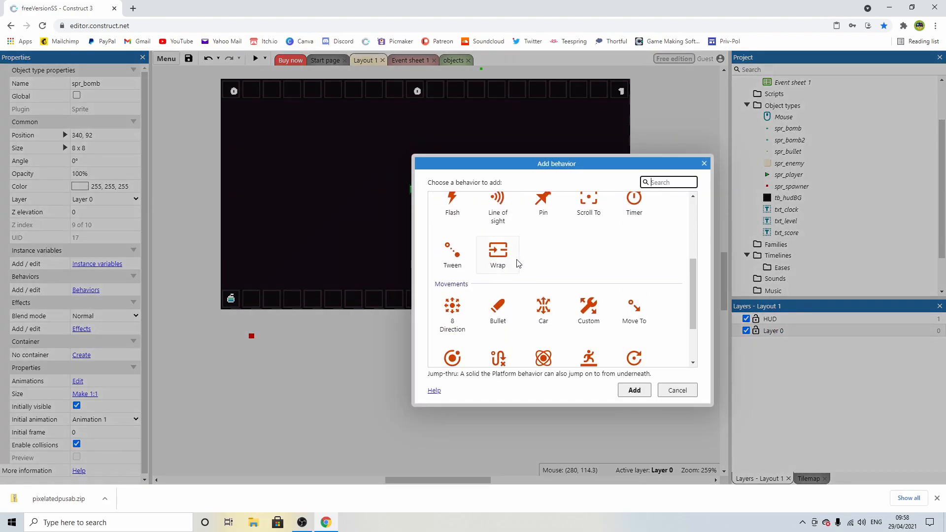
{"action": "scroll", "coordinate": [515, 267], "scroll_direction": "down", "scroll_amount": 3}
{"action": "double_click", "coordinate": [452, 337]}
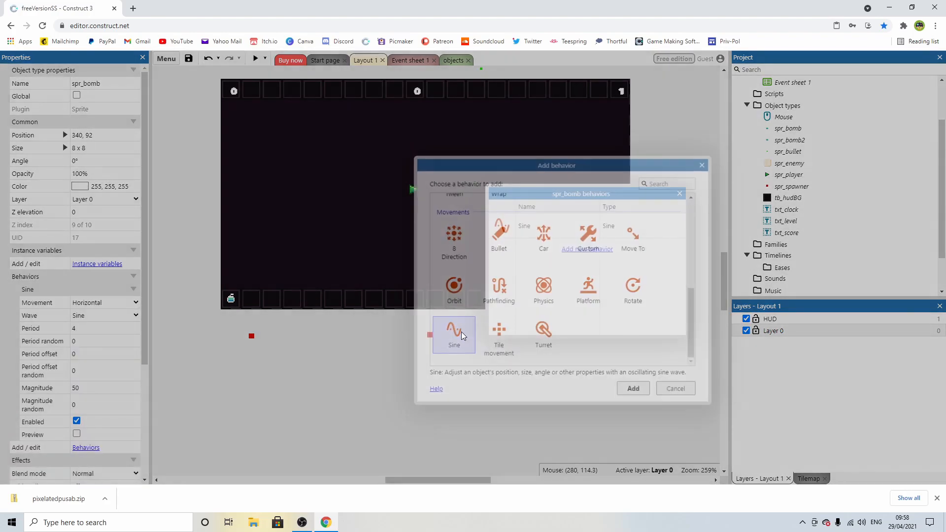
{"action": "left_click", "coordinate": [680, 193]}
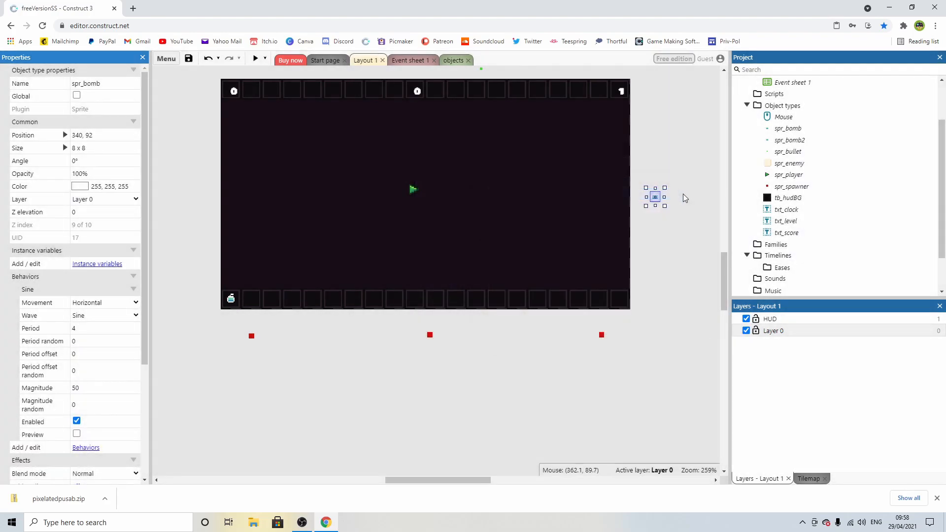
Step: Set spr_bomb's Sine behavior to Size movement with period 1 and magnitude 1, and try to enable its live preview
{"action": "left_click", "coordinate": [119, 303]}
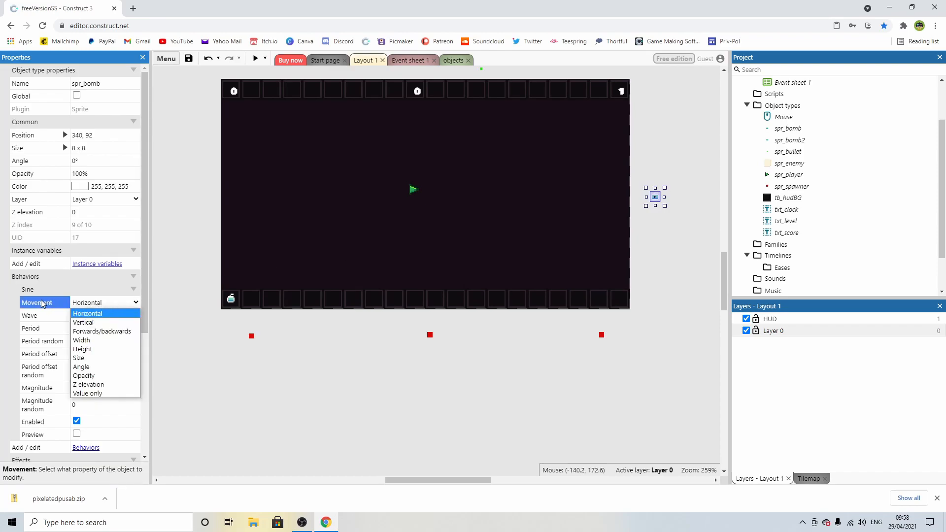
{"action": "left_click", "coordinate": [89, 361]}
{"action": "left_click", "coordinate": [85, 328]}
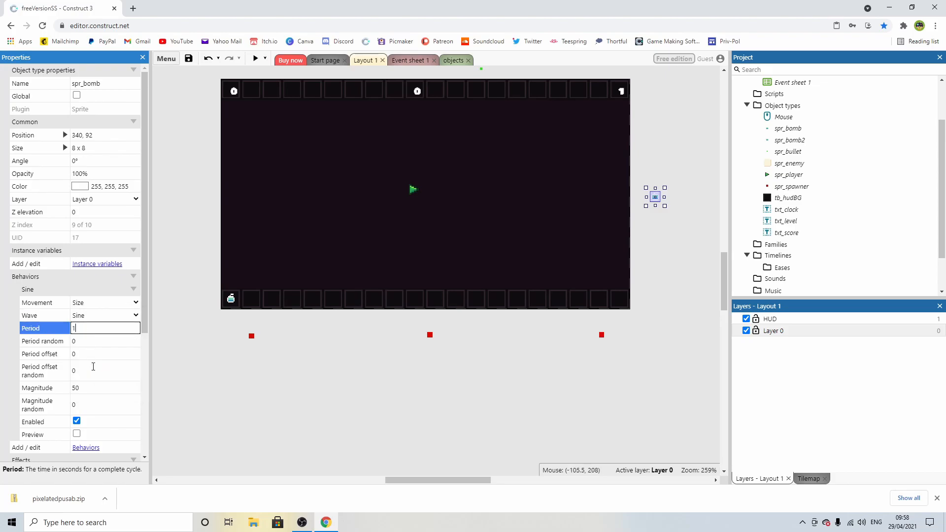
{"action": "left_click", "coordinate": [89, 388]}
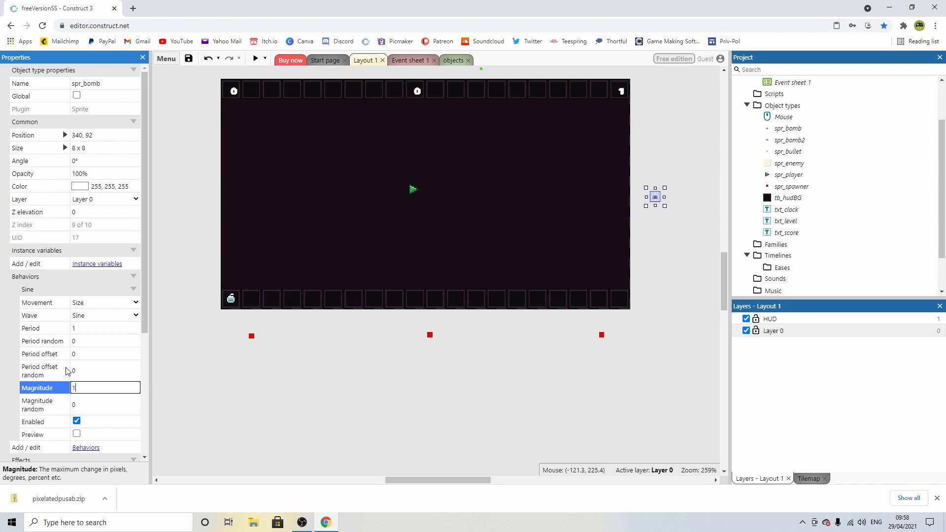
{"action": "left_click", "coordinate": [85, 326]}
{"action": "left_click", "coordinate": [88, 387]}
{"action": "left_click", "coordinate": [75, 327]}
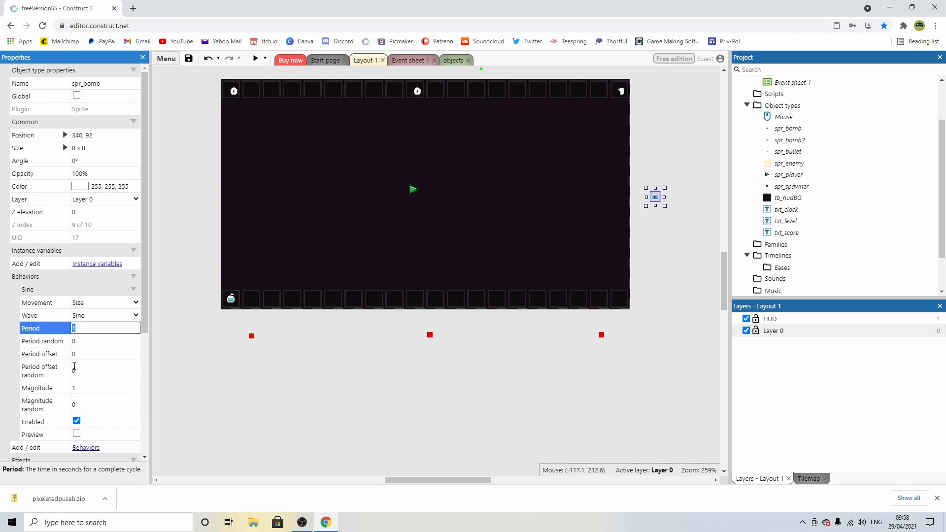
{"action": "left_click", "coordinate": [76, 434]}
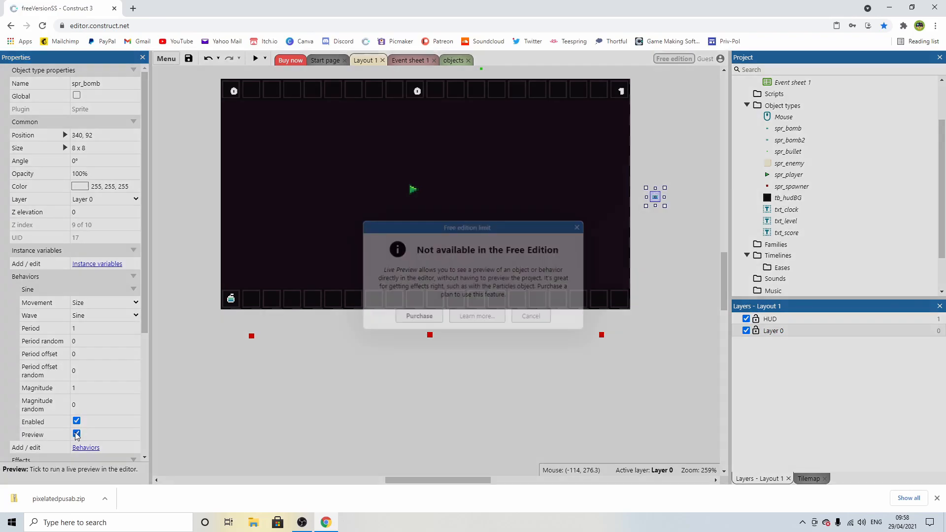
{"action": "left_click", "coordinate": [528, 318]}
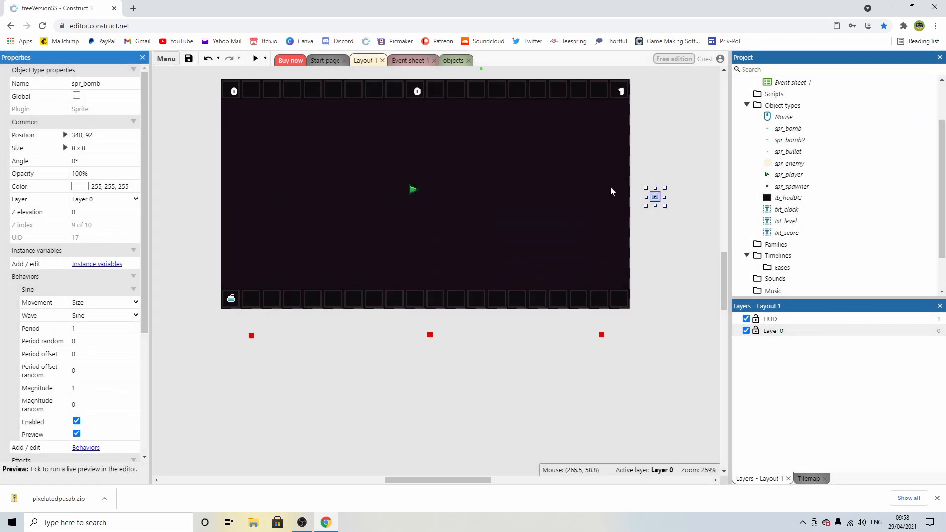
Step: Place spr_bomb inside the play area at 220, 80 and preview the game to check its size animation
{"action": "left_click_drag", "start_coordinate": [657, 198], "coordinate": [503, 182]}
{"action": "left_click", "coordinate": [256, 58]}
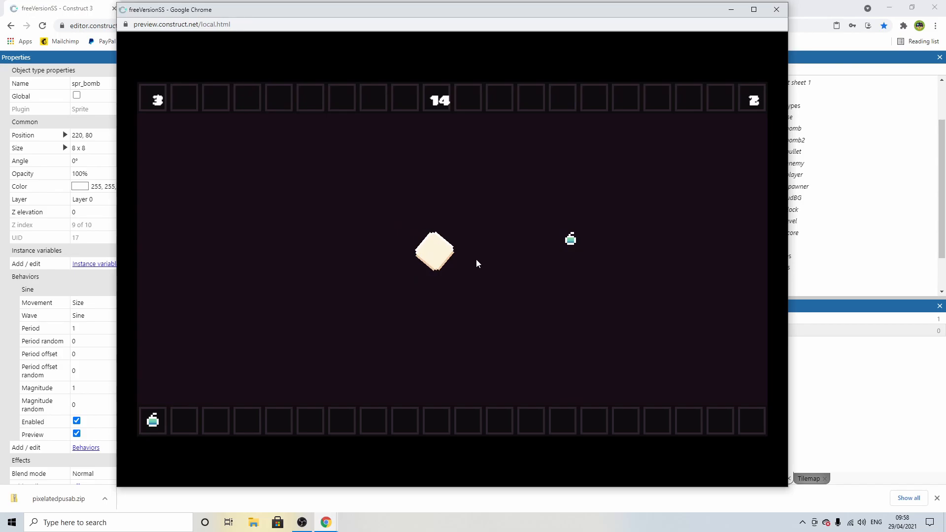
{"action": "left_click", "coordinate": [777, 9]}
Step: Transfer the spr_bomb instance from Layout 1 to the objects layout and place it beside the enemy sprite
{"action": "left_click", "coordinate": [513, 234]}
{"action": "left_click_drag", "start_coordinate": [506, 182], "coordinate": [206, 251]}
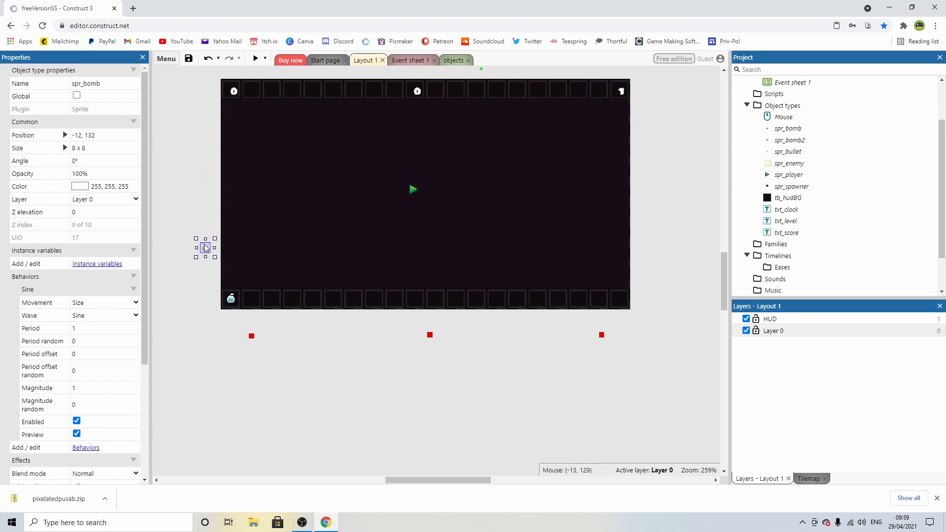
{"action": "key", "text": "Delete"}
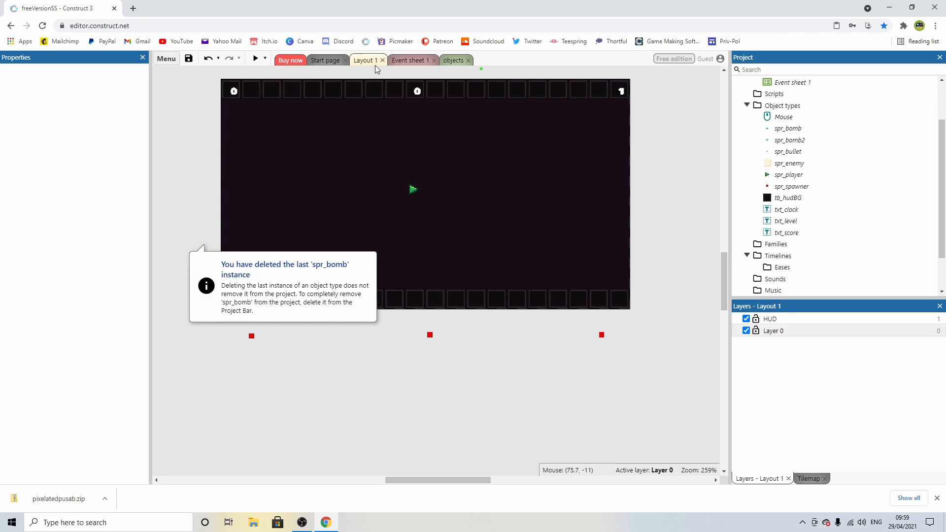
{"action": "left_click", "coordinate": [454, 60]}
{"action": "key", "text": "ctrl+v"}
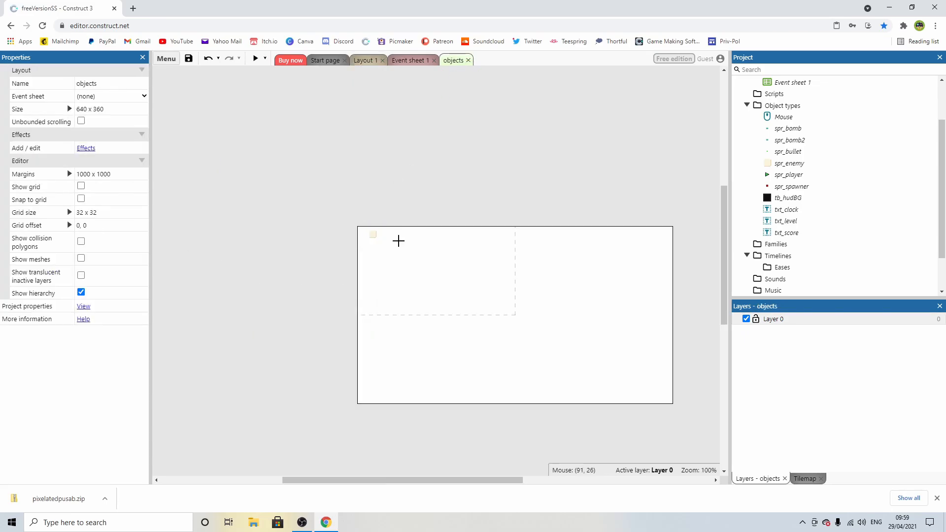
{"action": "left_click", "coordinate": [399, 245]}
{"action": "left_click", "coordinate": [517, 314]}
{"action": "scroll", "coordinate": [436, 261], "scroll_direction": "up", "scroll_amount": 2, "text": "ctrl"}
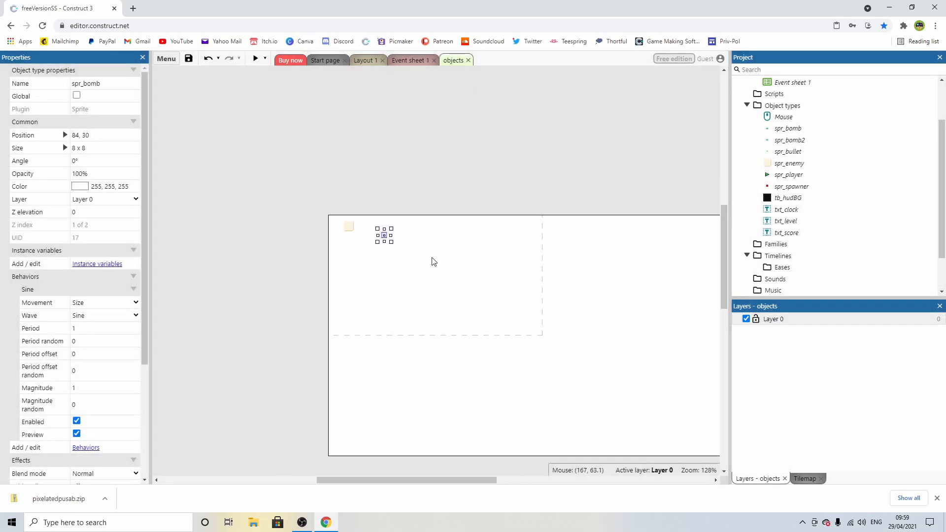
{"action": "left_click_drag", "start_coordinate": [376, 234], "coordinate": [355, 227]}
{"action": "left_click", "coordinate": [410, 172]}
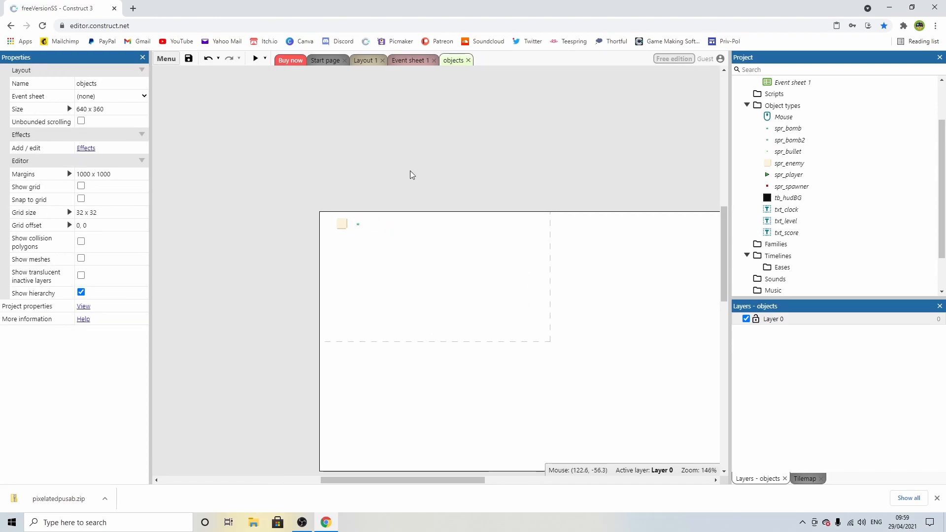
Step: Clone the txt_score object type in Layout 1 and place the clone at 24, 140 above the lower HUD bar
{"action": "left_click", "coordinate": [365, 60]}
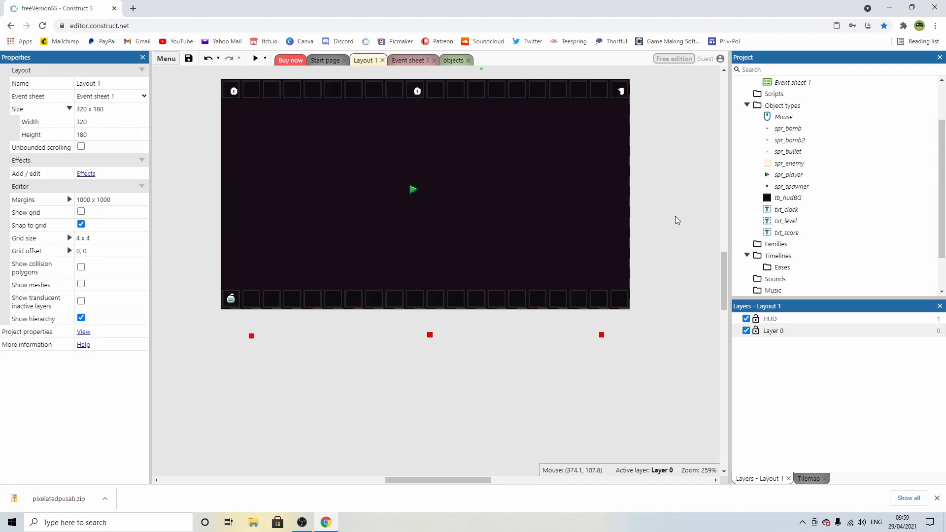
{"action": "middle_click_drag", "start_coordinate": [674, 215], "coordinate": [688, 251]}
{"action": "scroll", "coordinate": [414, 270], "scroll_direction": "down", "scroll_amount": 1, "text": "ctrl"}
{"action": "scroll", "coordinate": [332, 312], "scroll_direction": "up", "scroll_amount": 3, "text": "ctrl"}
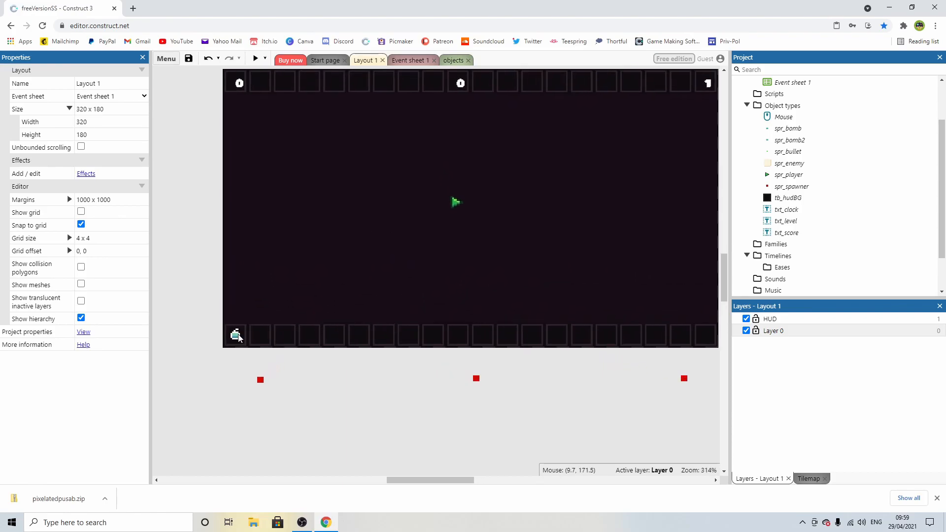
{"action": "left_click", "coordinate": [237, 335]}
{"action": "middle_click_drag", "start_coordinate": [309, 195], "coordinate": [322, 218]}
{"action": "left_click", "coordinate": [211, 210]}
{"action": "left_click", "coordinate": [256, 110]}
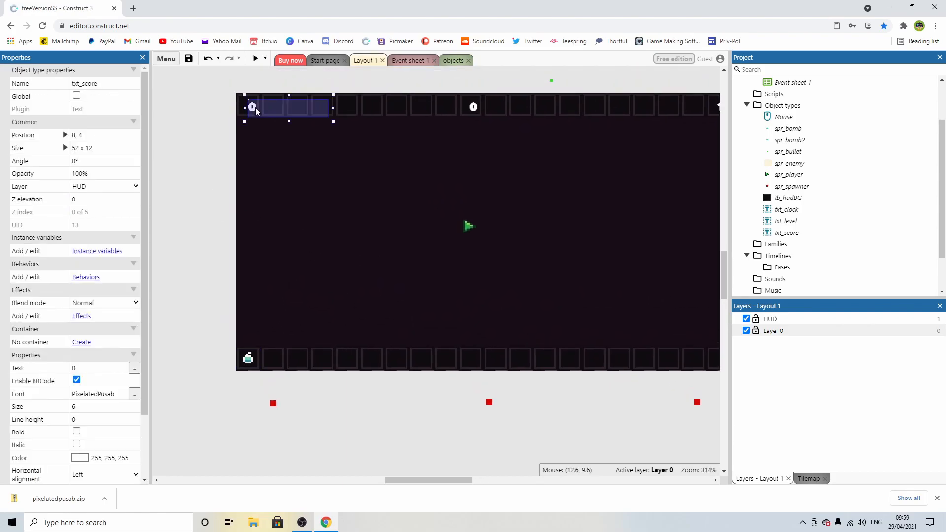
{"action": "right_click", "coordinate": [255, 110]}
{"action": "left_click", "coordinate": [305, 270]}
{"action": "left_click", "coordinate": [287, 236]}
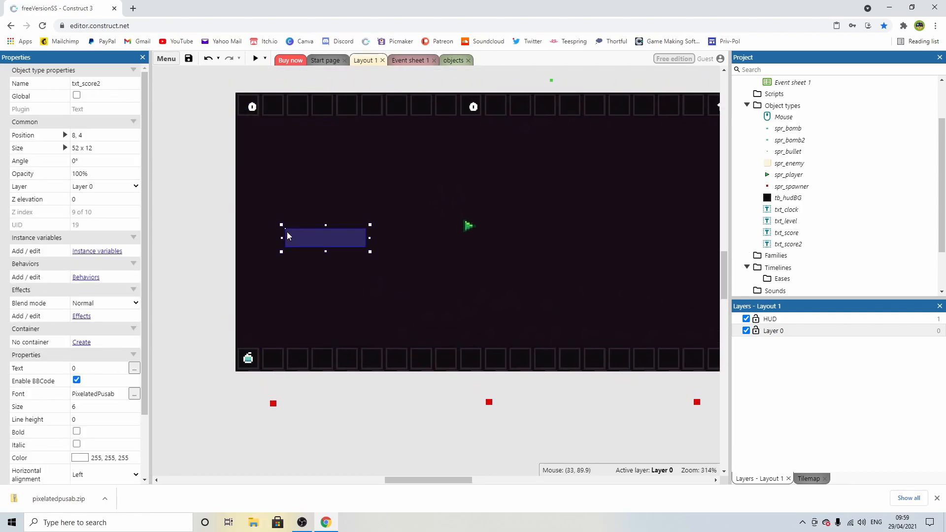
{"action": "left_click_drag", "start_coordinate": [302, 241], "coordinate": [289, 326]}
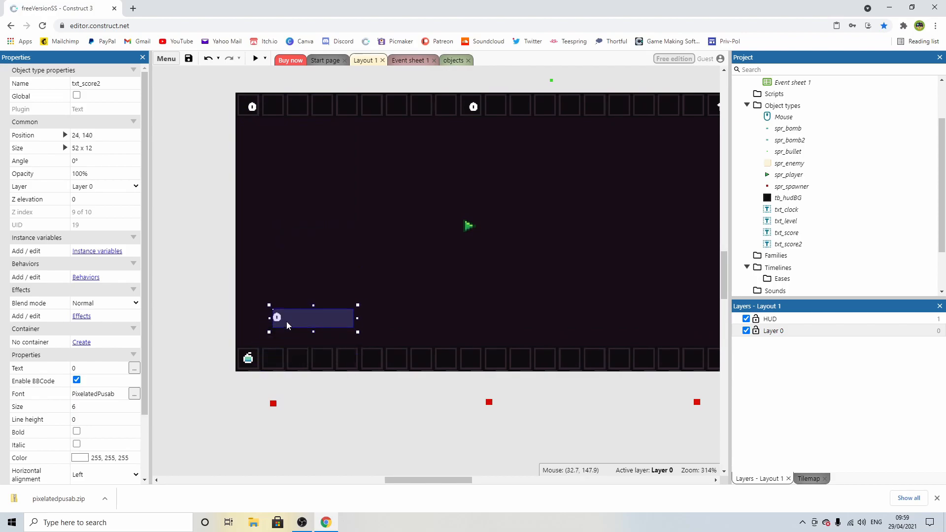
Step: Assign the cloned score text to the HUD layer and move it to 16, 168 beside the bomb icon
{"action": "double_click", "coordinate": [768, 334]}
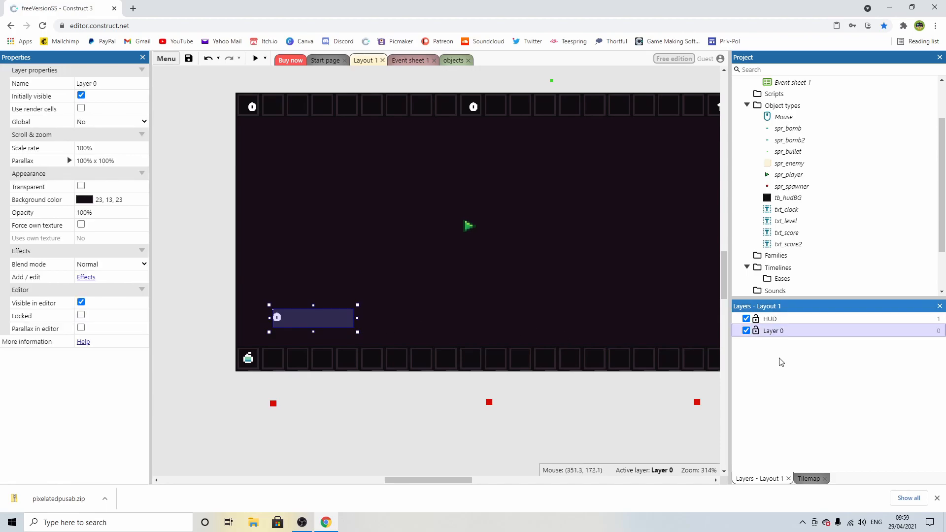
{"action": "left_click", "coordinate": [776, 328]}
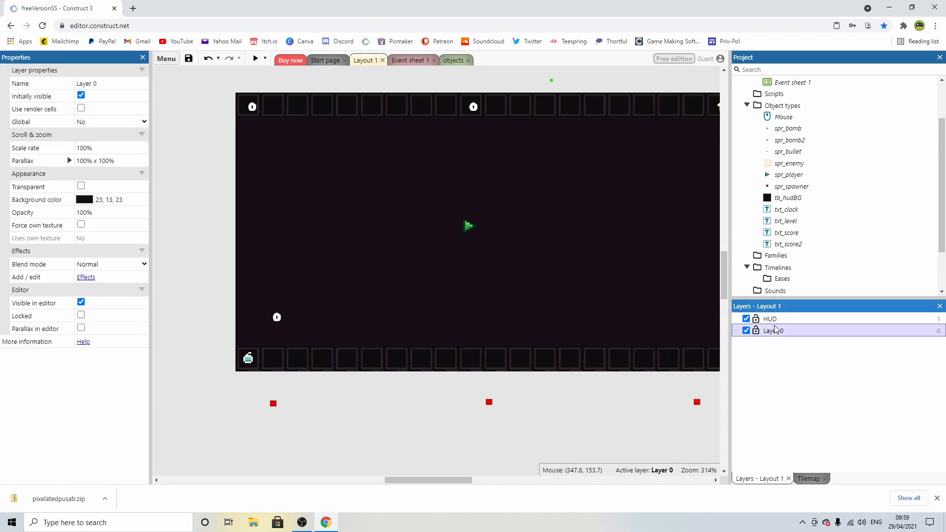
{"action": "left_click", "coordinate": [293, 320]}
{"action": "left_click", "coordinate": [96, 186]}
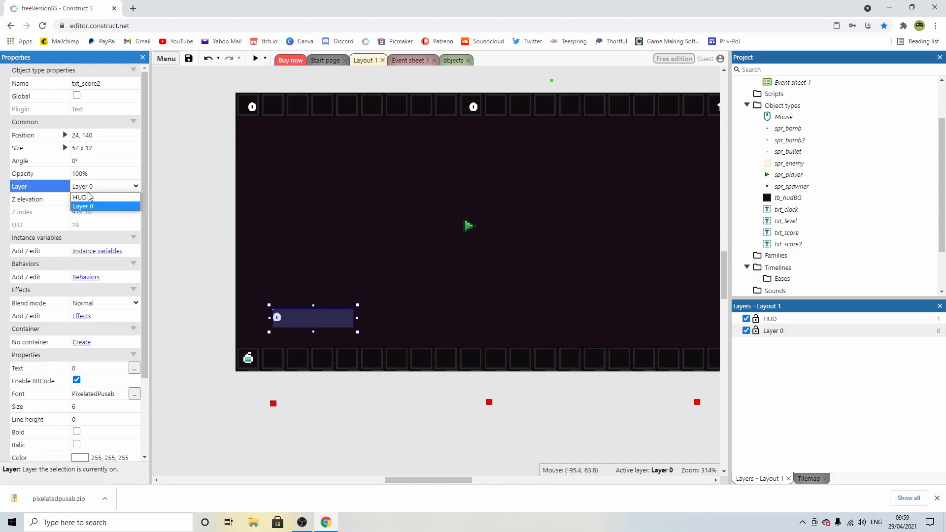
{"action": "left_click", "coordinate": [90, 197]}
{"action": "left_click_drag", "start_coordinate": [289, 328], "coordinate": [276, 372]}
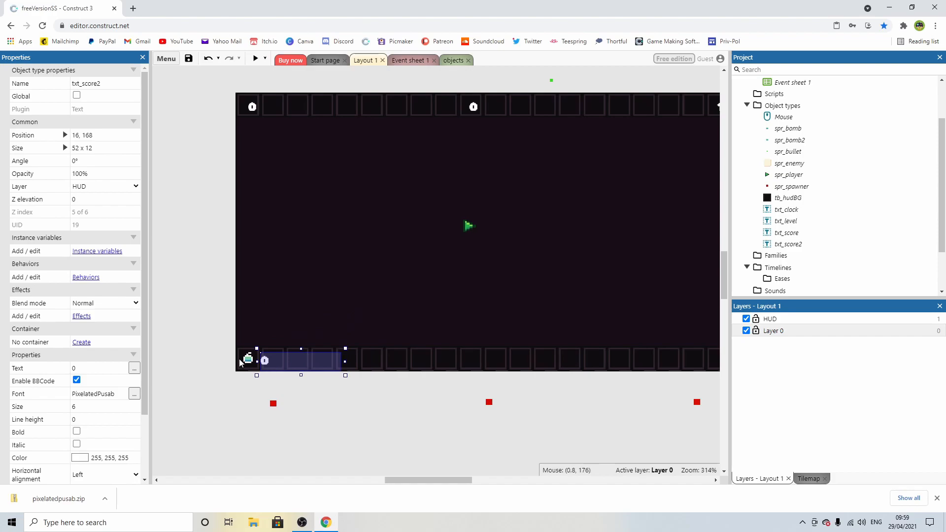
Step: Rename the cloned text object in the lower HUD bar to txt_bomb
{"action": "left_click", "coordinate": [107, 83]}
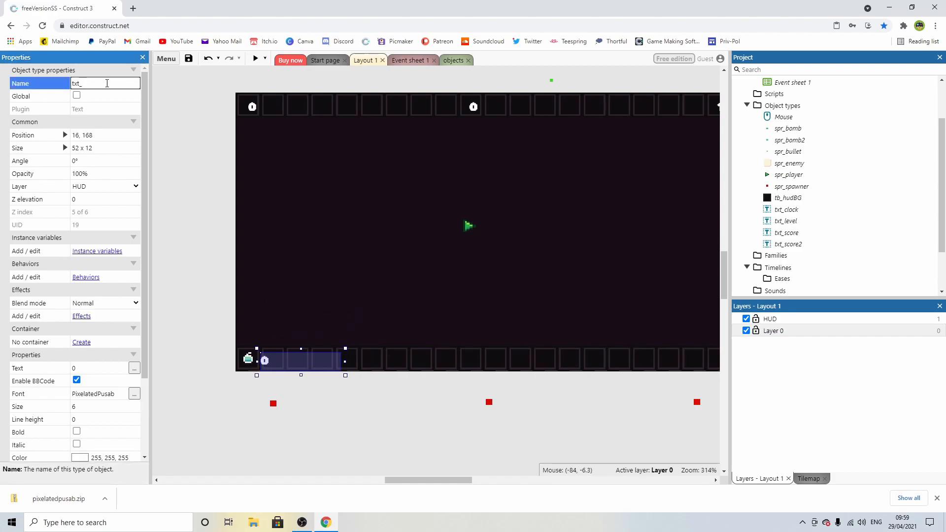
{"action": "type", "text": "bomb"}
{"action": "key", "text": "Return"}
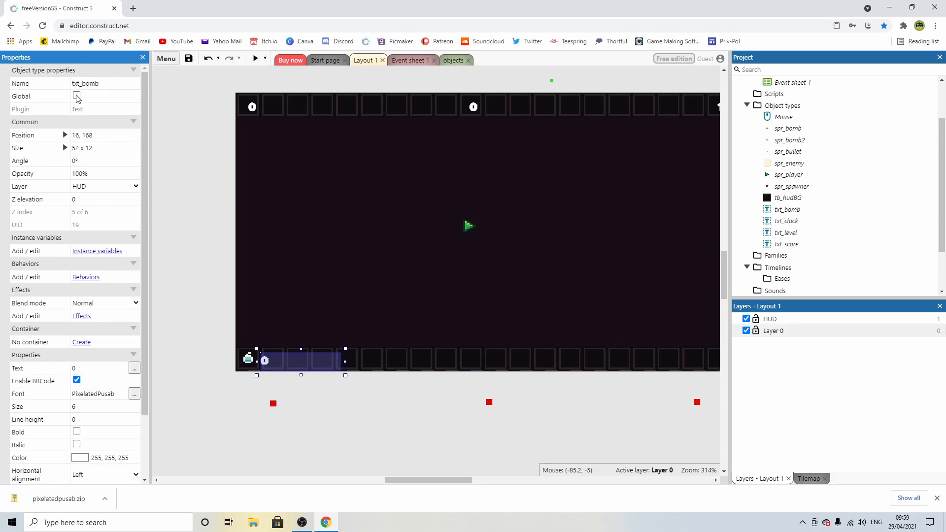
Step: Add a global number variable named bombs with initial value 0 to Event sheet 1
{"action": "left_click", "coordinate": [397, 61]}
{"action": "scroll", "coordinate": [373, 158], "scroll_direction": "up", "scroll_amount": 2}
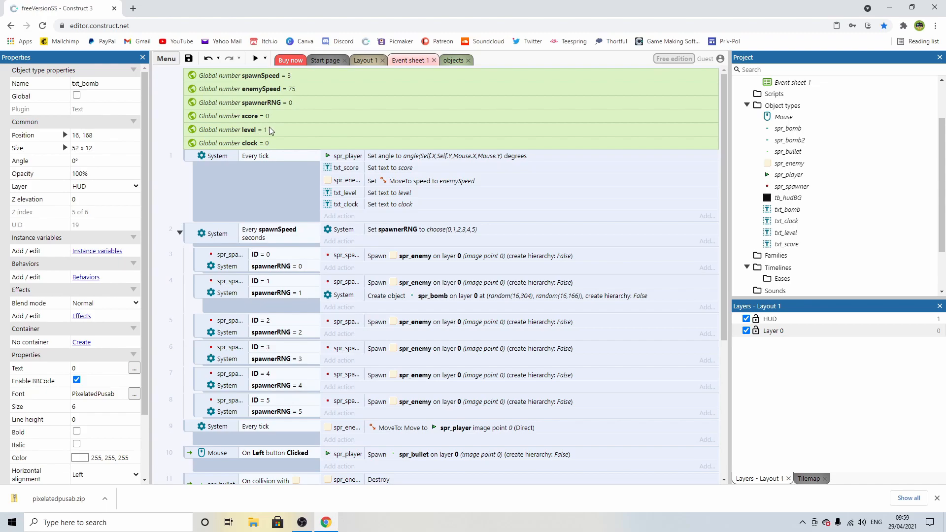
{"action": "scroll", "coordinate": [267, 126], "scroll_direction": "down", "scroll_amount": 4}
{"action": "right_click", "coordinate": [288, 262]}
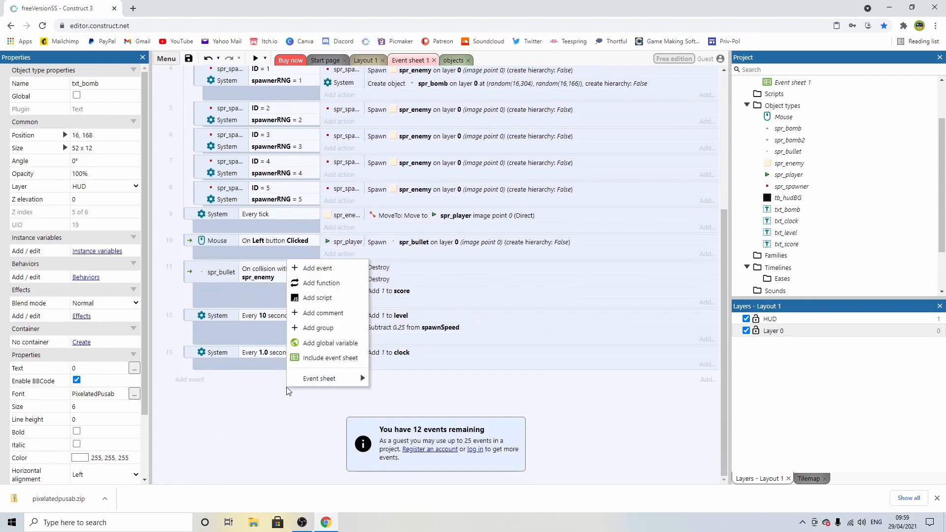
{"action": "left_click", "coordinate": [326, 343]}
{"action": "type", "text": "bombs"}
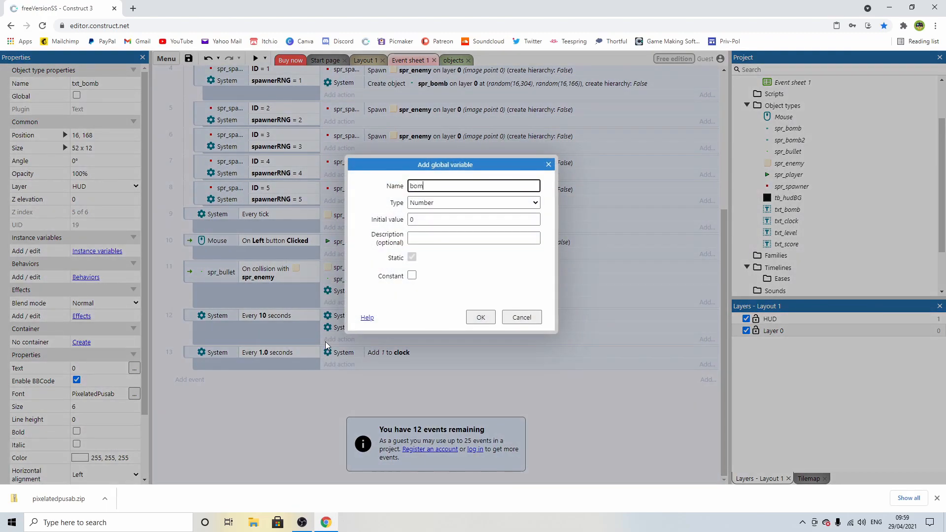
{"action": "left_click", "coordinate": [480, 317]}
Step: Add a Set text action for txt_bomb to the first Every tick event, using the bombs variable as its text
{"action": "scroll", "coordinate": [287, 142], "scroll_direction": "up", "scroll_amount": 2}
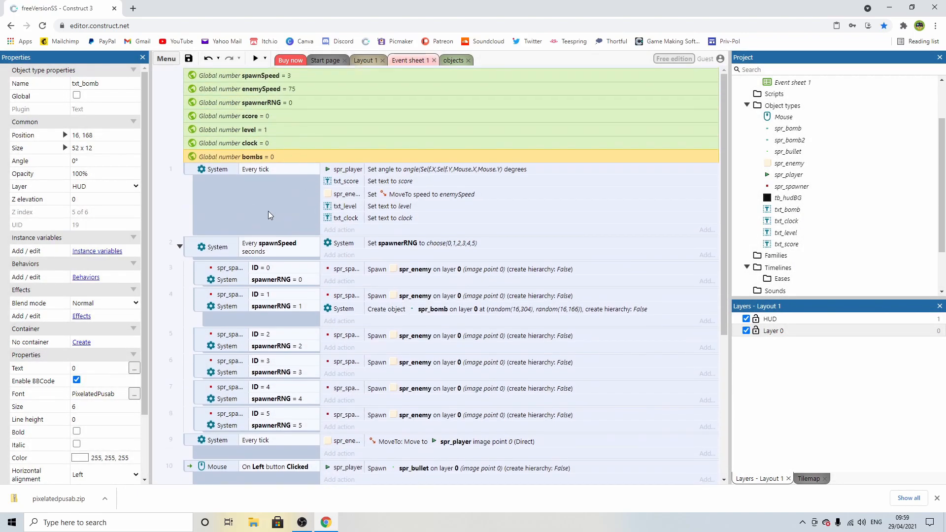
{"action": "left_click", "coordinate": [220, 184]}
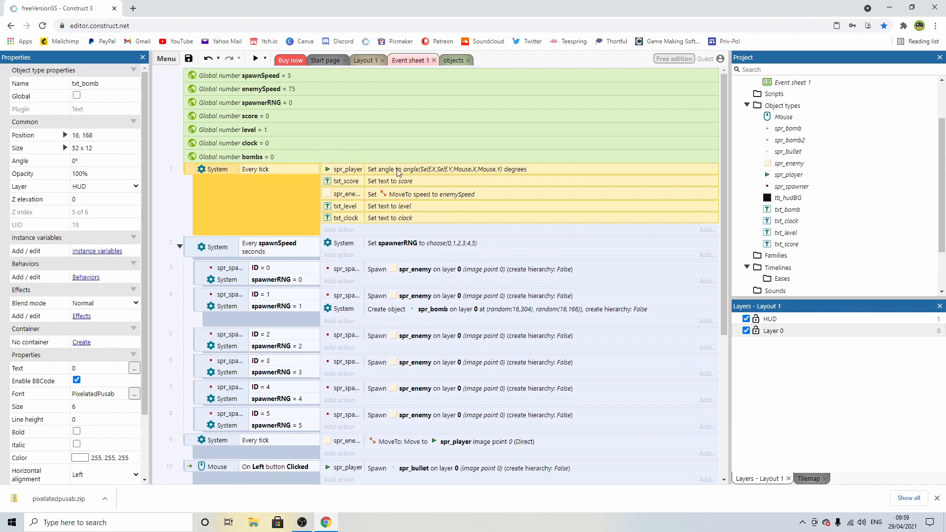
{"action": "left_click", "coordinate": [333, 229]}
{"action": "double_click", "coordinate": [513, 246]}
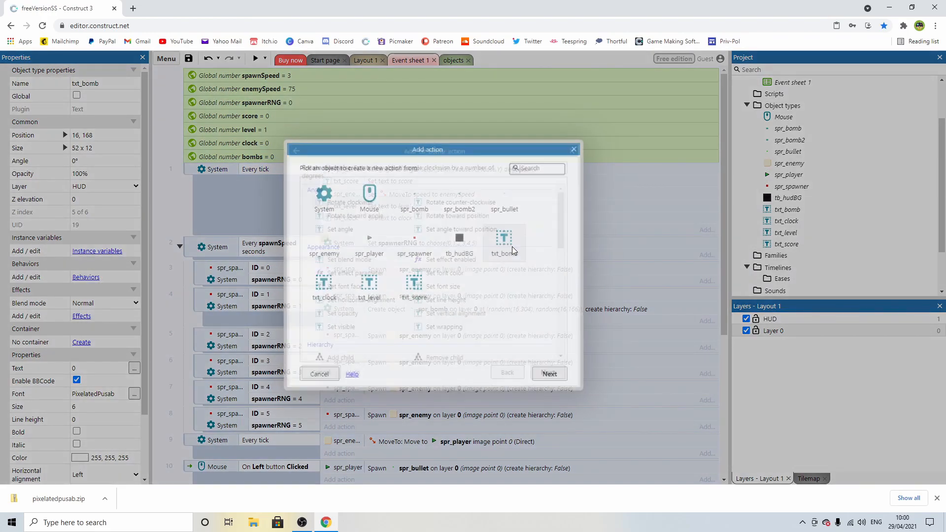
{"action": "scroll", "coordinate": [360, 271], "scroll_direction": "down", "scroll_amount": 5}
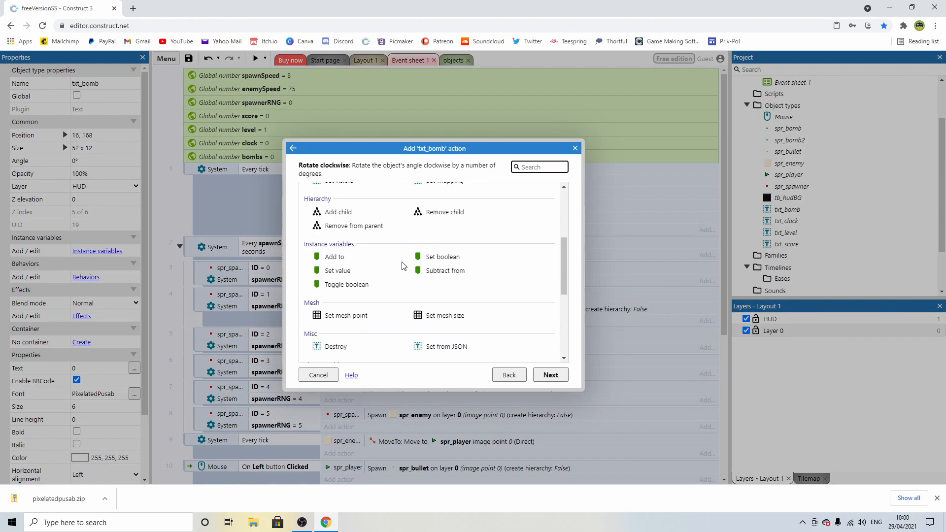
{"action": "double_click", "coordinate": [347, 272]}
{"action": "left_click", "coordinate": [567, 285]}
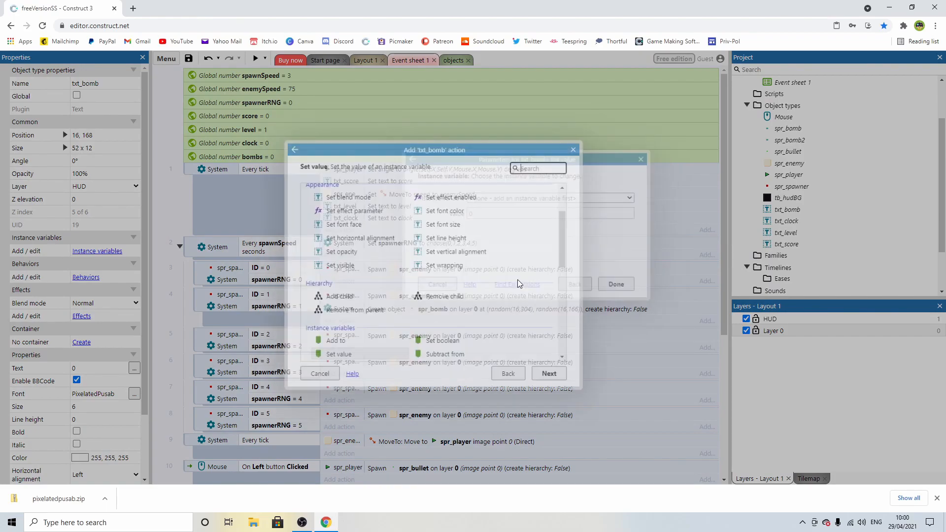
{"action": "scroll", "coordinate": [345, 315], "scroll_direction": "down", "scroll_amount": 3}
{"action": "double_click", "coordinate": [343, 317]}
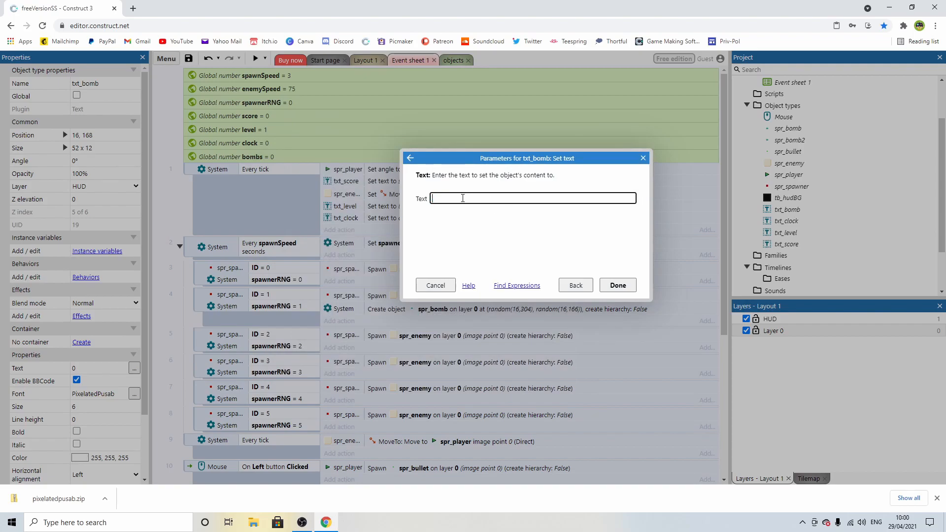
{"action": "type", "text": "bom"}
{"action": "left_click", "coordinate": [442, 214]}
{"action": "left_click", "coordinate": [617, 285]}
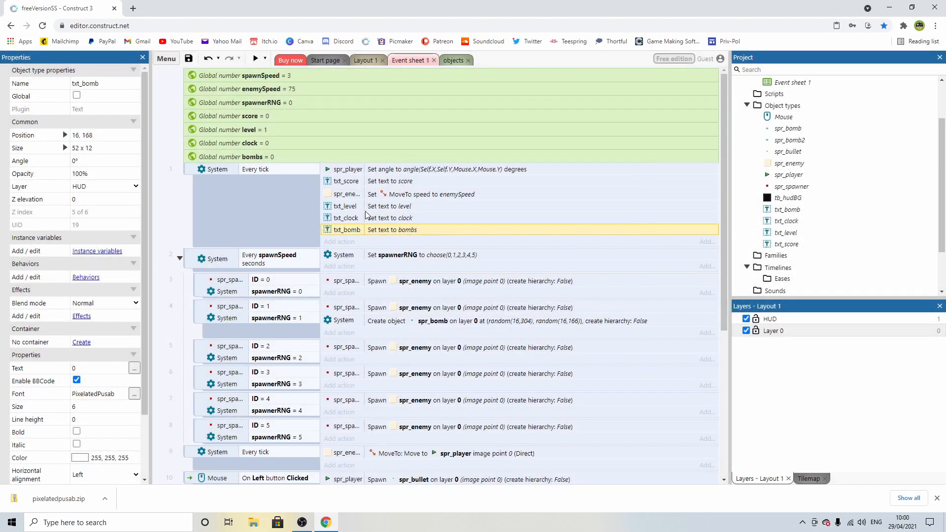
{"action": "left_click", "coordinate": [364, 60]}
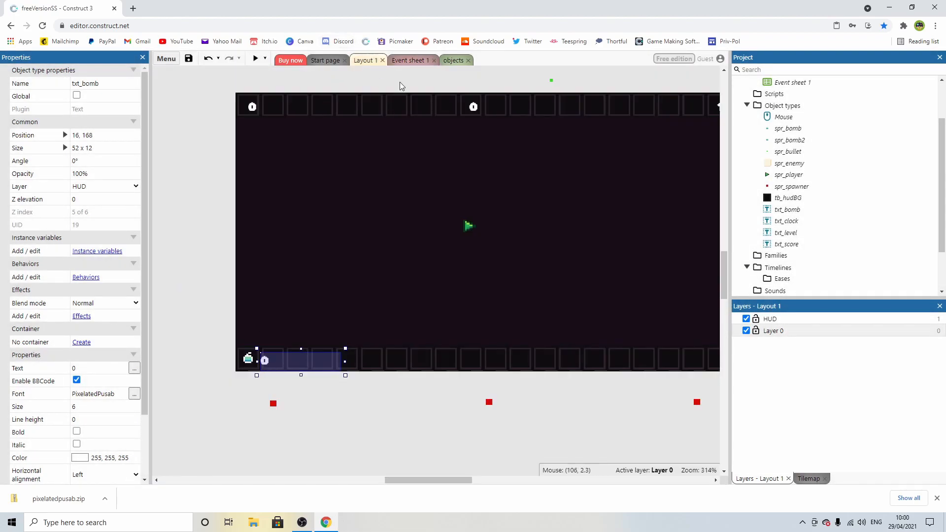
{"action": "left_click", "coordinate": [414, 61]}
{"action": "scroll", "coordinate": [378, 295], "scroll_direction": "down", "scroll_amount": 5}
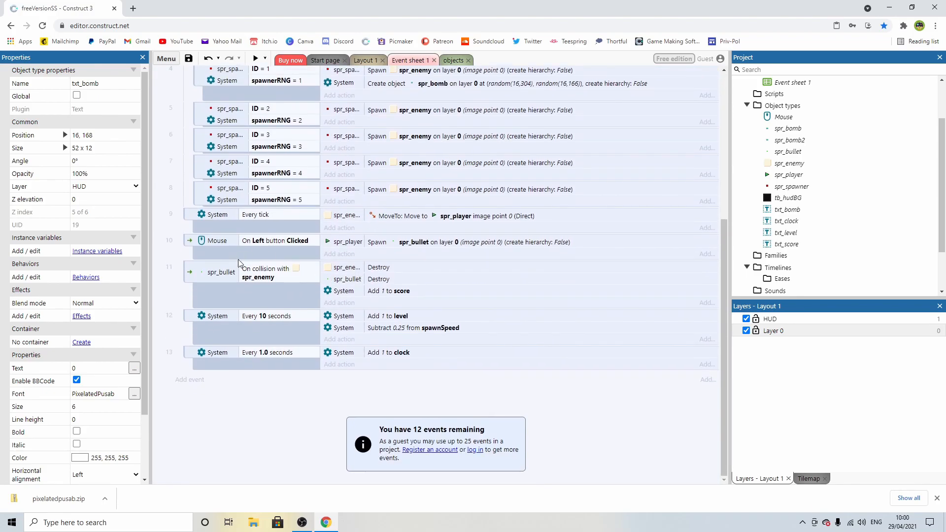
Step: Add a new event for spr_bullet with the condition On collision with another object, using spr_bomb as the object
{"action": "left_click", "coordinate": [190, 381]}
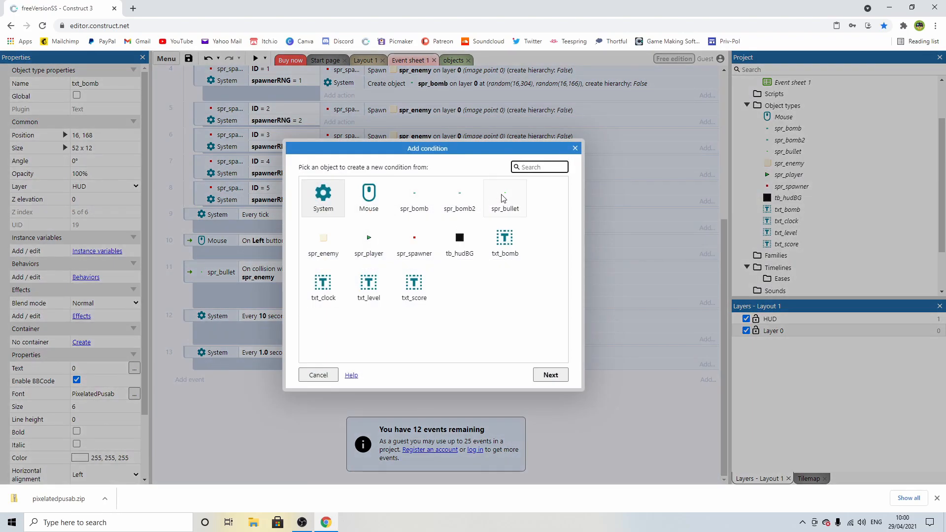
{"action": "double_click", "coordinate": [503, 198]}
{"action": "scroll", "coordinate": [463, 266], "scroll_direction": "down", "scroll_amount": 3}
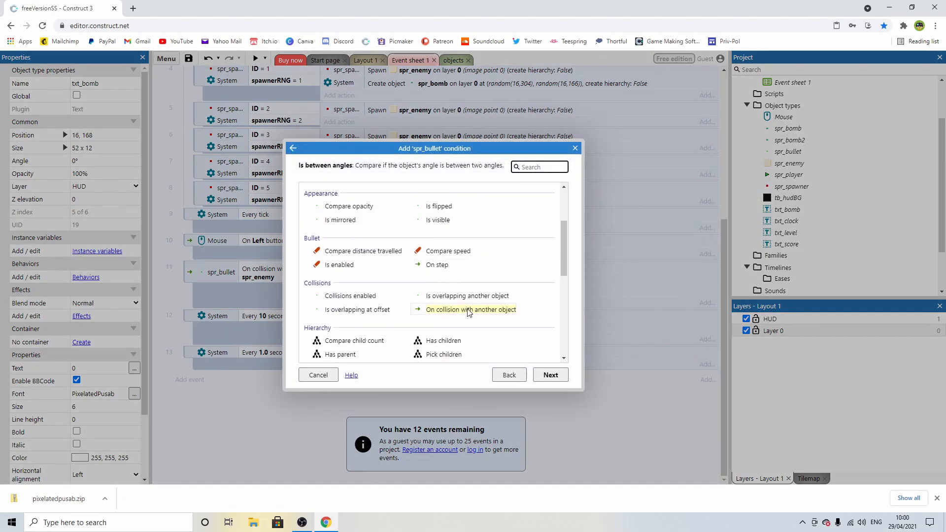
{"action": "double_click", "coordinate": [469, 313]}
{"action": "left_click", "coordinate": [495, 201]}
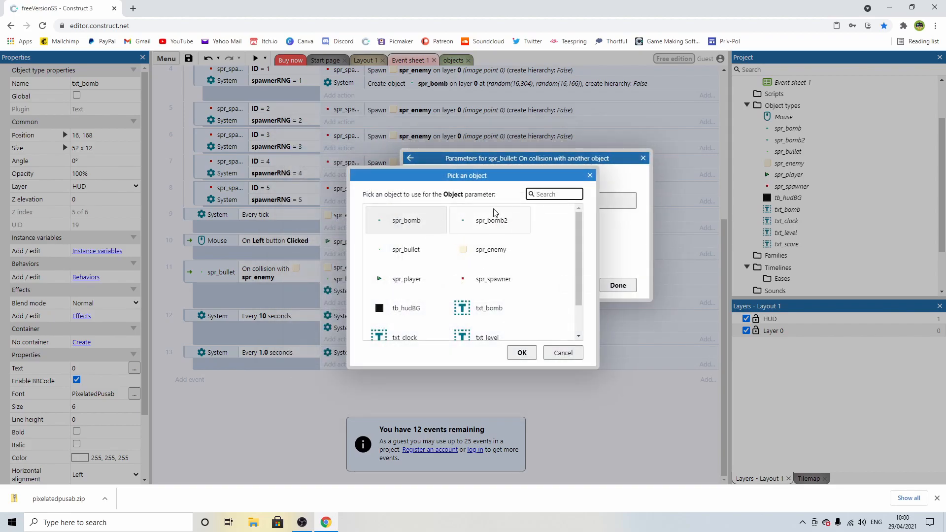
{"action": "left_click", "coordinate": [482, 220]}
{"action": "double_click", "coordinate": [399, 220]}
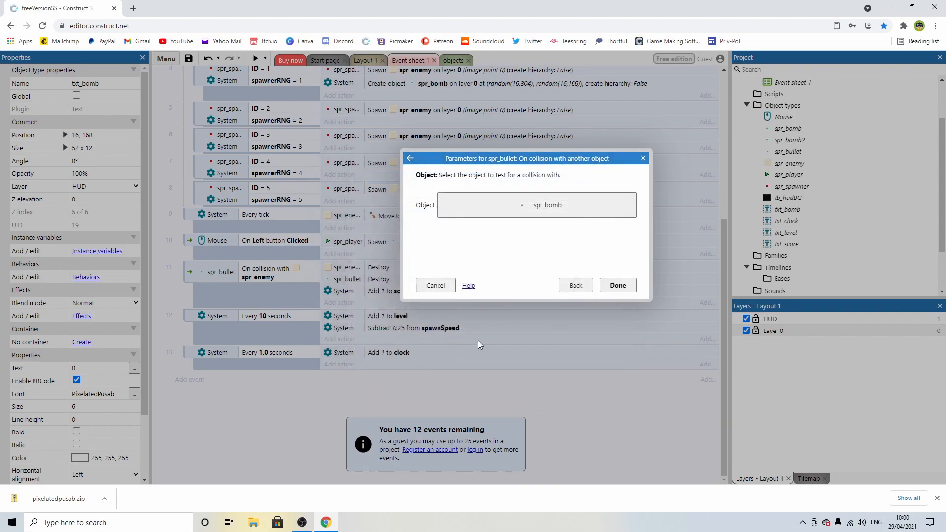
{"action": "left_click", "coordinate": [617, 285]}
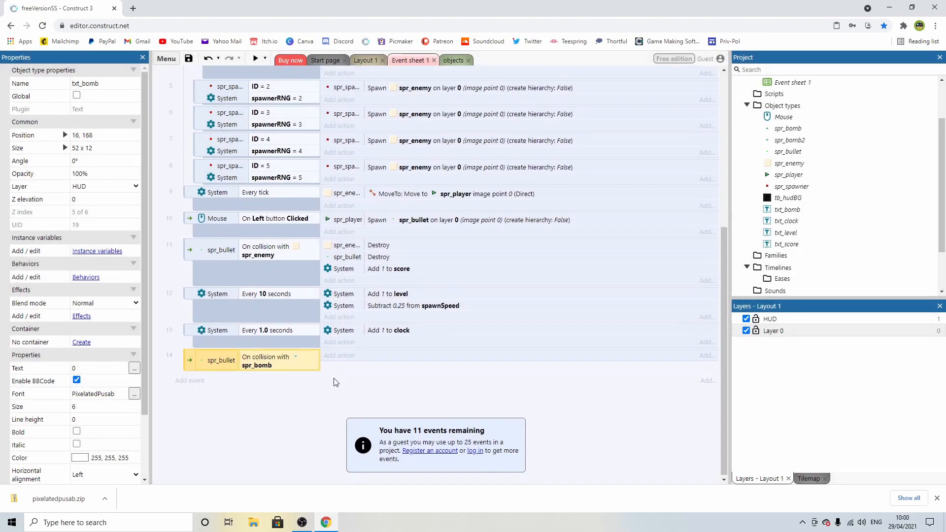
Step: Add a System Add to action to the spr_bullet and spr_bomb collision event, adding 1 to the bombs variable
{"action": "left_click", "coordinate": [330, 357]}
{"action": "double_click", "coordinate": [323, 200]}
{"action": "scroll", "coordinate": [334, 291], "scroll_direction": "down", "scroll_amount": 2}
{"action": "left_click", "coordinate": [550, 374]}
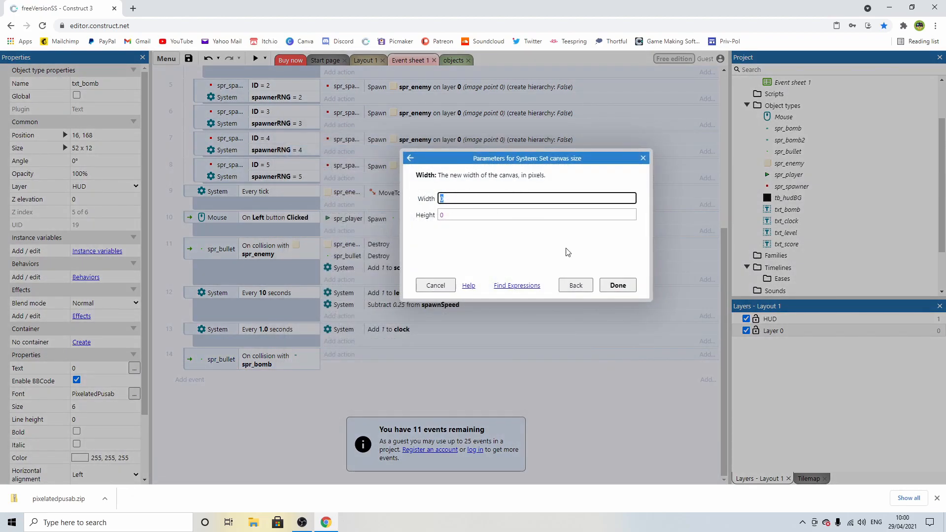
{"action": "left_click", "coordinate": [576, 285]}
{"action": "double_click", "coordinate": [339, 305]}
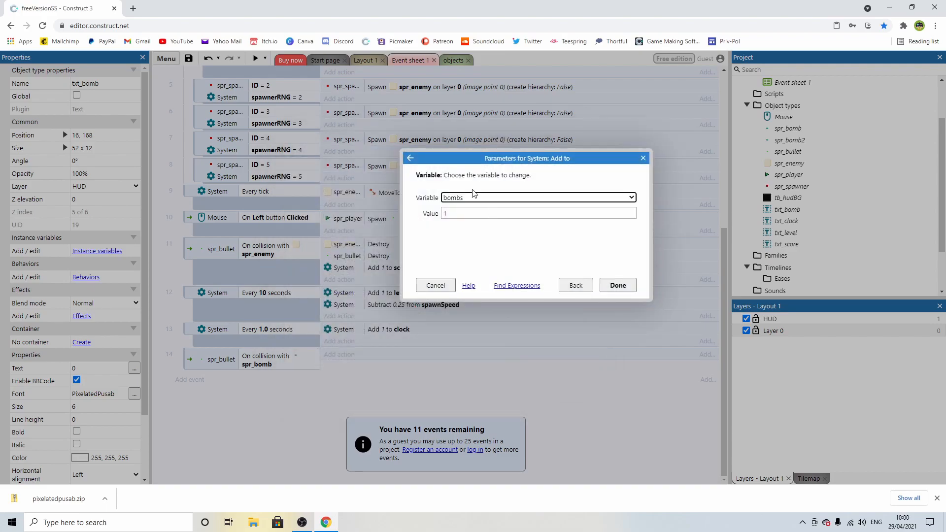
{"action": "left_click", "coordinate": [618, 284]}
Step: Add Destroy actions for spr_bomb and spr_bullet to the bomb collision event
{"action": "left_click", "coordinate": [345, 367]}
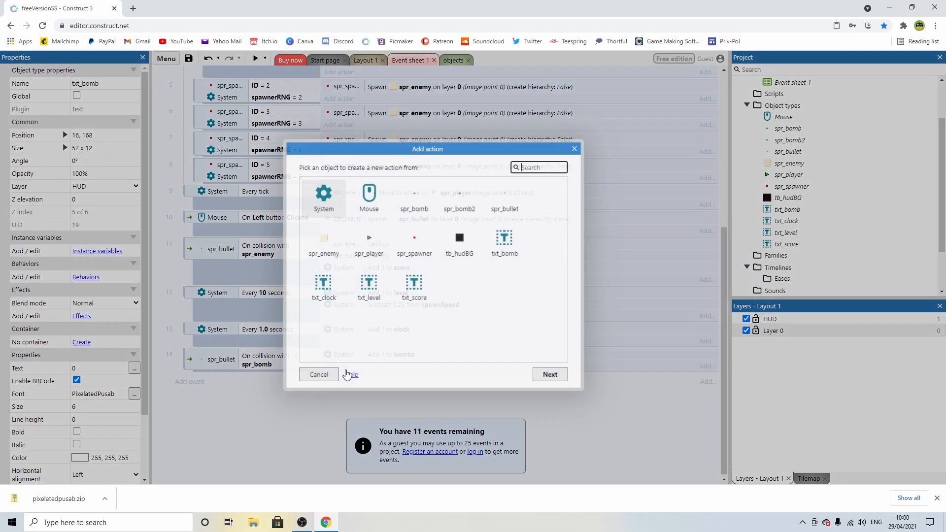
{"action": "double_click", "coordinate": [414, 197]}
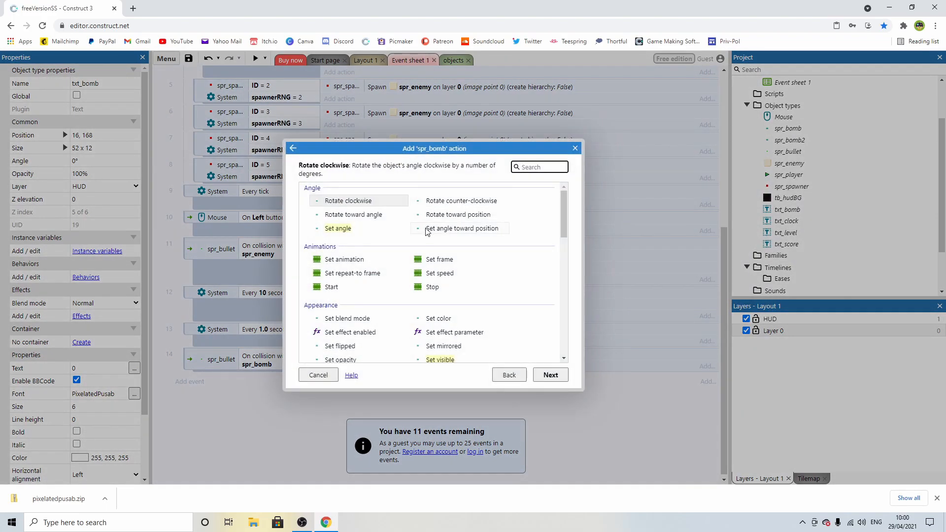
{"action": "scroll", "coordinate": [417, 231], "scroll_direction": "down", "scroll_amount": 2}
{"action": "type", "text": "destroy"}
{"action": "double_click", "coordinate": [332, 234]}
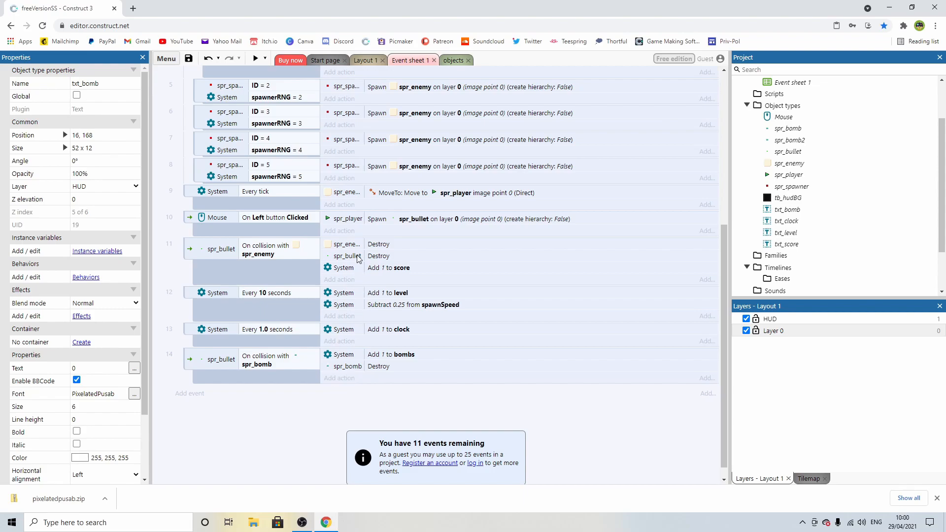
{"action": "left_click", "coordinate": [341, 260]}
{"action": "left_click", "coordinate": [339, 378]}
{"action": "double_click", "coordinate": [487, 208]}
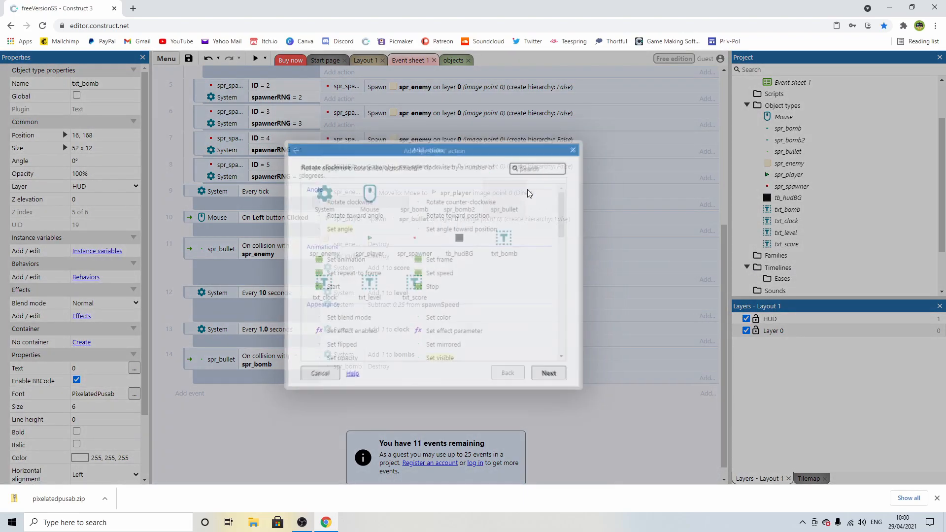
{"action": "type", "text": "des"}
{"action": "double_click", "coordinate": [348, 233]}
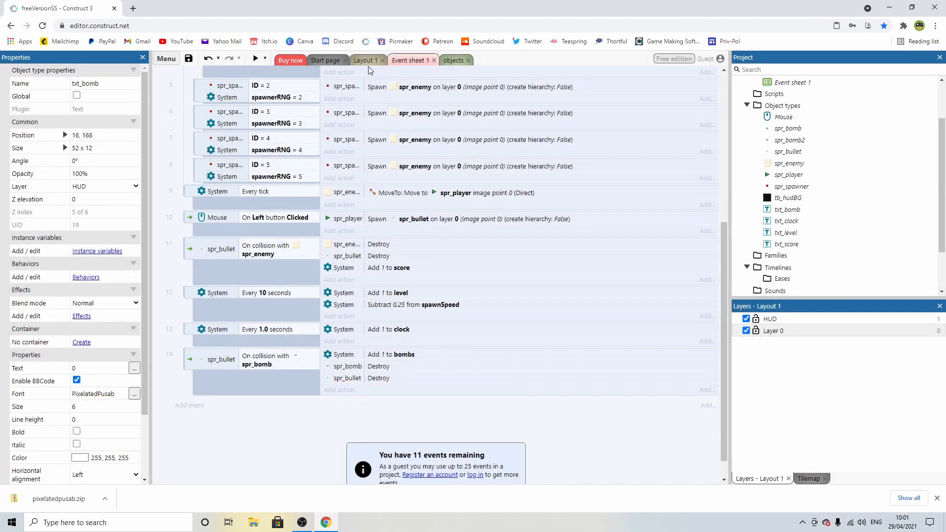
Step: Add a new Mouse On click event for the Right button with click type Clicked
{"action": "scroll", "coordinate": [284, 305], "scroll_direction": "up", "scroll_amount": 2}
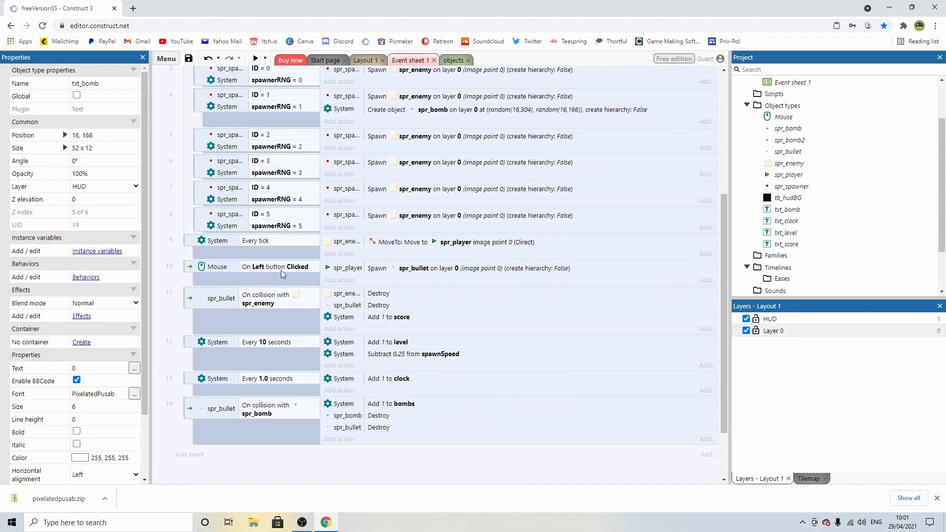
{"action": "left_click", "coordinate": [190, 455]}
{"action": "double_click", "coordinate": [369, 195]}
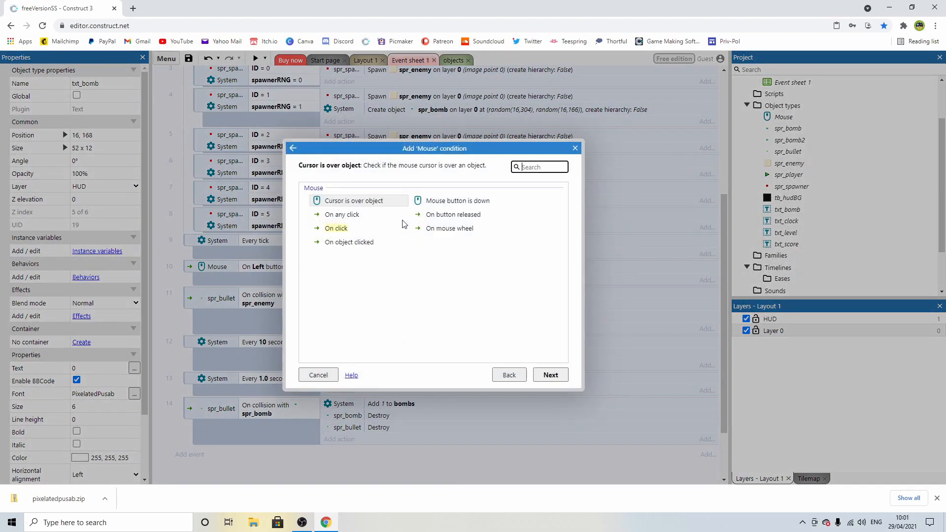
{"action": "double_click", "coordinate": [344, 229]}
{"action": "left_click", "coordinate": [473, 198]}
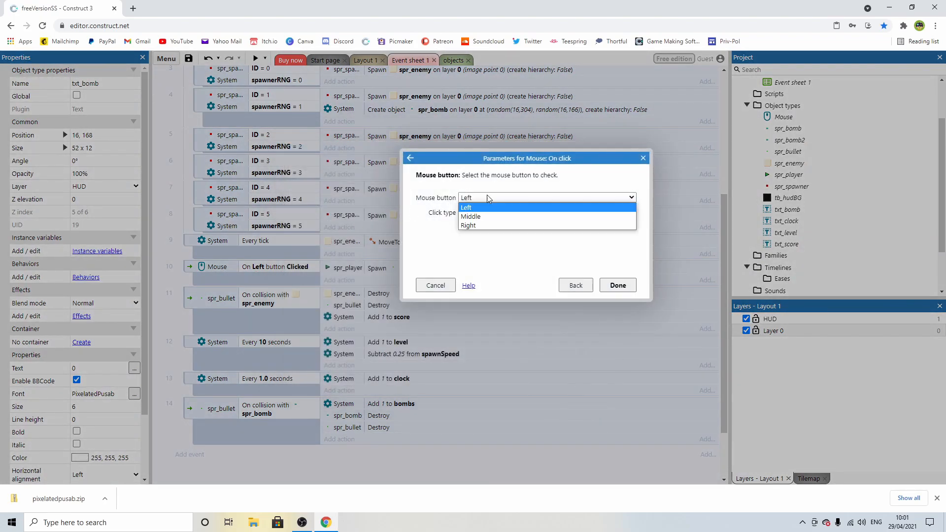
{"action": "left_click", "coordinate": [475, 225]}
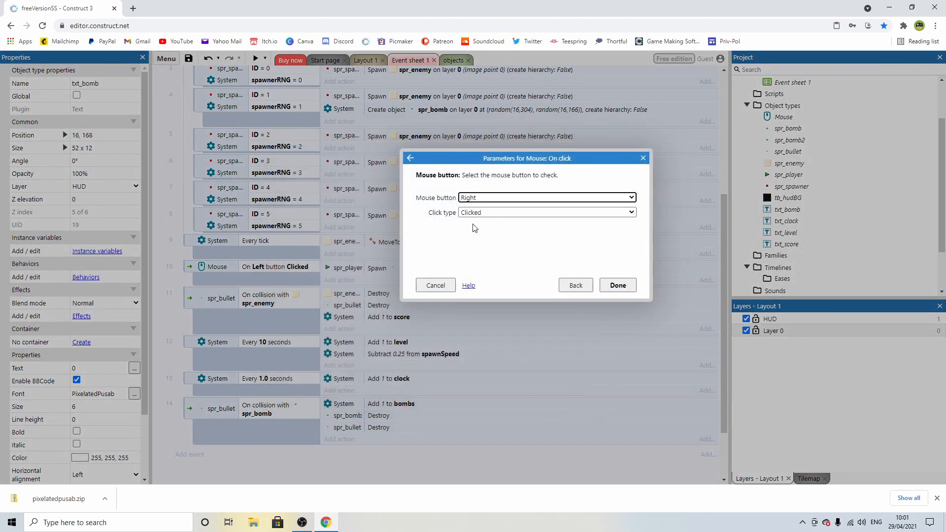
{"action": "left_click", "coordinate": [613, 285]}
Step: Add a Destroy action for spr_enemy to the right-button mouse event
{"action": "left_click", "coordinate": [338, 452]}
{"action": "double_click", "coordinate": [339, 243]}
{"action": "type", "text": "destroy"}
{"action": "double_click", "coordinate": [345, 231]}
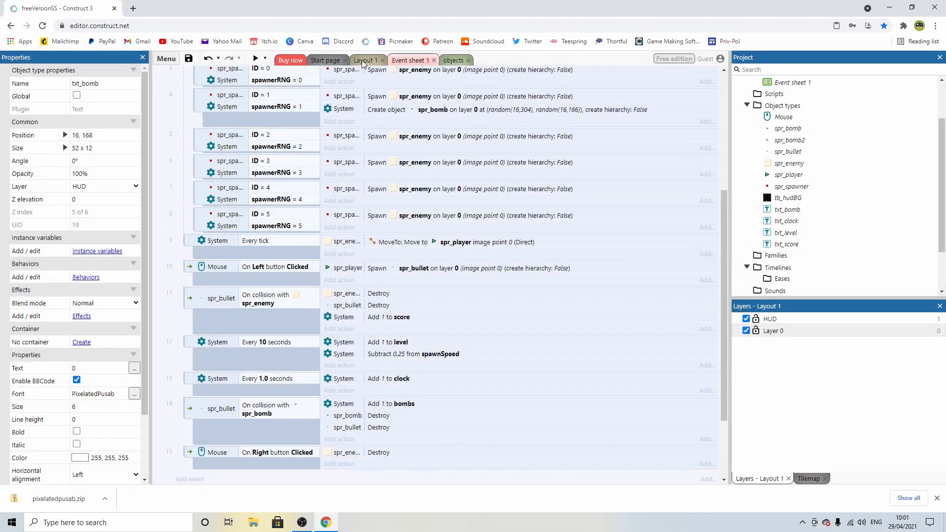
Step: Preview the game and shoot enemies and bombs to test bomb collection, the HUD bomb counter and the right-button bomb
{"action": "left_click", "coordinate": [256, 58]}
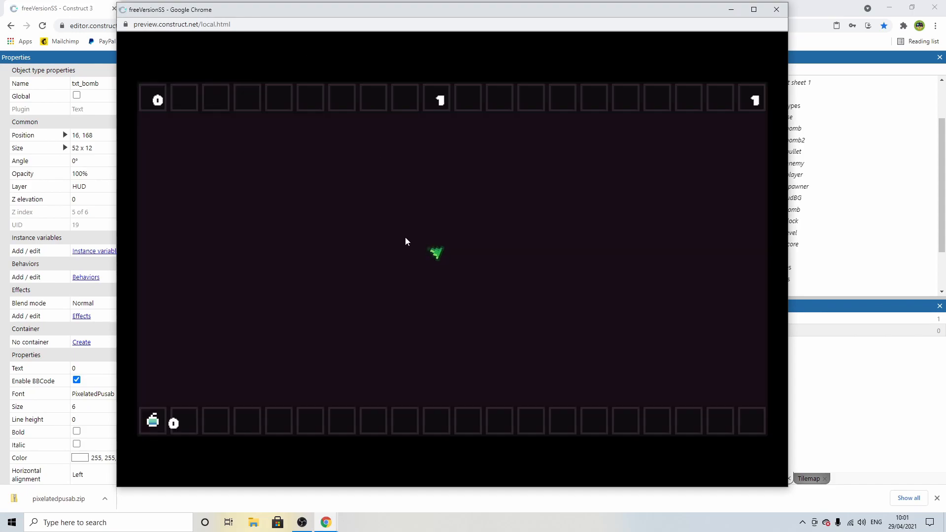
{"action": "left_click", "coordinate": [435, 202]}
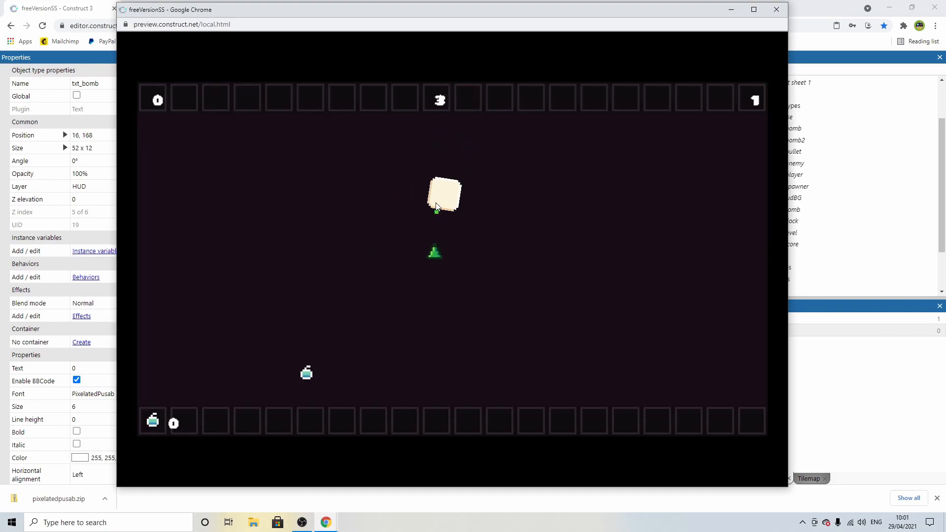
{"action": "left_click", "coordinate": [312, 372]}
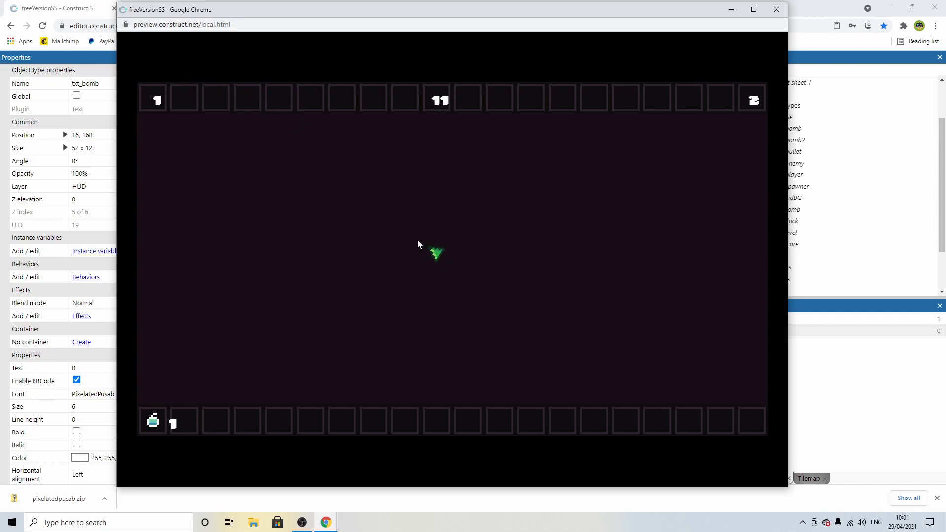
{"action": "left_click", "coordinate": [354, 175]}
{"action": "left_click", "coordinate": [526, 188]}
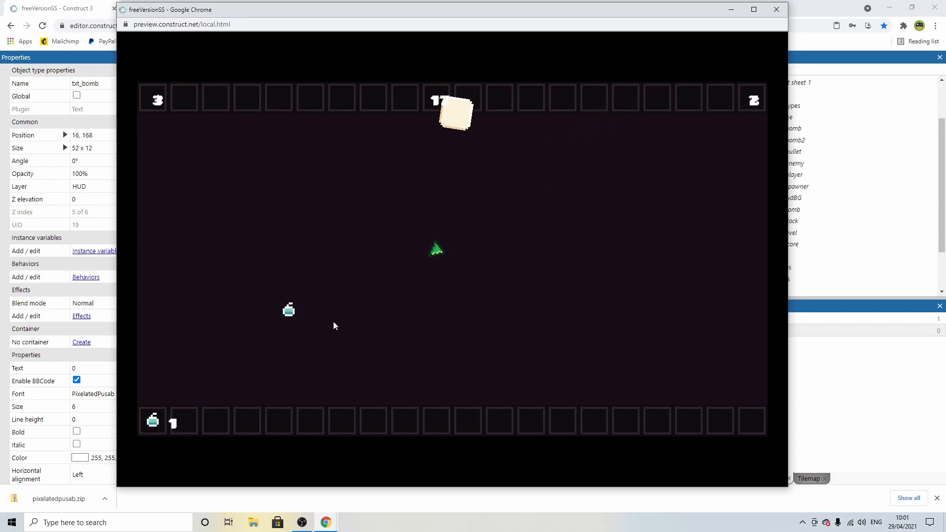
{"action": "left_click", "coordinate": [440, 195]}
{"action": "left_click", "coordinate": [290, 314]}
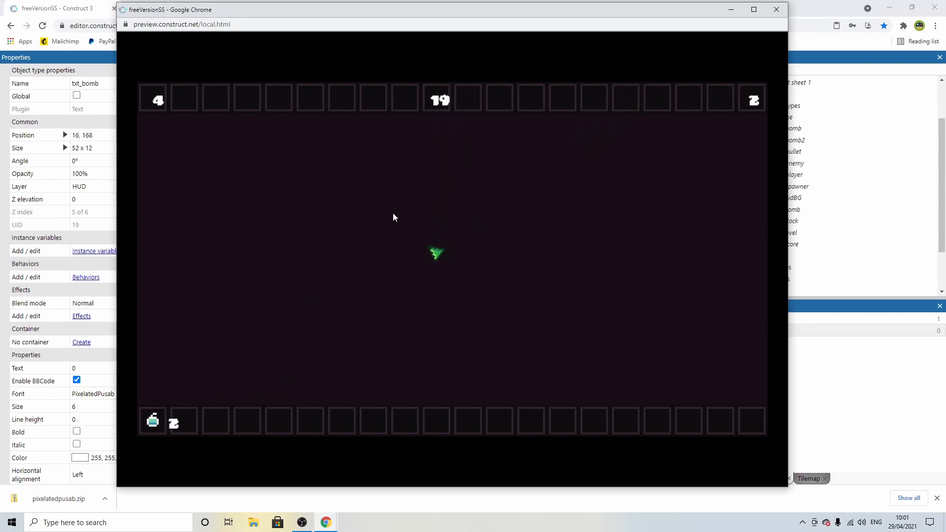
{"action": "left_click", "coordinate": [536, 319]}
{"action": "left_click", "coordinate": [442, 294]}
{"action": "left_click", "coordinate": [520, 182]}
{"action": "left_click", "coordinate": [357, 322]}
{"action": "left_click", "coordinate": [335, 191]}
{"action": "left_click", "coordinate": [449, 324]}
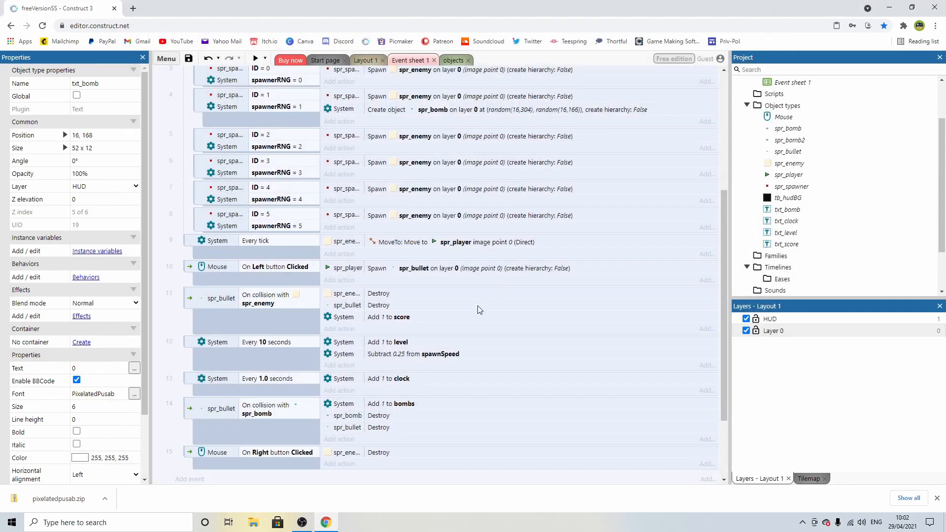
Step: Add a System Subtract from action to the right-button mouse event, subtracting 1 from the bombs variable
{"action": "scroll", "coordinate": [447, 334], "scroll_direction": "down", "scroll_amount": 1}
{"action": "scroll", "coordinate": [447, 337], "scroll_direction": "down", "scroll_amount": 1}
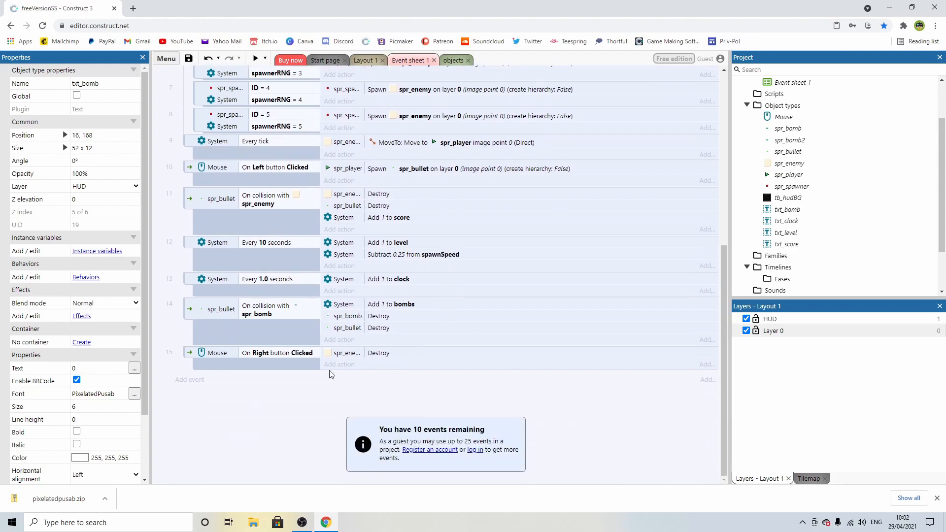
{"action": "left_click", "coordinate": [252, 353]}
{"action": "left_click", "coordinate": [348, 353]}
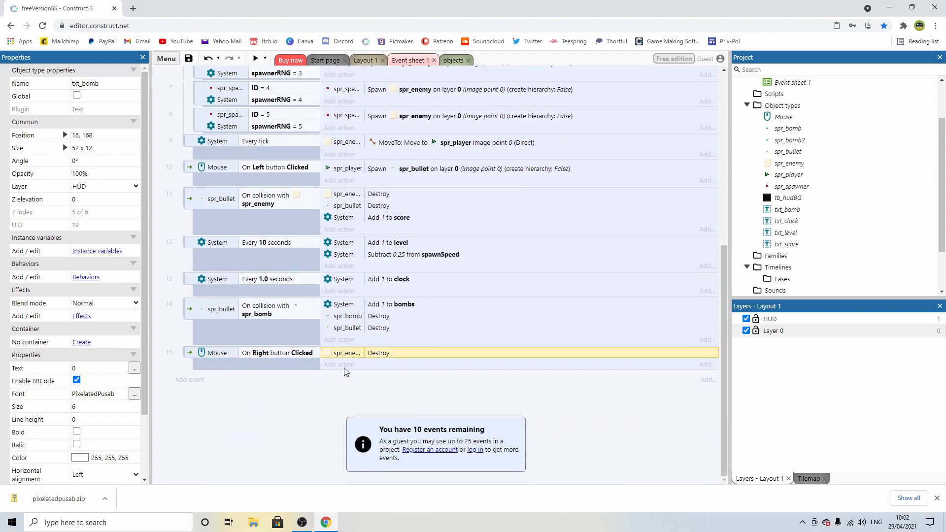
{"action": "left_click", "coordinate": [340, 365]}
{"action": "double_click", "coordinate": [321, 198]}
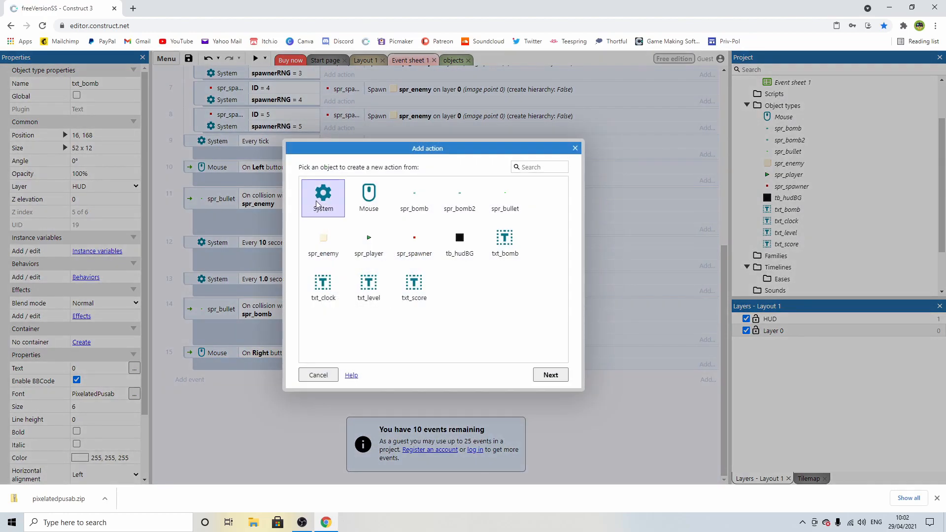
{"action": "scroll", "coordinate": [358, 285], "scroll_direction": "down", "scroll_amount": 1}
{"action": "double_click", "coordinate": [343, 281]}
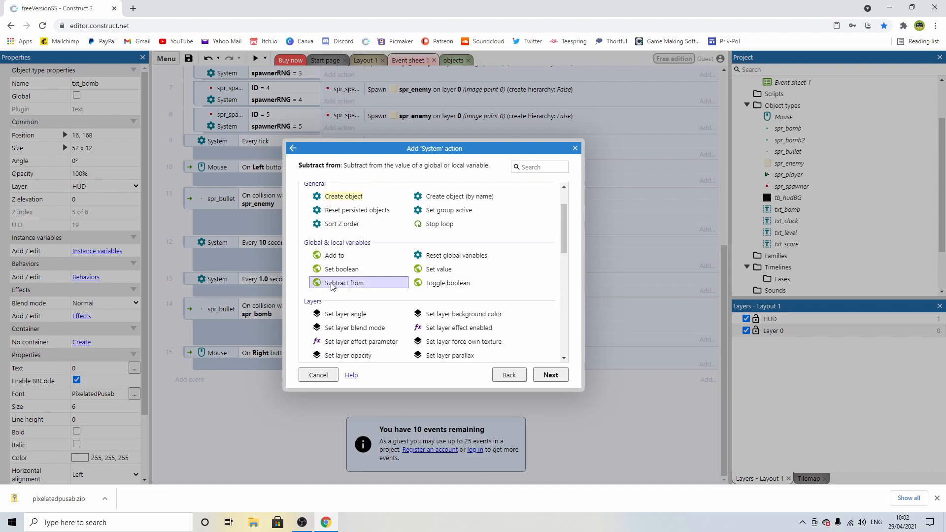
{"action": "left_click", "coordinate": [616, 282]}
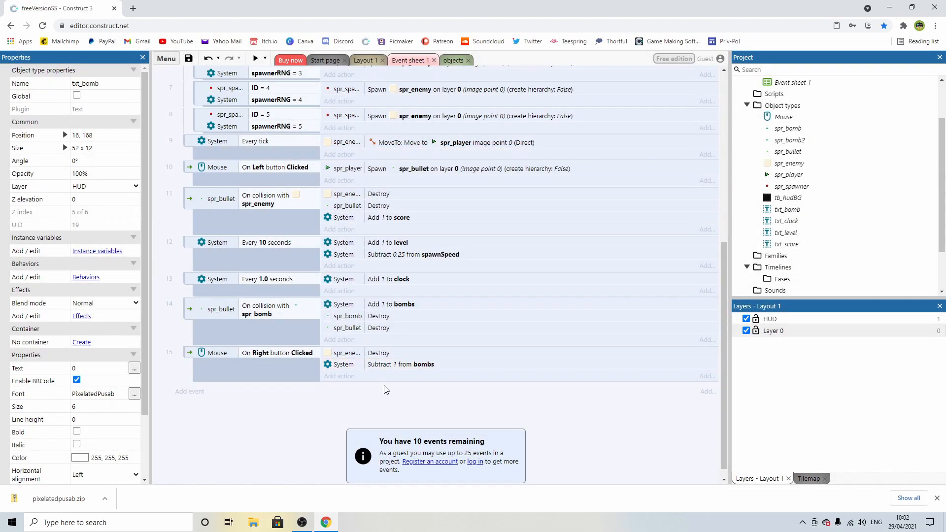
Step: Add a System Compare variable condition to the right-button mouse event, requiring bombs to be greater than 0
{"action": "scroll", "coordinate": [291, 344], "scroll_direction": "down", "scroll_amount": 1}
{"action": "left_click", "coordinate": [290, 343]}
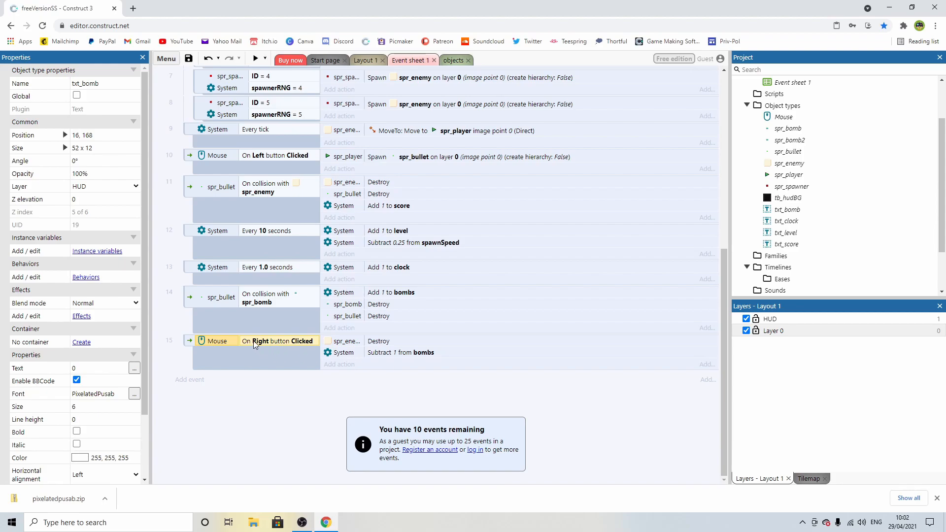
{"action": "left_click", "coordinate": [265, 414]}
{"action": "left_click", "coordinate": [253, 342]}
{"action": "left_click", "coordinate": [187, 340]}
{"action": "left_click", "coordinate": [254, 341]}
{"action": "key", "text": "c"}
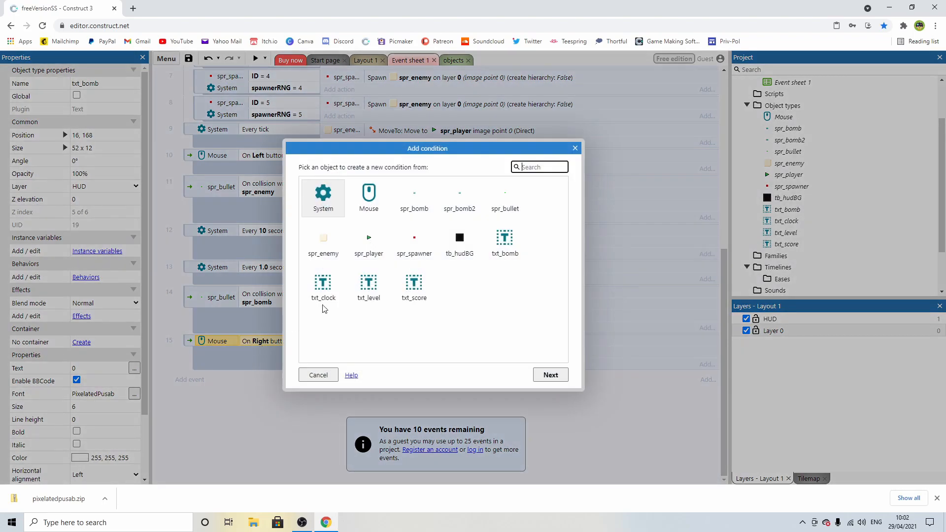
{"action": "double_click", "coordinate": [323, 194]}
{"action": "scroll", "coordinate": [348, 248], "scroll_direction": "down", "scroll_amount": 3}
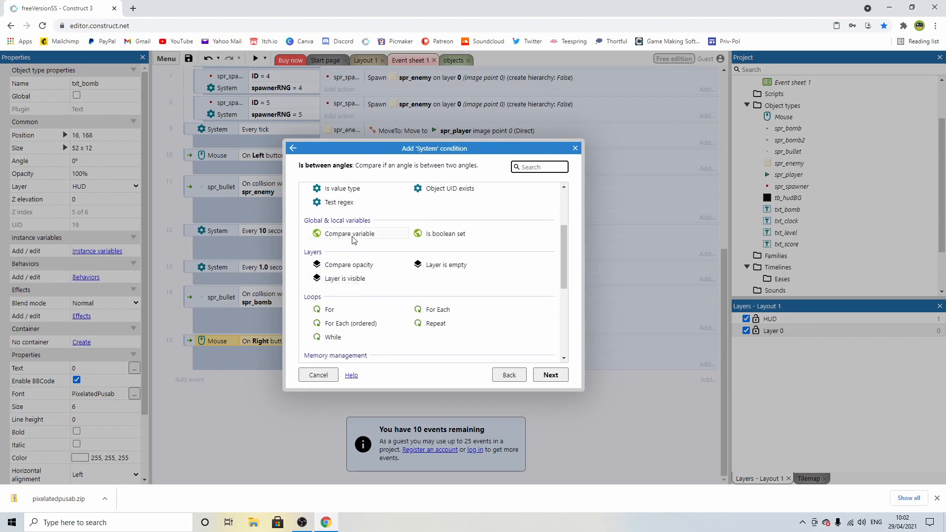
{"action": "double_click", "coordinate": [352, 235]}
{"action": "left_click", "coordinate": [475, 213]}
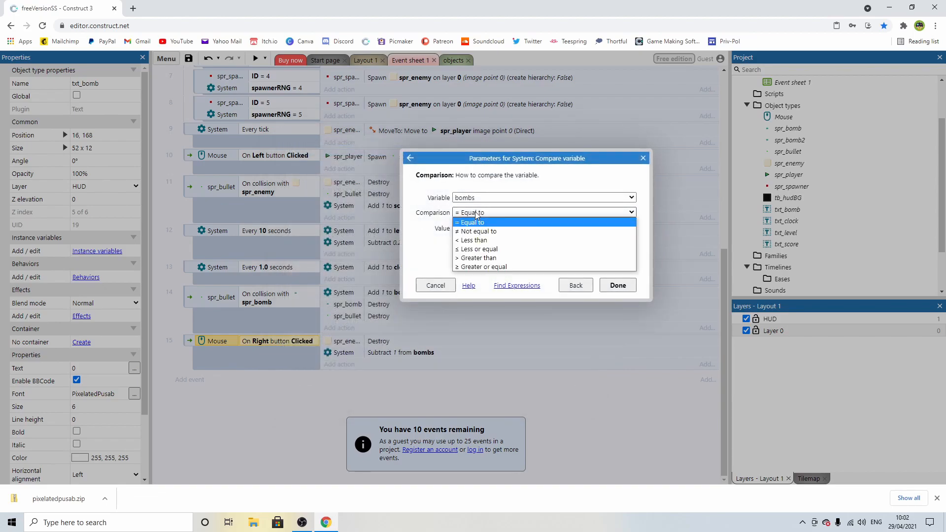
{"action": "left_click", "coordinate": [478, 258]}
{"action": "left_click", "coordinate": [616, 286]}
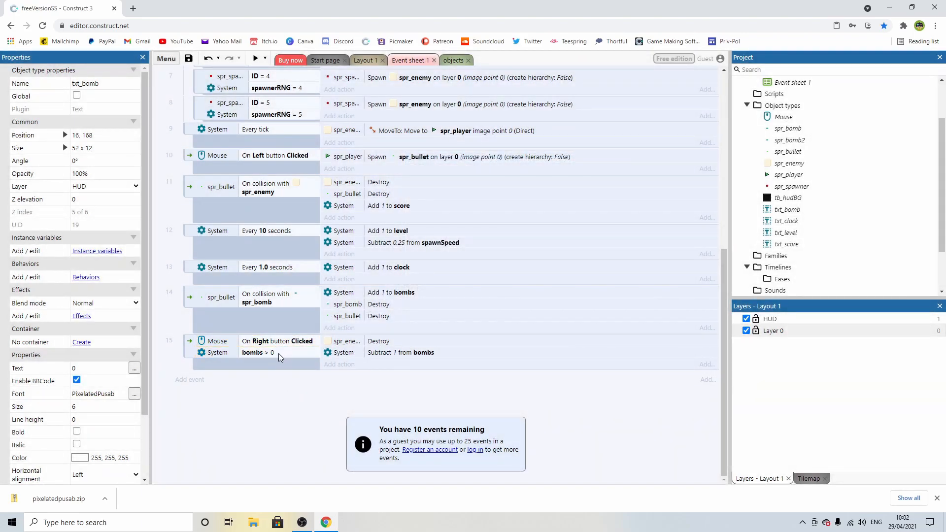
Step: Preview the game, shooting enemies and trying the right-button bomb with no bombs collected, and close the preview
{"action": "left_click", "coordinate": [255, 59]}
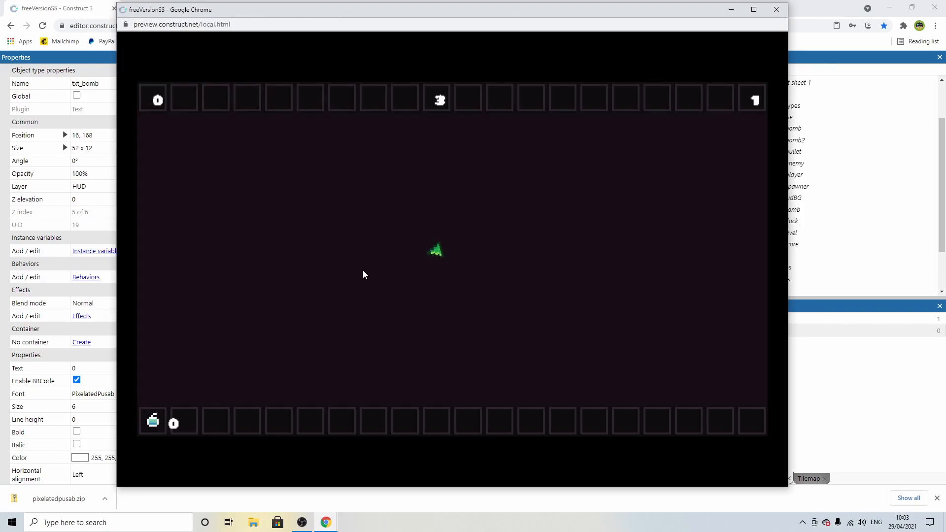
{"action": "left_click", "coordinate": [462, 240]}
{"action": "left_click", "coordinate": [400, 228]}
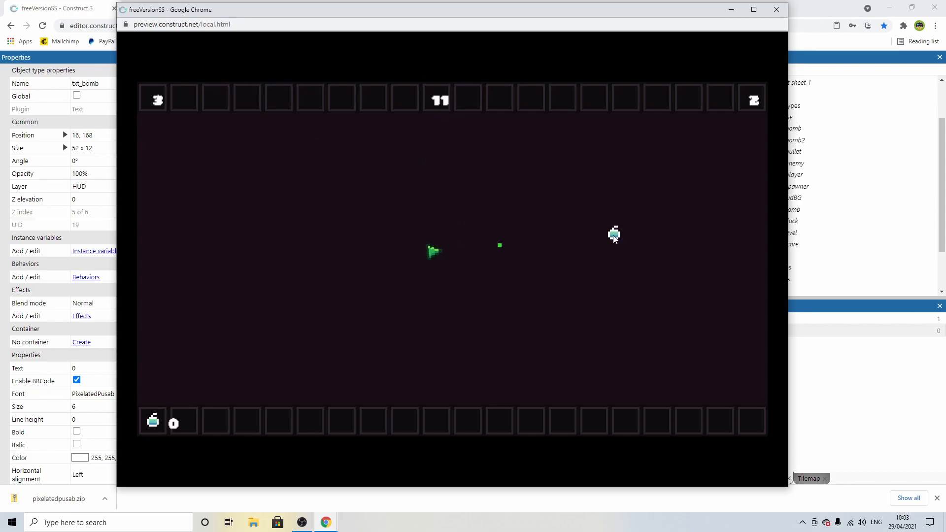
{"action": "right_click", "coordinate": [457, 225]}
{"action": "left_click", "coordinate": [768, 12]}
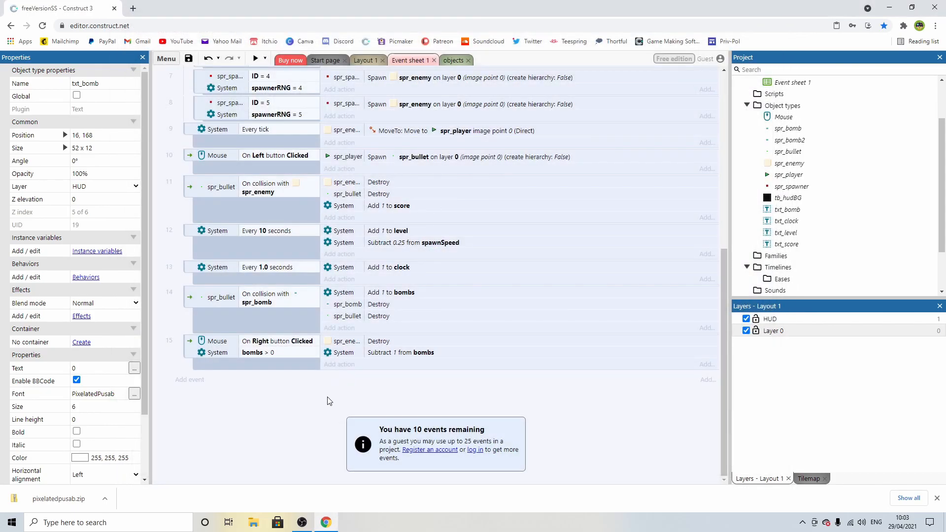
Step: Insert a Tiled Background object on the HUD layer of Layout 1
{"action": "left_click", "coordinate": [380, 61]}
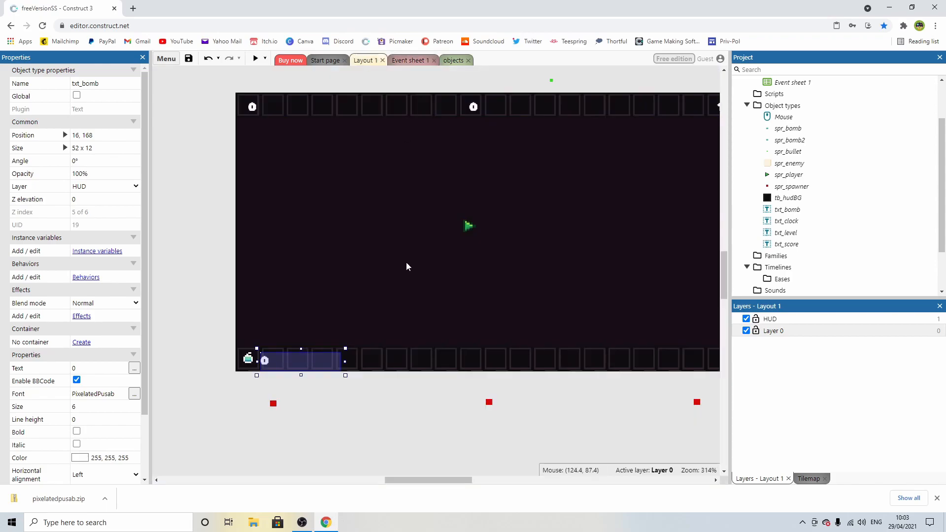
{"action": "left_click", "coordinate": [192, 283]}
{"action": "middle_click_drag", "start_coordinate": [482, 209], "coordinate": [437, 220]}
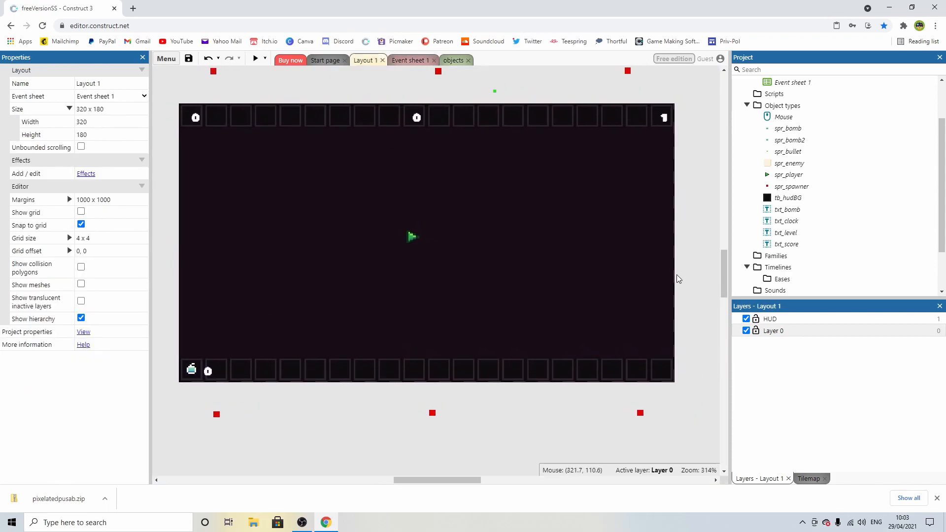
{"action": "left_click", "coordinate": [770, 319]}
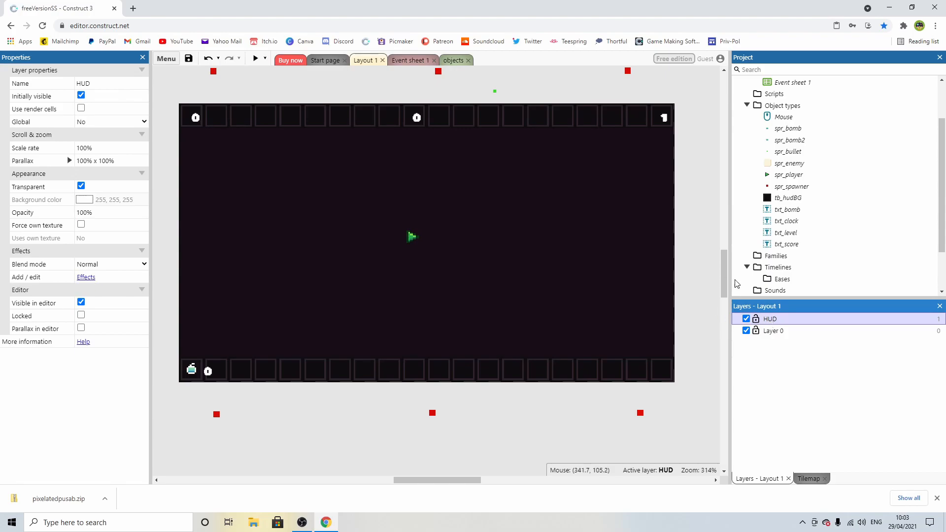
{"action": "left_click", "coordinate": [696, 264]}
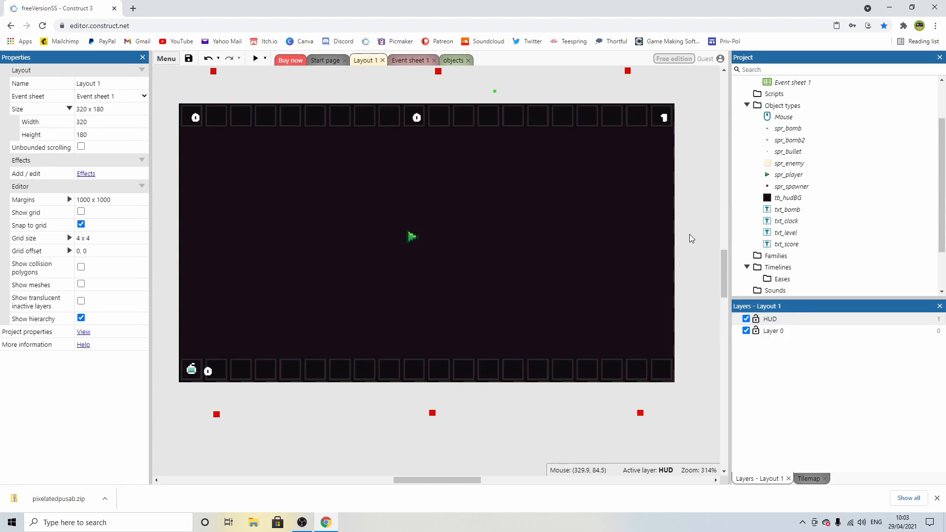
{"action": "double_click", "coordinate": [689, 236]}
{"action": "double_click", "coordinate": [543, 269]}
{"action": "left_click", "coordinate": [527, 225]}
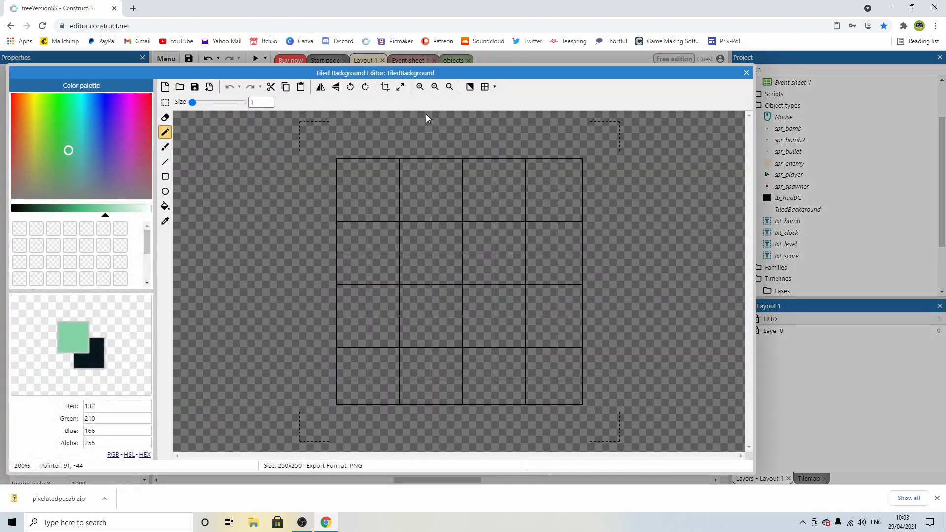
Step: Resize the tiled background's image to 16 x 16 pixels
{"action": "left_click", "coordinate": [400, 87]}
{"action": "type", "text": "16"}
{"action": "key", "text": "Tab"}
{"action": "type", "text": "16"}
{"action": "key", "text": "Return"}
Step: Fill the whole tiled background image with white and close the image editor
{"action": "scroll", "coordinate": [465, 272], "scroll_direction": "up", "scroll_amount": 3, "text": "ctrl"}
{"action": "scroll", "coordinate": [463, 255], "scroll_direction": "down", "scroll_amount": 1}
{"action": "scroll", "coordinate": [463, 254], "scroll_direction": "up", "scroll_amount": 4}
{"action": "left_click_drag", "start_coordinate": [106, 217], "coordinate": [155, 214]}
{"action": "left_click", "coordinate": [165, 207]}
{"action": "left_click", "coordinate": [419, 343]}
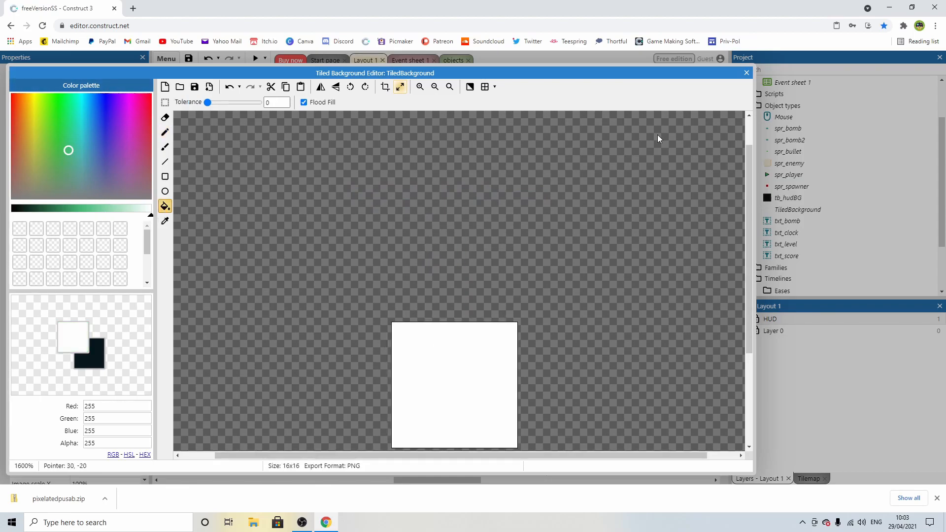
{"action": "left_click", "coordinate": [747, 72]}
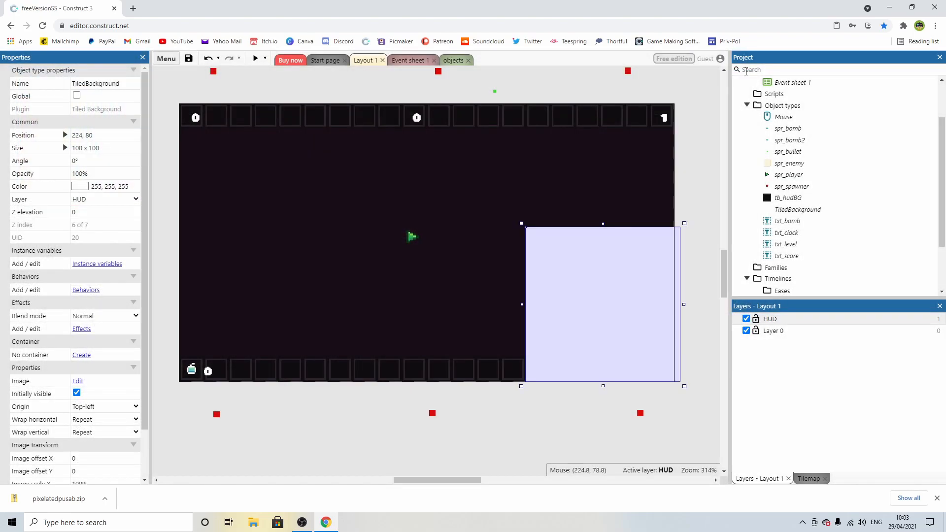
Step: Place the white tiled background at 0, 0, stretch it to 320 x 180 to cover the layout, and rename it tb_flash
{"action": "left_click_drag", "start_coordinate": [616, 247], "coordinate": [267, 132]}
{"action": "left_click_drag", "start_coordinate": [338, 269], "coordinate": [678, 386]}
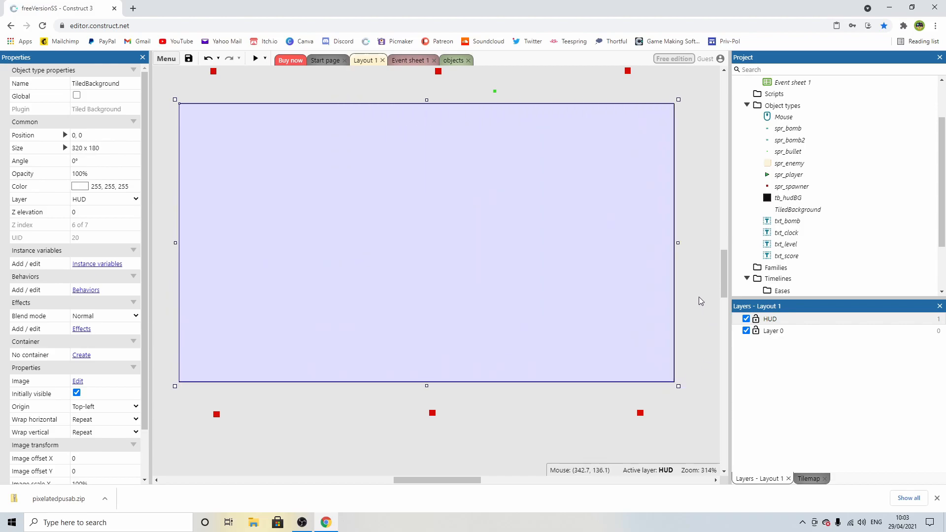
{"action": "left_click", "coordinate": [703, 275]}
{"action": "left_click", "coordinate": [621, 252]}
{"action": "left_click", "coordinate": [117, 79]}
{"action": "type", "text": "tb_flash"}
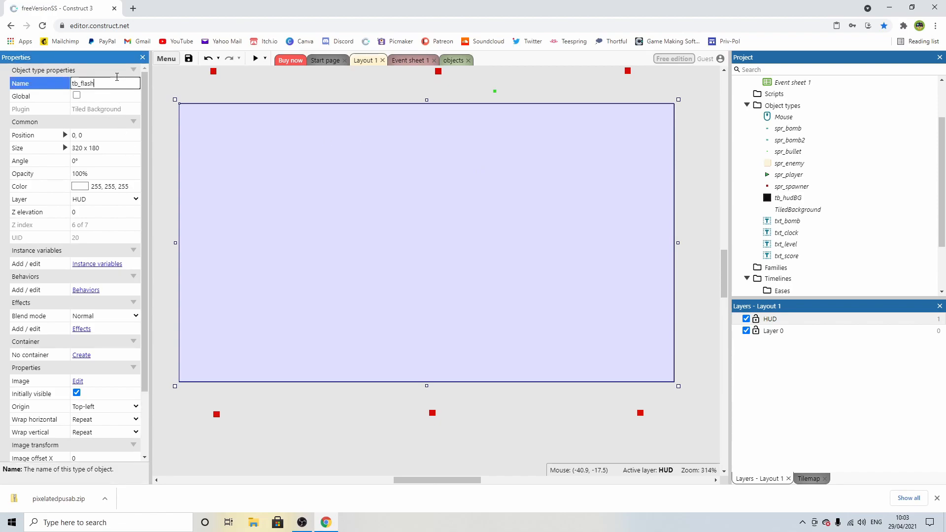
{"action": "key", "text": "Return"}
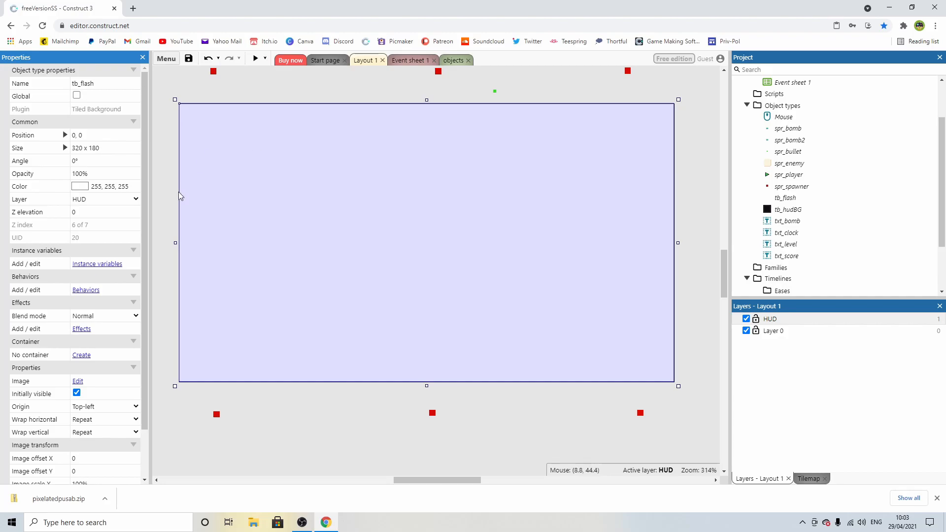
Step: Set the opacity of tb_flash to 60%
{"action": "left_click", "coordinate": [92, 171]}
{"action": "type", "text": "60"}
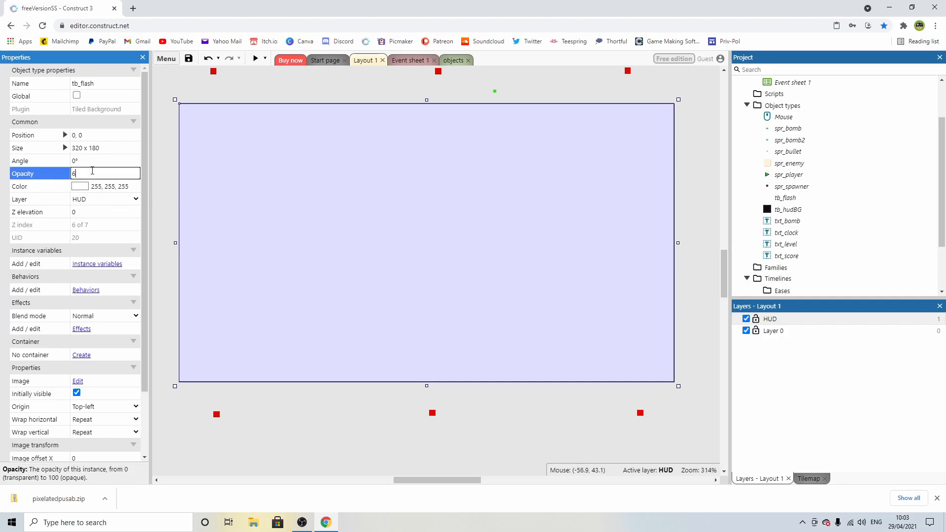
{"action": "key", "text": "Tab"}
{"action": "left_click", "coordinate": [696, 157]}
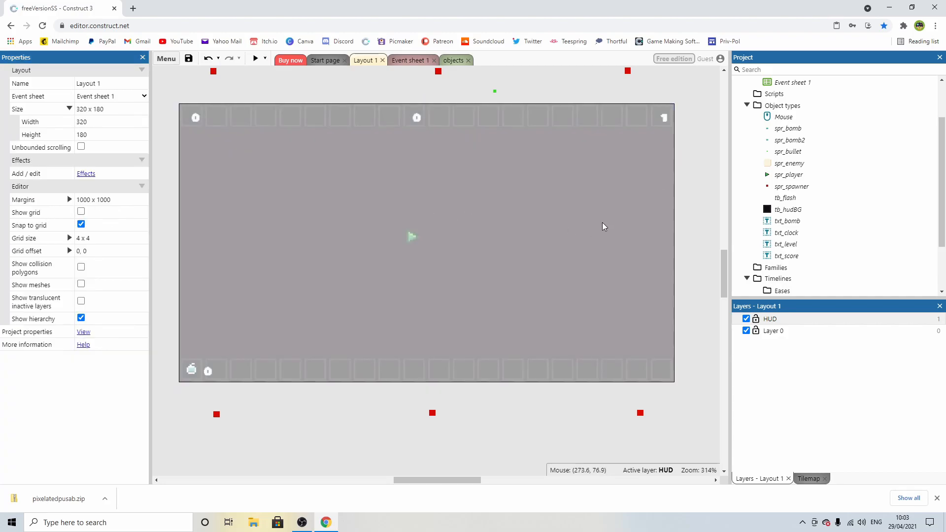
Step: Turn off the Initially visible property of tb_flash
{"action": "left_click", "coordinate": [541, 252]}
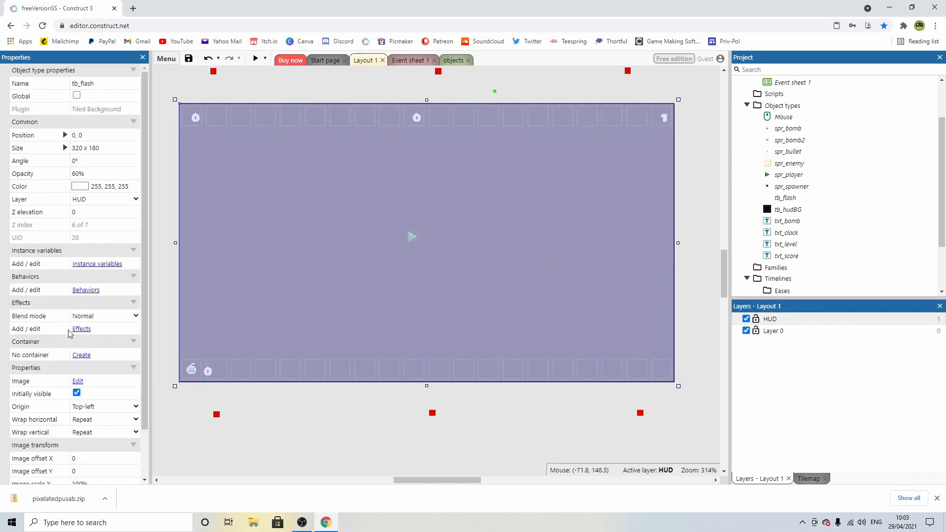
{"action": "scroll", "coordinate": [64, 345], "scroll_direction": "down", "scroll_amount": 1}
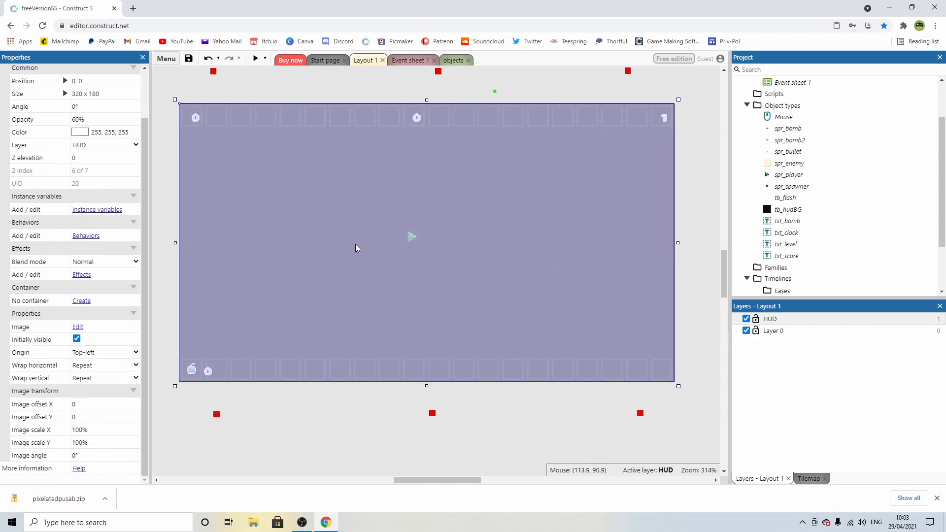
{"action": "left_click", "coordinate": [318, 98]}
{"action": "left_click", "coordinate": [319, 157]}
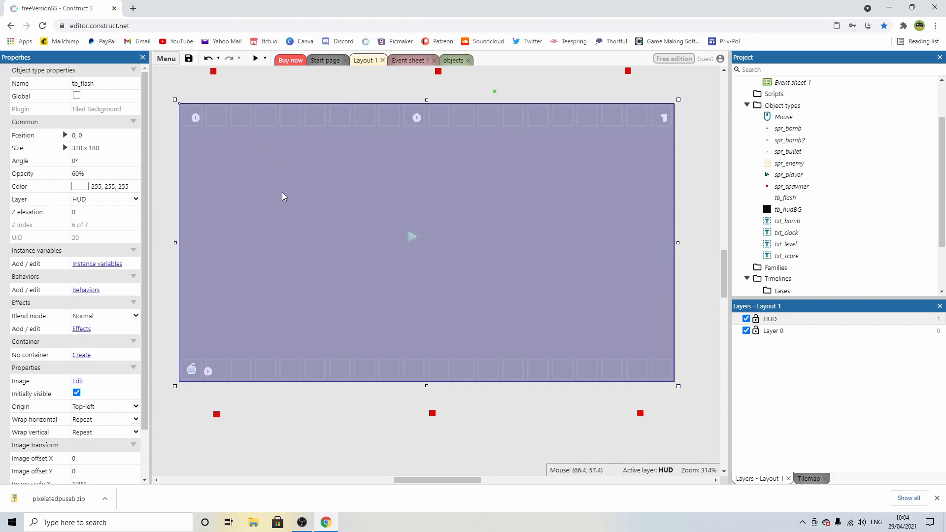
{"action": "scroll", "coordinate": [76, 321], "scroll_direction": "down", "scroll_amount": 1}
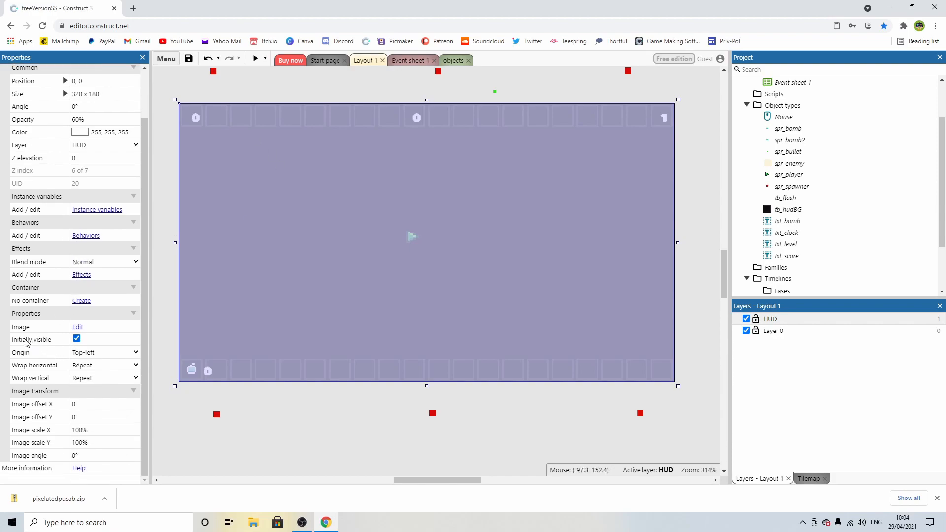
{"action": "left_click", "coordinate": [76, 339]}
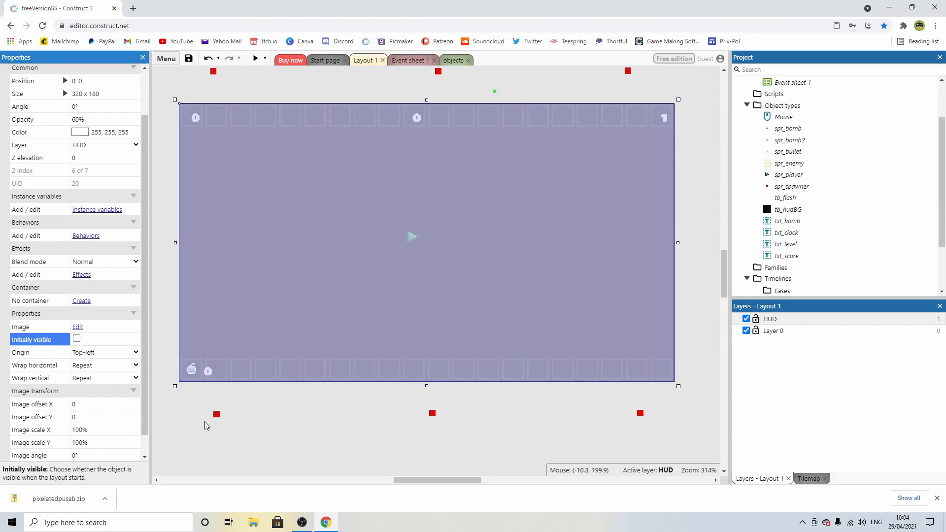
{"action": "left_click", "coordinate": [283, 430]}
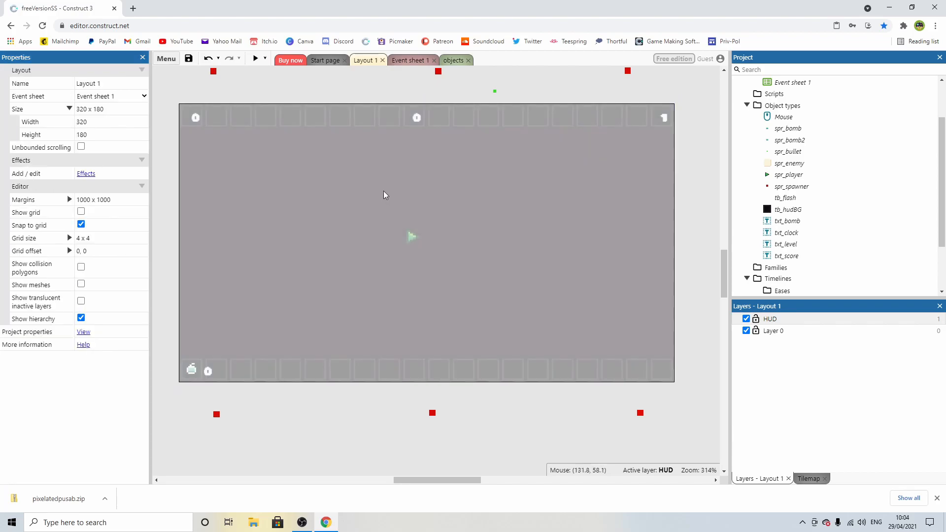
Step: Add a function named bombFlash to Event sheet 1, leaving the return type as None
{"action": "left_click", "coordinate": [409, 60]}
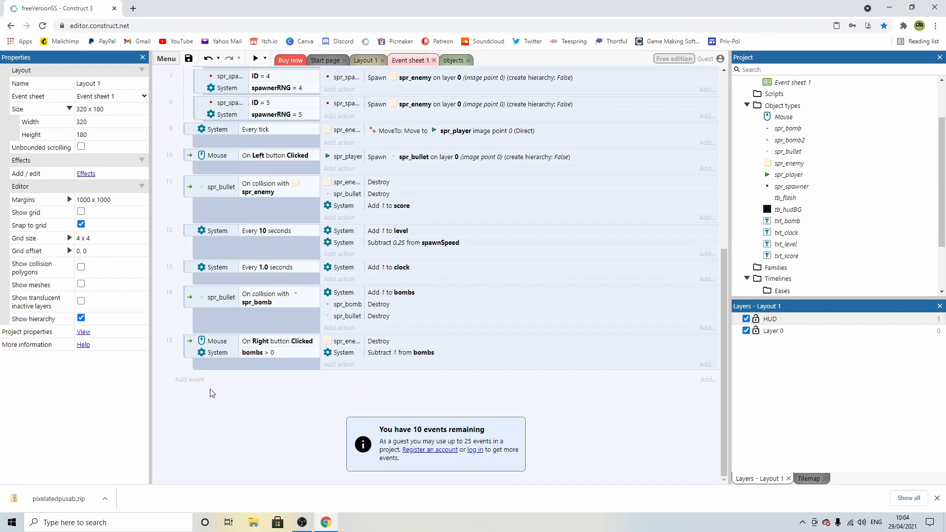
{"action": "right_click", "coordinate": [191, 381]}
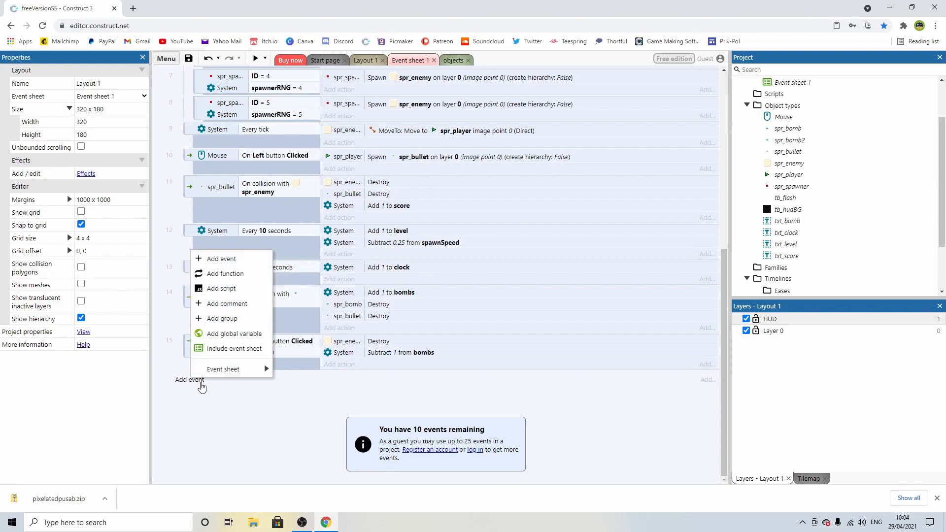
{"action": "left_click", "coordinate": [225, 273]}
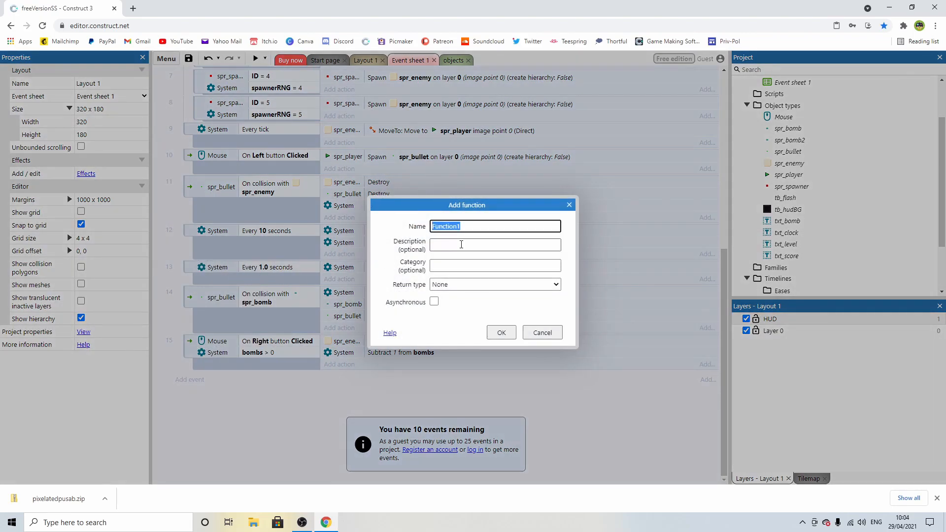
{"action": "type", "text": "f"}
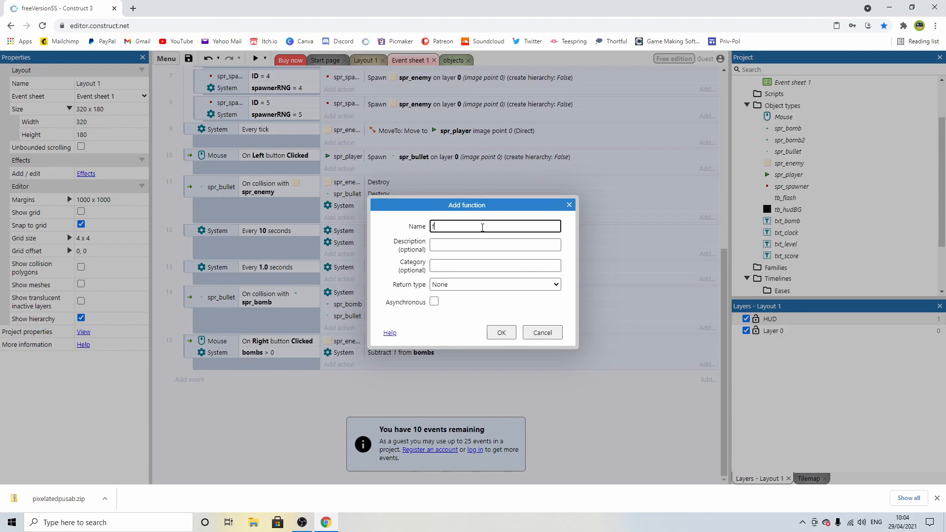
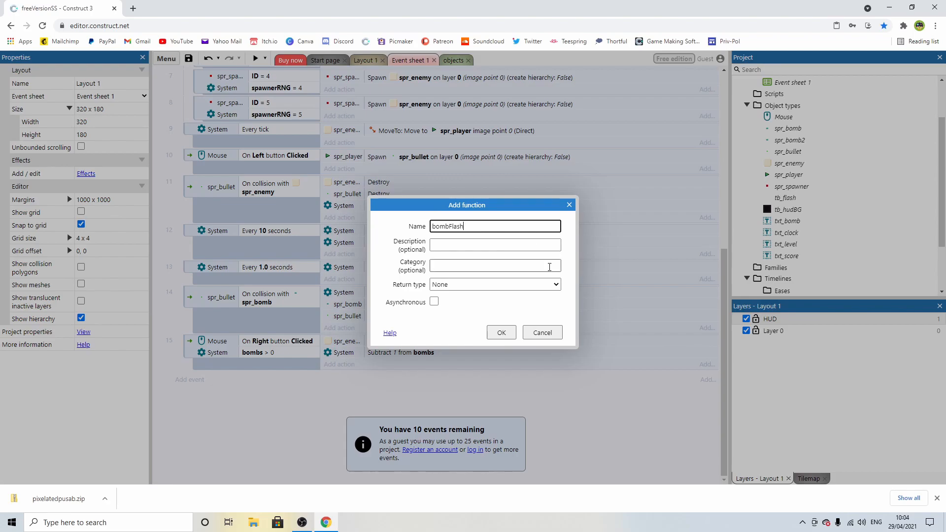
{"action": "left_click", "coordinate": [508, 328]}
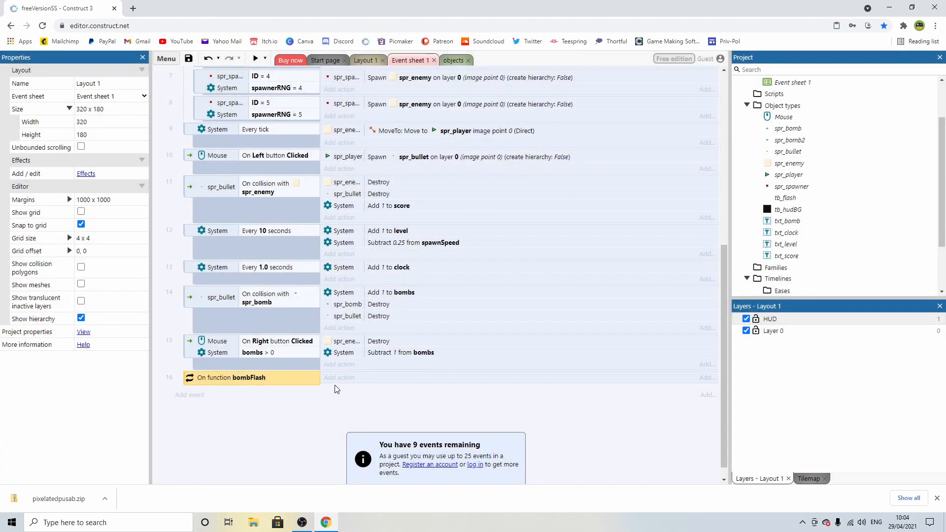
{"action": "right_click", "coordinate": [199, 397]}
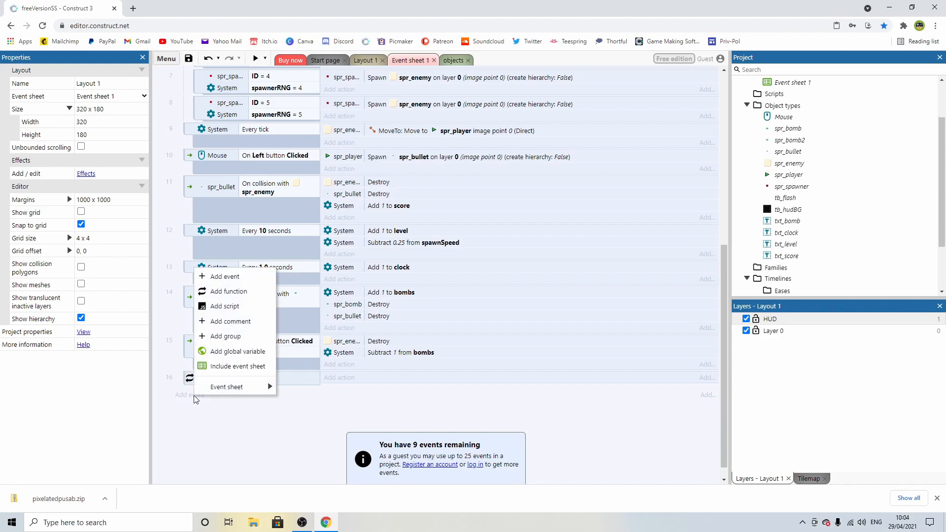
{"action": "left_click", "coordinate": [230, 295]}
{"action": "left_click", "coordinate": [569, 205]}
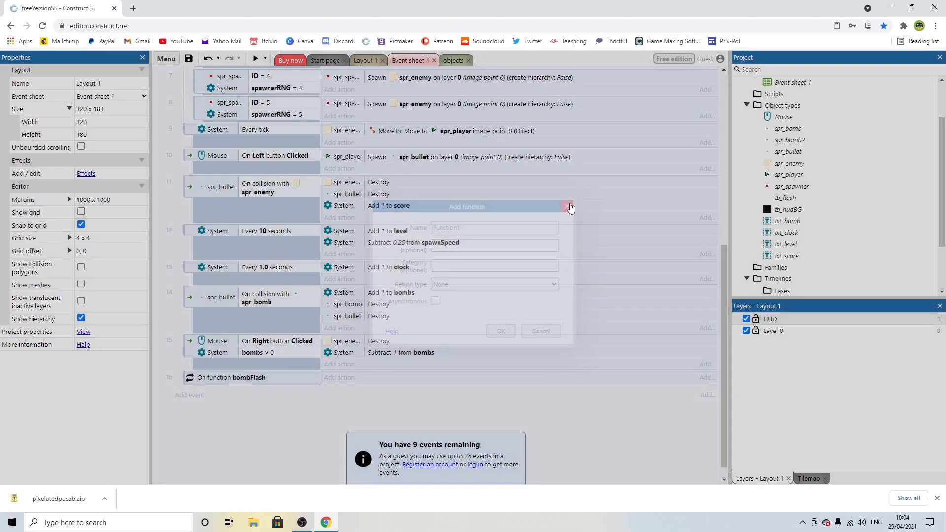
Step: Add a Set visible action for tb_flash to the bombFlash function, with visibility set to Visible
{"action": "scroll", "coordinate": [340, 398], "scroll_direction": "down", "scroll_amount": 1}
{"action": "left_click", "coordinate": [259, 366]}
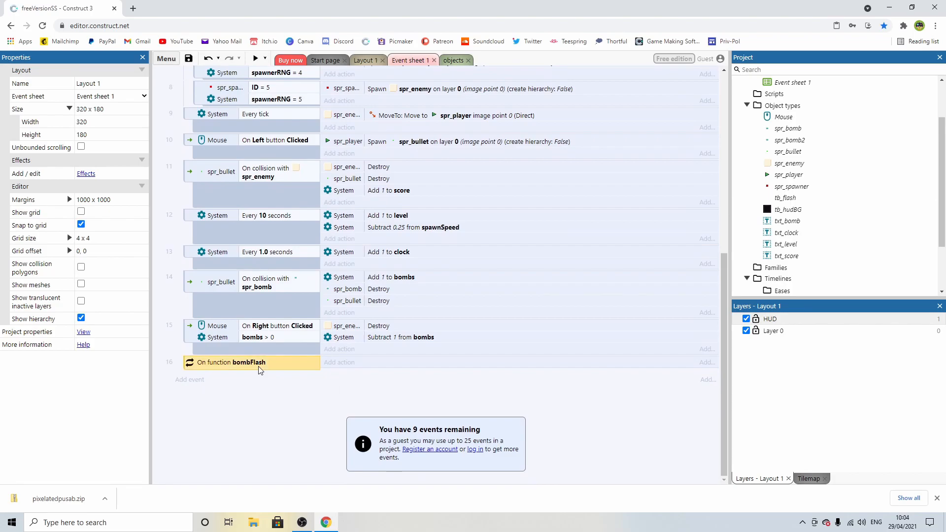
{"action": "left_click", "coordinate": [338, 362]}
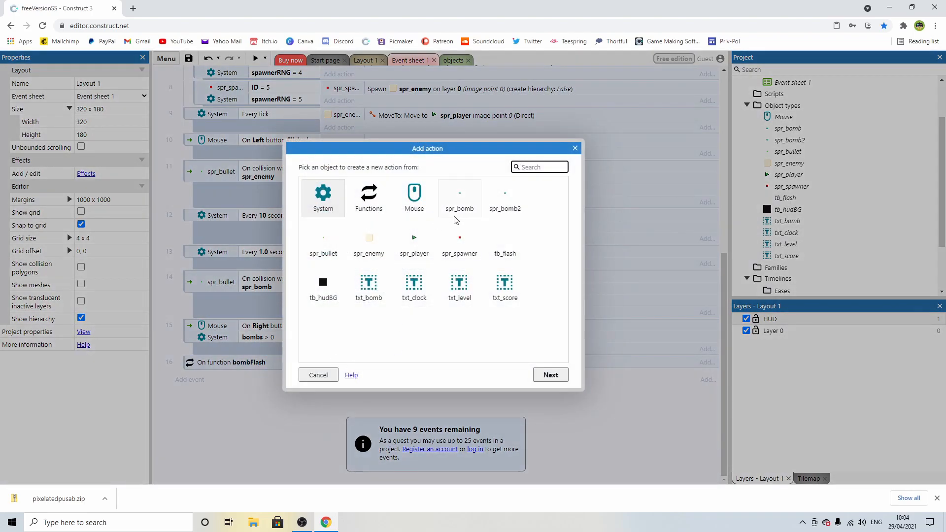
{"action": "double_click", "coordinate": [510, 243]}
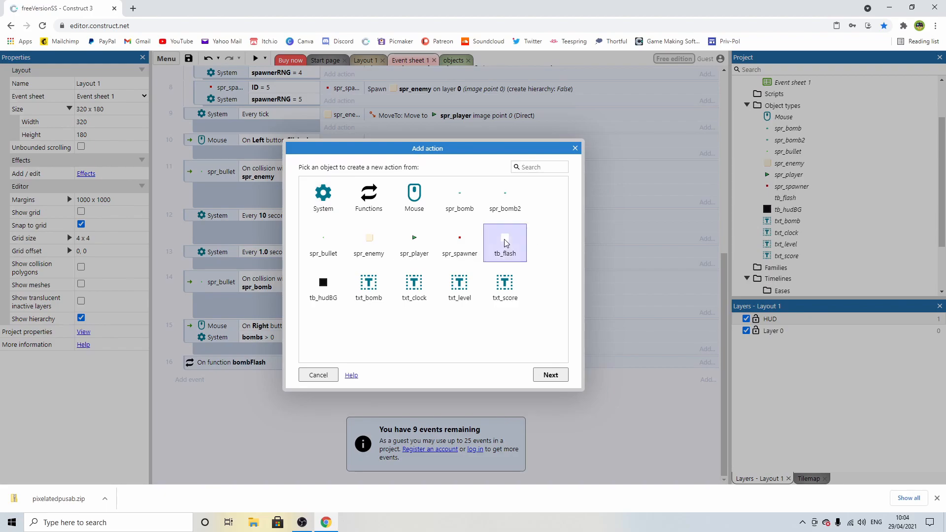
{"action": "scroll", "coordinate": [448, 247], "scroll_direction": "down", "scroll_amount": 1}
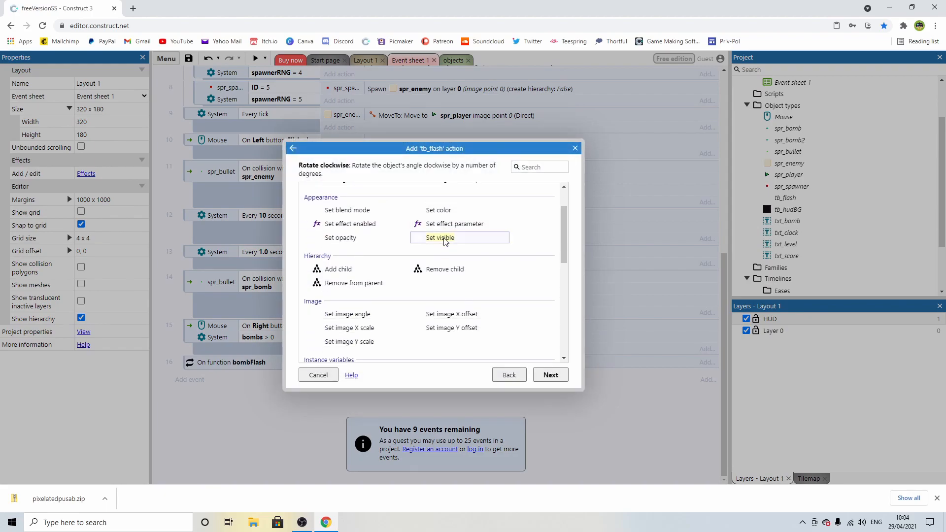
{"action": "double_click", "coordinate": [445, 241]}
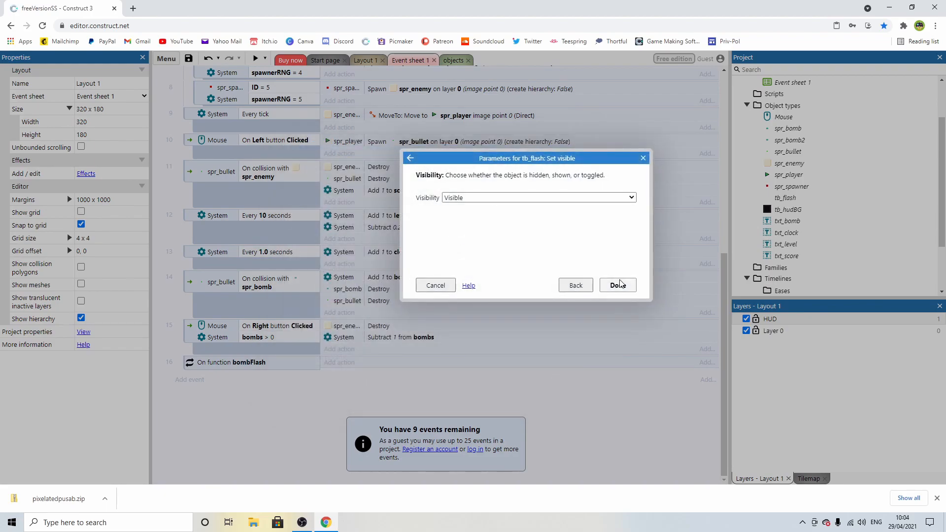
{"action": "left_click", "coordinate": [618, 285]}
Step: Add a System Wait action of 0.2 seconds to the bombFlash function, after tb_flash is made visible
{"action": "left_click", "coordinate": [340, 374]}
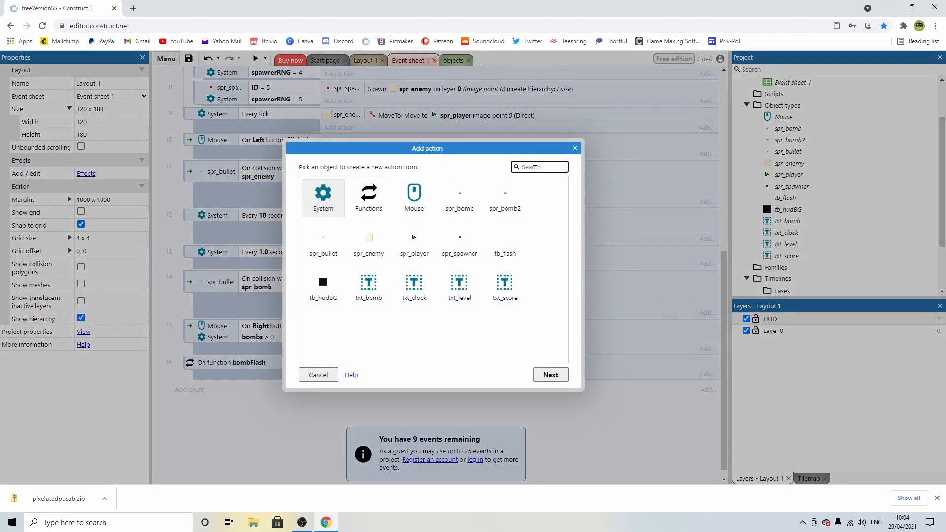
{"action": "double_click", "coordinate": [315, 197]}
{"action": "type", "text": "wait"}
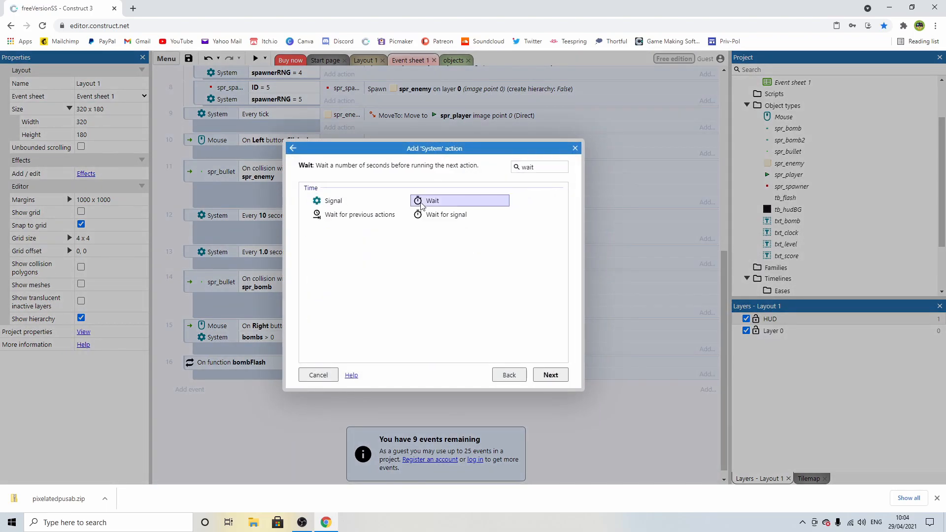
{"action": "double_click", "coordinate": [434, 201]}
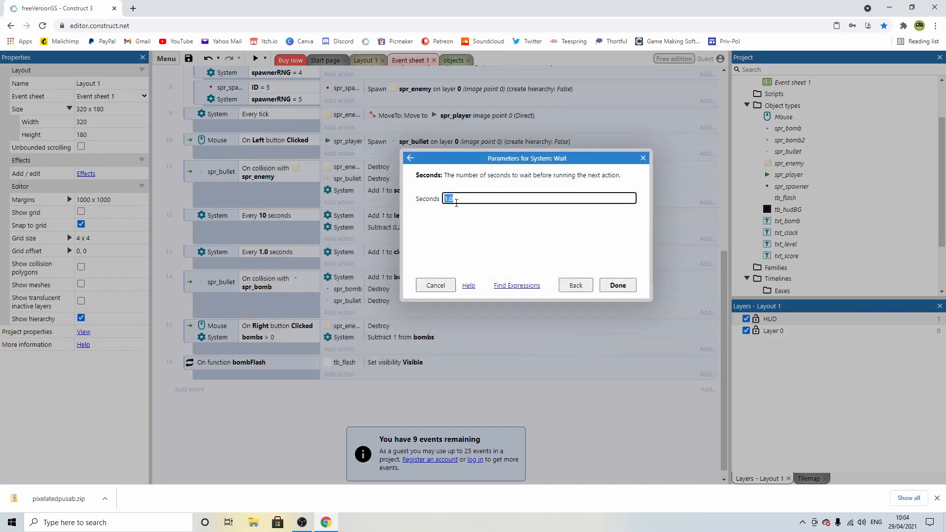
{"action": "type", "text": "0.2"}
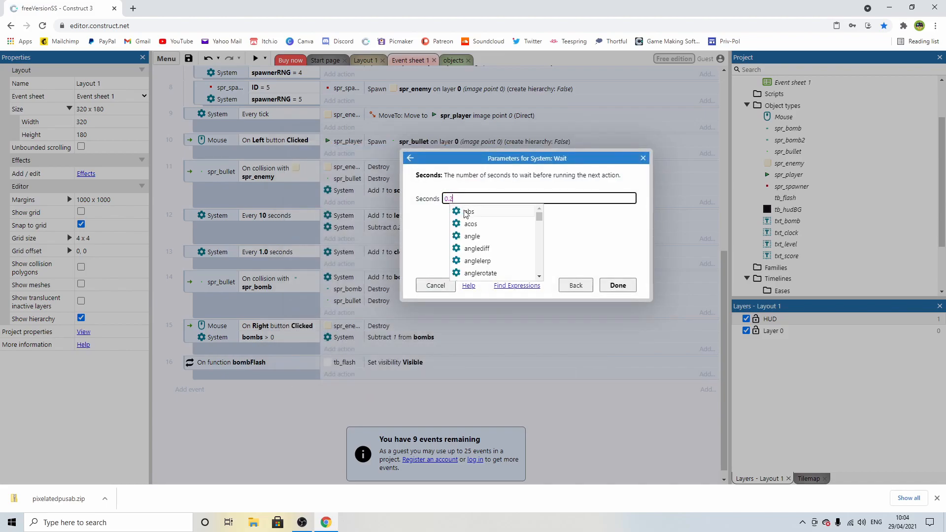
{"action": "left_click", "coordinate": [489, 228]}
{"action": "left_click", "coordinate": [618, 286]}
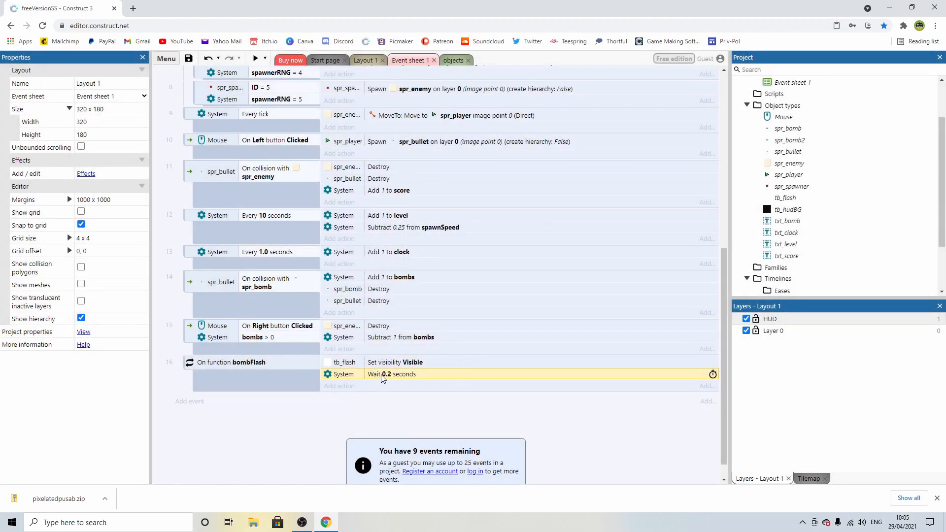
Step: Add a Set visible action for tb_flash after the wait in bombFlash, with visibility set to Invisible
{"action": "left_click", "coordinate": [341, 387]}
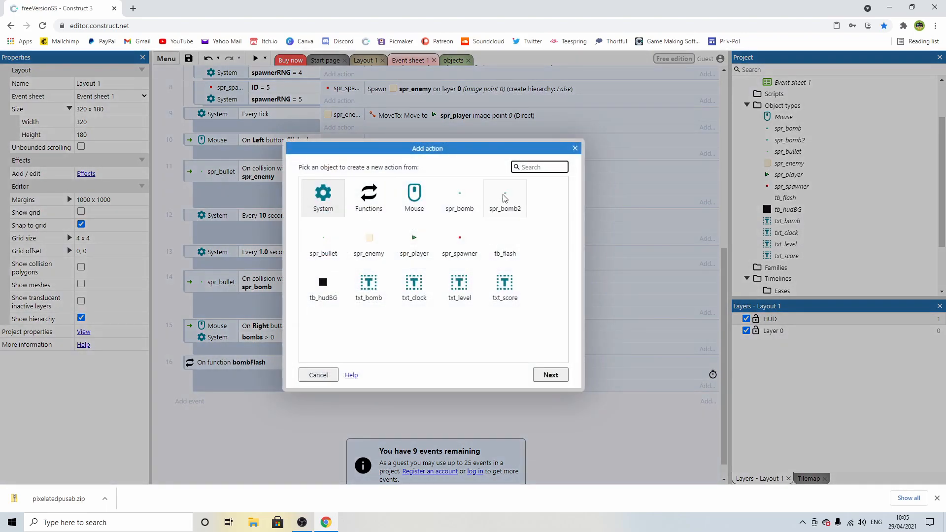
{"action": "double_click", "coordinate": [504, 237]}
{"action": "double_click", "coordinate": [440, 286]}
{"action": "left_click", "coordinate": [508, 198]}
{"action": "left_click", "coordinate": [456, 207]}
{"action": "left_click", "coordinate": [618, 285]}
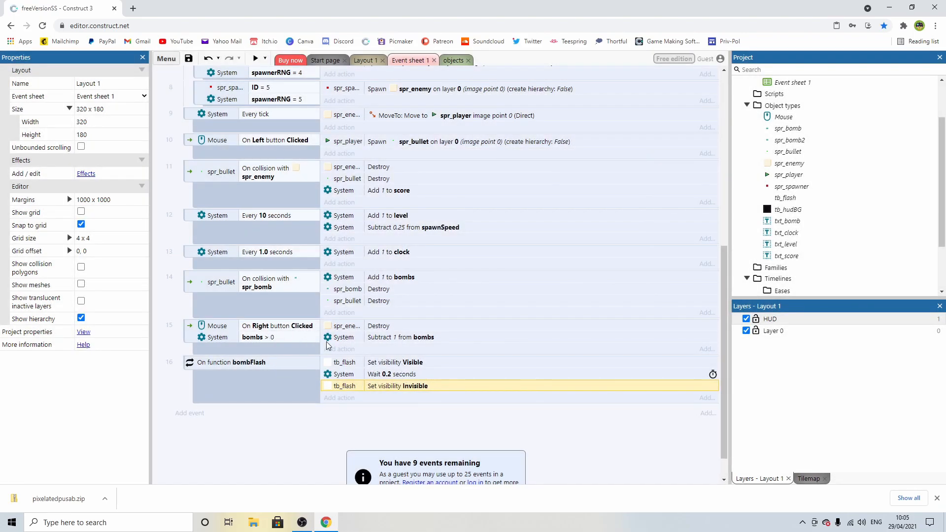
Step: Add a call to bombFlash in the right-button mouse event and place it above the spr_enemy Destroy action
{"action": "left_click", "coordinate": [249, 334]}
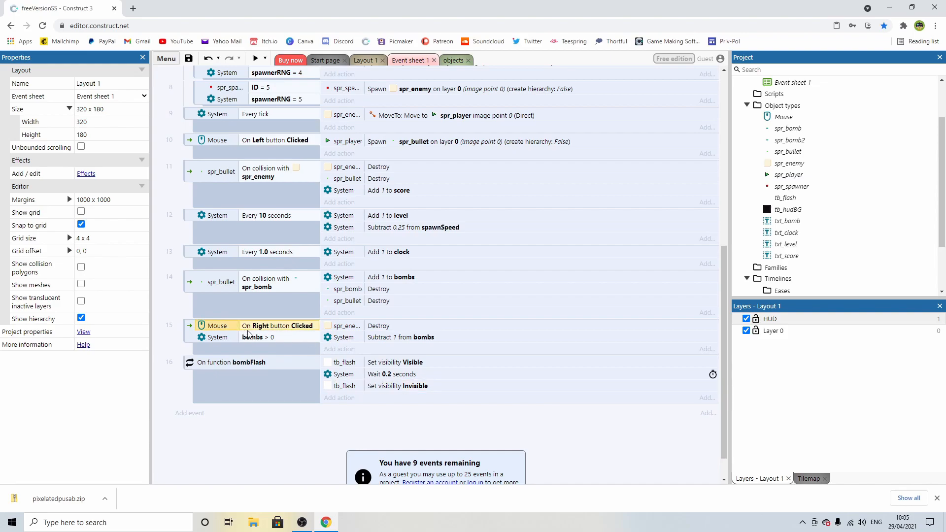
{"action": "left_click", "coordinate": [340, 349]}
{"action": "double_click", "coordinate": [369, 195]}
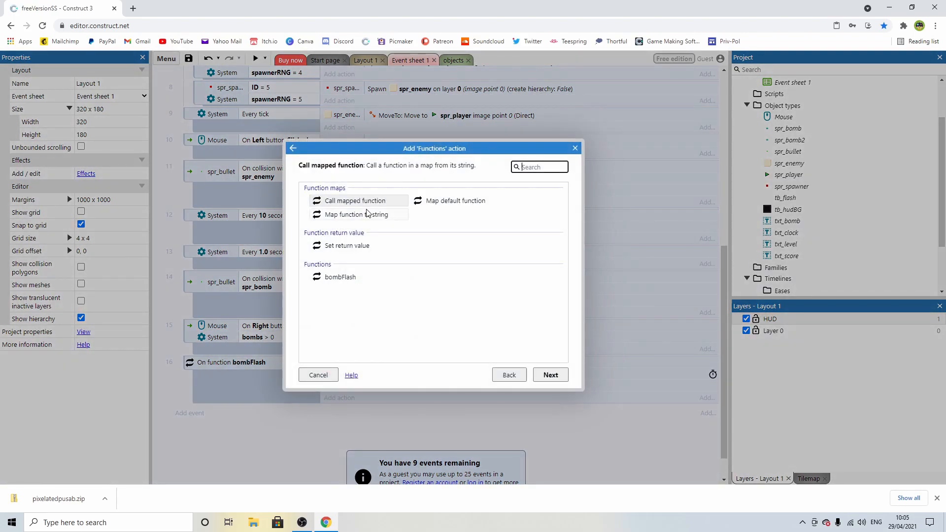
{"action": "left_click", "coordinate": [342, 278]}
{"action": "double_click", "coordinate": [341, 280]}
{"action": "left_click_drag", "start_coordinate": [390, 347], "coordinate": [387, 323]}
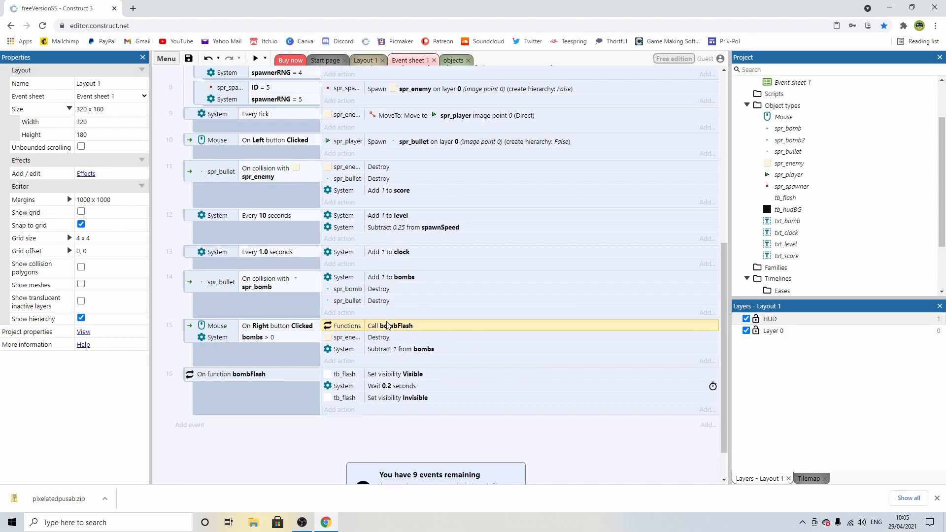
Step: Preview the game, shoot a bomb to collect it, set it off to test the flash, and close the preview
{"action": "left_click", "coordinate": [255, 59]}
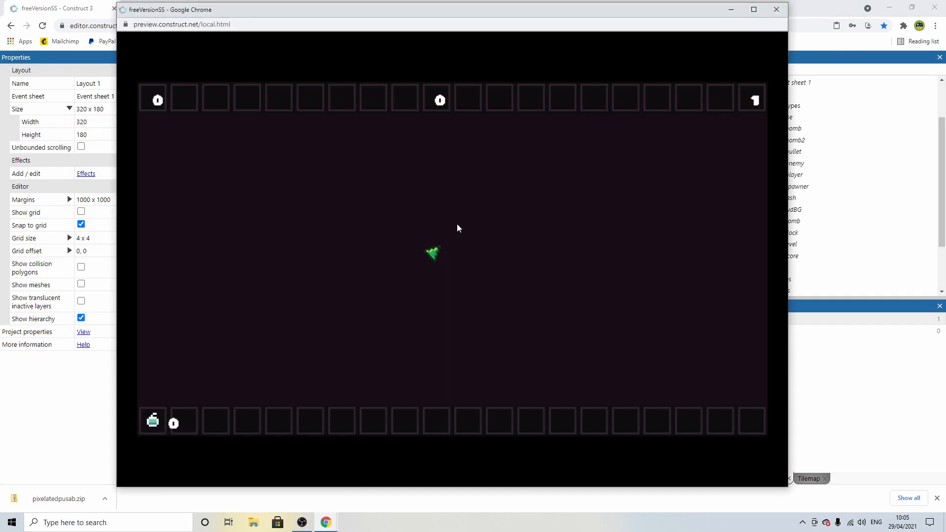
{"action": "left_click", "coordinate": [473, 182]}
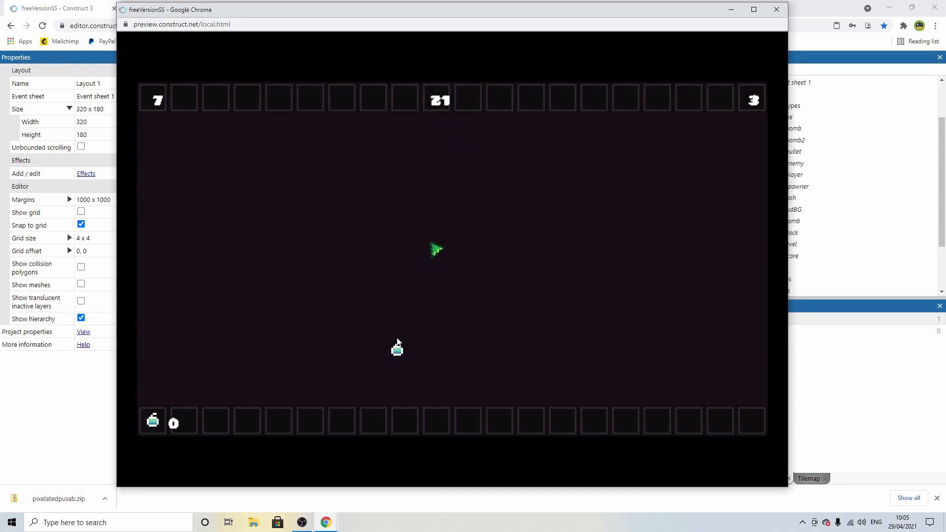
{"action": "left_click", "coordinate": [400, 337]}
{"action": "right_click", "coordinate": [450, 236]}
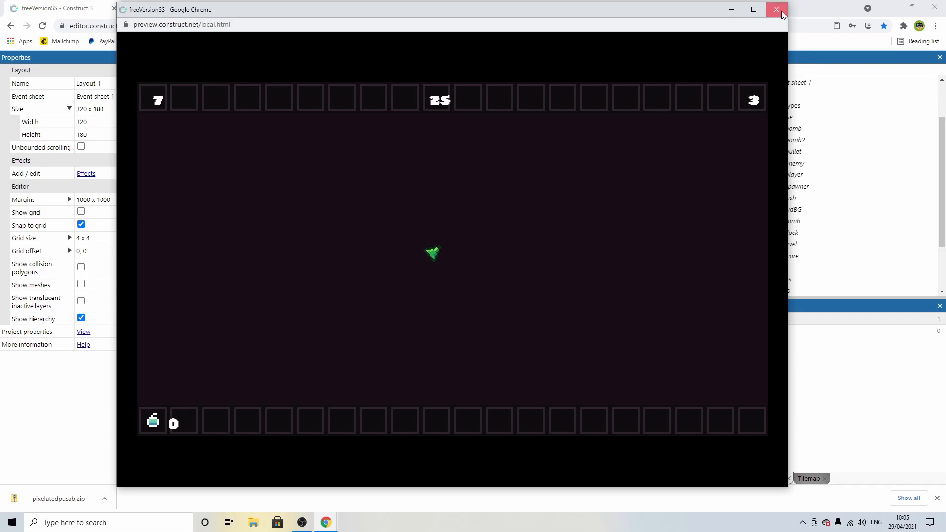
{"action": "left_click", "coordinate": [776, 9]}
{"action": "left_click", "coordinate": [485, 420]}
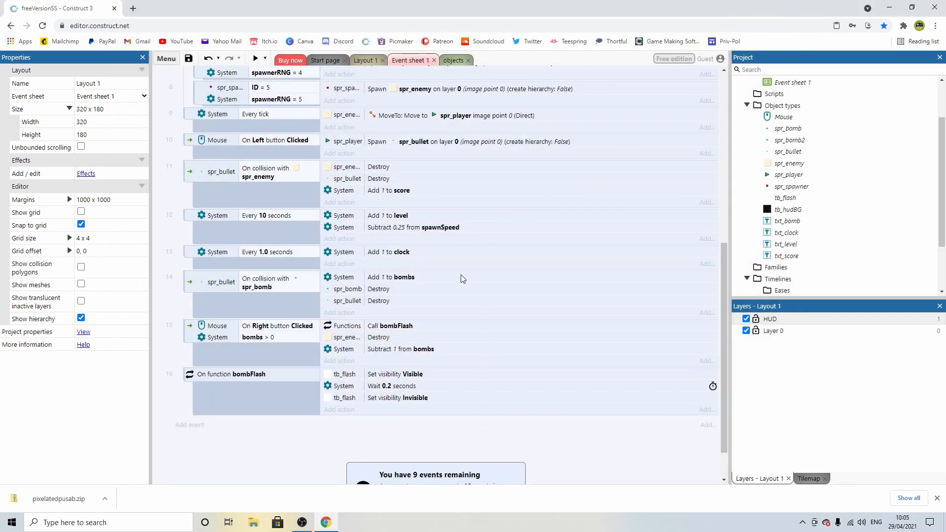
Step: Move tb_flash in Layout 1 from the HUD layer to Layer 0
{"action": "left_click", "coordinate": [367, 68]}
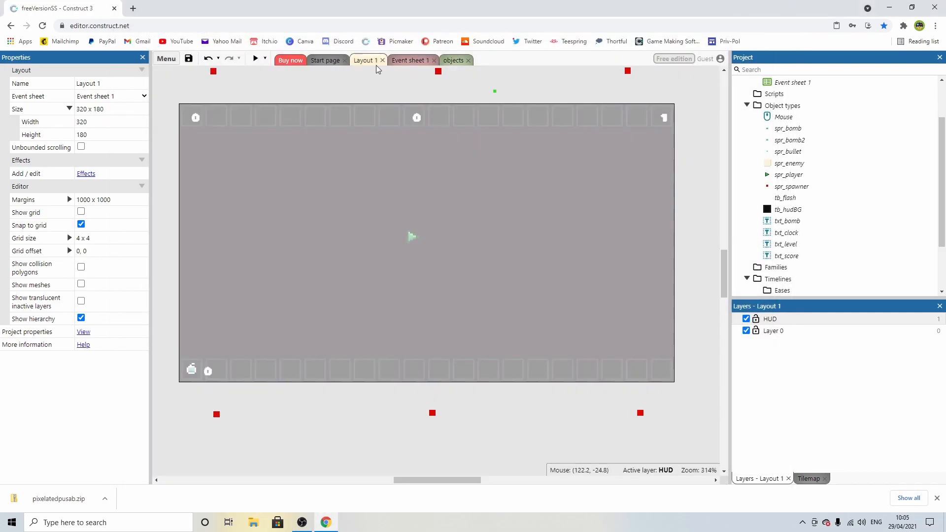
{"action": "left_click", "coordinate": [411, 238]}
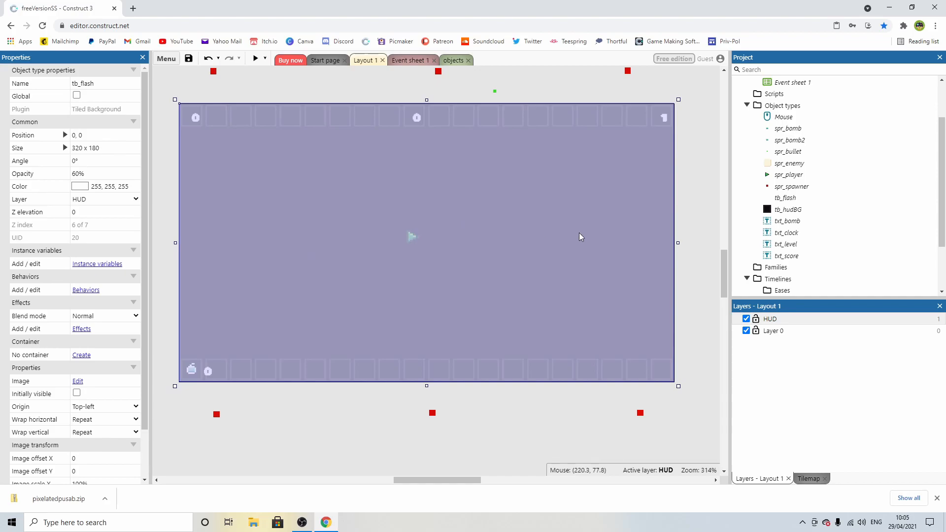
{"action": "left_click", "coordinate": [112, 200]}
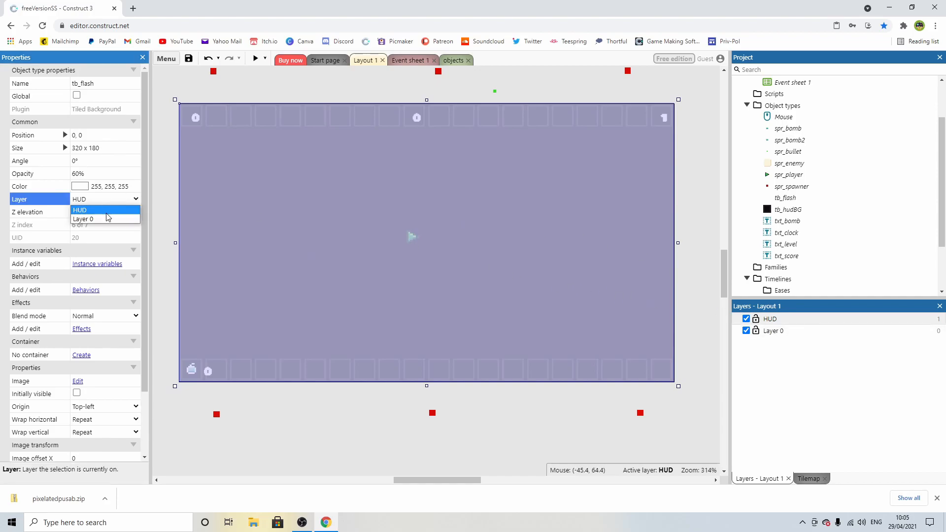
{"action": "left_click", "coordinate": [105, 218]}
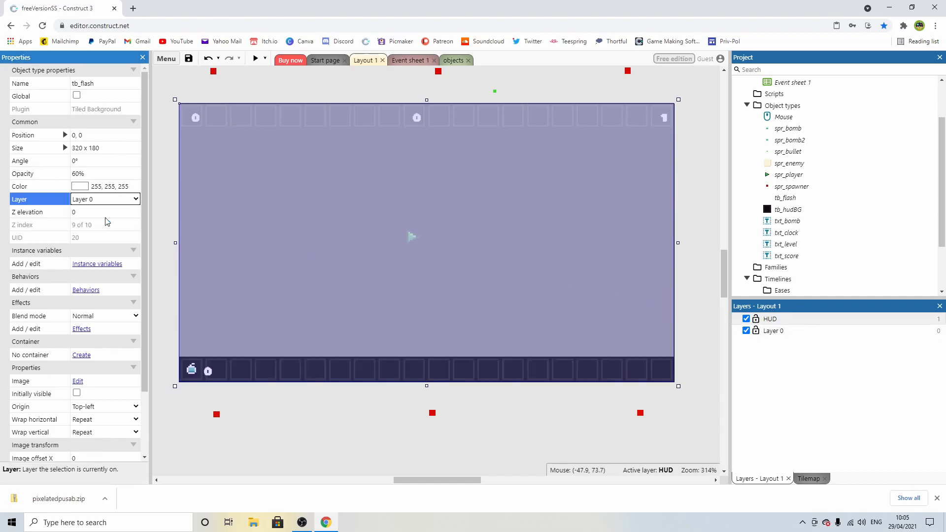
{"action": "left_click", "coordinate": [363, 405]}
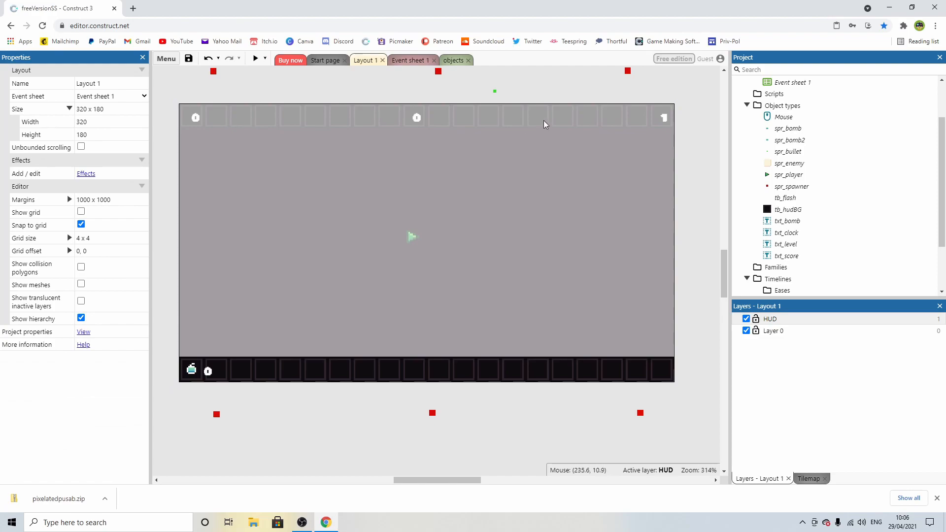
Step: Send tb_flash to the bottom of its layer so it sits behind the player and HUD bars
{"action": "left_click", "coordinate": [573, 169]}
{"action": "right_click", "coordinate": [553, 171]}
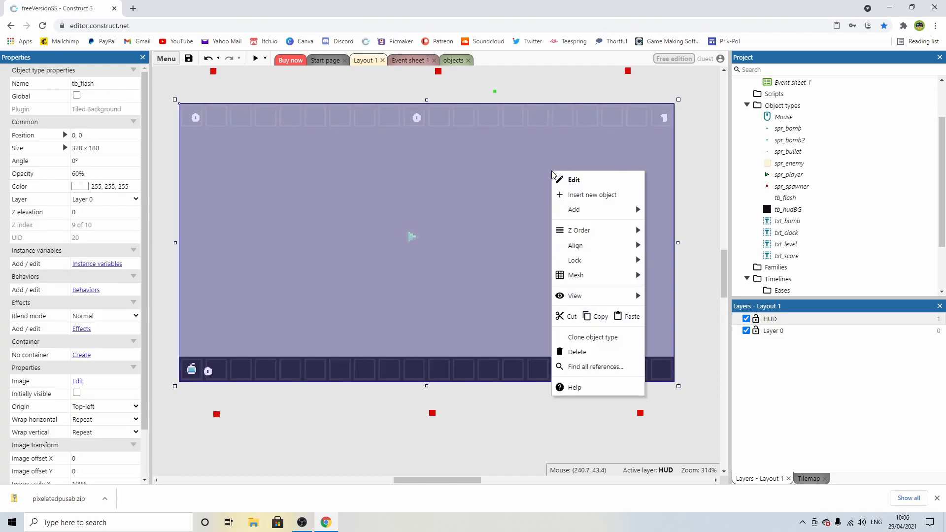
{"action": "mouse_move", "coordinate": [614, 235]}
{"action": "left_click", "coordinate": [689, 245]}
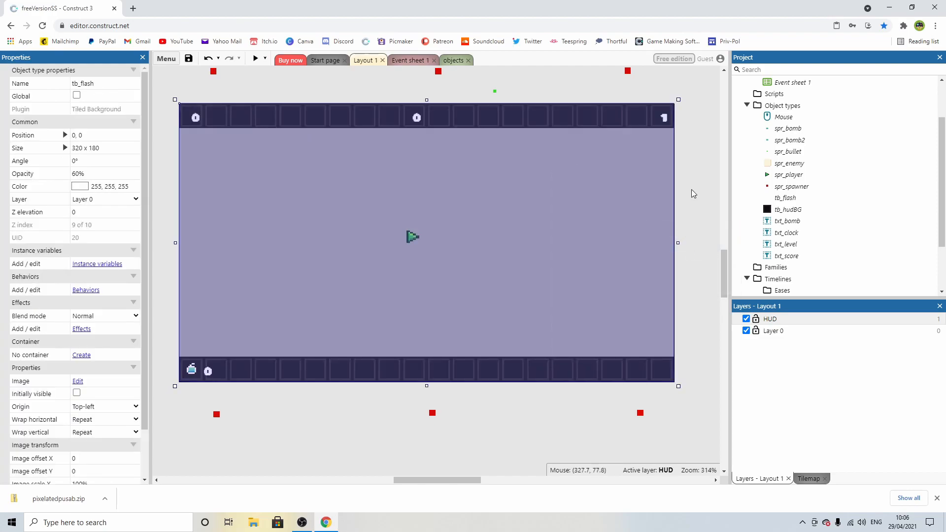
{"action": "left_click", "coordinate": [708, 175]}
Step: Move the upper tb_hudBG bar from Layer 0 to the HUD layer
{"action": "left_click", "coordinate": [506, 115]}
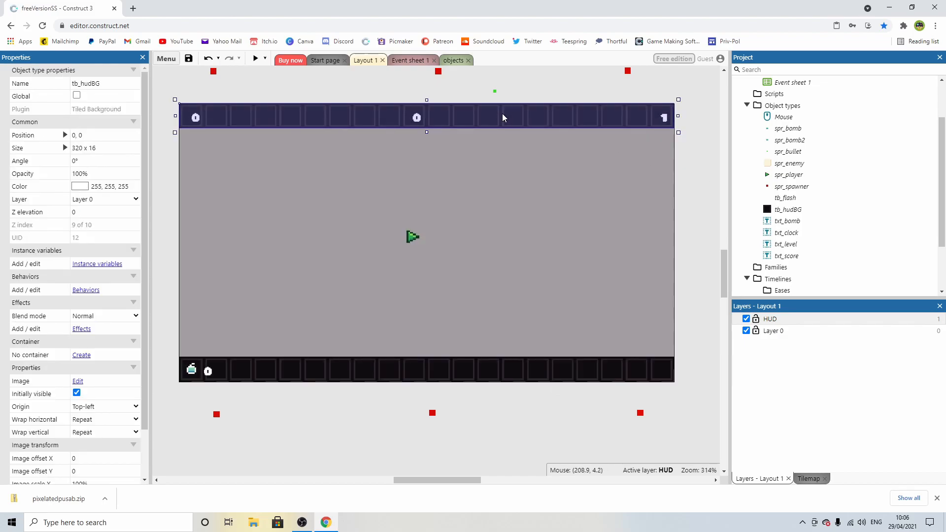
{"action": "left_click", "coordinate": [709, 154]}
{"action": "left_click", "coordinate": [607, 115]}
{"action": "left_click", "coordinate": [537, 118]}
{"action": "left_click", "coordinate": [94, 199]}
{"action": "left_click", "coordinate": [91, 207]}
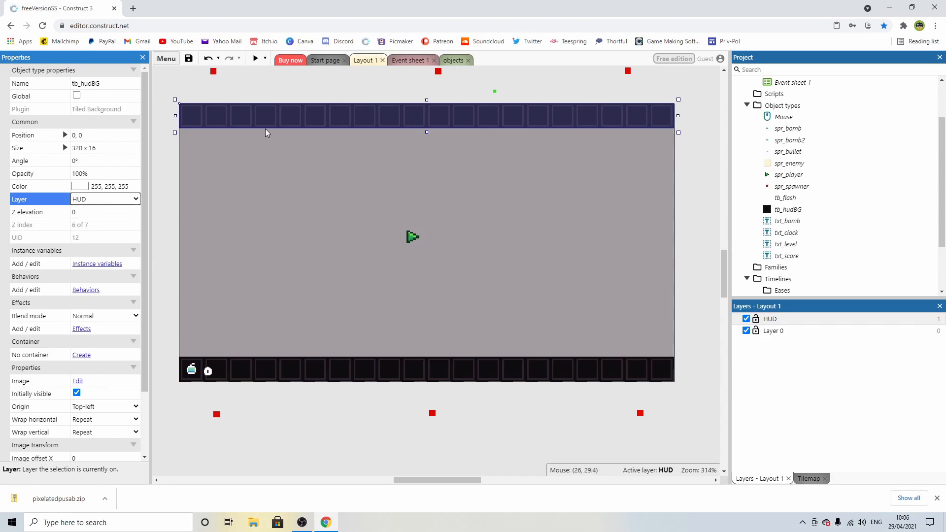
Step: Send the upper tb_hudBG bar to the bottom of the HUD layer, behind the score, clock and level texts
{"action": "right_click", "coordinate": [306, 124]}
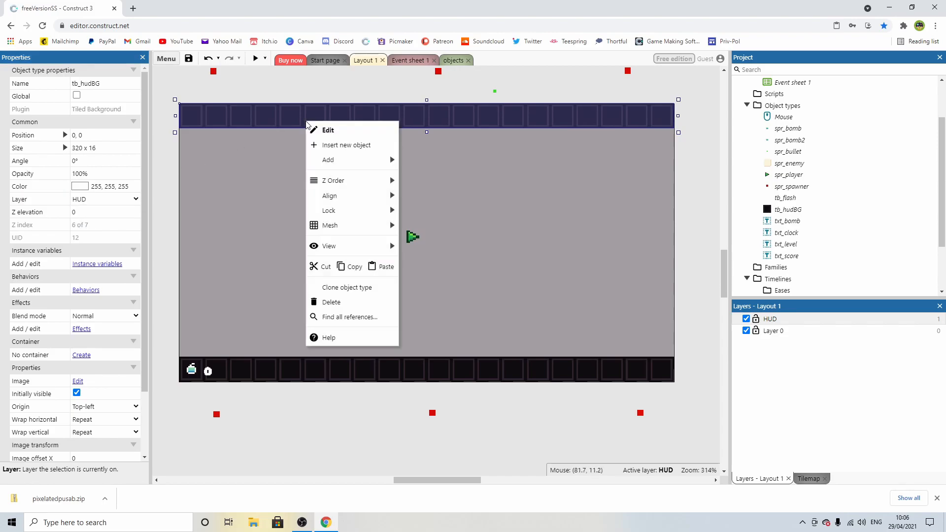
{"action": "mouse_move", "coordinate": [362, 183]}
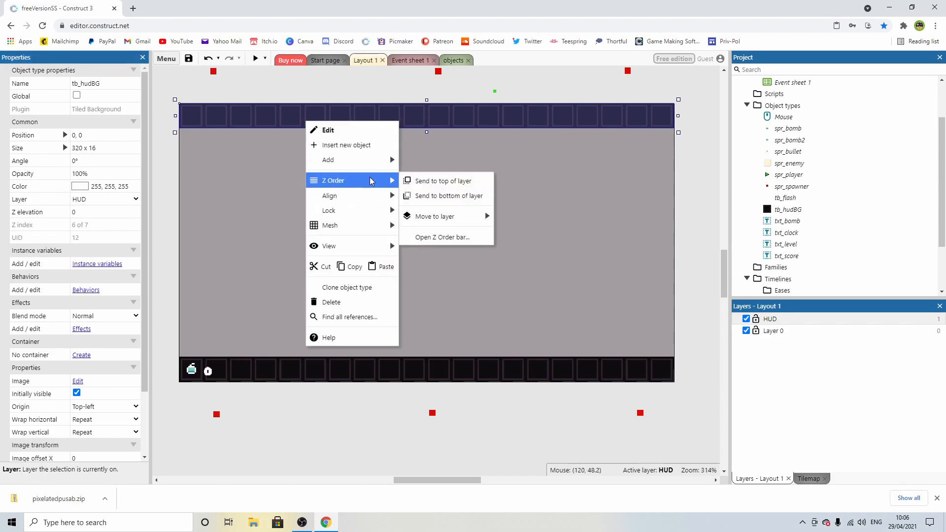
{"action": "left_click", "coordinate": [456, 196]}
{"action": "left_click", "coordinate": [707, 164]}
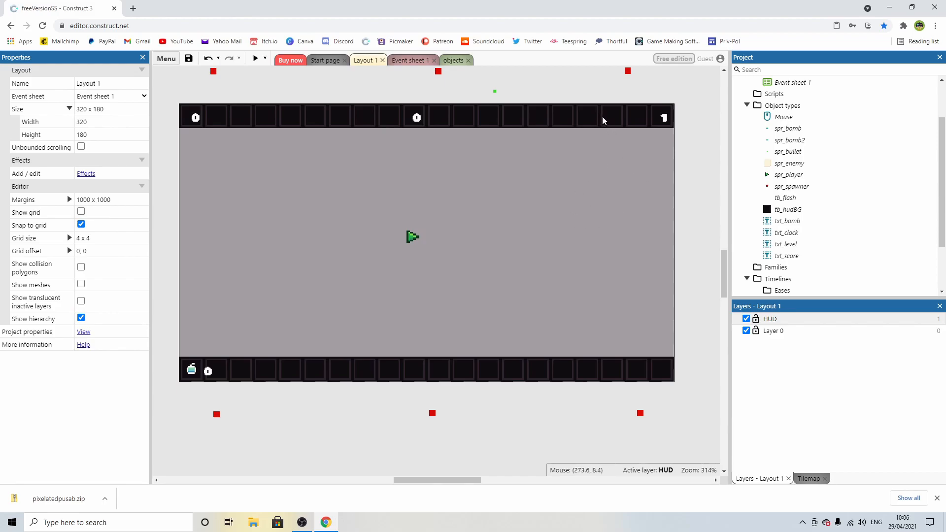
Step: Add the Scroll To behavior to spr_player
{"action": "left_click", "coordinate": [411, 238]}
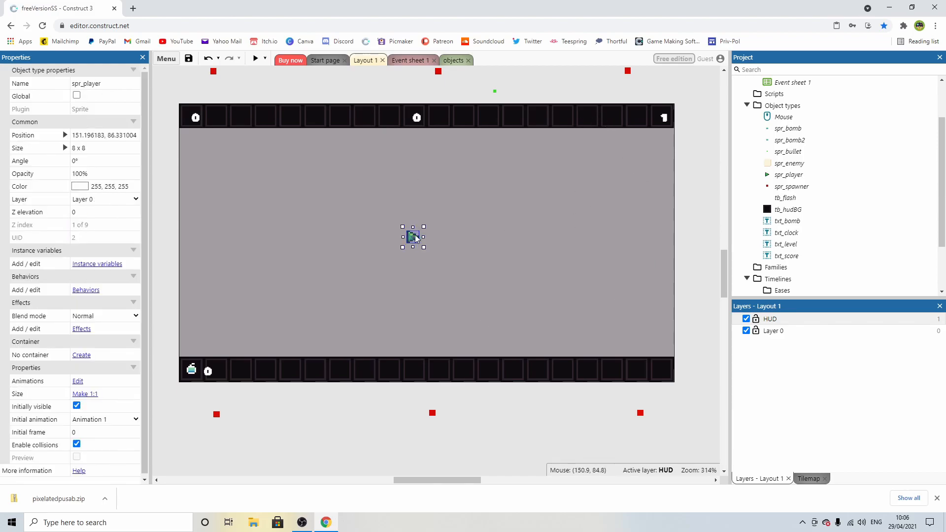
{"action": "left_click", "coordinate": [86, 290]}
{"action": "left_click", "coordinate": [591, 225]}
{"action": "scroll", "coordinate": [590, 228], "scroll_direction": "down", "scroll_amount": 3}
{"action": "double_click", "coordinate": [591, 251]}
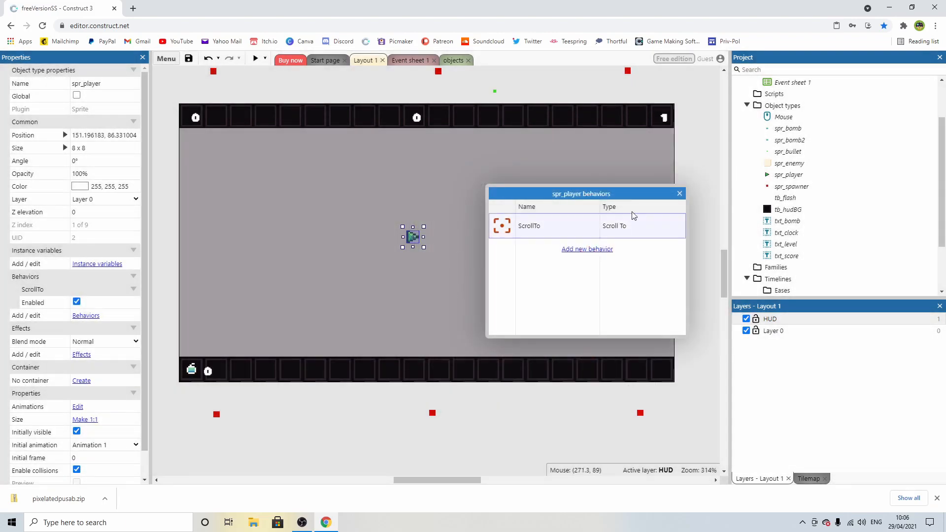
{"action": "left_click", "coordinate": [679, 194]}
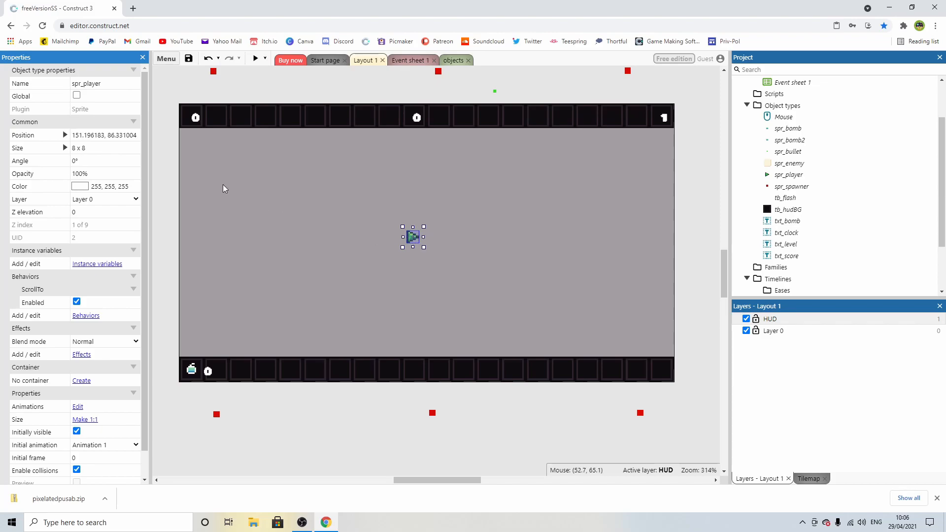
Step: Center spr_player in the layout by setting its position to X 160 and Y 90
{"action": "left_click", "coordinate": [65, 135]}
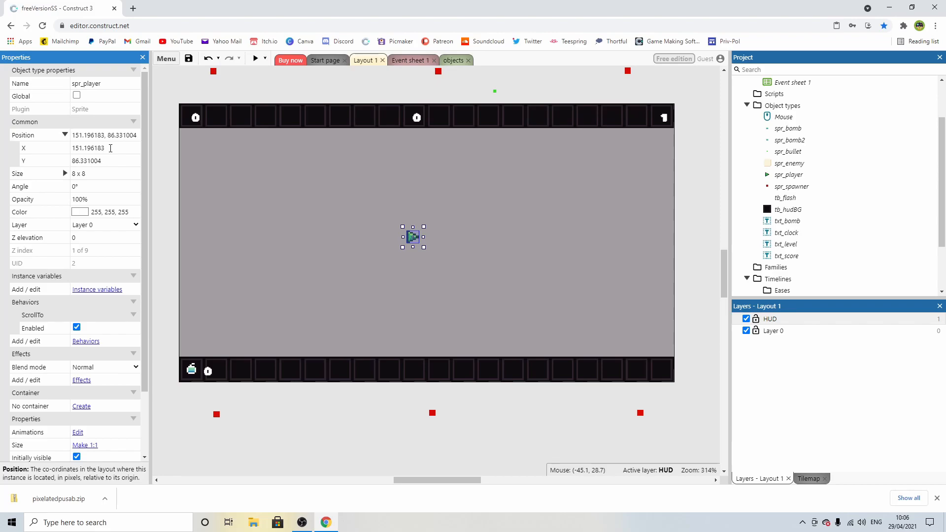
{"action": "left_click", "coordinate": [112, 149]}
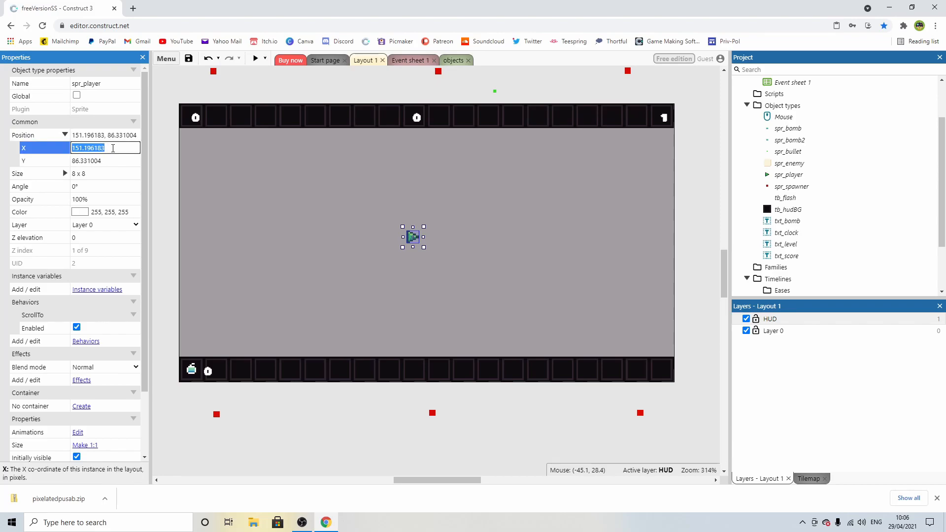
{"action": "left_click", "coordinate": [165, 130]}
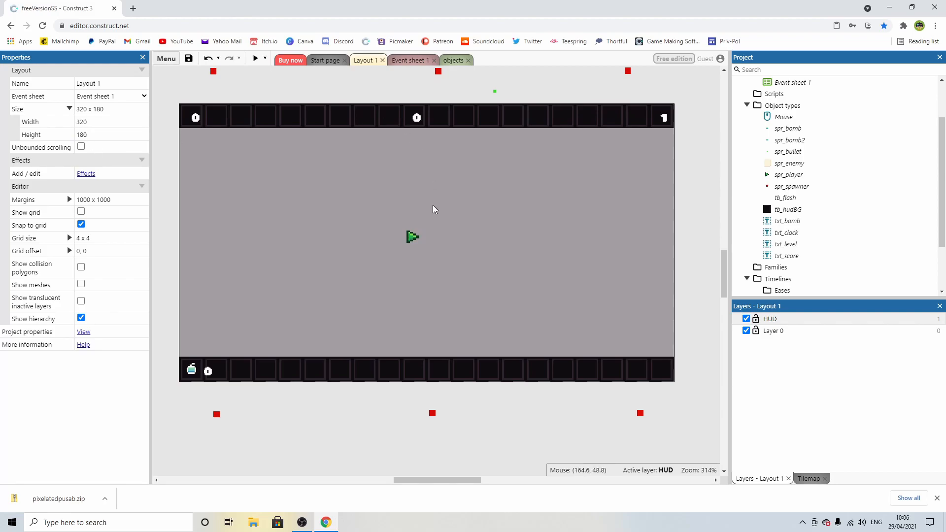
{"action": "left_click", "coordinate": [412, 238]}
{"action": "left_click", "coordinate": [126, 147]}
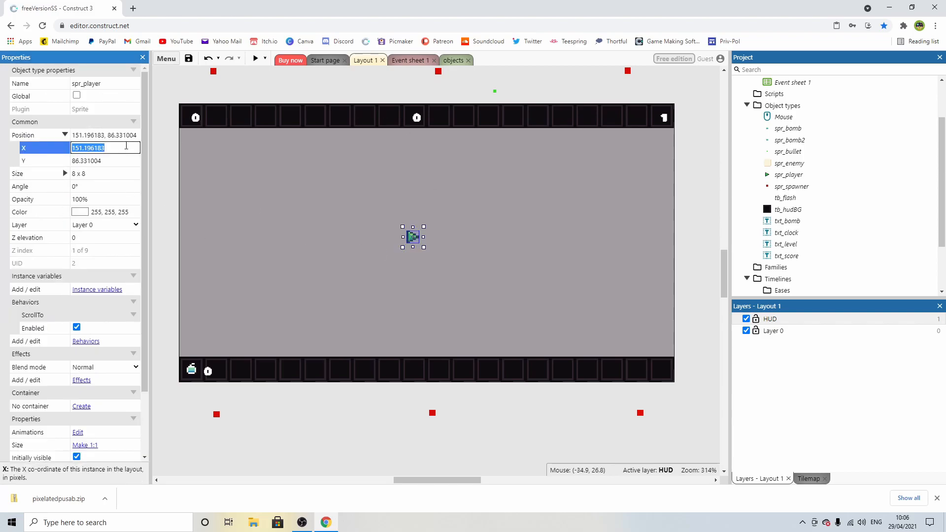
{"action": "type", "text": "160"}
{"action": "left_click", "coordinate": [114, 161]}
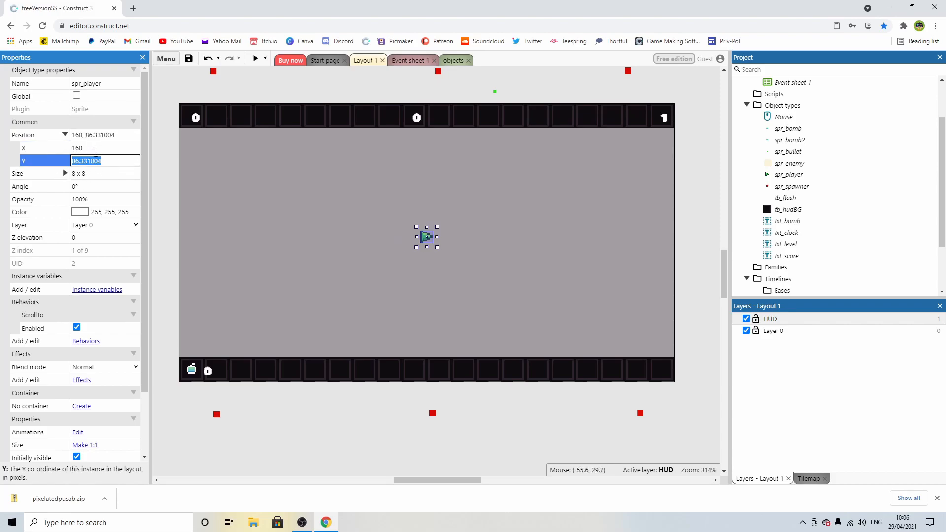
{"action": "type", "text": "90"}
{"action": "left_click", "coordinate": [116, 173]}
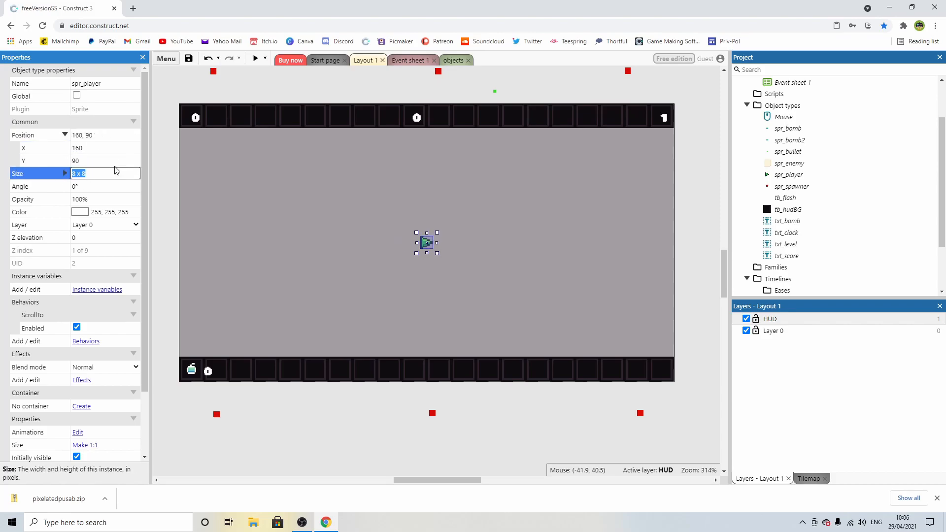
Step: Add a spr_player ScrollTo Shake action to bombFlash before the wait, with magnitude 20, duration 0.4 seconds and reducing magnitude
{"action": "left_click", "coordinate": [167, 99]}
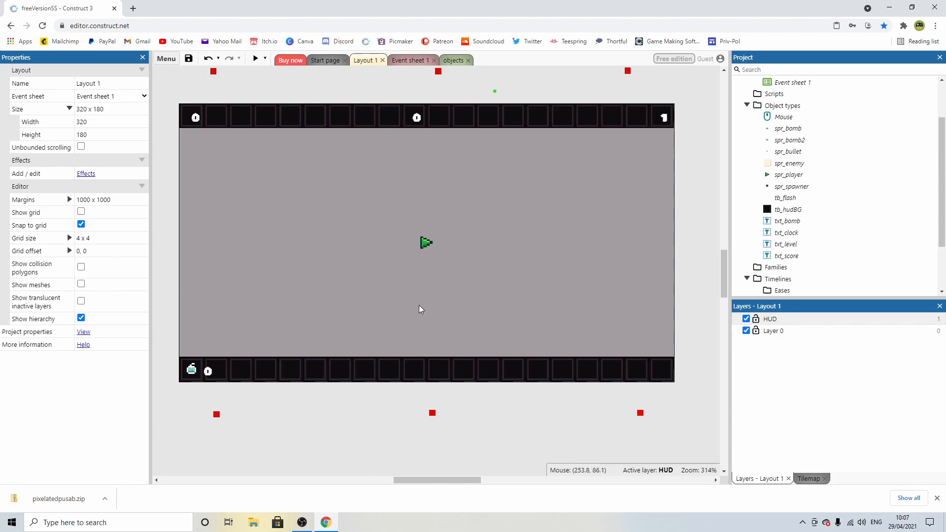
{"action": "left_click", "coordinate": [407, 61]}
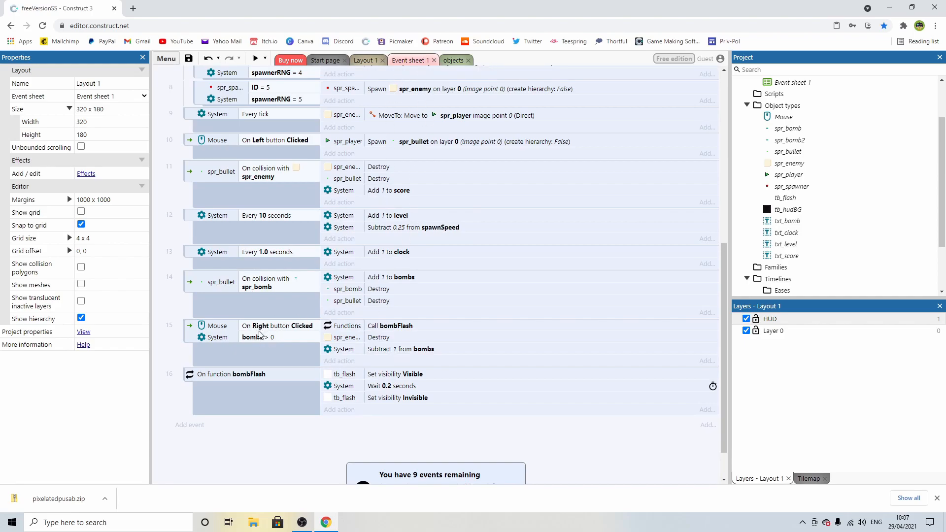
{"action": "left_click", "coordinate": [393, 326]}
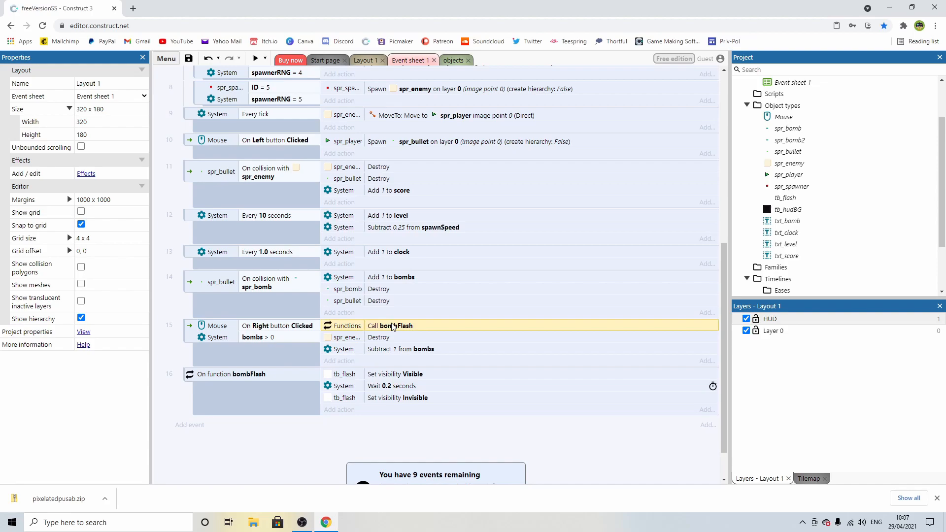
{"action": "left_click", "coordinate": [348, 354]}
{"action": "left_click", "coordinate": [348, 339]}
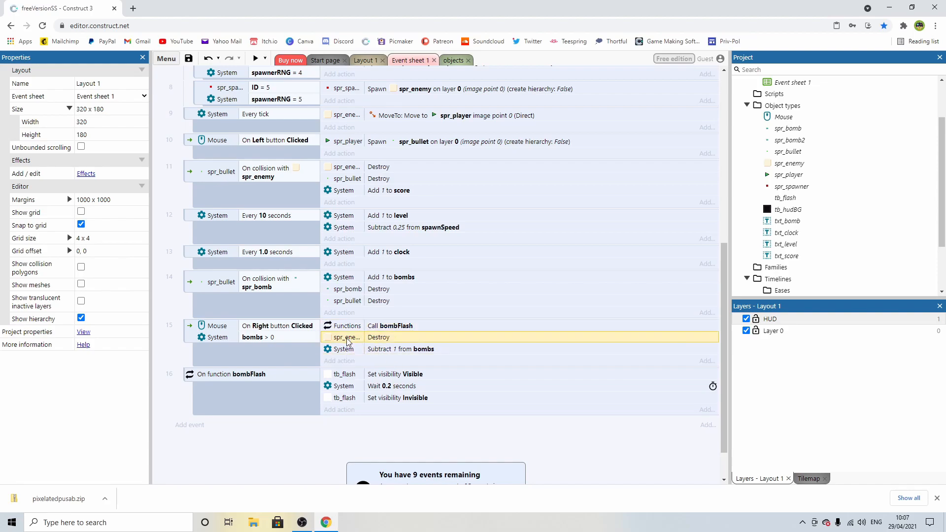
{"action": "left_click", "coordinate": [345, 410]}
{"action": "double_click", "coordinate": [417, 237]}
{"action": "scroll", "coordinate": [418, 238], "scroll_direction": "down", "scroll_amount": 3}
{"action": "scroll", "coordinate": [449, 266], "scroll_direction": "up", "scroll_amount": 1}
{"action": "double_click", "coordinate": [436, 239]}
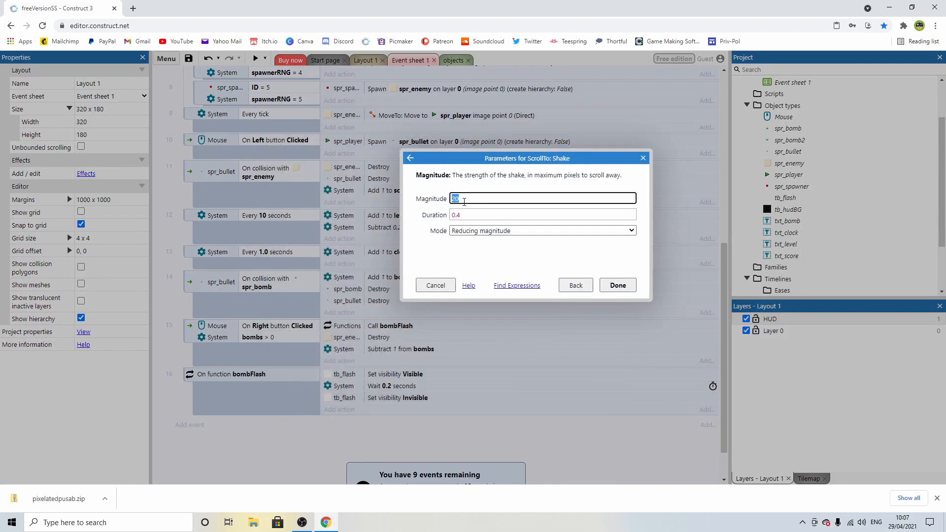
{"action": "left_click", "coordinate": [618, 285]}
{"action": "left_click_drag", "start_coordinate": [386, 411], "coordinate": [457, 397]}
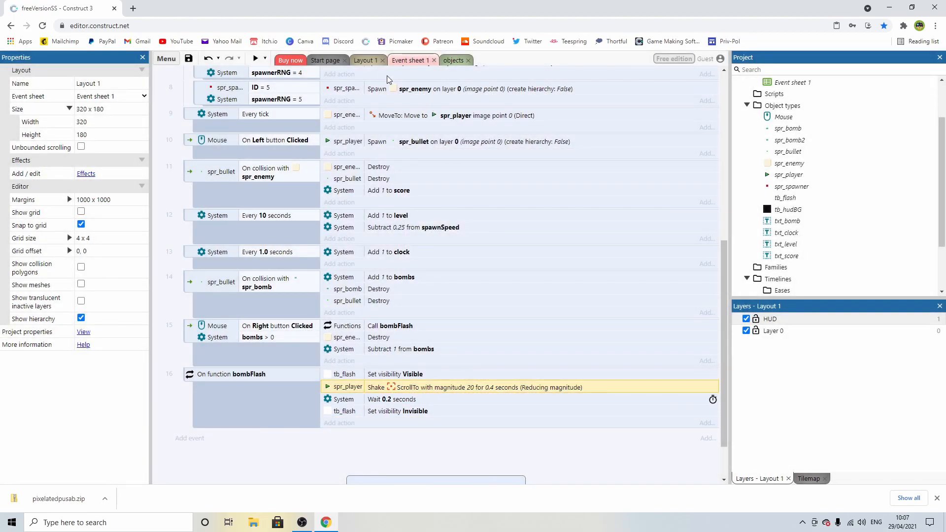
Step: Set the initial value of the global variable bombs to 1
{"action": "left_click", "coordinate": [365, 60]}
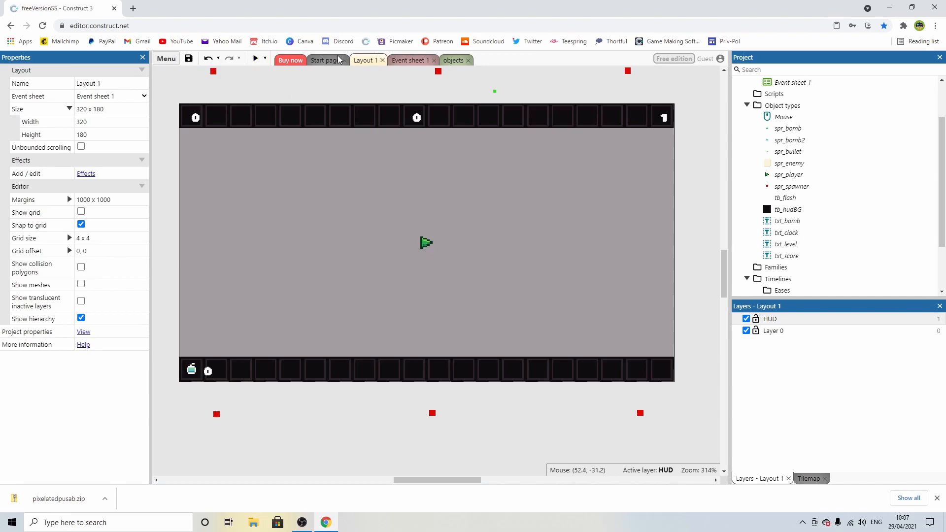
{"action": "left_click", "coordinate": [412, 60]}
{"action": "scroll", "coordinate": [363, 124], "scroll_direction": "up", "scroll_amount": 10}
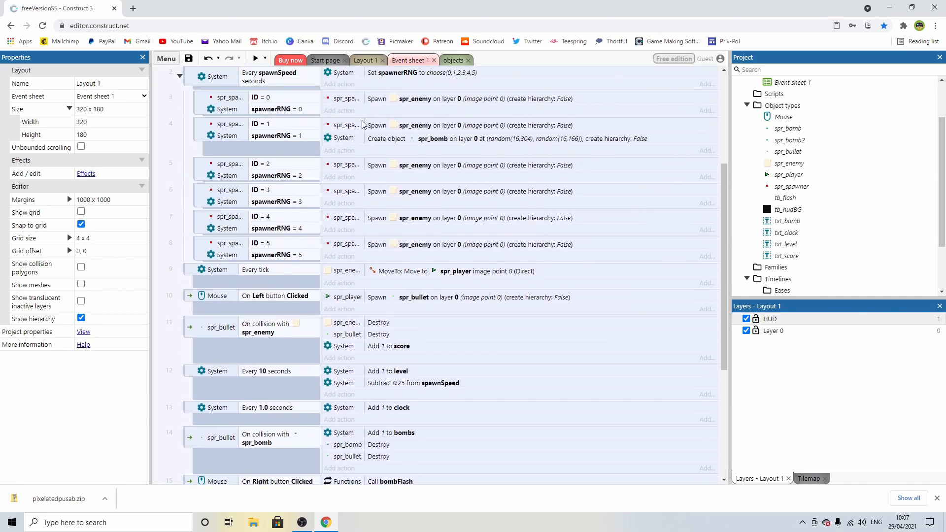
{"action": "scroll", "coordinate": [363, 124], "scroll_direction": "up", "scroll_amount": 4}
{"action": "double_click", "coordinate": [271, 155]}
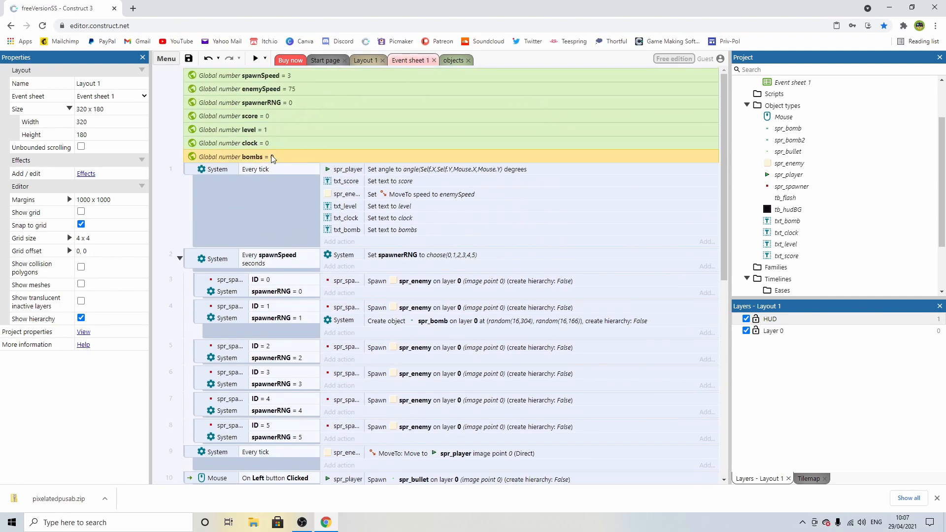
{"action": "key", "text": "Tab"}
{"action": "type", "text": "1"}
{"action": "key", "text": "Return"}
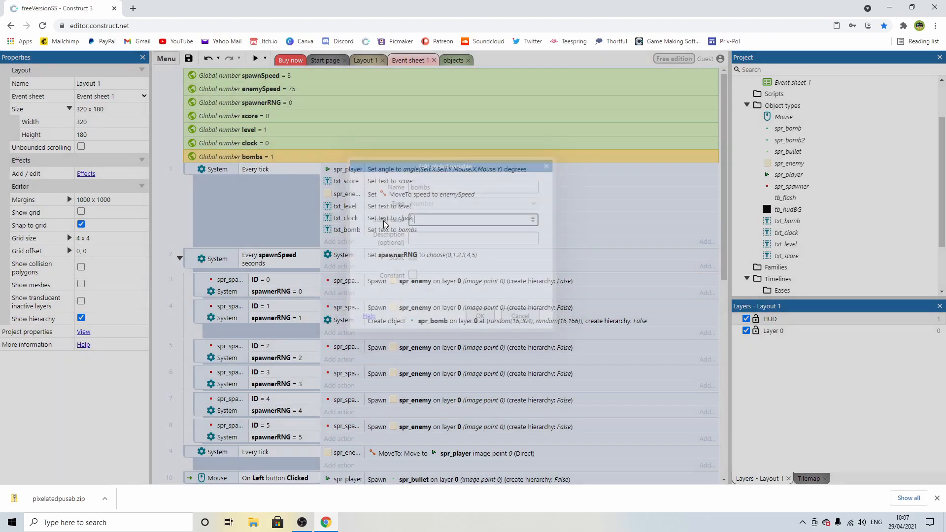
Step: Preview Layout 1 to test the bomb's flash and screen shake, and close the preview
{"action": "left_click", "coordinate": [357, 61]}
{"action": "left_click", "coordinate": [256, 59]}
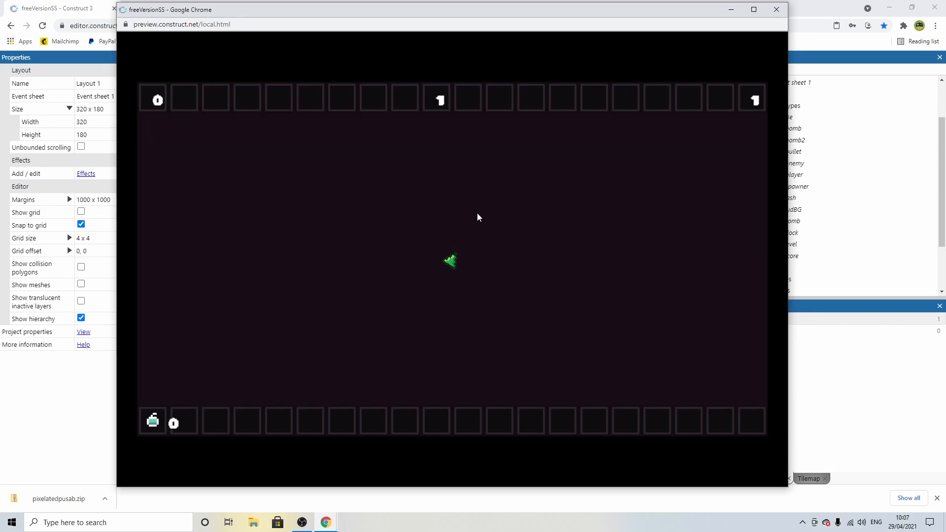
{"action": "left_click", "coordinate": [778, 8]}
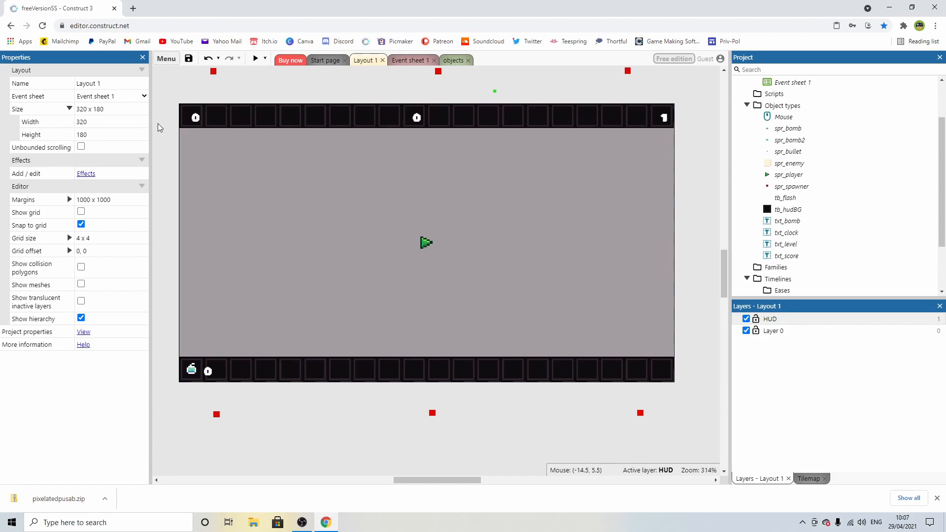
Step: Enable unbounded scrolling for Layout 1 and test the bomb's shake in a new preview
{"action": "left_click", "coordinate": [81, 147]}
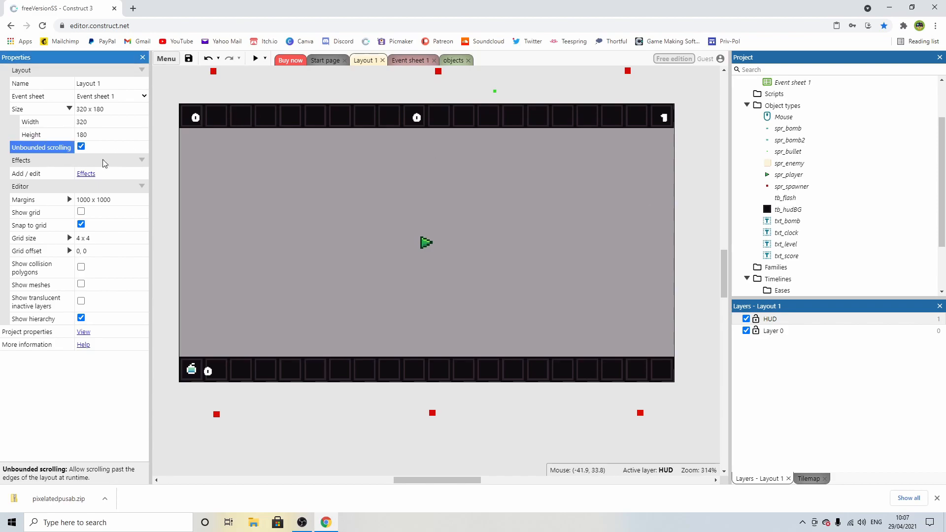
{"action": "left_click", "coordinate": [256, 59]}
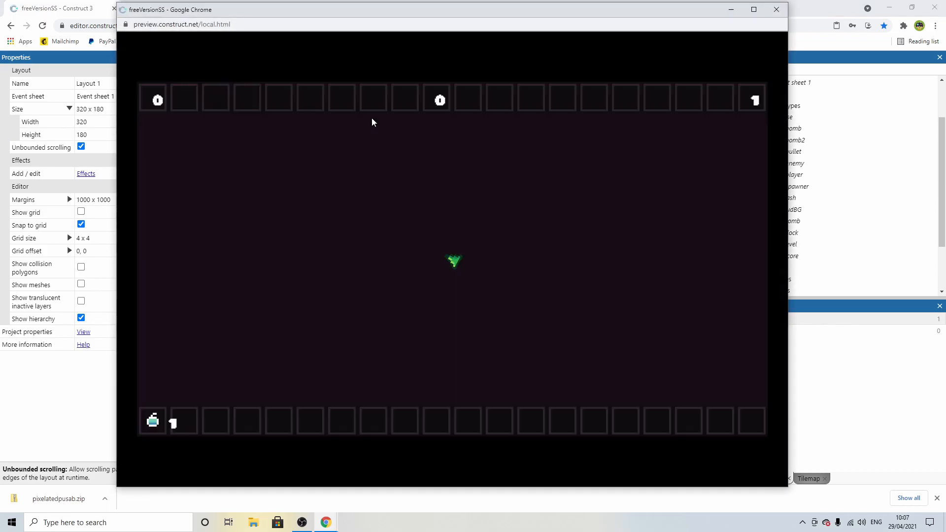
{"action": "key", "text": "ctrl+w"}
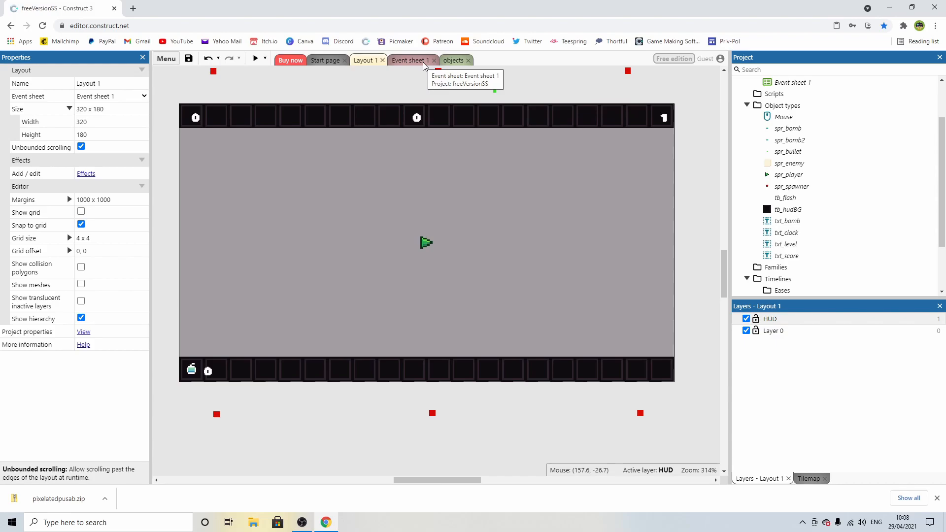
Step: Open the objects layout for a close look at the spr_enemy sprite
{"action": "middle_click_drag", "start_coordinate": [540, 98], "coordinate": [544, 113]}
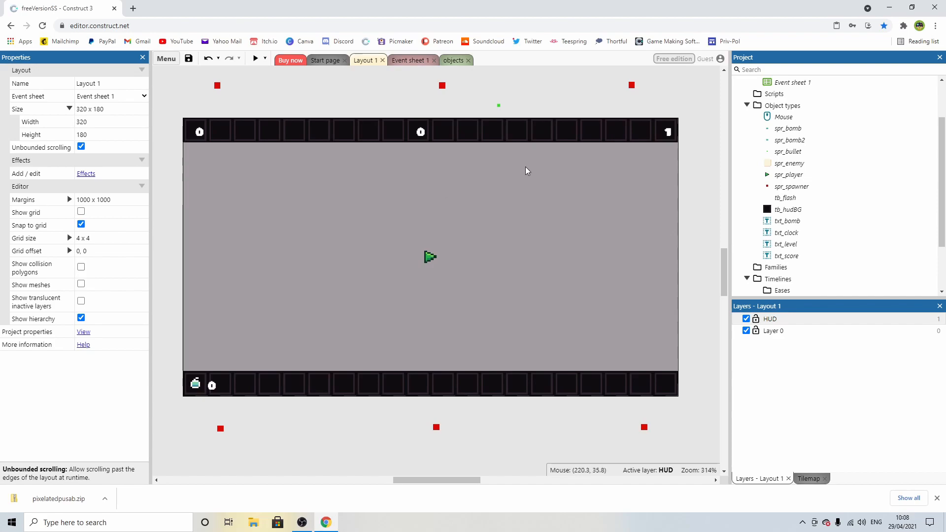
{"action": "left_click", "coordinate": [450, 60]}
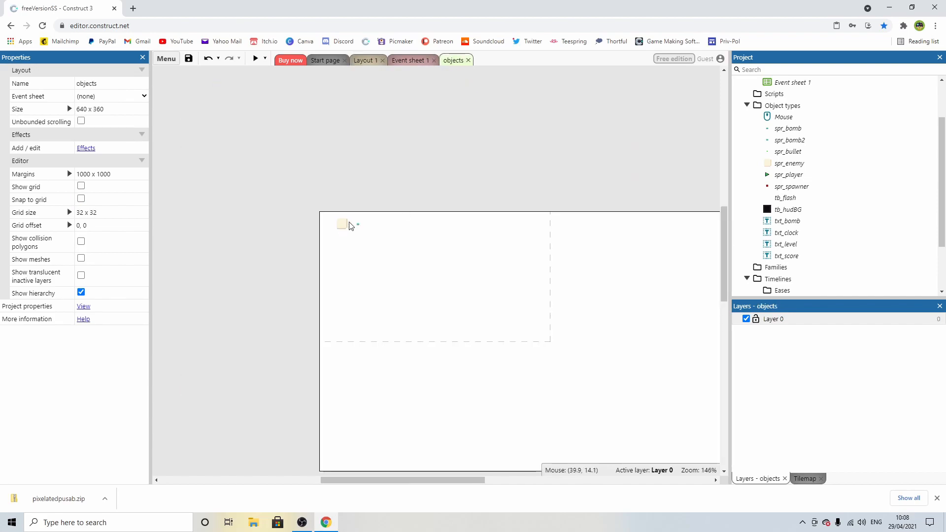
{"action": "scroll", "coordinate": [350, 227], "scroll_direction": "up", "scroll_amount": 8, "text": "ctrl"}
{"action": "scroll", "coordinate": [339, 231], "scroll_direction": "down", "scroll_amount": 1, "text": "ctrl"}
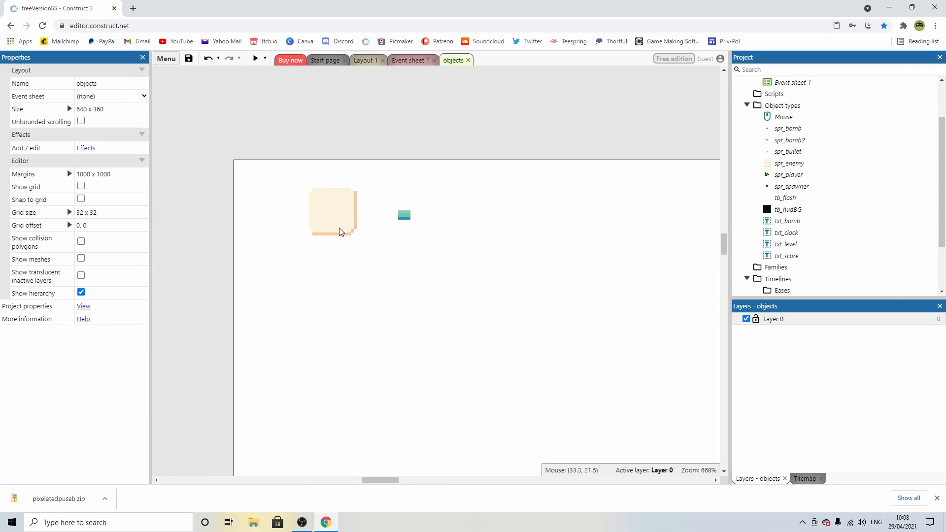